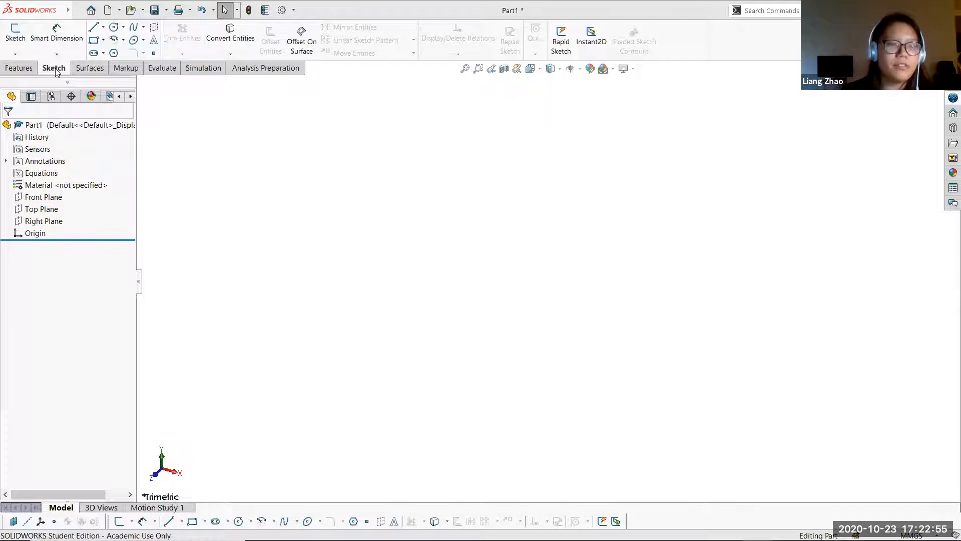
# - Start a sketch on the Front Plane and draw a horizontal line about 62 mm long from the origin along positive X
pyautogui.click(16, 35)
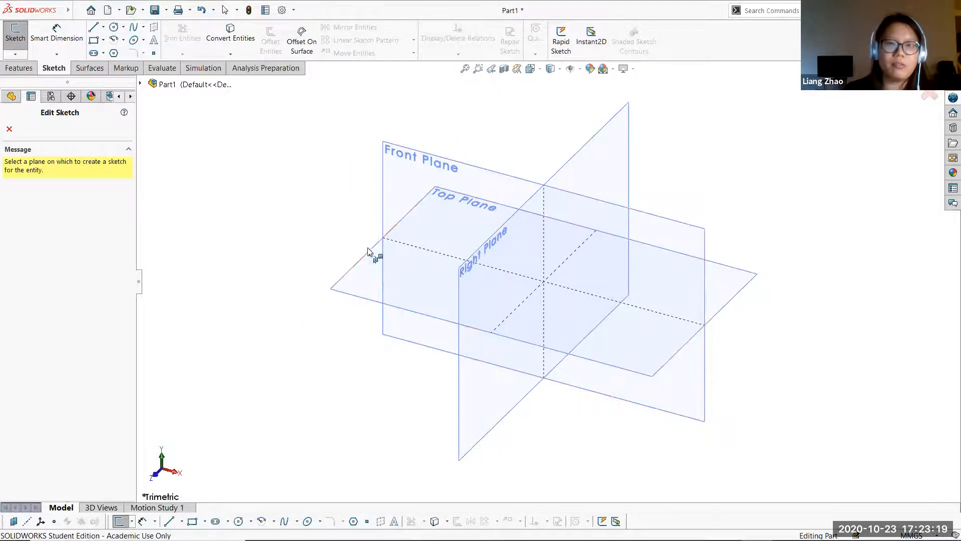
pyautogui.click(411, 190)
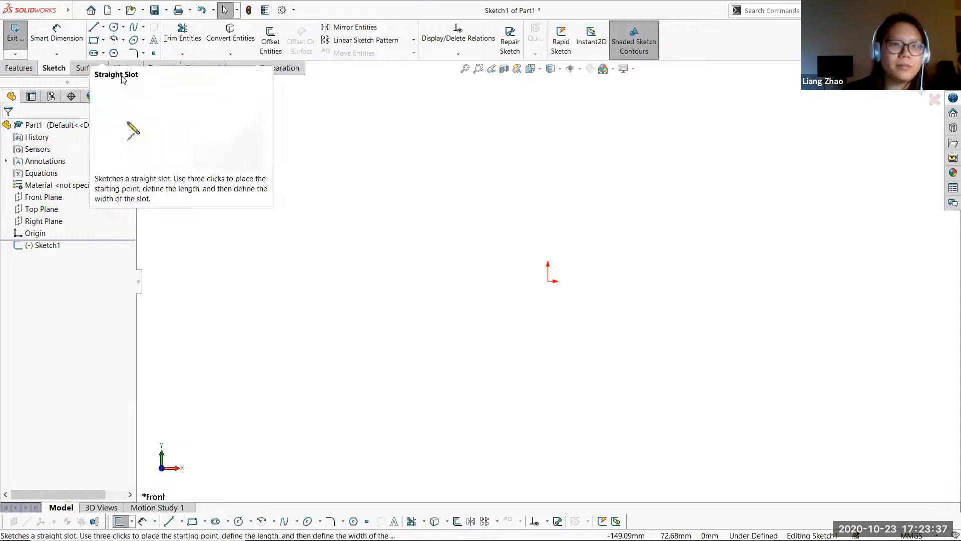
pyautogui.click(94, 28)
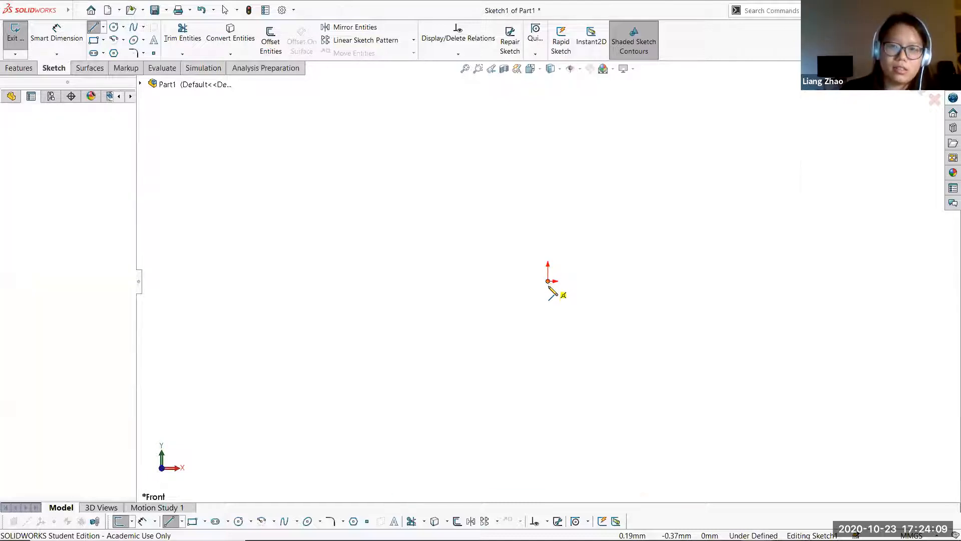
pyautogui.click(549, 282)
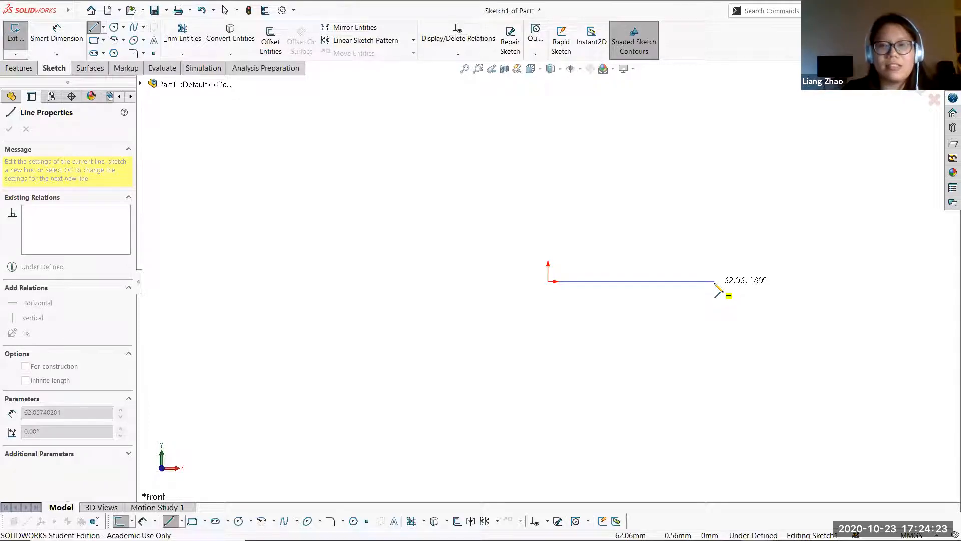
pyautogui.click(715, 281)
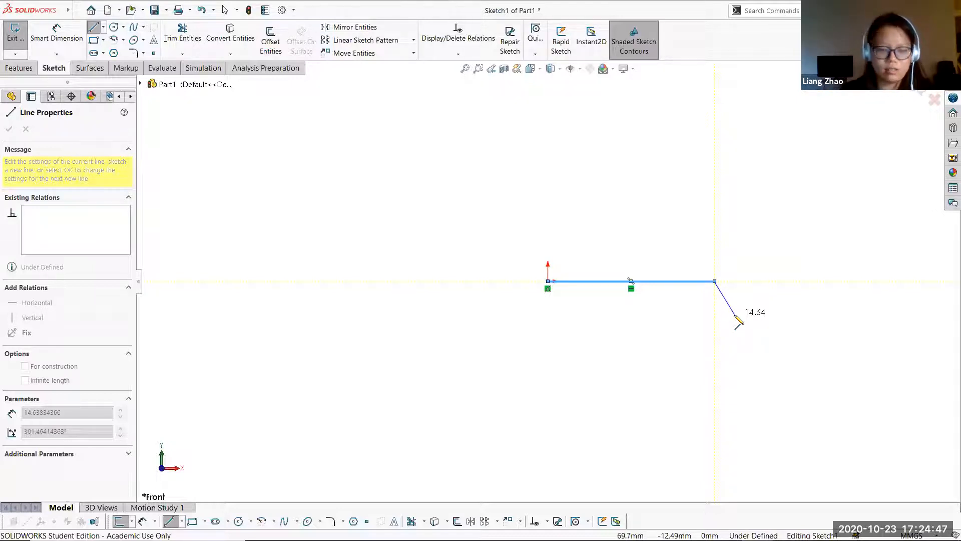
# - Continue from the line's free end with two successive tangent arcs, radii about 21 mm and 23 mm, forming a rounded end
pyautogui.moveTo(705, 311)
pyautogui.keyDown('ctrl'); pyautogui.mouseDown(button='middle')
pyautogui.moveTo(536, 319)
pyautogui.moveTo(501, 352)
pyautogui.mouseUp(button='middle'); pyautogui.keyUp('ctrl')
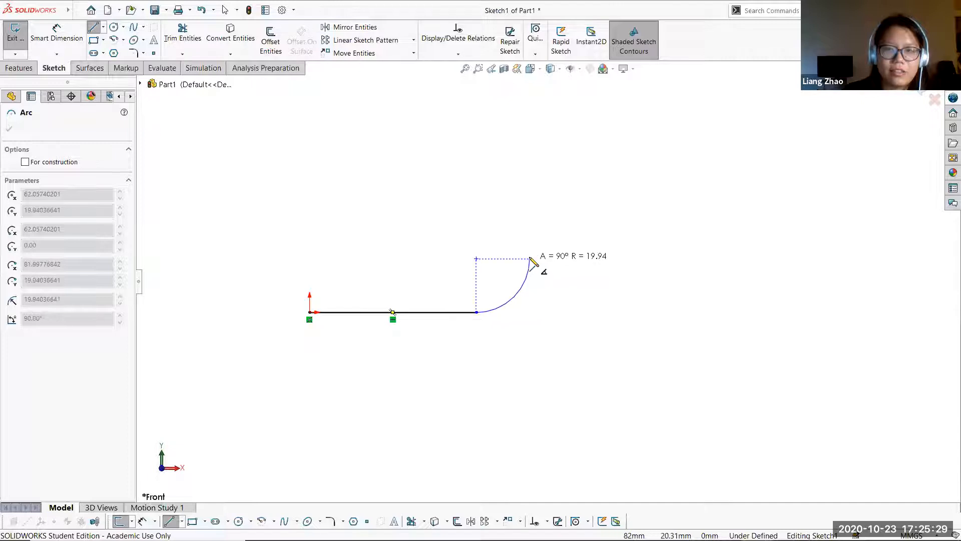
pyautogui.click(532, 257)
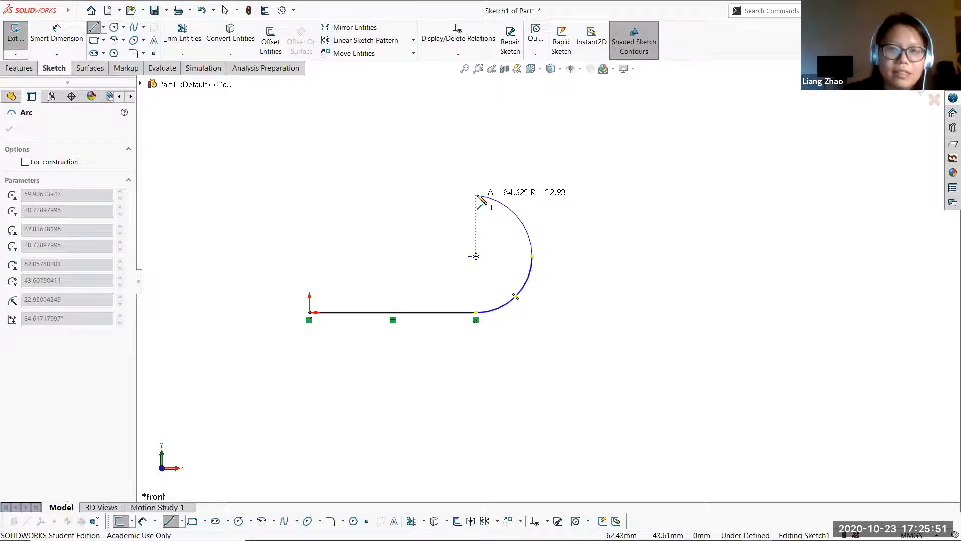
pyautogui.click(477, 196)
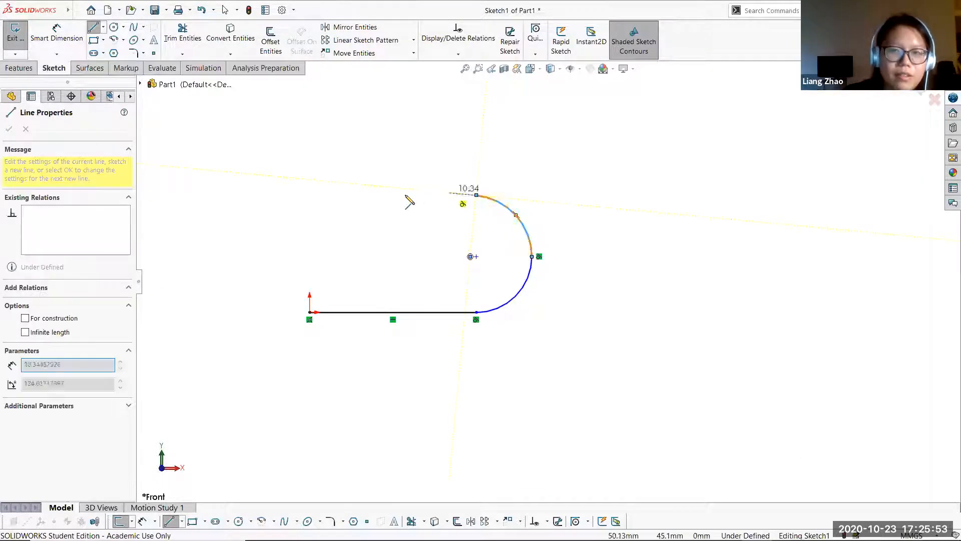
# - Close the profile with an upper horizontal line about 62 mm long and a vertical line about 44 mm long down to the origin
pyautogui.click(311, 195)
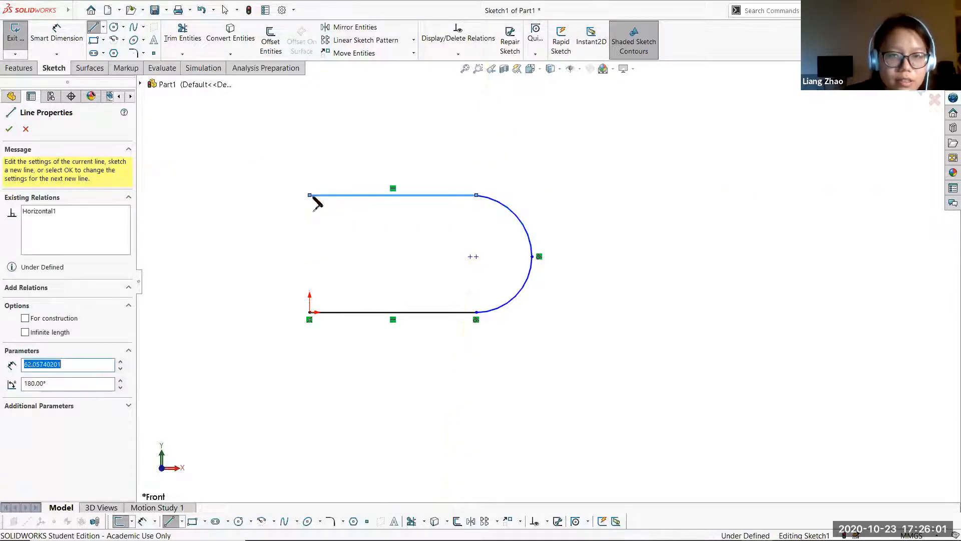
pyautogui.click(311, 312)
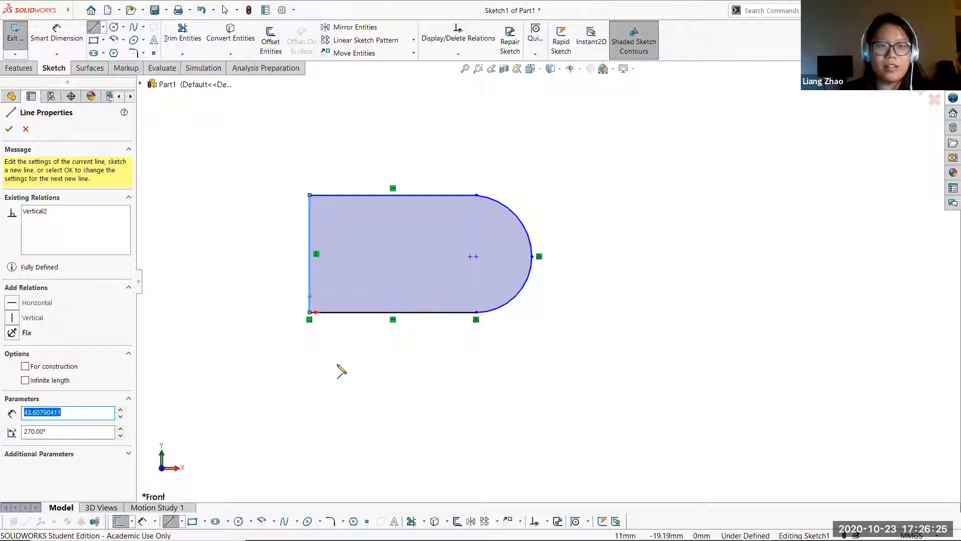
pyautogui.press('Escape')
pyautogui.press('Escape')
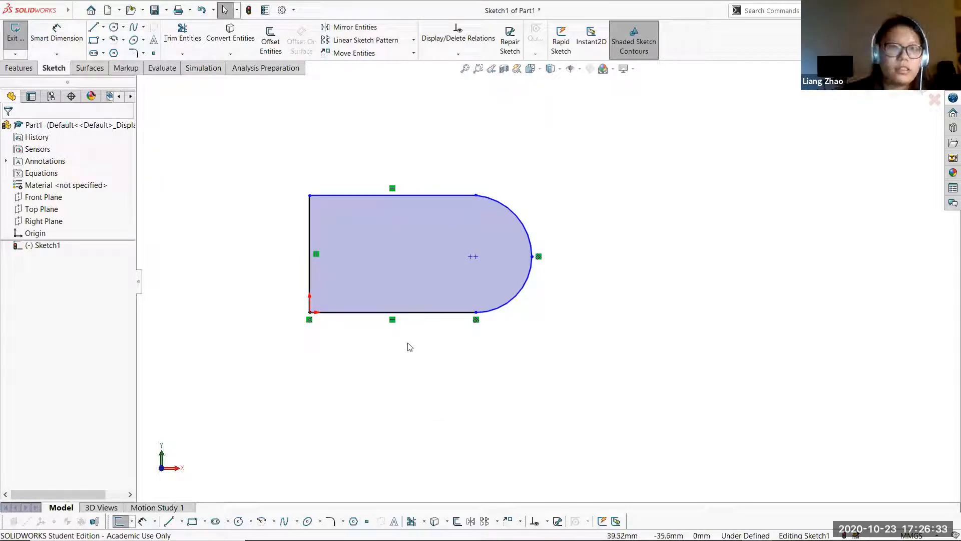
# - Delete both arcs forming the rounded end of the profile
pyautogui.click(508, 304)
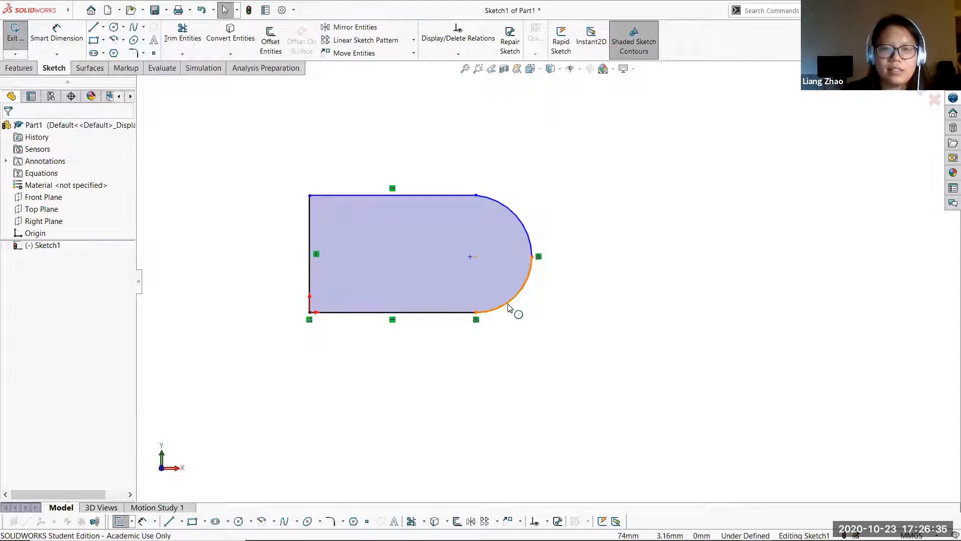
pyautogui.press('Delete')
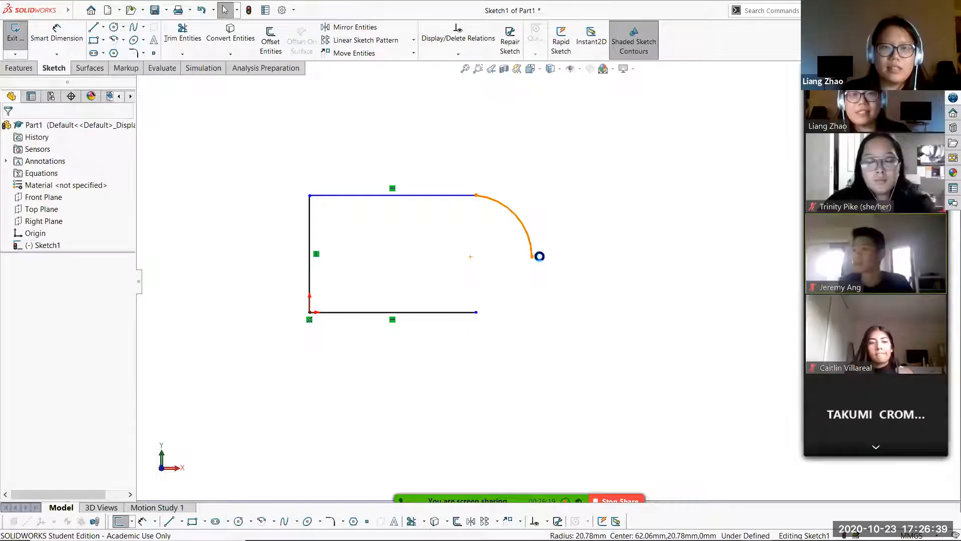
pyautogui.click(538, 256)
pyautogui.press('Delete')
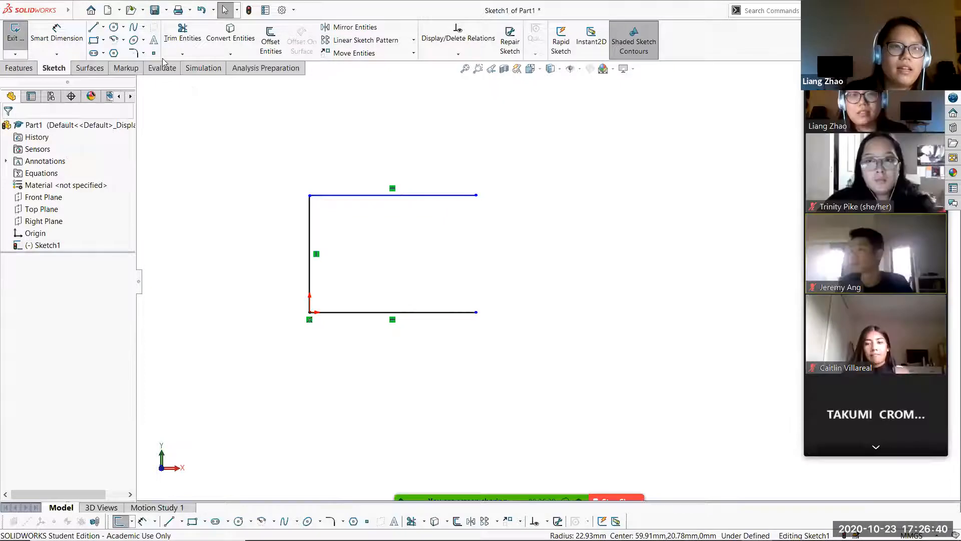
# - Draw a circle of about 22 mm radius centred midway between the open ends of the two horizontal lines, touching both ends
pyautogui.click(114, 27)
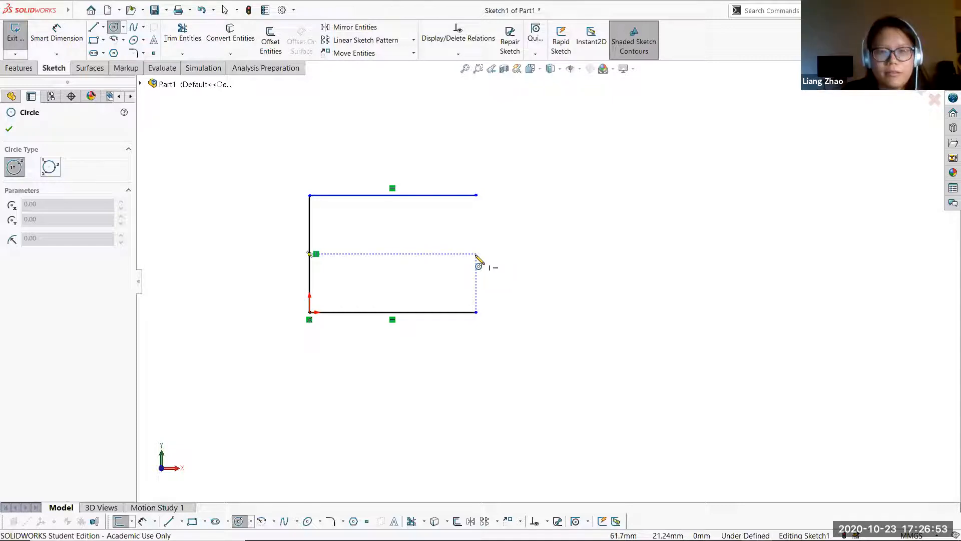
pyautogui.click(476, 254)
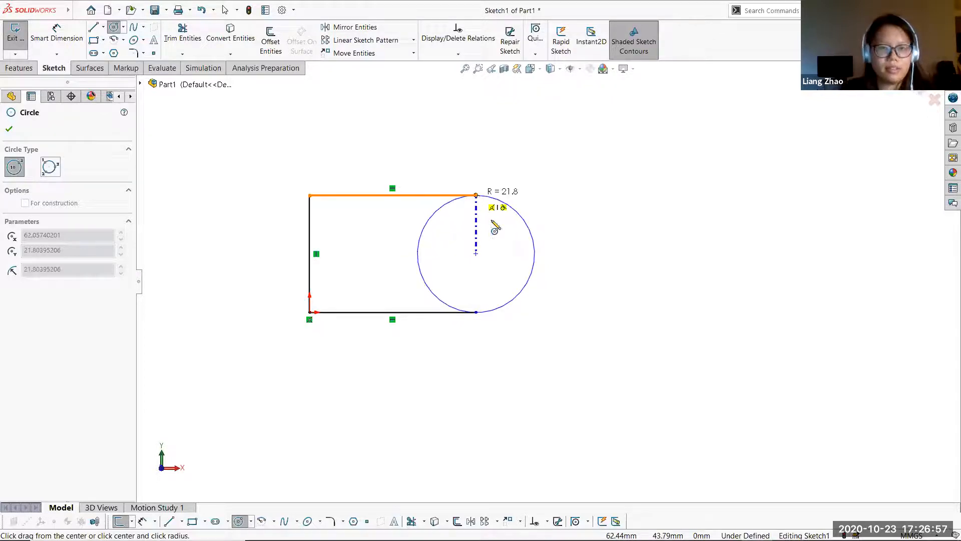
pyautogui.click(530, 230)
pyautogui.press('Escape')
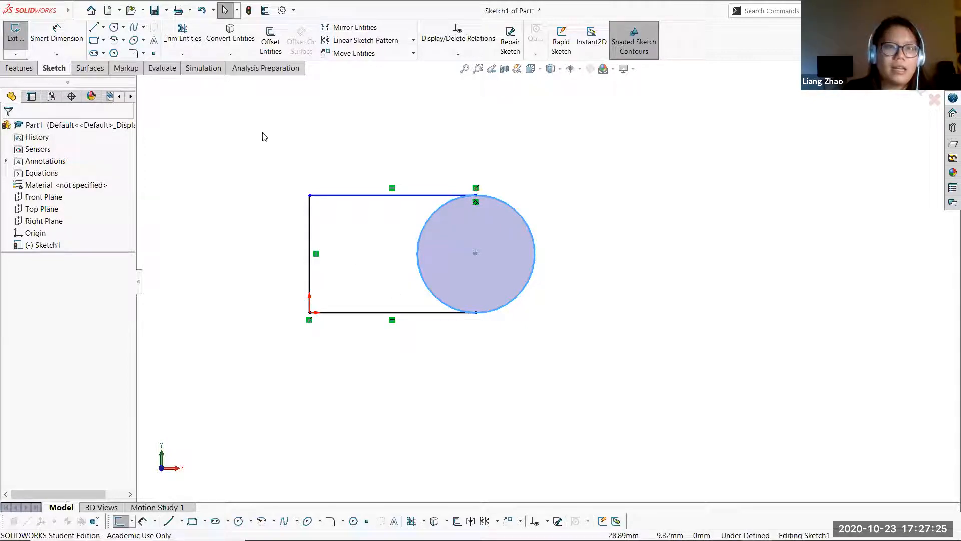
# - Trim away the half of the circle inside the profile, leaving a semicircular end
pyautogui.click(187, 40)
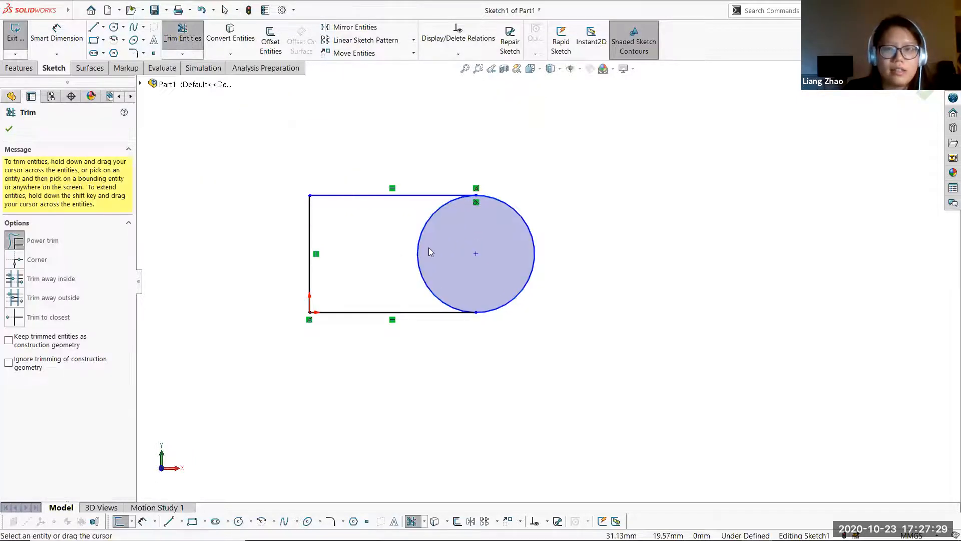
pyautogui.moveTo(433, 252); pyautogui.dragTo(431, 249)
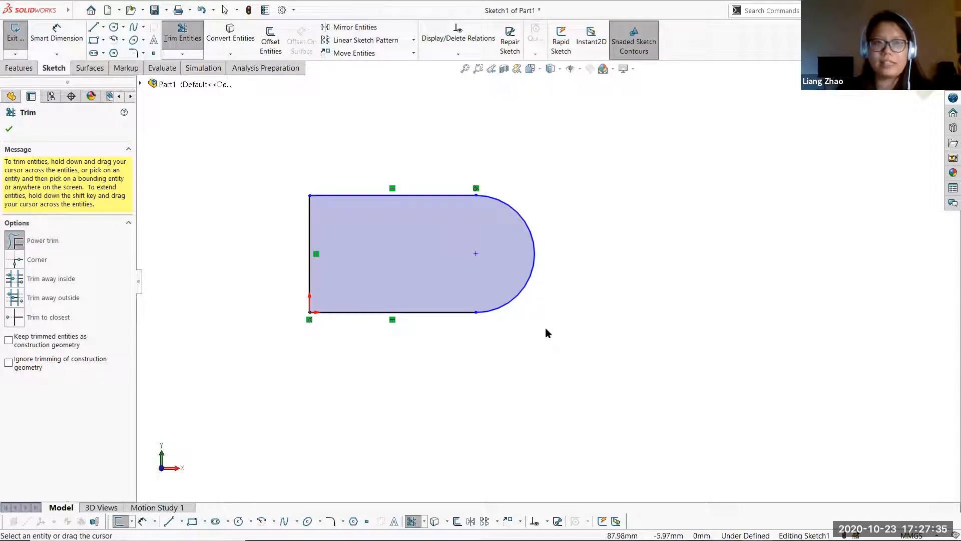
pyautogui.press('Escape')
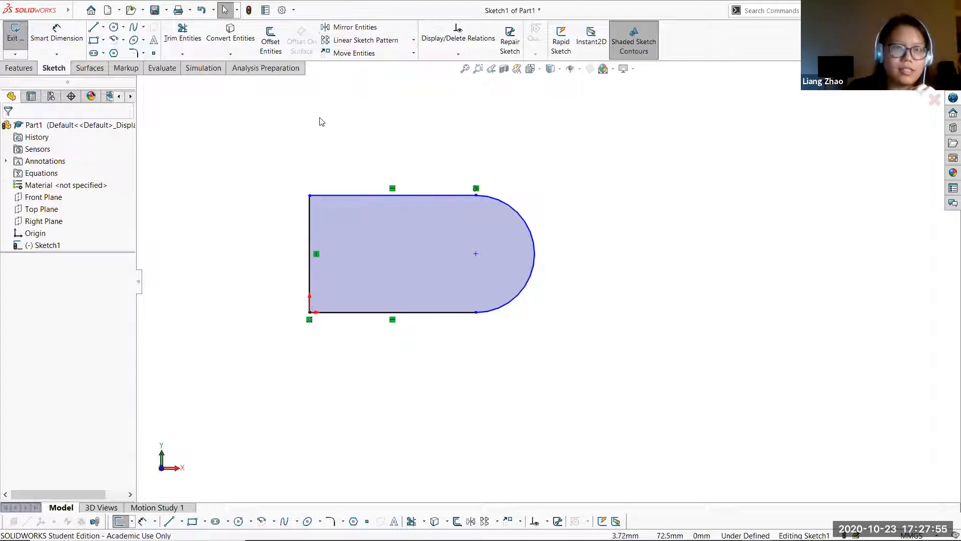
# - Draw a vertical centerline about 82 mm long upward from the origin
pyautogui.click(104, 29)
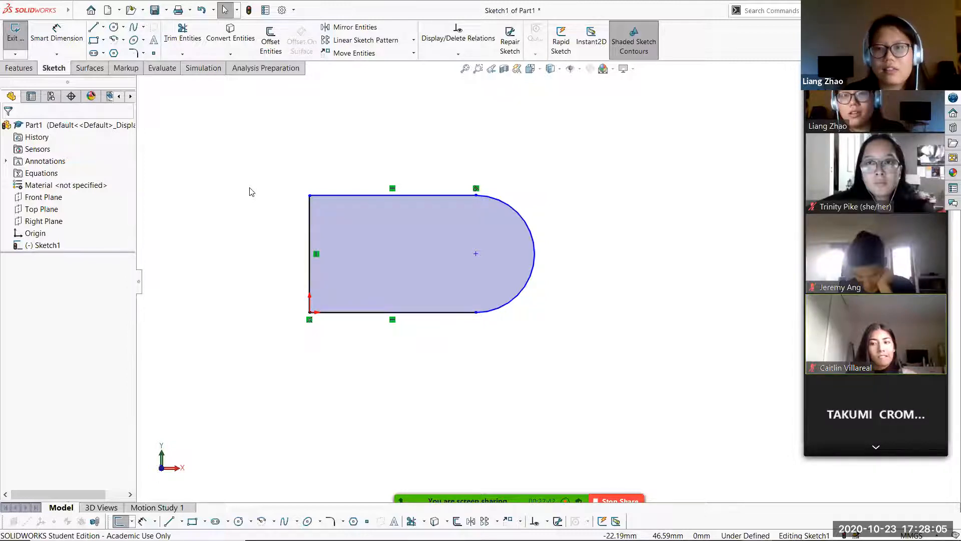
pyautogui.press('s')
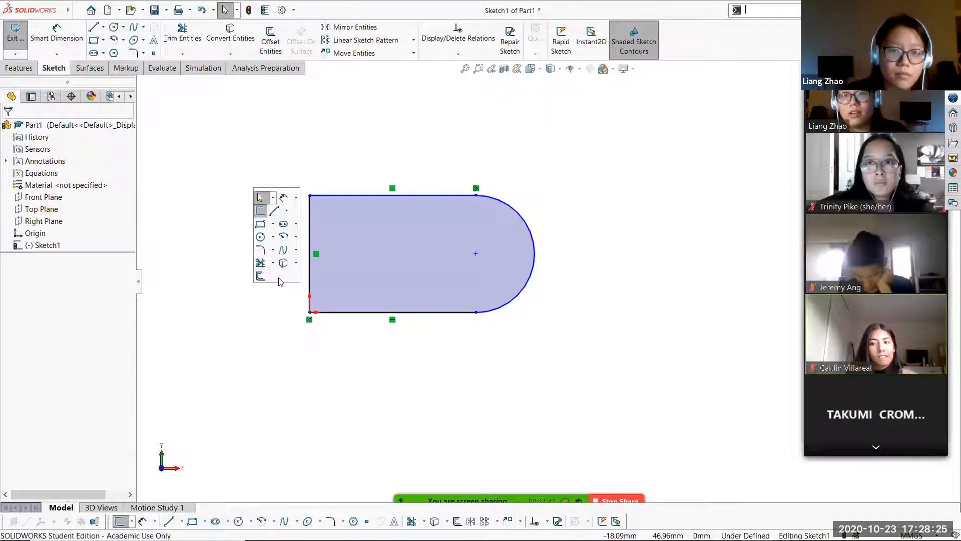
pyautogui.click(287, 211)
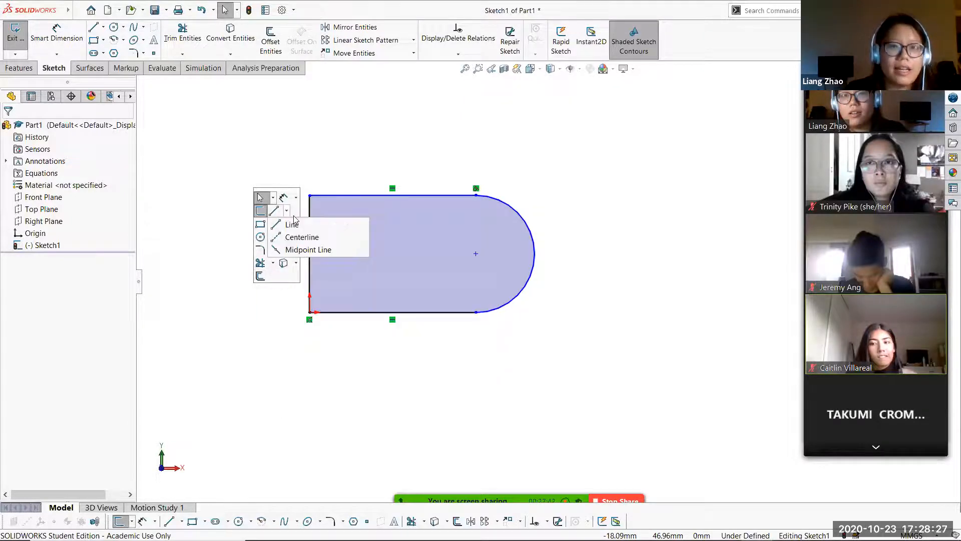
pyautogui.click(325, 240)
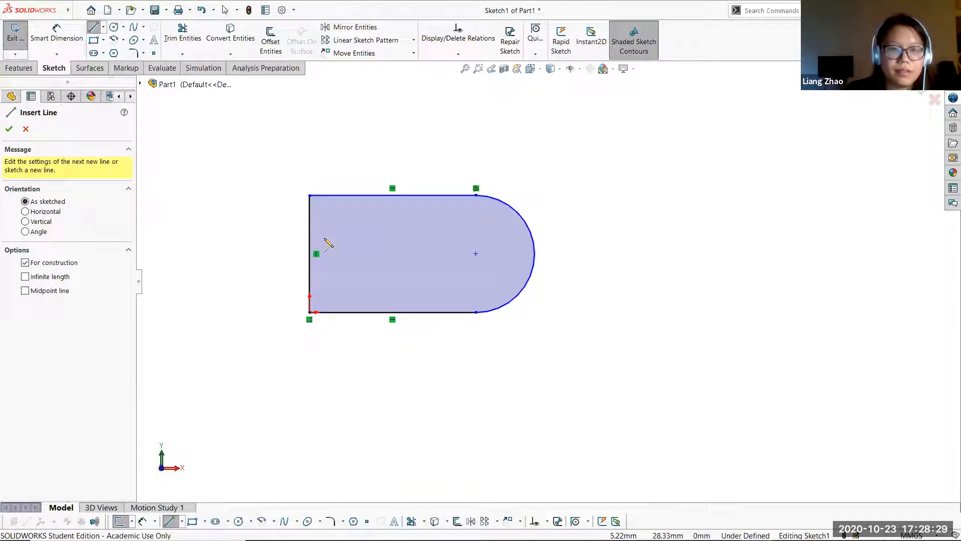
pyautogui.click(310, 314)
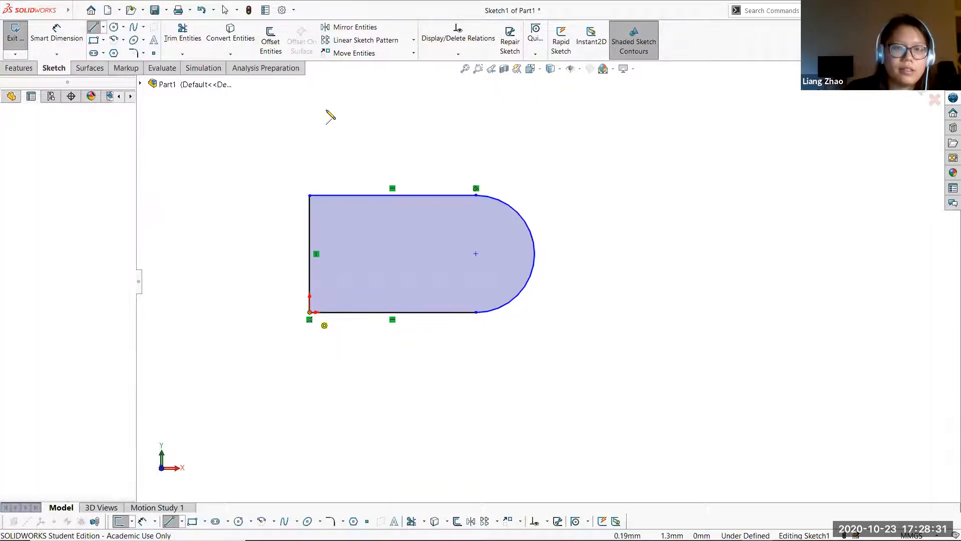
pyautogui.click(310, 93)
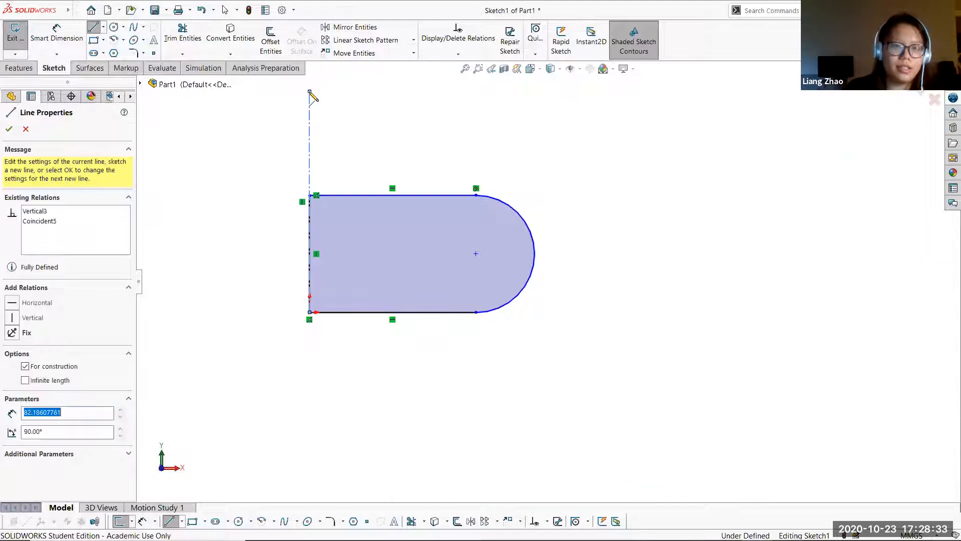
pyautogui.press('Escape')
pyautogui.press('Escape')
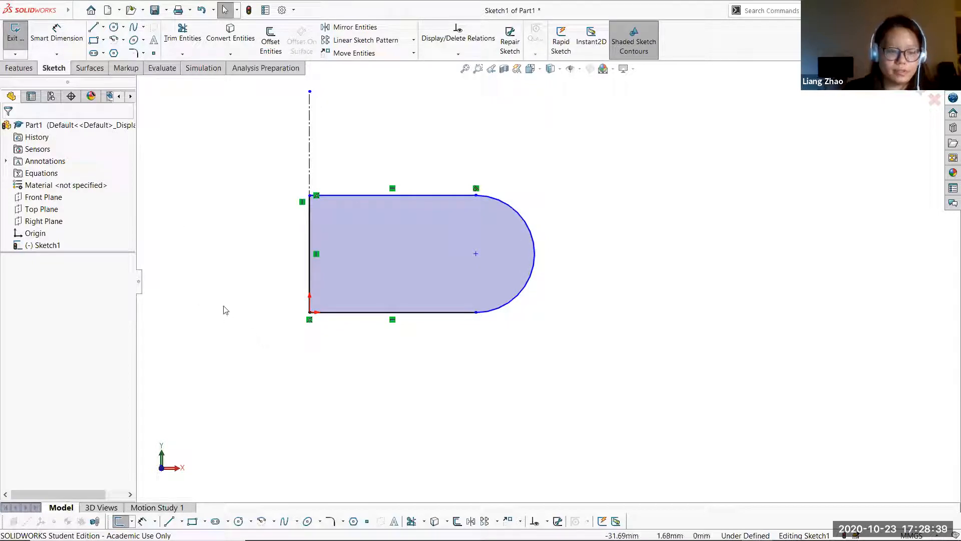
# - Mirror the closed profile, its arc and three lines, about the vertical centerline, keeping the original as a copy
pyautogui.moveTo(223, 296)
pyautogui.keyDown('ctrl'); pyautogui.mouseDown(button='middle')
pyautogui.moveTo(354, 281)
pyautogui.moveTo(372, 293)
pyautogui.mouseUp(button='middle'); pyautogui.keyUp('ctrl')
pyautogui.hotkey('ctrl', 'a')
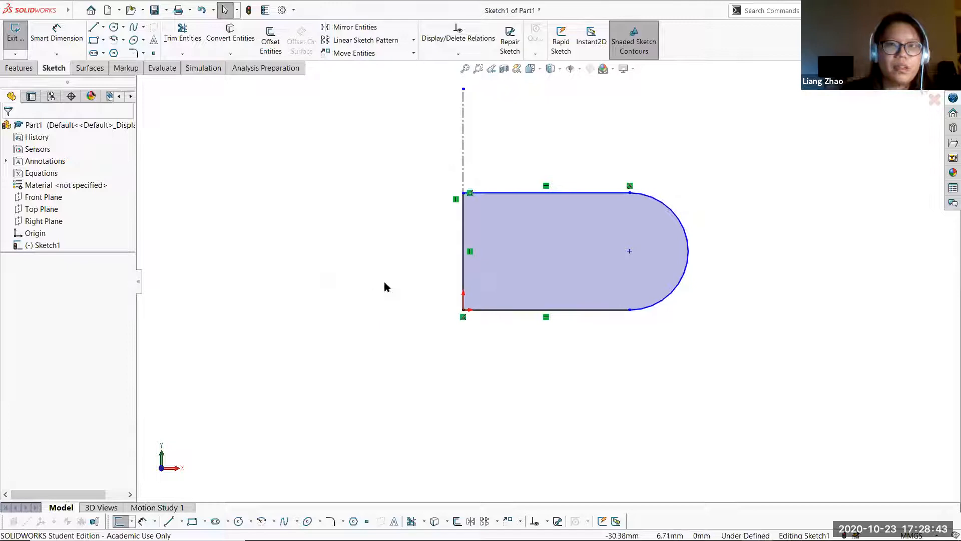
pyautogui.click(390, 32)
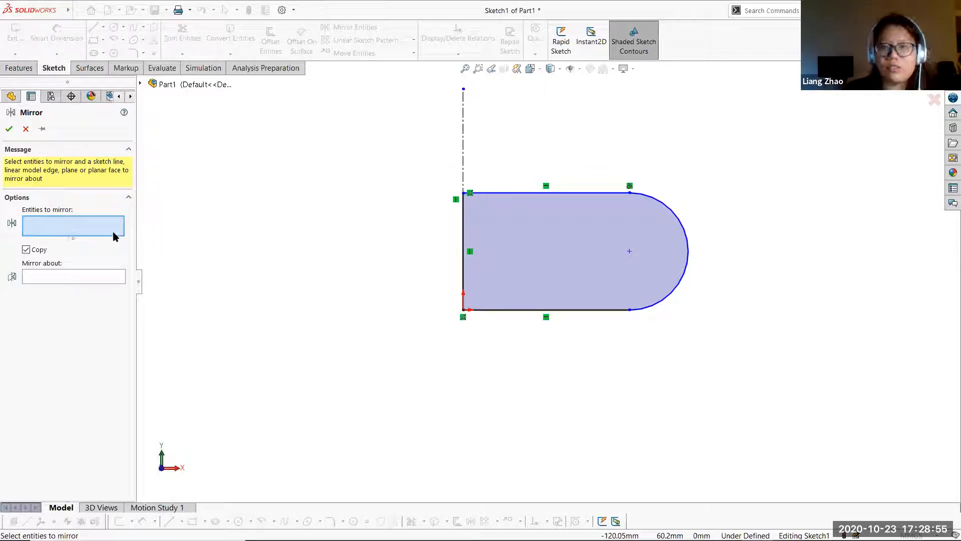
pyautogui.click(559, 269)
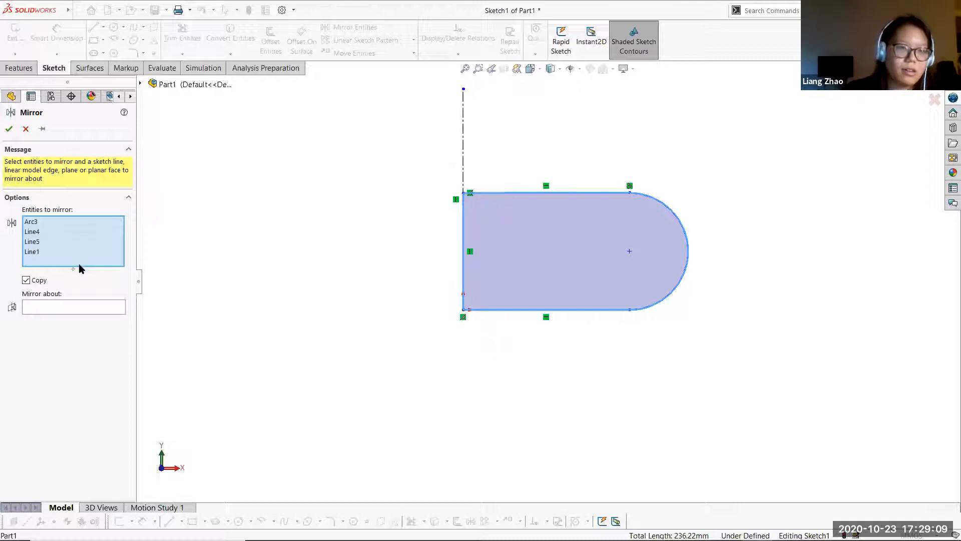
pyautogui.click(75, 306)
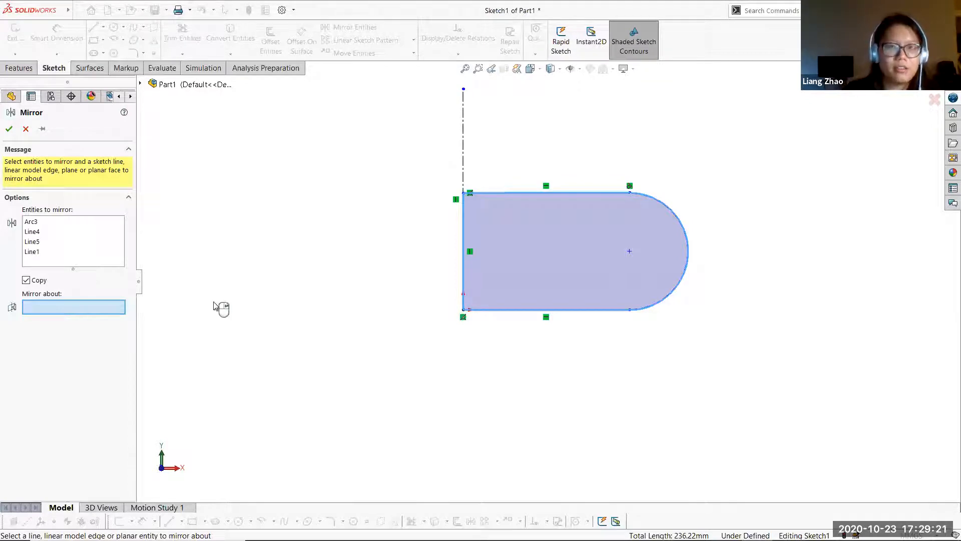
pyautogui.click(464, 147)
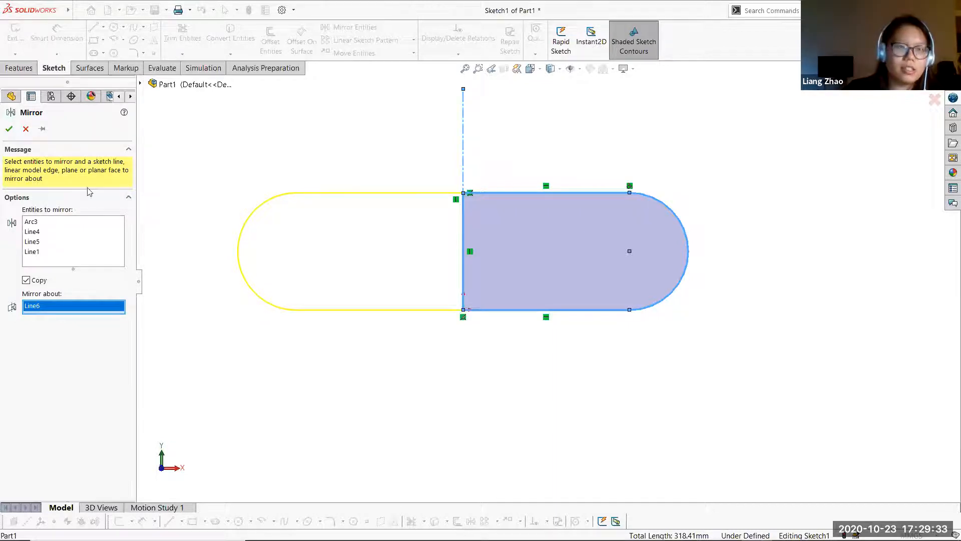
pyautogui.click(10, 130)
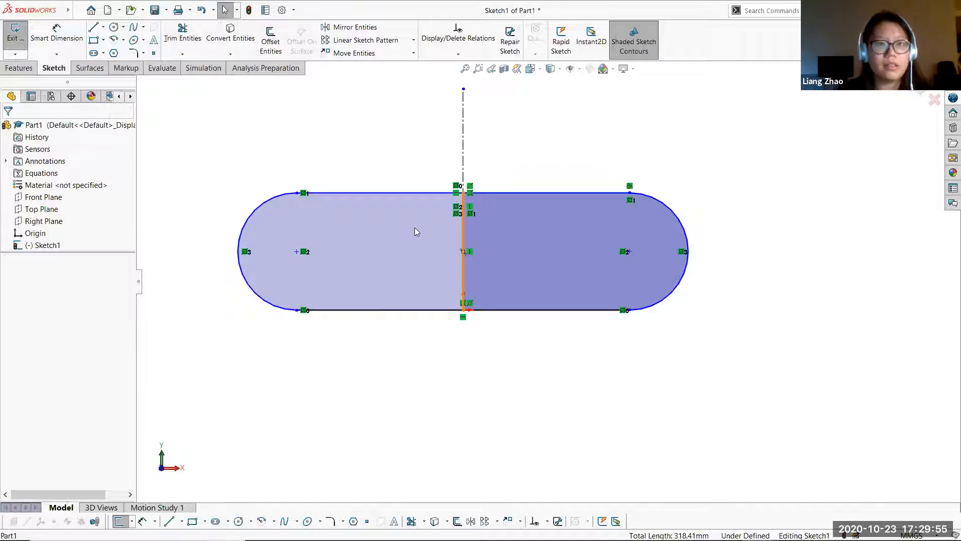
# - Trim away the vertical line separating the two mirrored halves so they form one slot-shaped outline
pyautogui.click(189, 41)
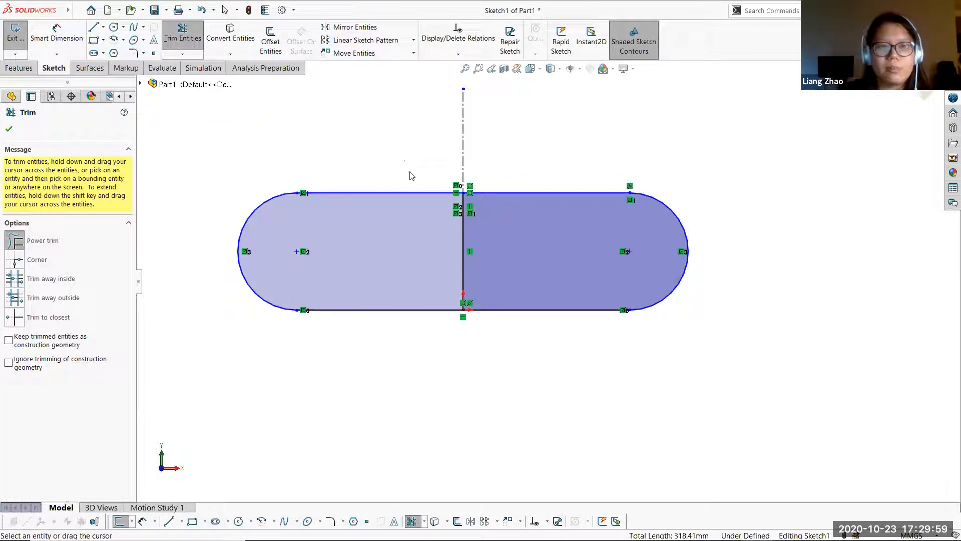
pyautogui.moveTo(475, 272); pyautogui.dragTo(448, 269)
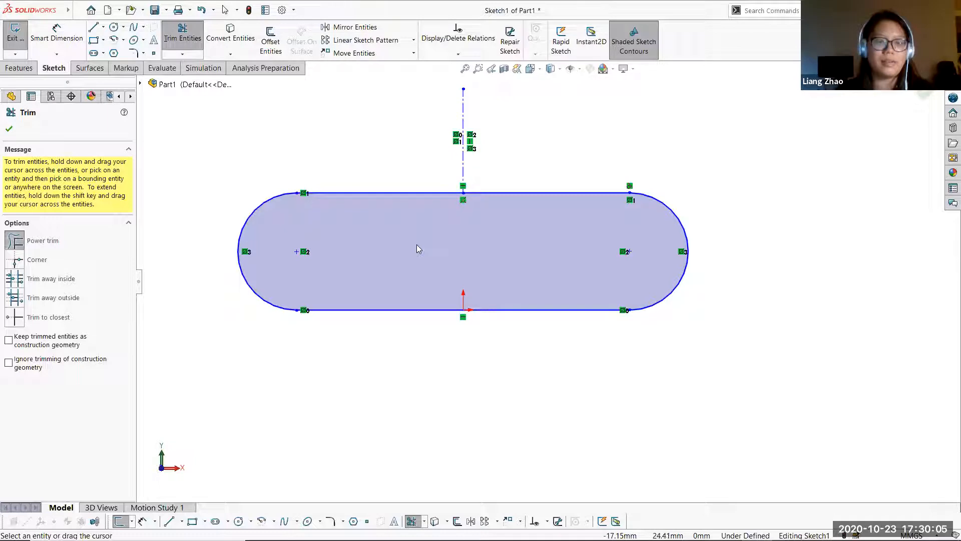
# - Dimension the slot outline's lower horizontal line and set its length to 125 mm
pyautogui.press('Escape')
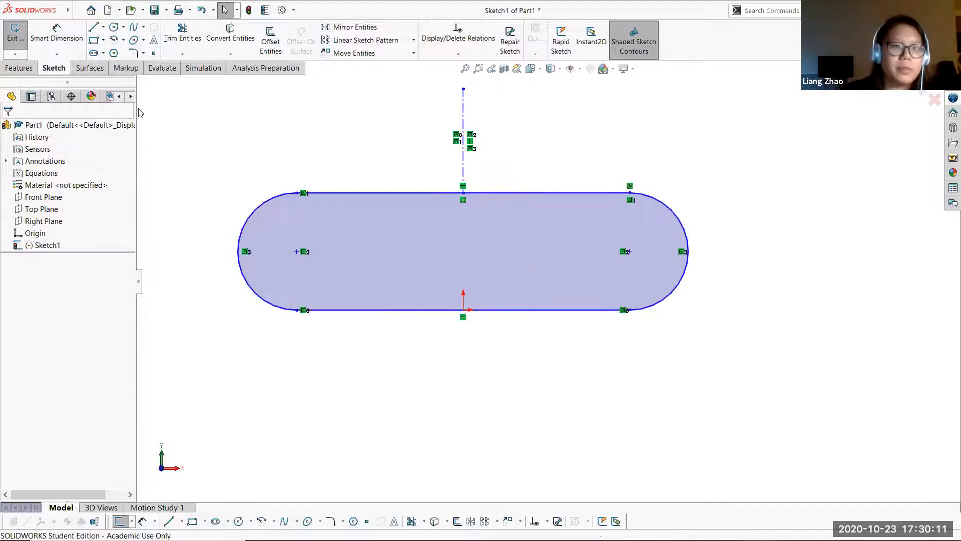
pyautogui.click(74, 51)
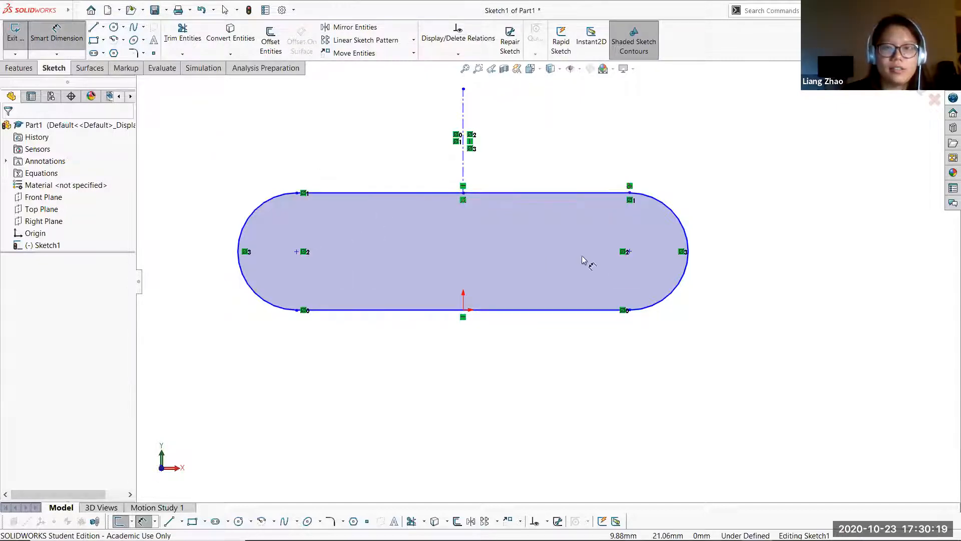
pyautogui.click(551, 311)
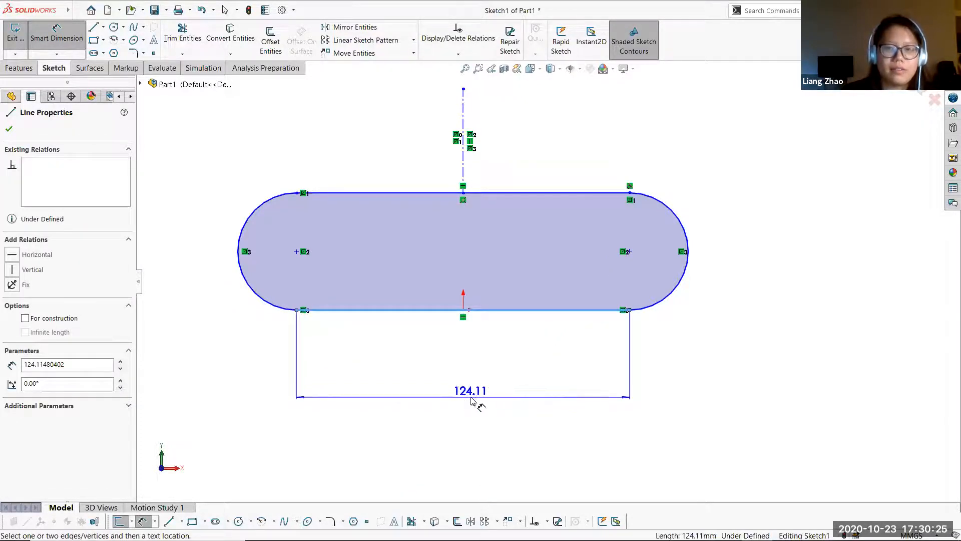
pyautogui.click(470, 399)
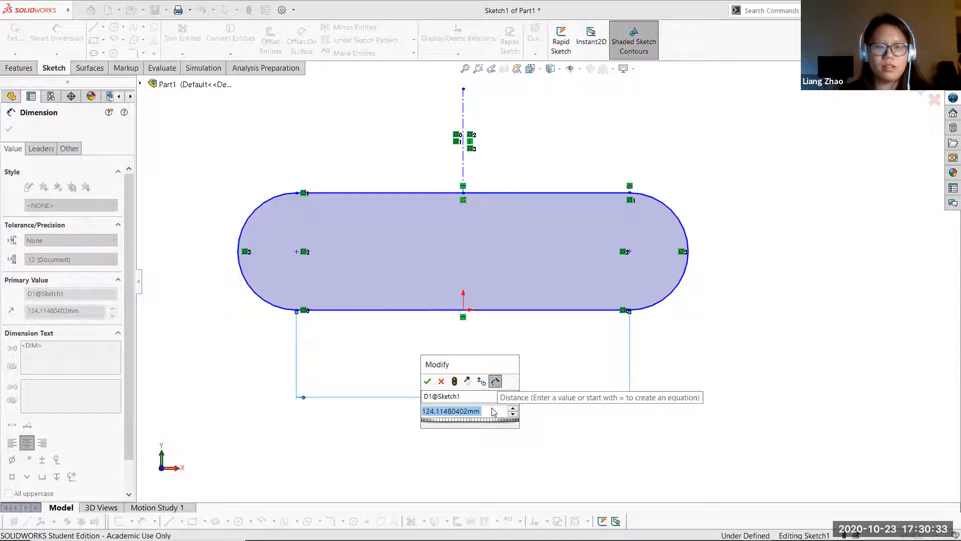
pyautogui.write('125')
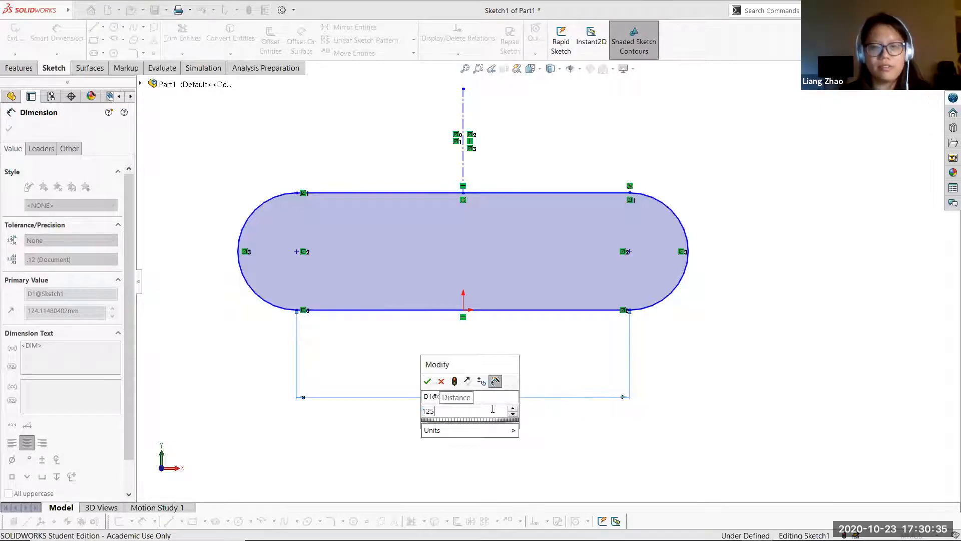
pyautogui.click(427, 381)
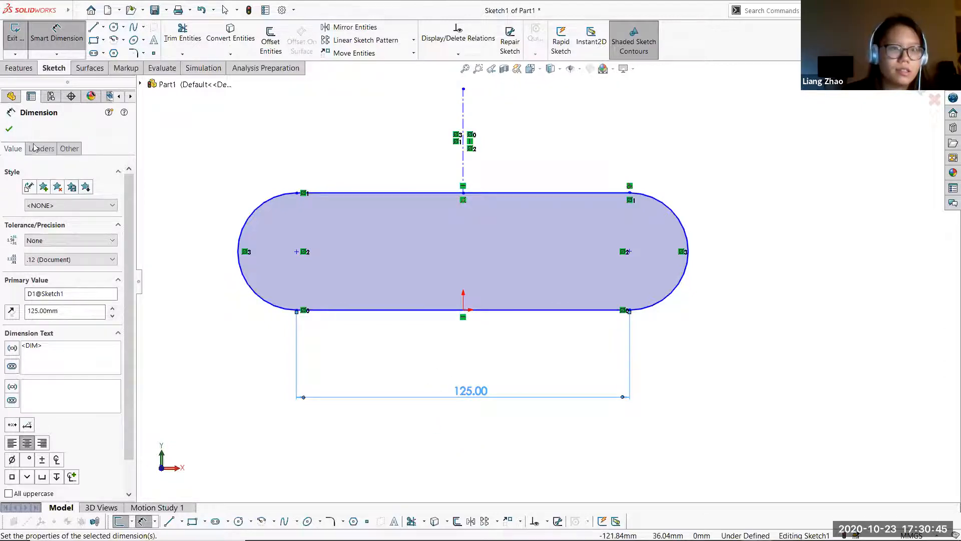
pyautogui.click(9, 129)
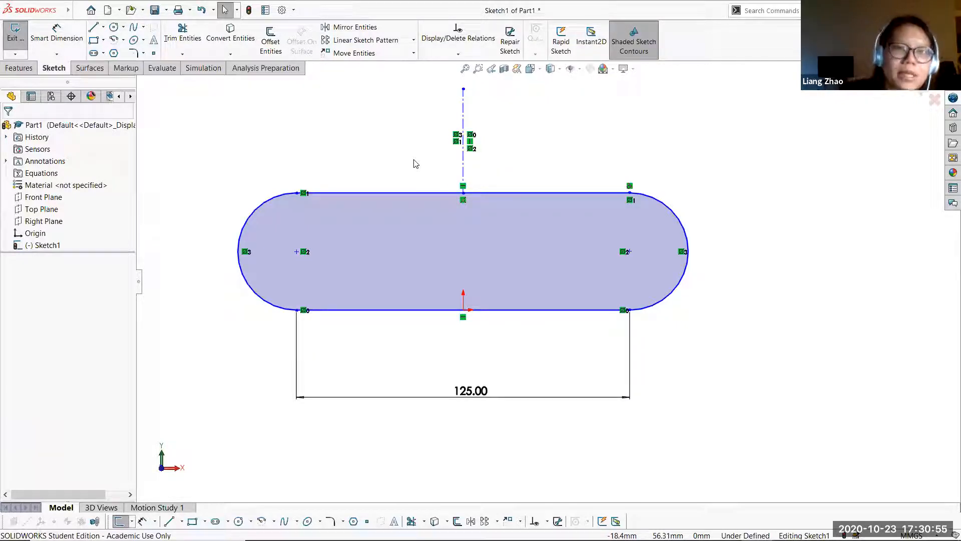
# - Try offsetting the slot outline 10 mm inward and undo that offset
pyautogui.click(278, 54)
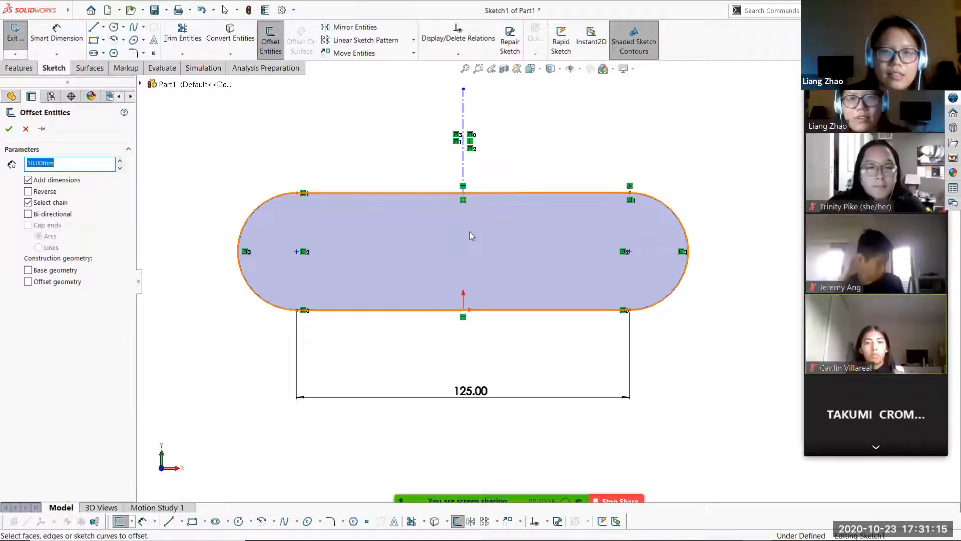
pyautogui.click(491, 210)
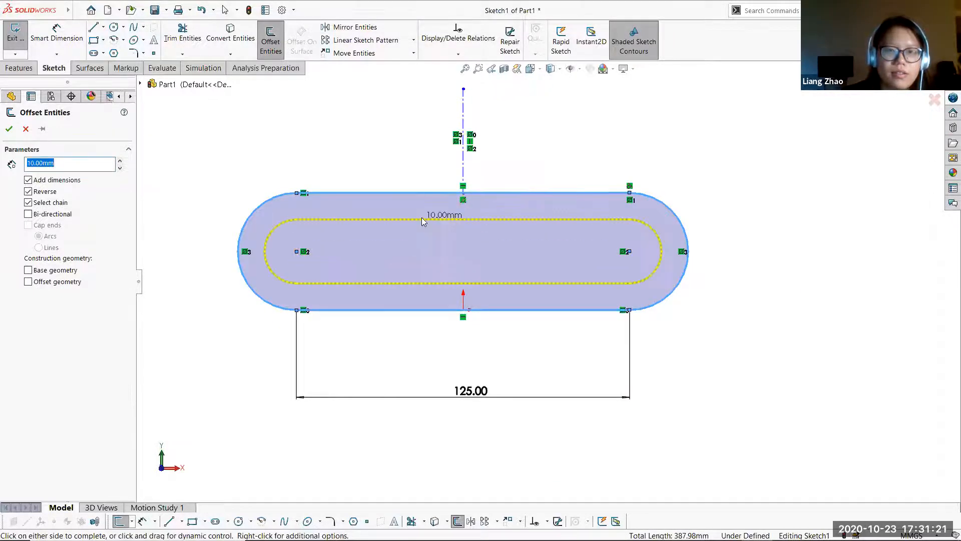
pyautogui.click(420, 219)
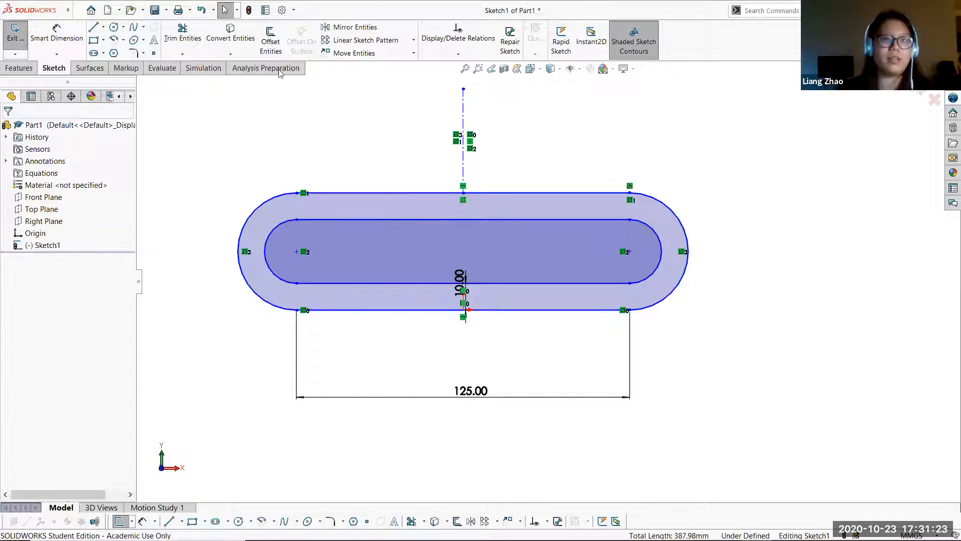
pyautogui.hotkey('ctrl', 'z')
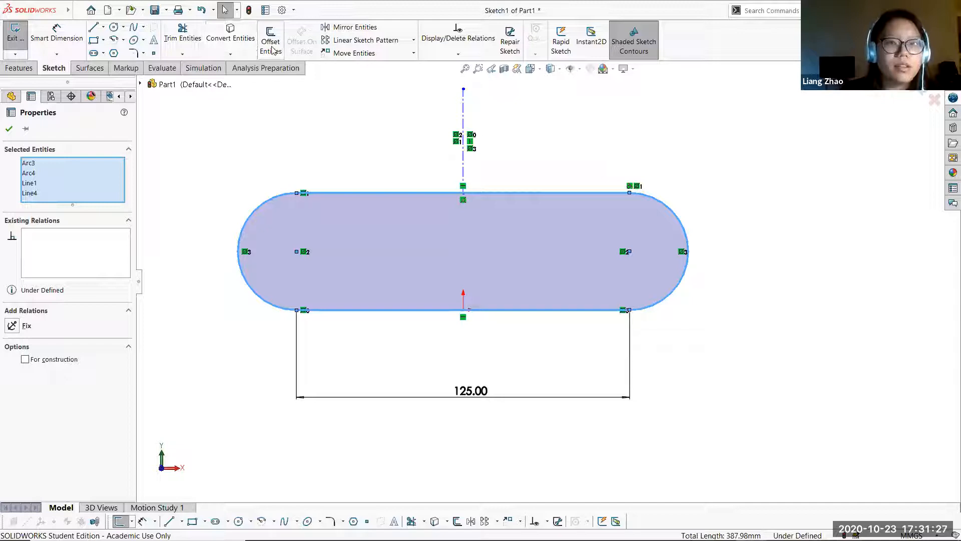
pyautogui.click(9, 130)
# - Offset the whole slot outline 10 mm outward to form a second, larger slot around it
pyautogui.click(270, 41)
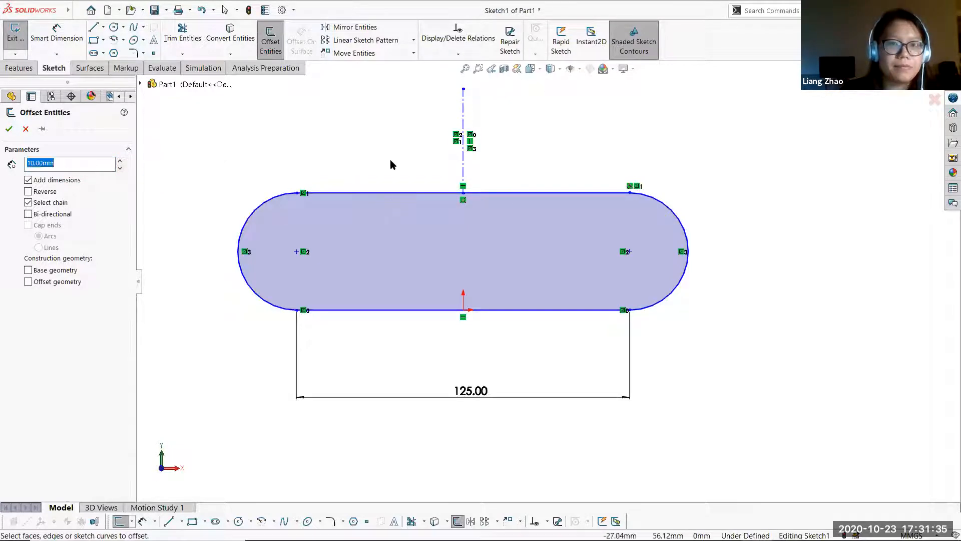
pyautogui.click(377, 227)
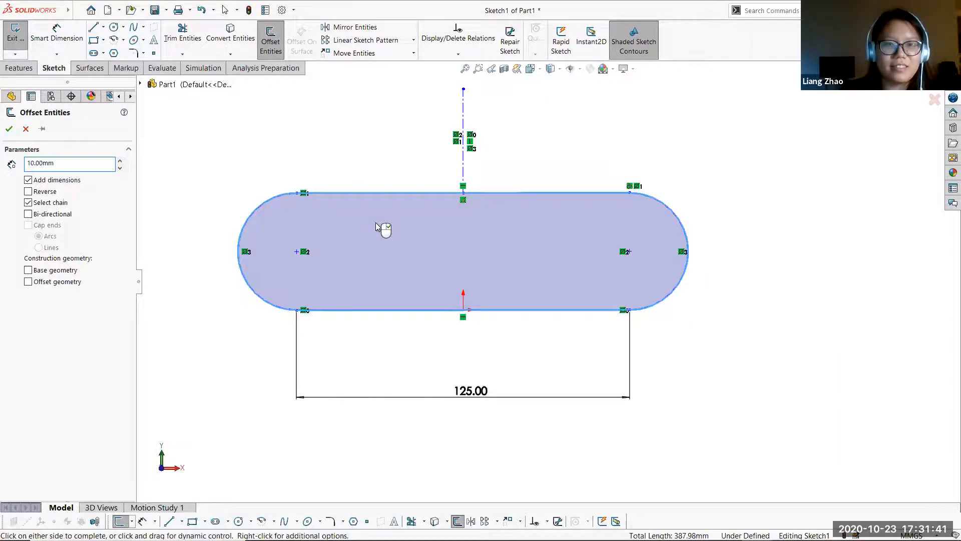
pyautogui.moveTo(376, 223); pyautogui.dragTo(221, 206)
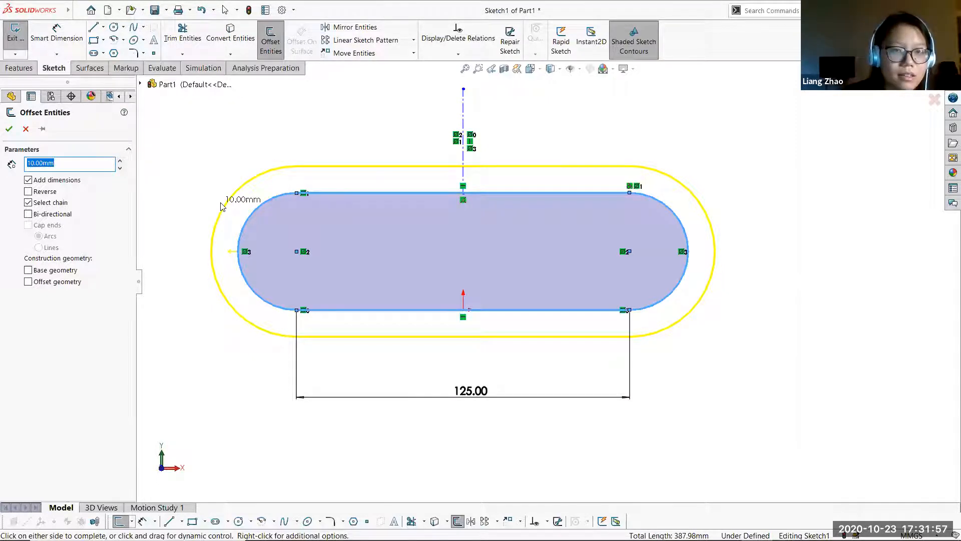
pyautogui.click(222, 205)
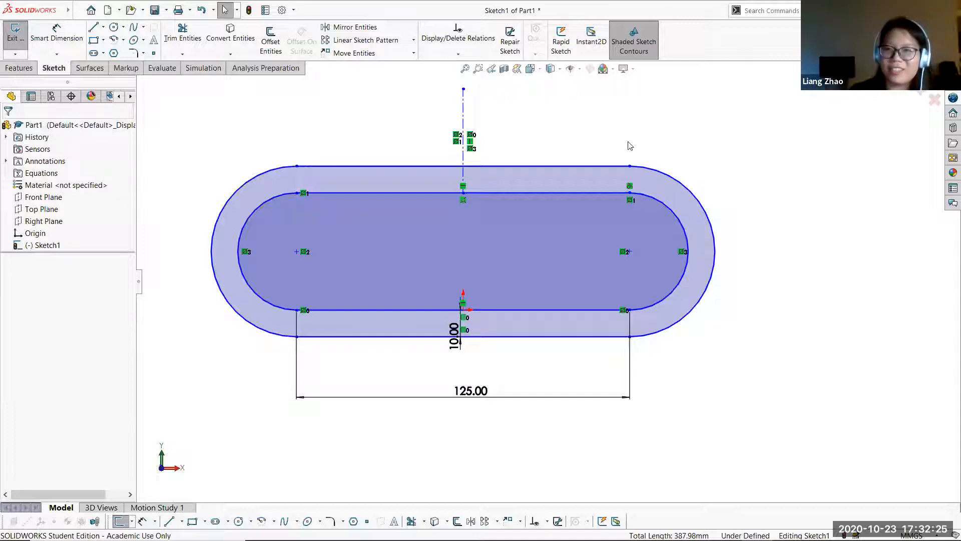
# - Exit the sketch and start a boss extrusion of the ring between the two slot outlines
pyautogui.click(11, 31)
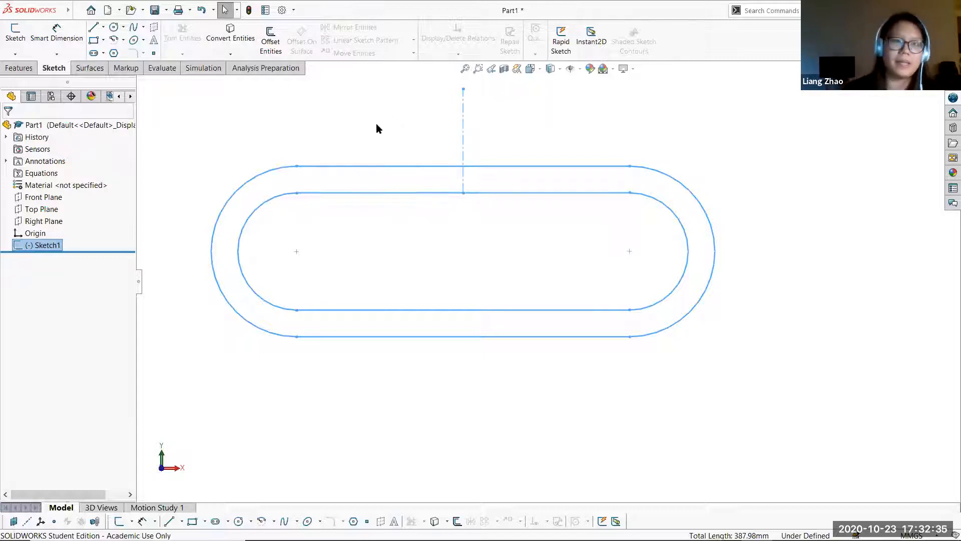
pyautogui.click(20, 69)
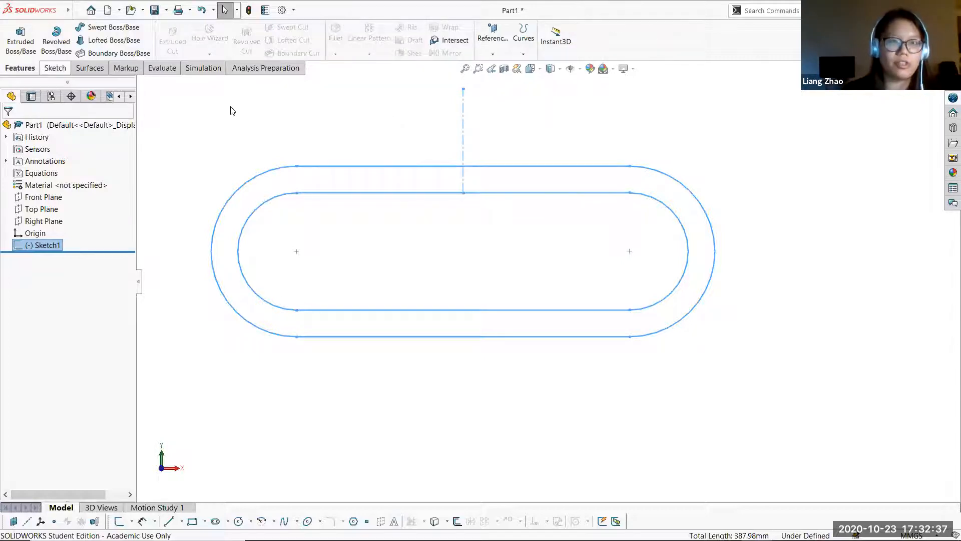
pyautogui.moveTo(307, 114)
pyautogui.mouseDown(button='middle')
pyautogui.moveTo(288, 156)
pyautogui.moveTo(284, 223)
pyautogui.mouseUp(button='middle')
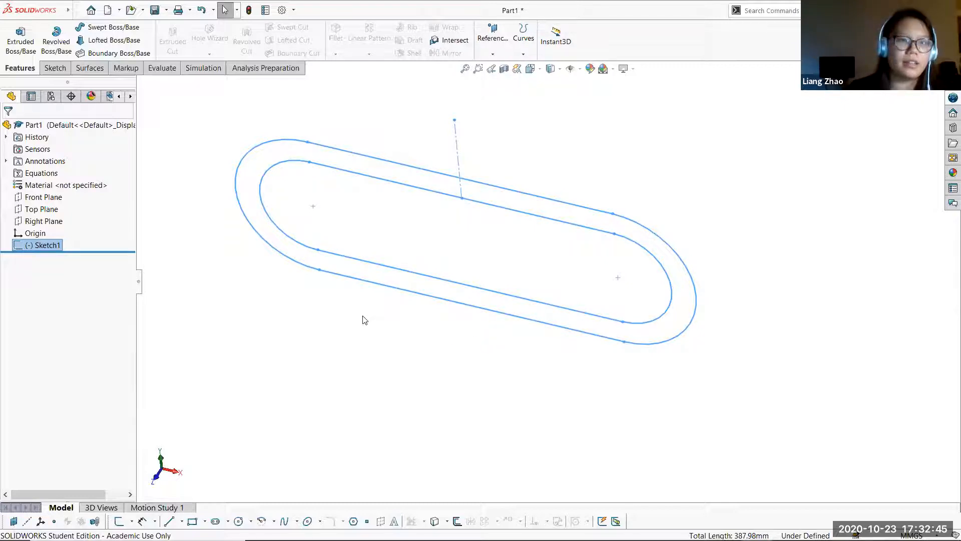
pyautogui.click(36, 55)
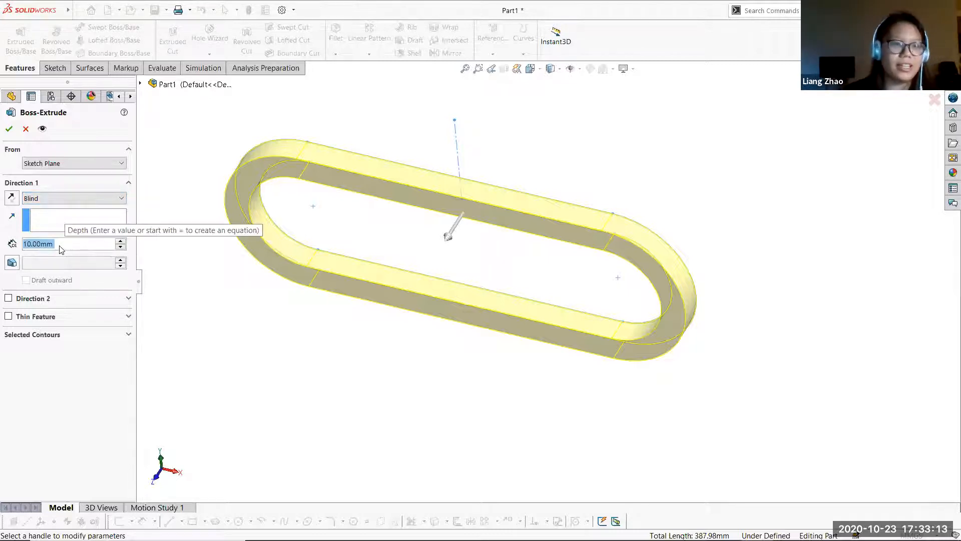
# - Try the Mid Plane end condition for the extrusion and return it to Blind
pyautogui.click(83, 199)
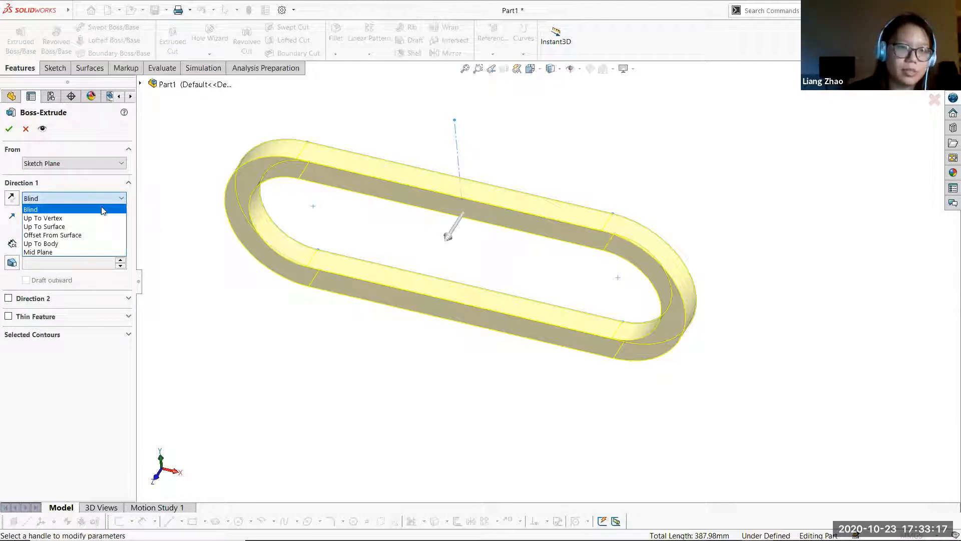
pyautogui.click(91, 252)
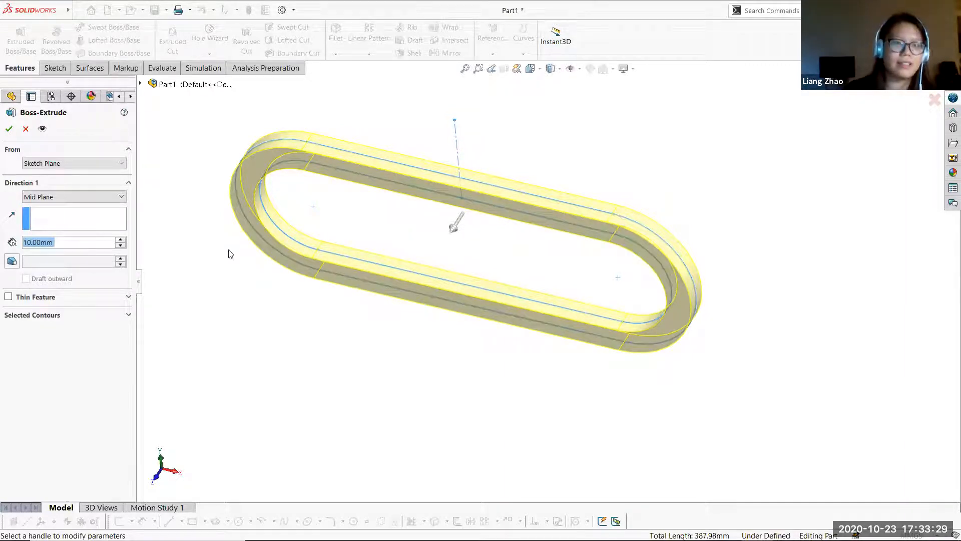
pyautogui.click(115, 200)
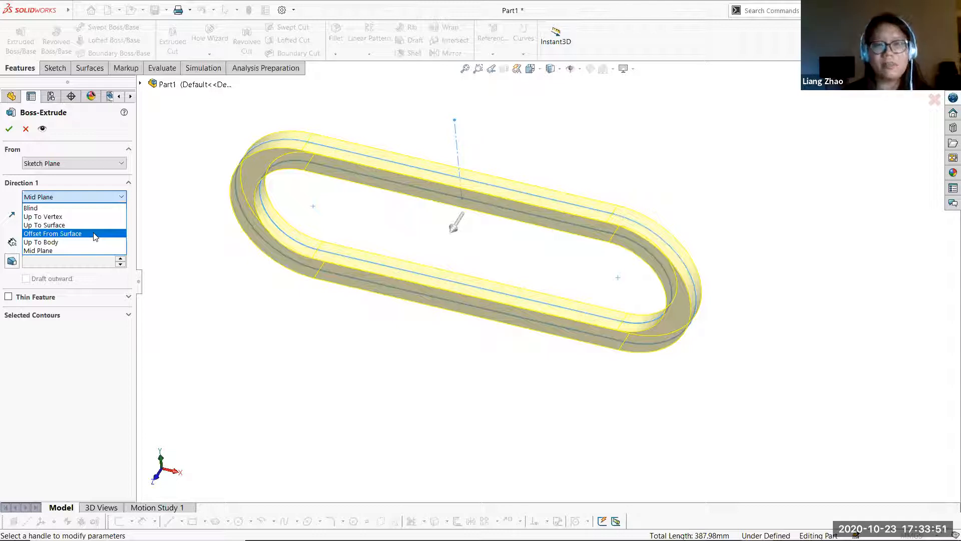
pyautogui.click(82, 207)
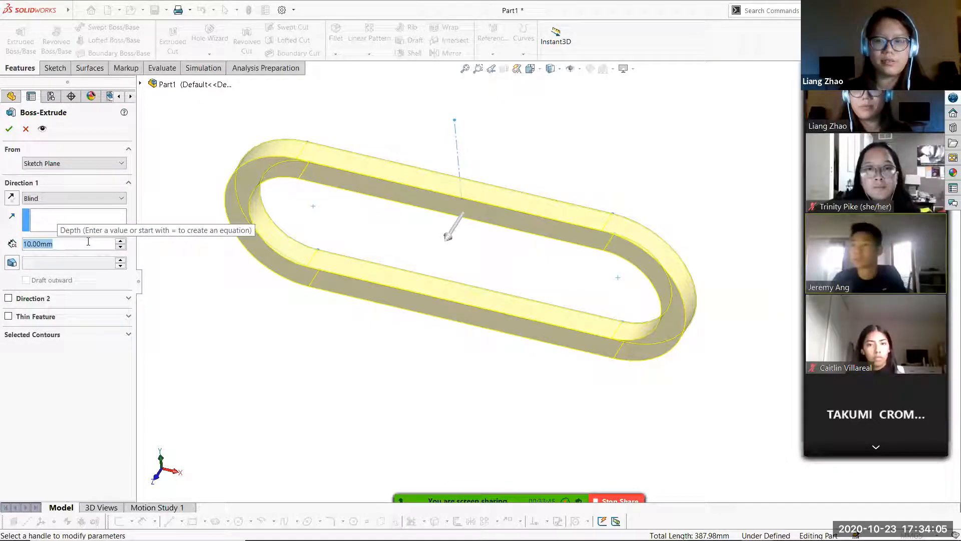
# - Extrude the slot-shaped ring to a Blind depth of 50 mm in the reversed direction
pyautogui.write('50')
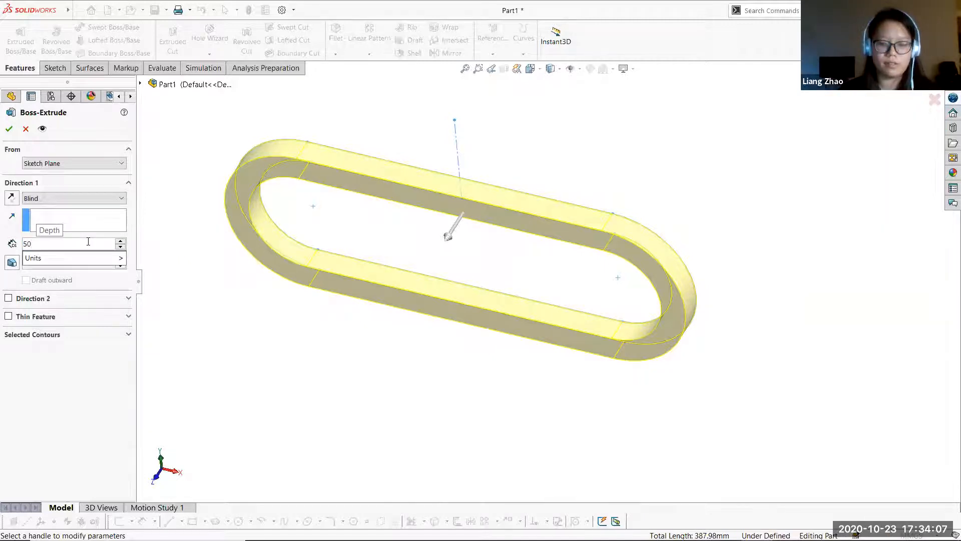
pyautogui.press('Return')
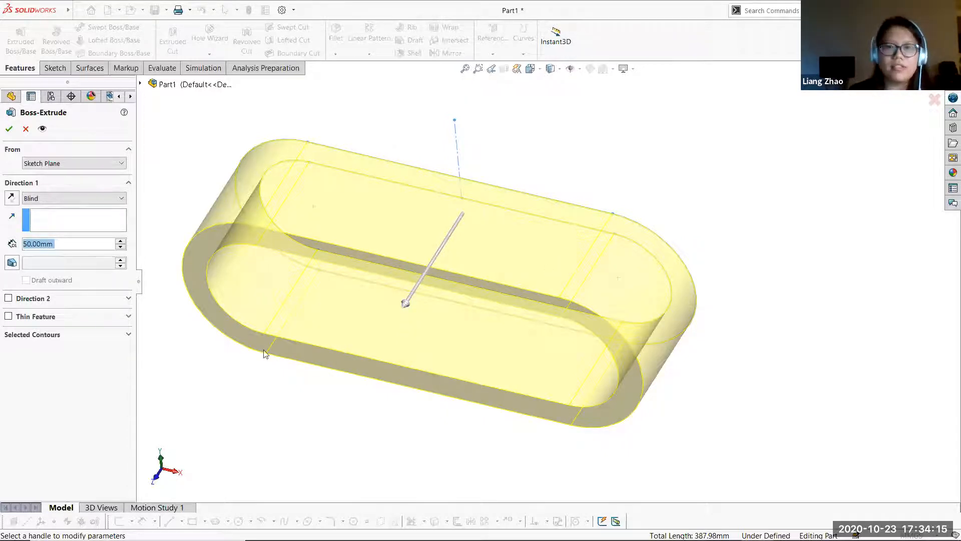
pyautogui.click(11, 200)
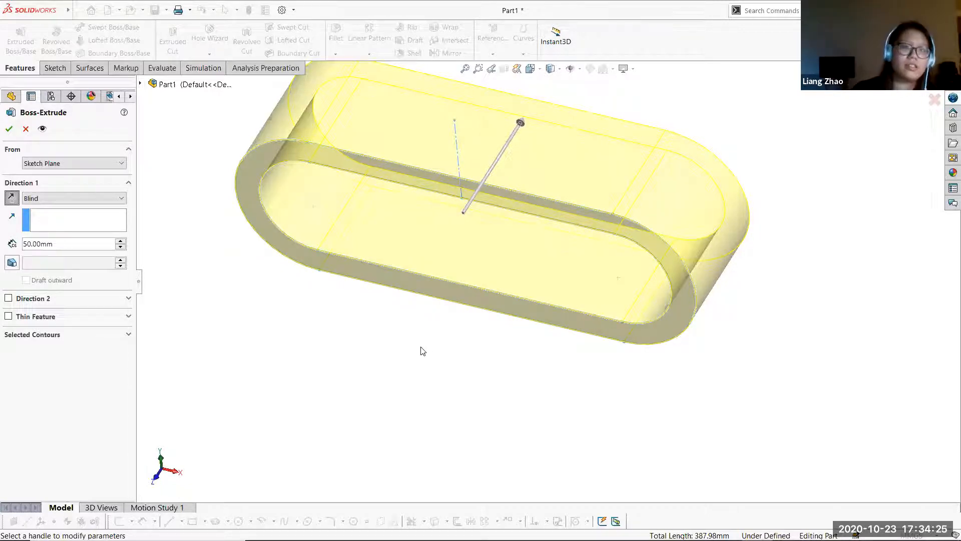
pyautogui.click(9, 129)
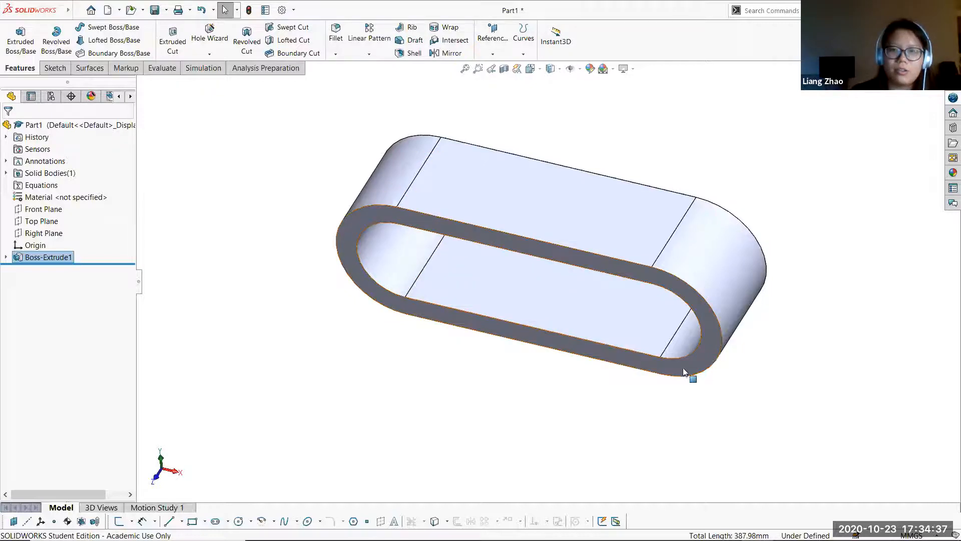
pyautogui.moveTo(639, 360); pyautogui.dragTo(687, 296, button='middle')
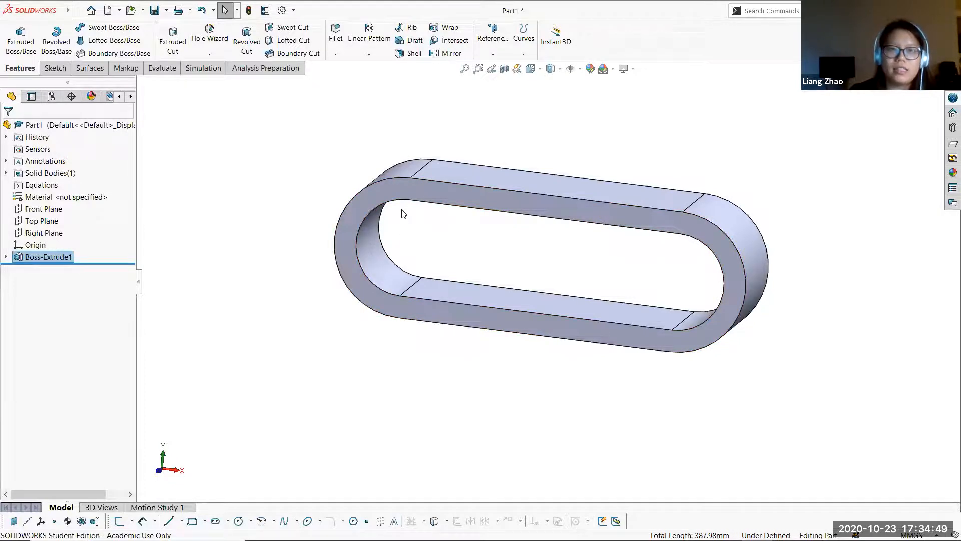
pyautogui.moveTo(443, 230); pyautogui.dragTo(436, 249, button='middle')
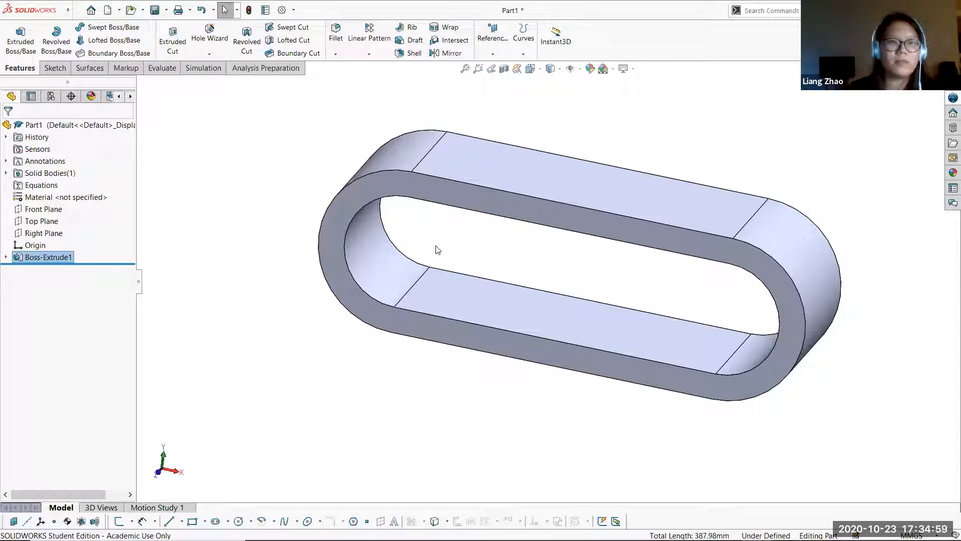
pyautogui.moveTo(450, 242); pyautogui.dragTo(549, 243, button='middle')
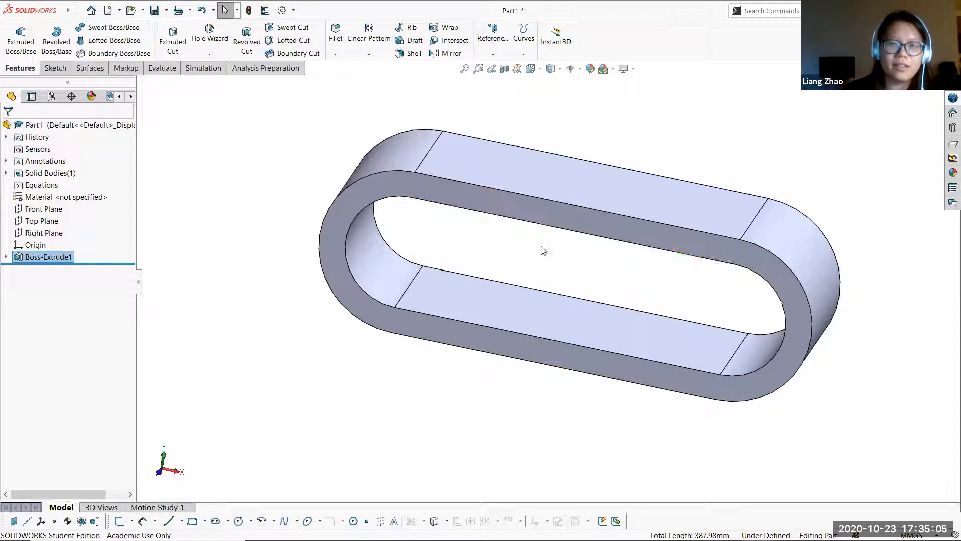
pyautogui.moveTo(554, 230); pyautogui.dragTo(534, 238, button='middle')
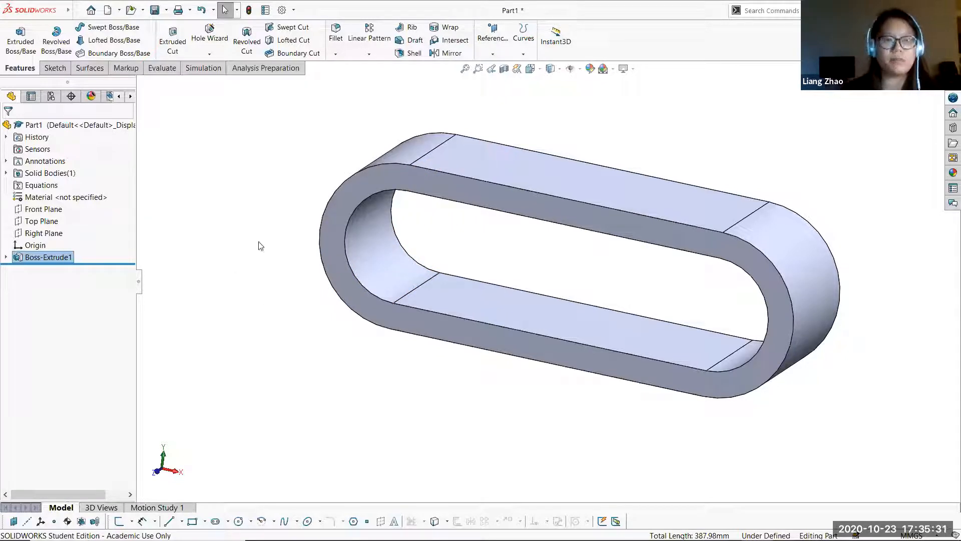
# - Start a new sketch on the Front Plane of the extruded ring part
pyautogui.click(58, 71)
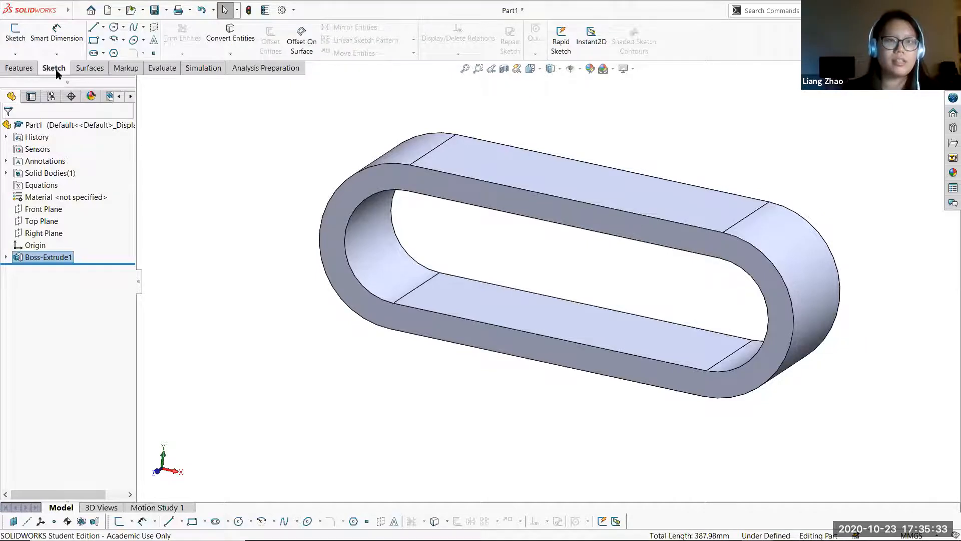
pyautogui.click(12, 35)
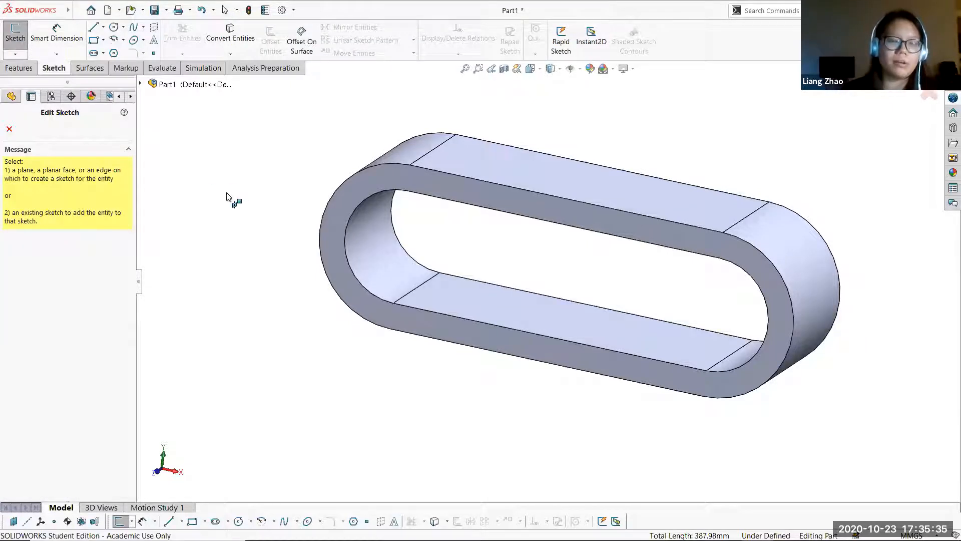
pyautogui.click(141, 85)
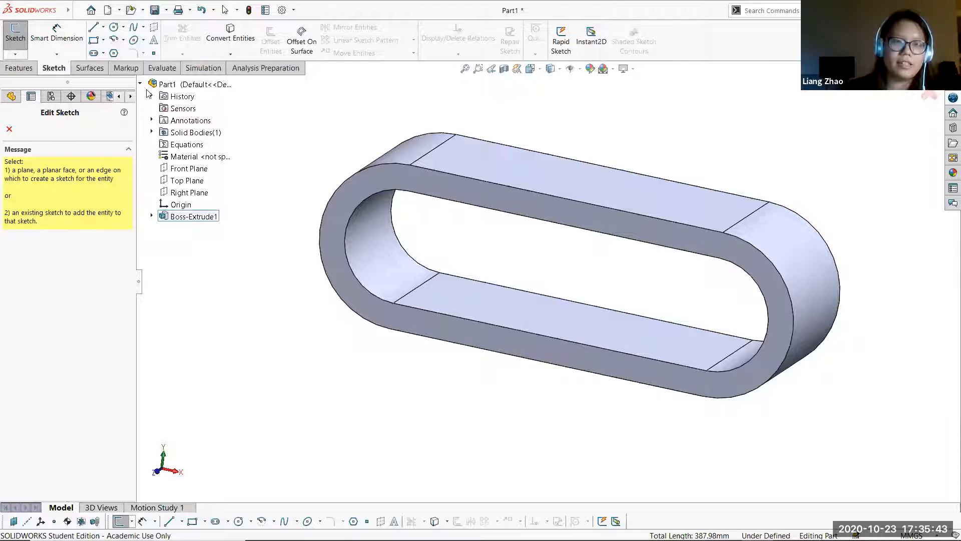
pyautogui.click(203, 170)
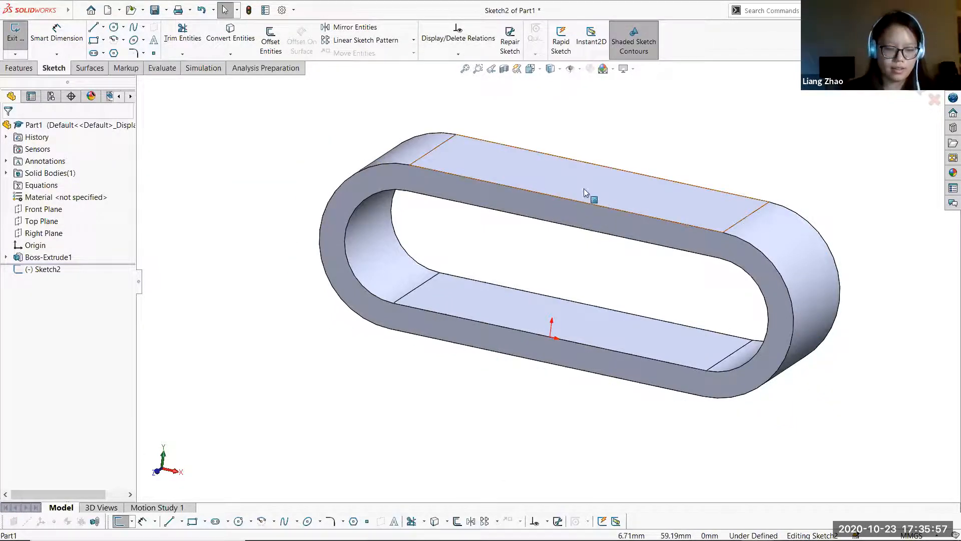
# - Sketch a circle with a radius of about 10.8 mm on the Front Plane, above the slot-shaped ring
pyautogui.hotkey('ctrl', '8')
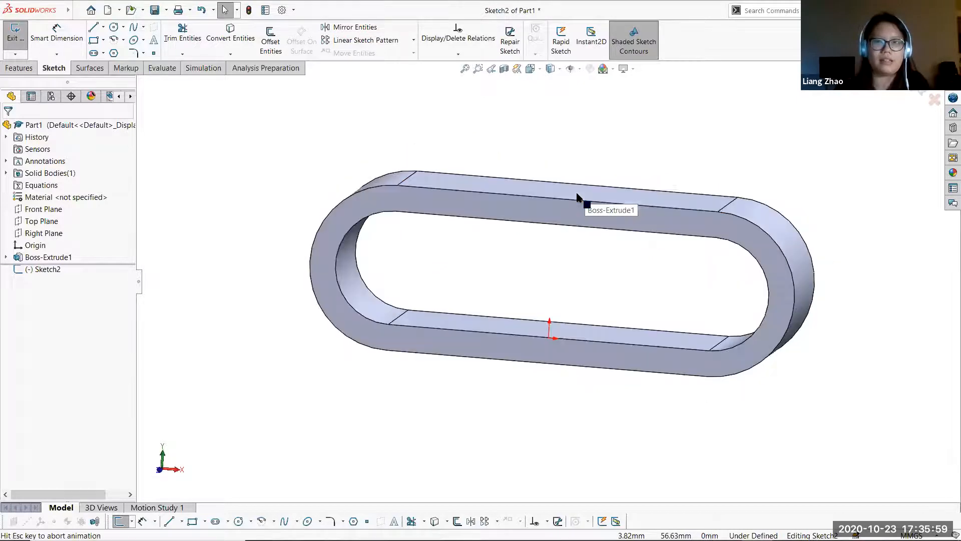
pyautogui.click(114, 27)
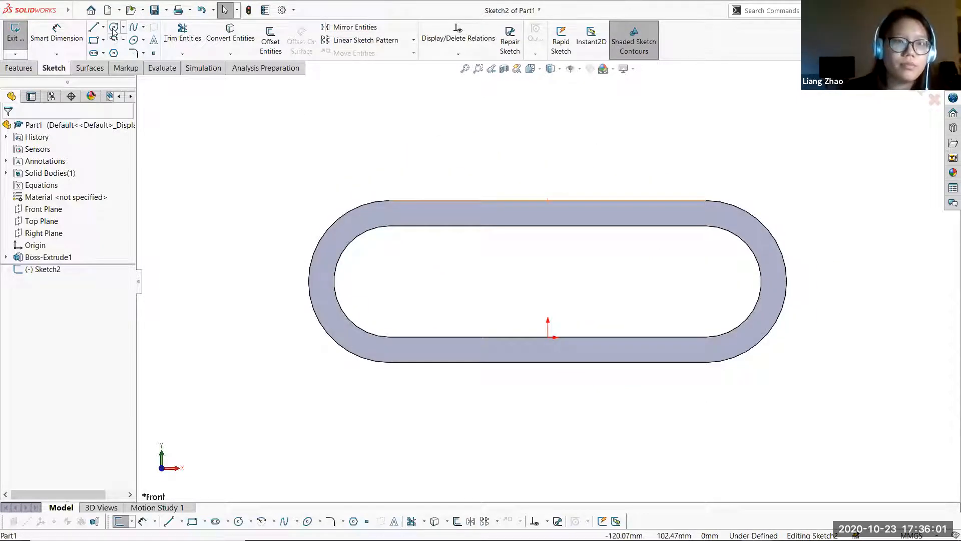
pyautogui.click(530, 135)
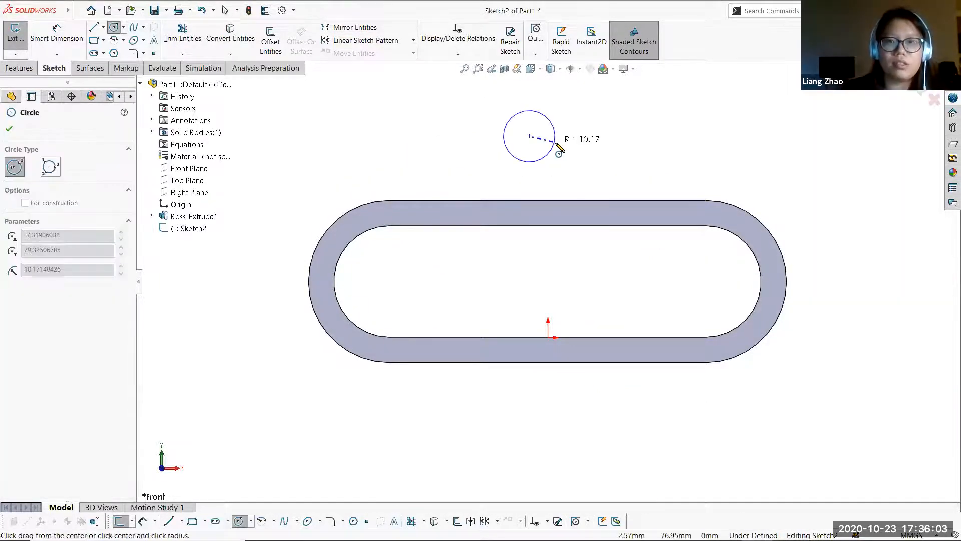
pyautogui.click(557, 148)
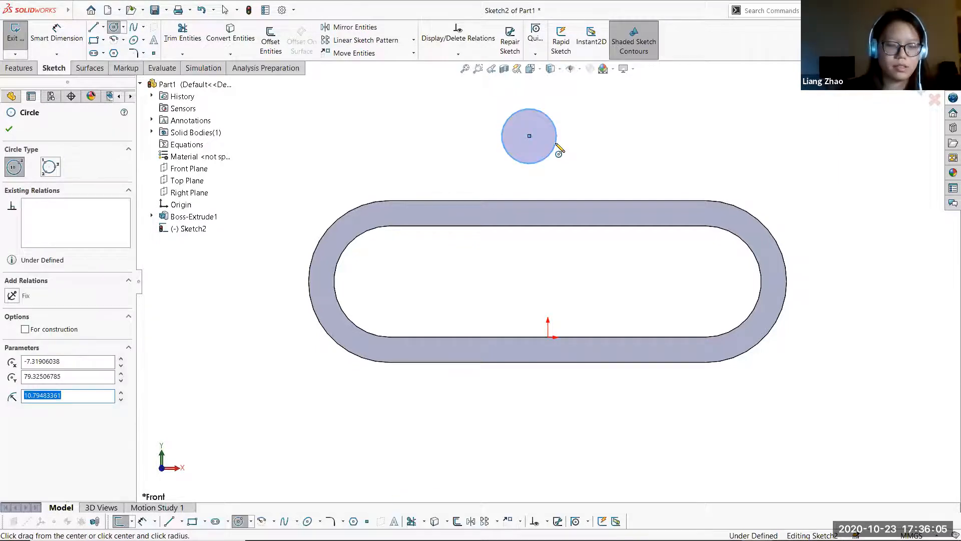
pyautogui.press('Escape')
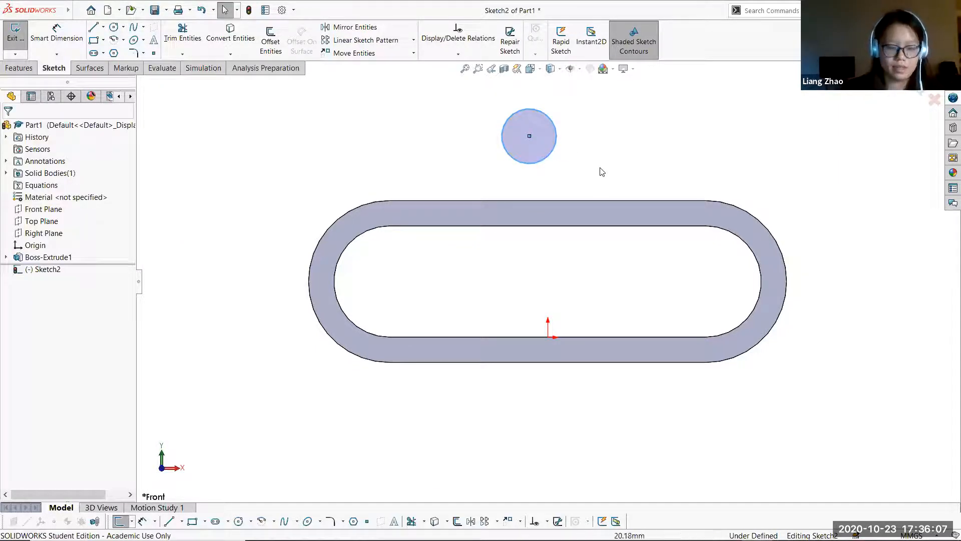
# - Draw a horizontal construction centerline about 123 mm long above the circle
pyautogui.moveTo(607, 163)
pyautogui.mouseDown(button='middle')
pyautogui.moveTo(577, 315)
pyautogui.moveTo(521, 359)
pyautogui.mouseUp(button='middle')
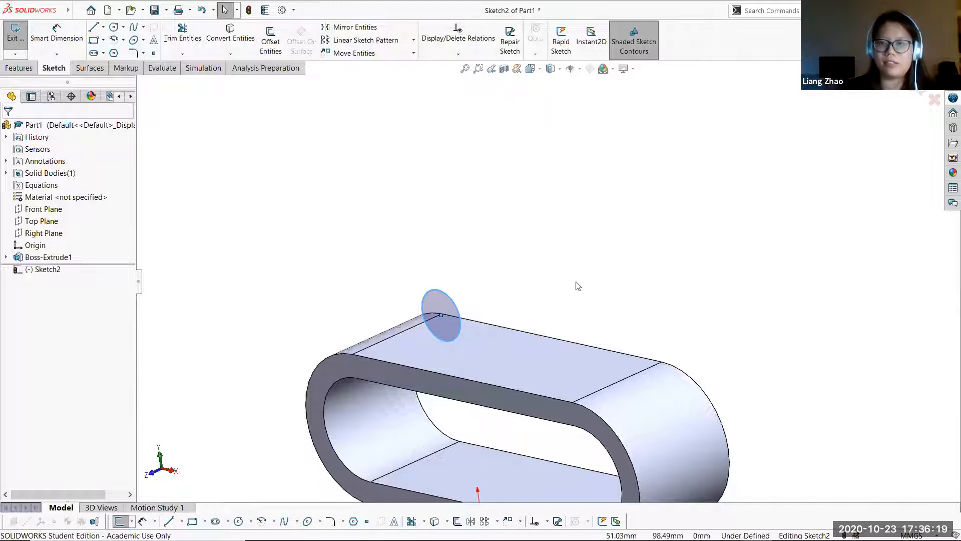
pyautogui.keyDown('ctrl'); pyautogui.moveTo(585, 296); pyautogui.dragTo(607, 264, button='middle'); pyautogui.keyUp('ctrl')
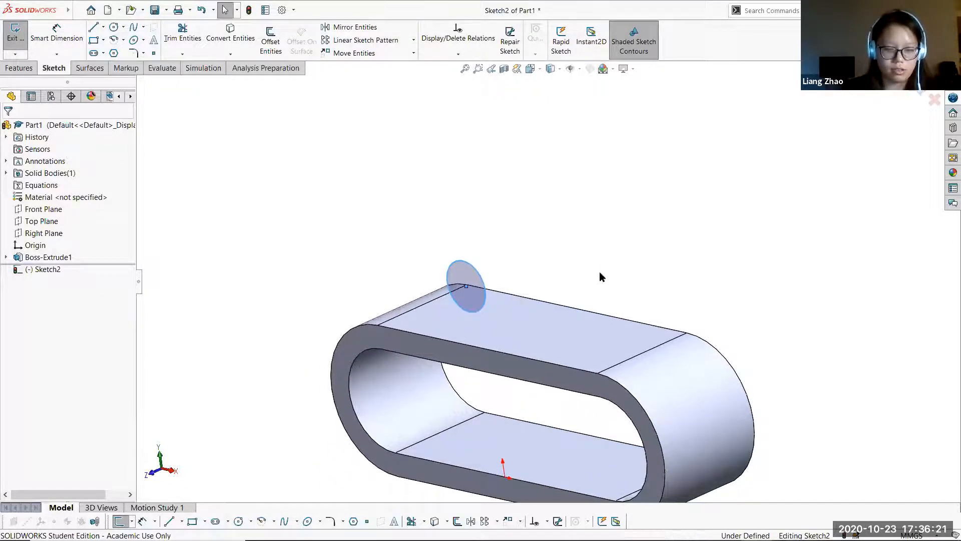
pyautogui.hotkey('ctrl', '8')
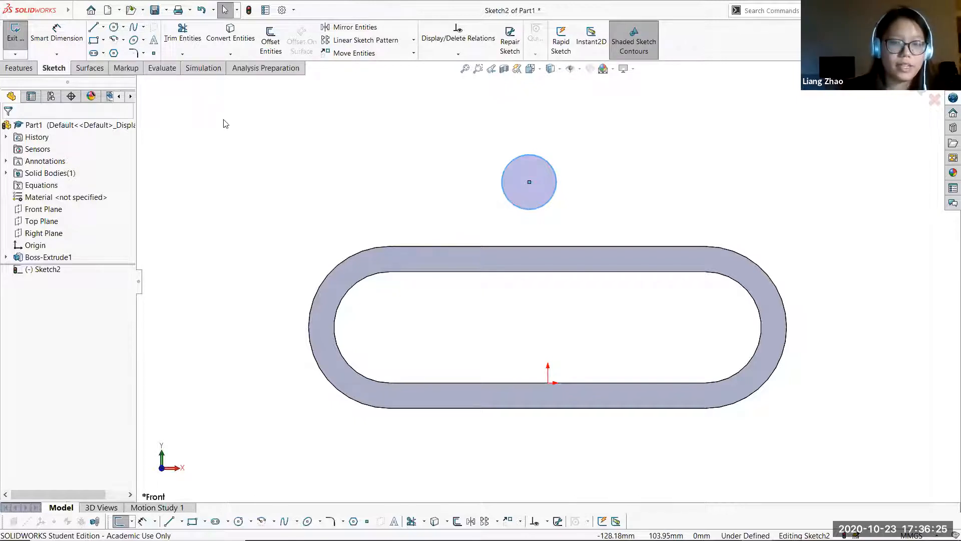
pyautogui.press('s')
pyautogui.click(260, 143)
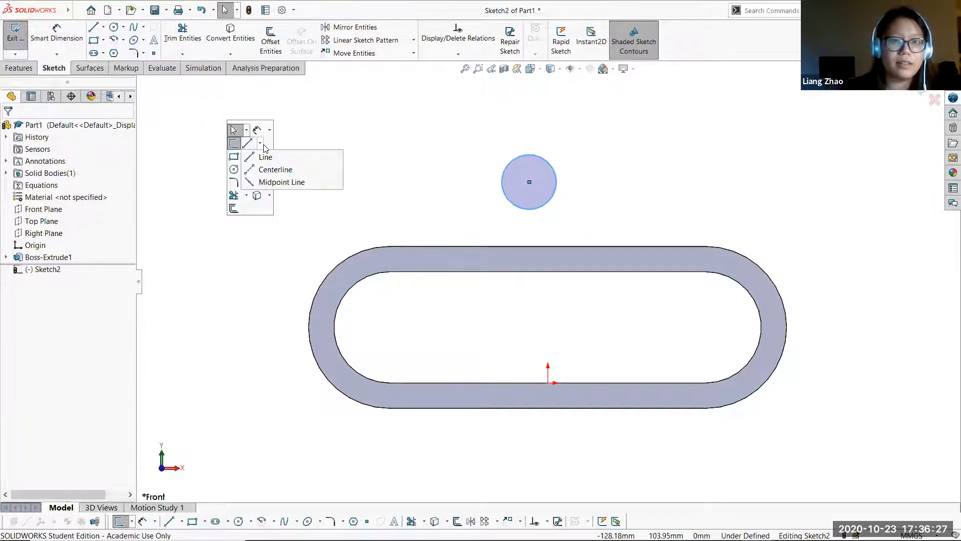
pyautogui.click(285, 169)
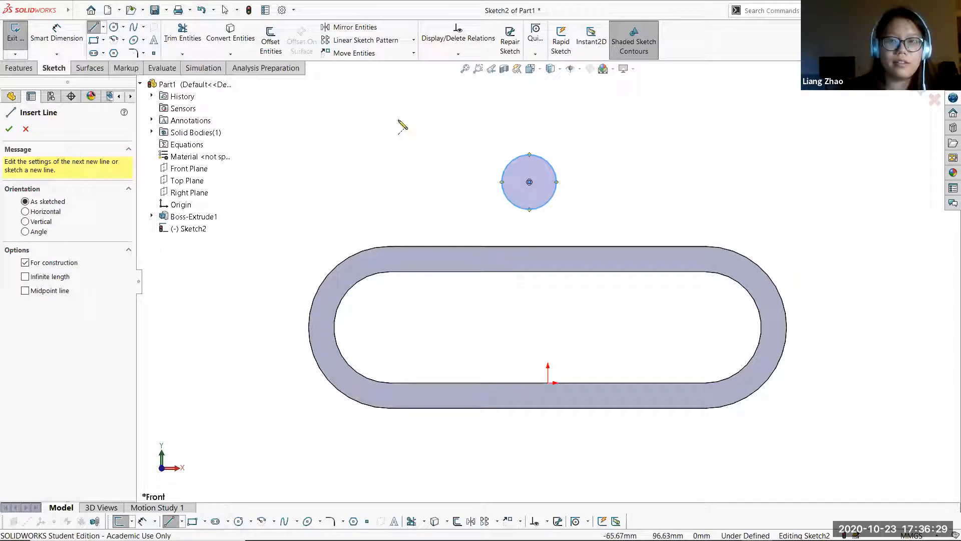
pyautogui.click(378, 116)
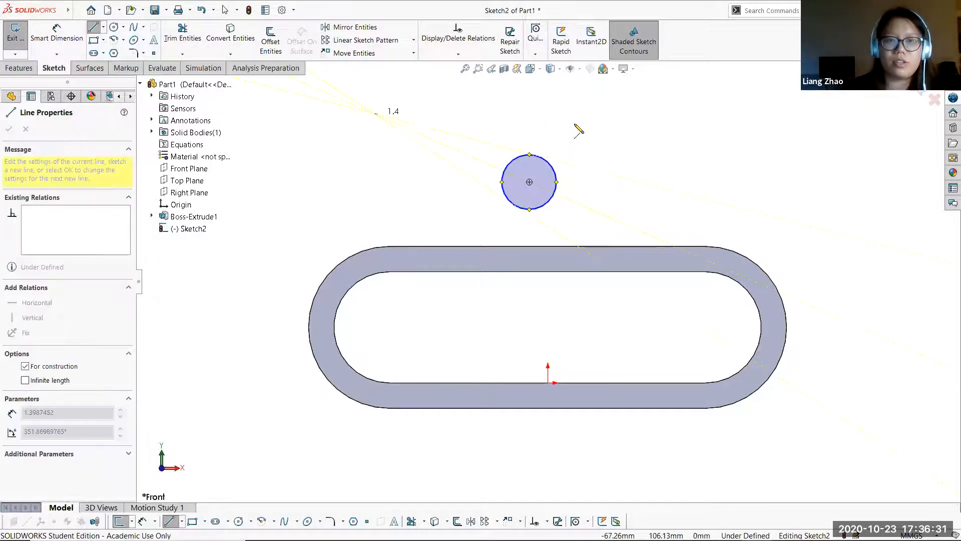
pyautogui.click(686, 114)
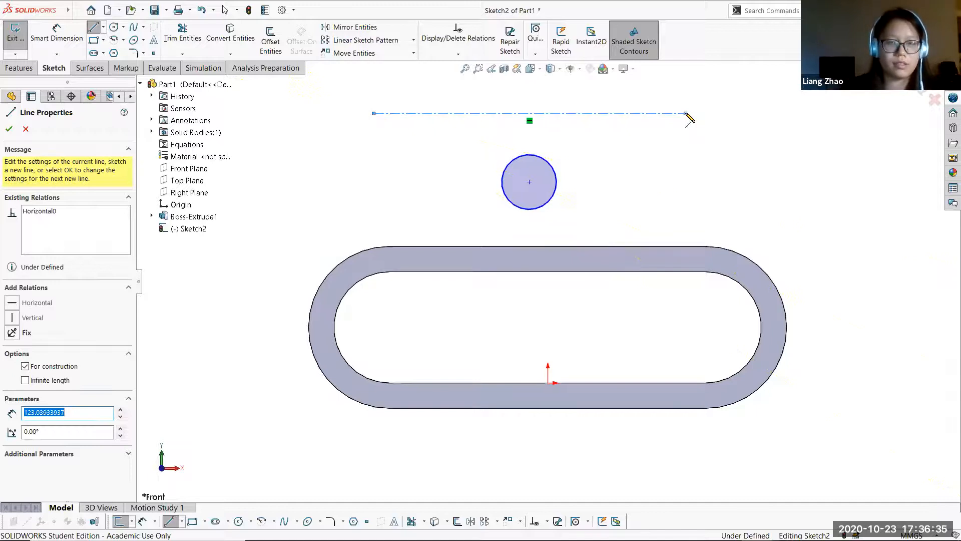
pyautogui.press('Escape')
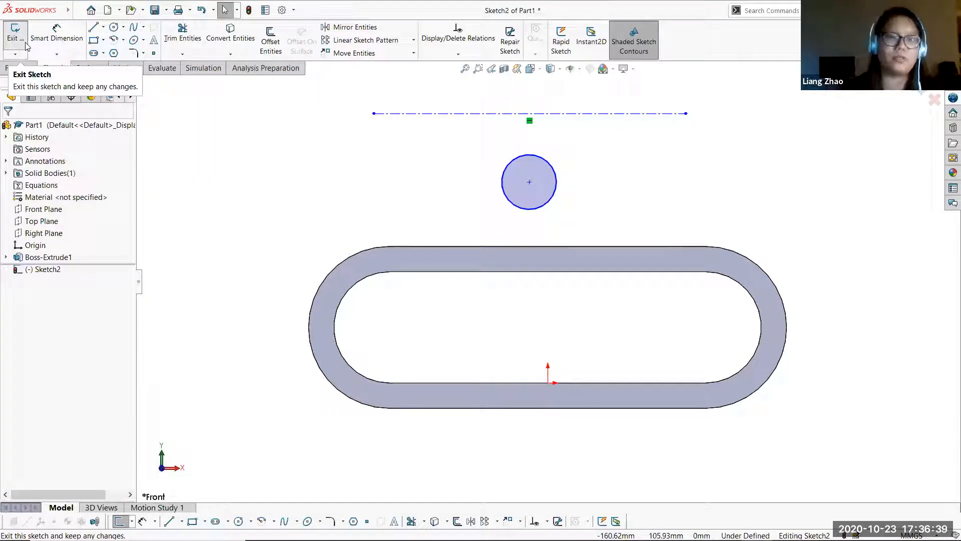
# - Exit the sketch and revolve the circle 360 degrees about the centerline as a boss with Blind type and merged result
pyautogui.click(16, 35)
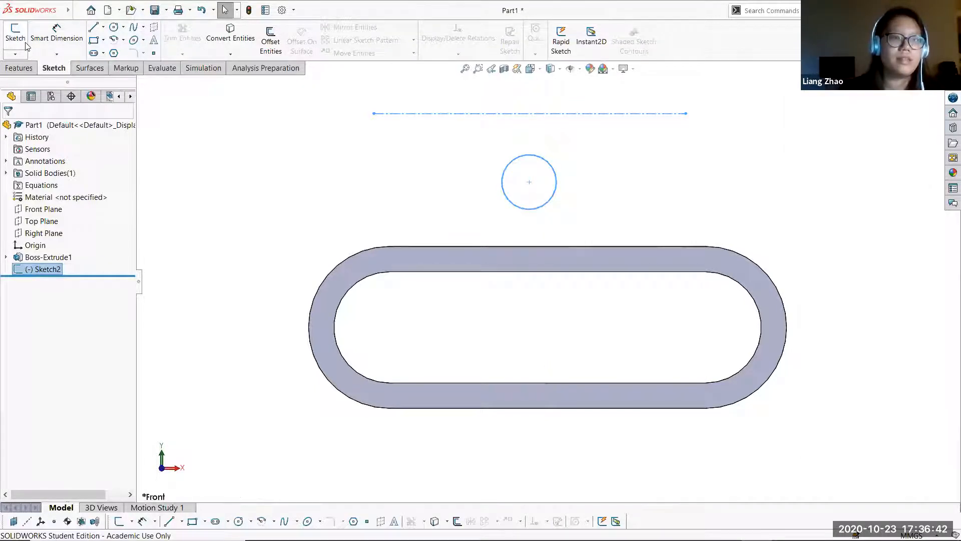
pyautogui.click(28, 71)
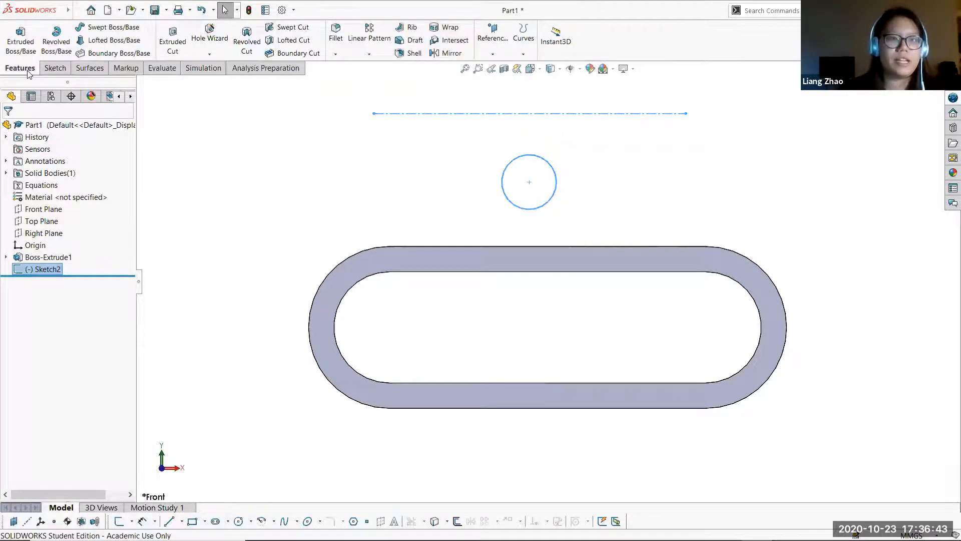
pyautogui.click(65, 55)
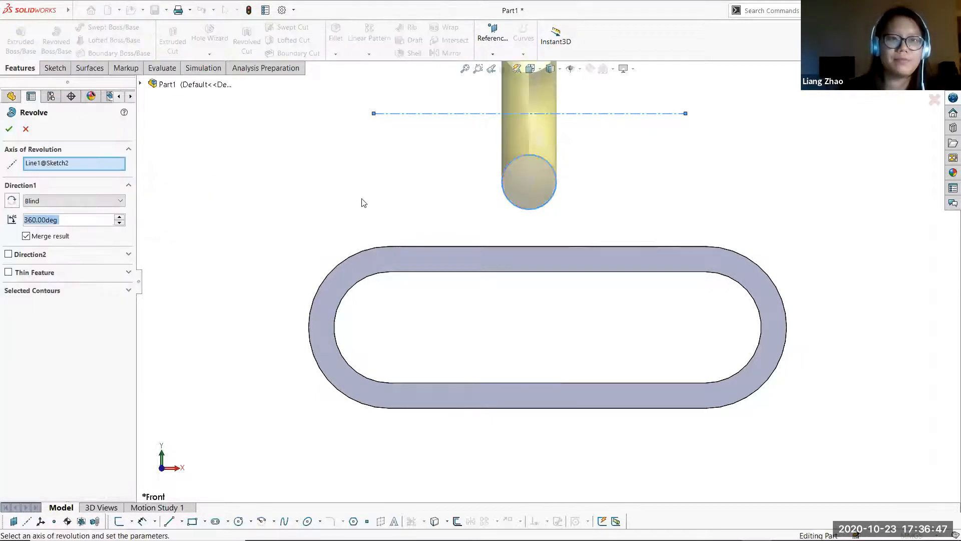
pyautogui.moveTo(453, 174); pyautogui.dragTo(416, 268, button='middle')
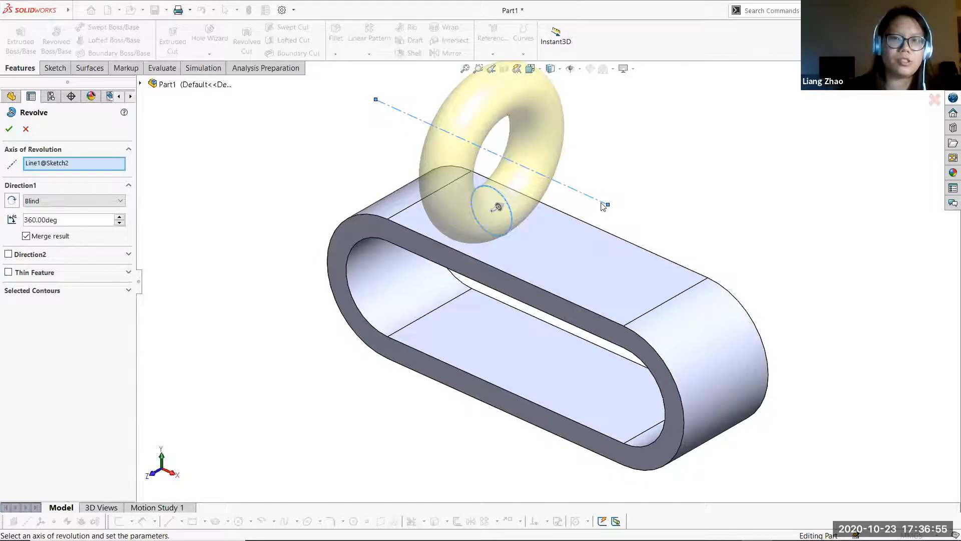
pyautogui.moveTo(603, 206); pyautogui.dragTo(654, 185, button='middle')
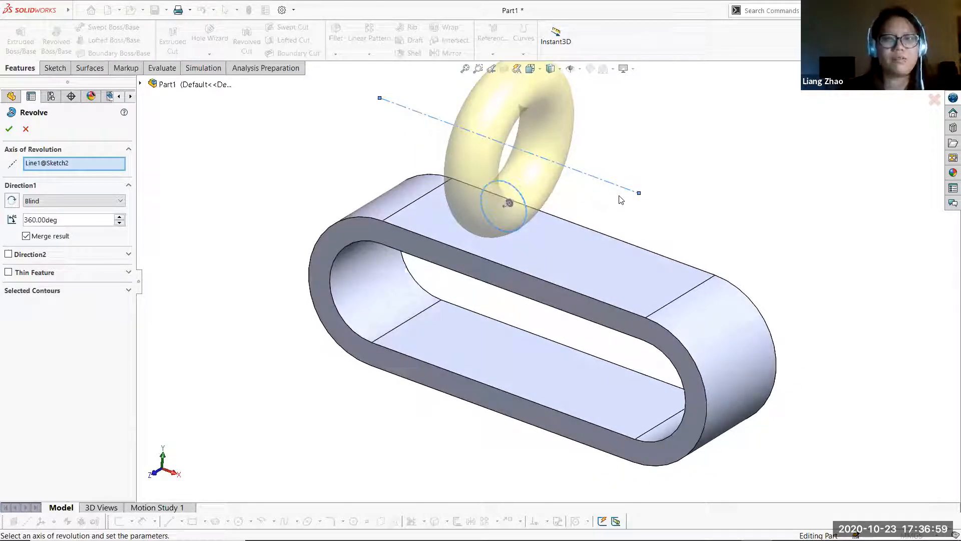
pyautogui.moveTo(620, 200); pyautogui.dragTo(618, 273, button='middle')
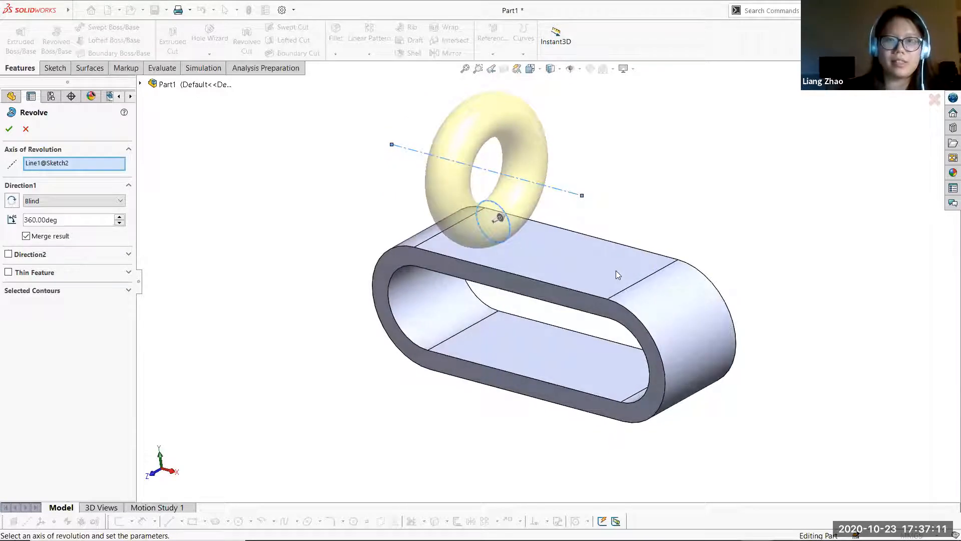
pyautogui.moveTo(292, 199)
pyautogui.mouseDown(button='middle')
pyautogui.moveTo(307, 188)
pyautogui.moveTo(284, 200)
pyautogui.mouseUp(button='middle')
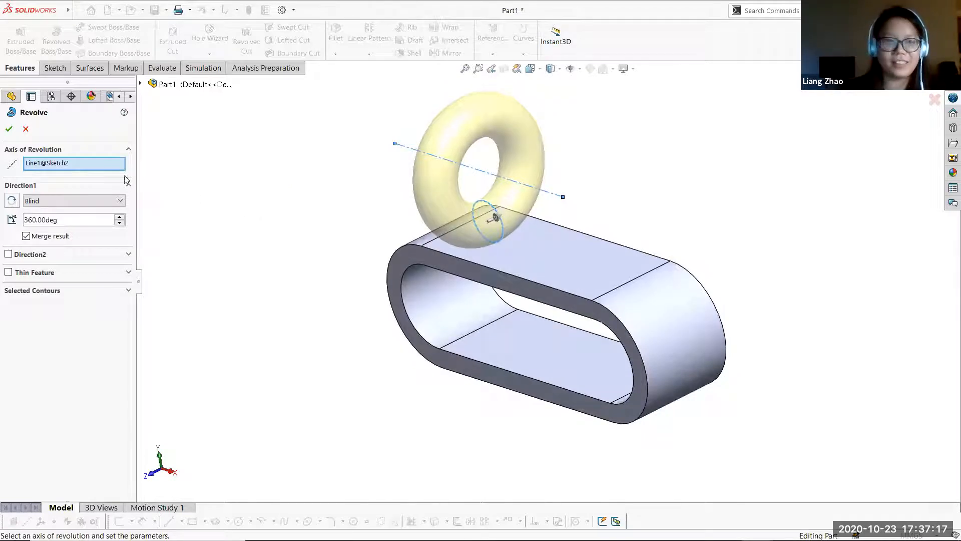
pyautogui.click(9, 129)
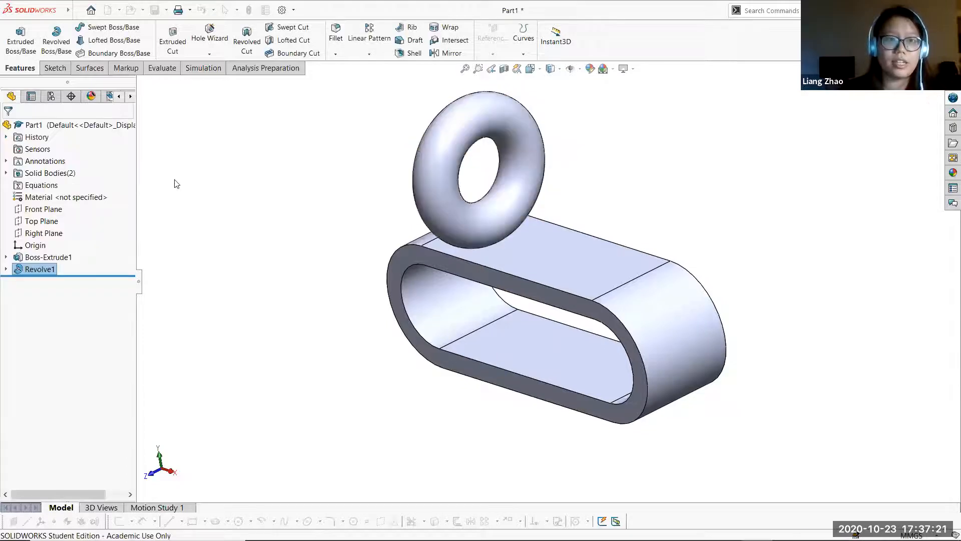
pyautogui.moveTo(217, 194); pyautogui.dragTo(244, 195, button='middle')
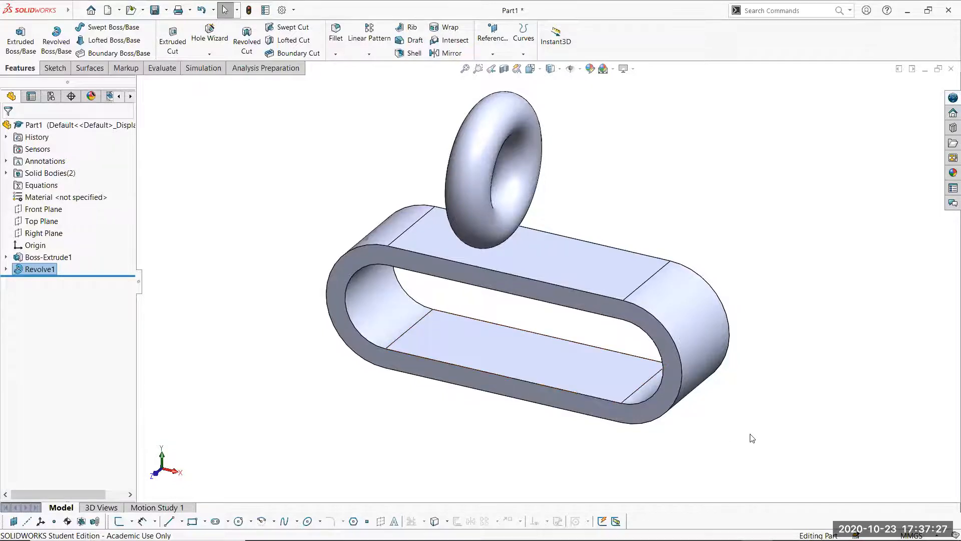
pyautogui.moveTo(752, 438); pyautogui.dragTo(737, 432, button='middle')
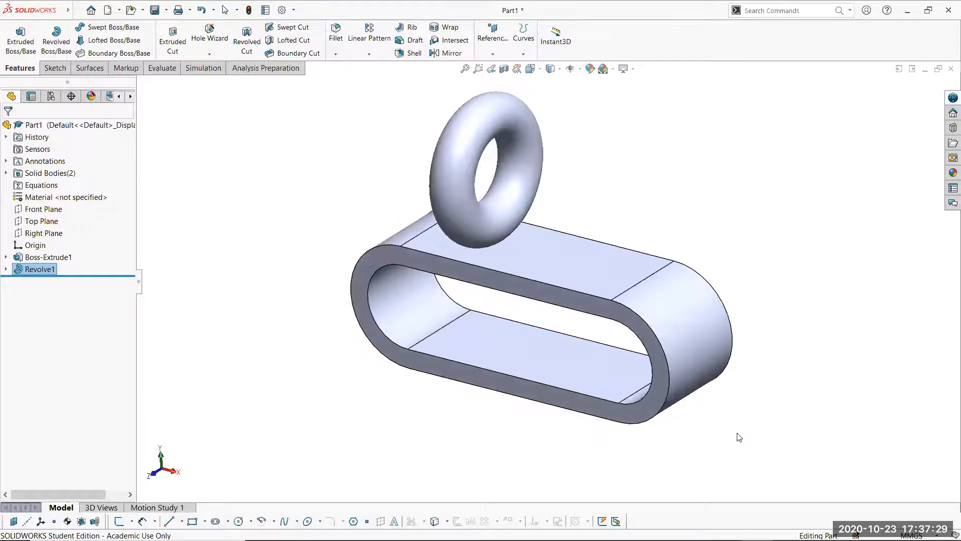
pyautogui.rightClick(44, 258)
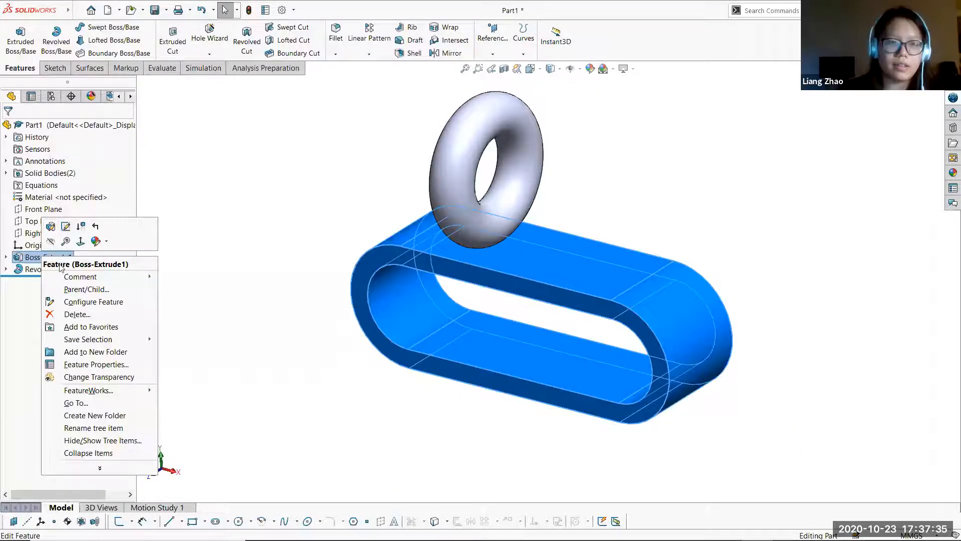
pyautogui.click(258, 298)
pyautogui.click(256, 296)
pyautogui.moveTo(256, 299); pyautogui.dragTo(270, 299, button='middle')
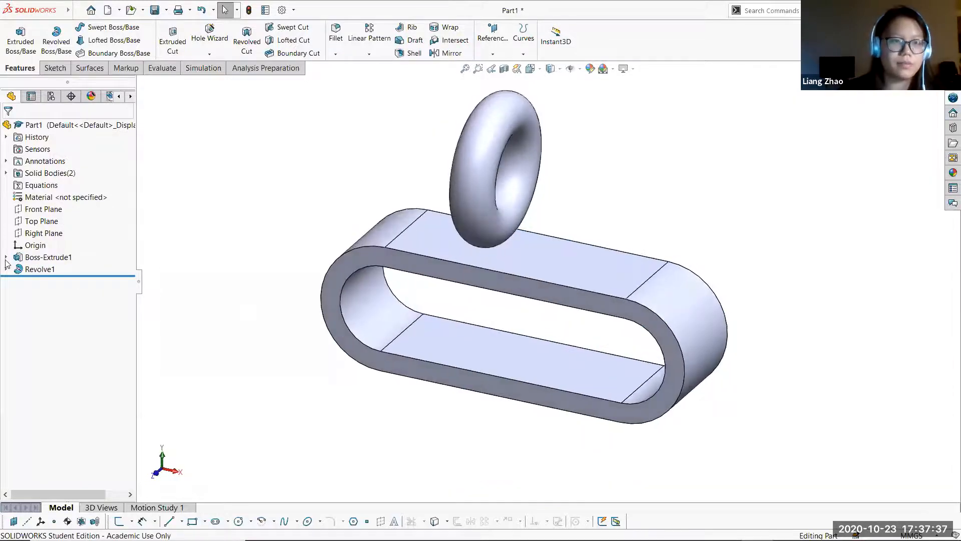
# - Open the sketch beneath the ring's extrusion for editing, review its geometry and dimensions, and exit it
pyautogui.click(5, 257)
pyautogui.rightClick(54, 273)
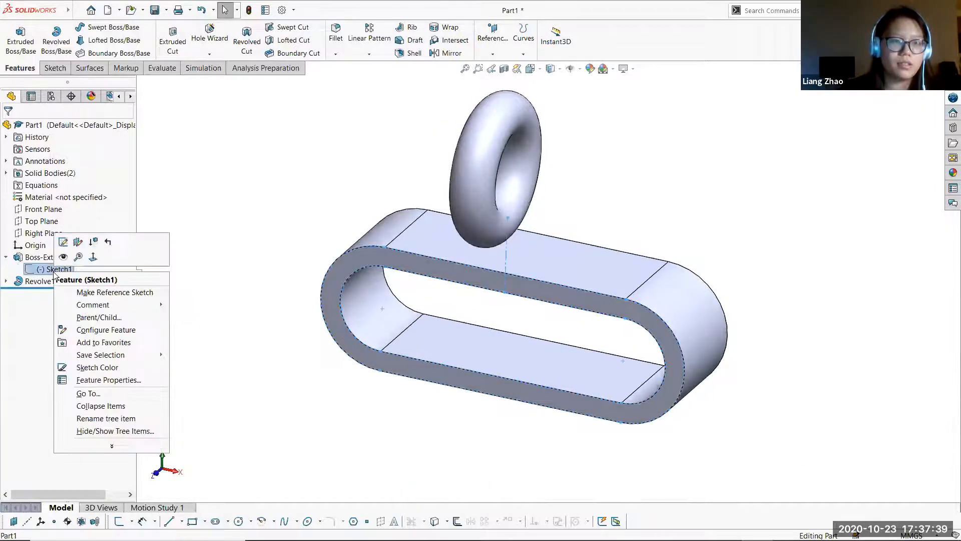
pyautogui.click(64, 245)
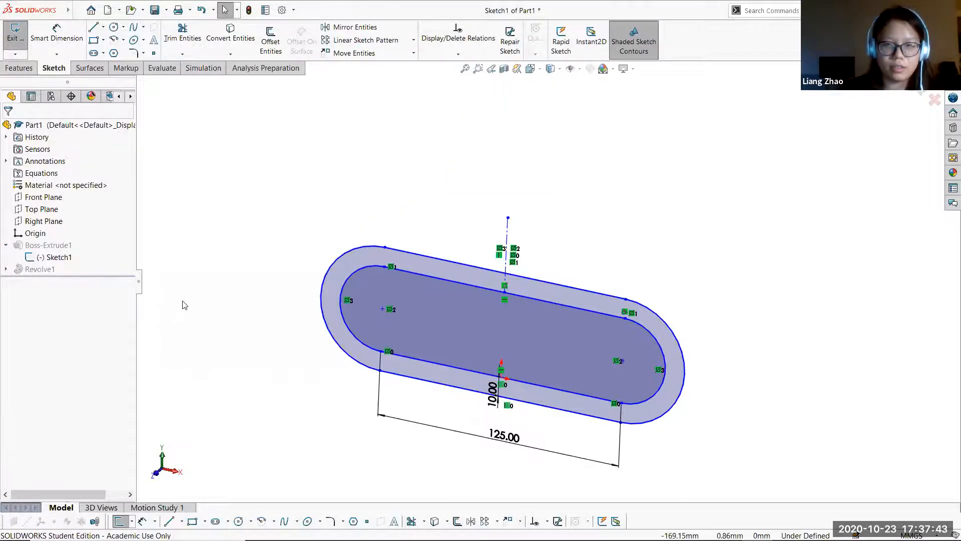
pyautogui.scroll(-2, 183, 307)
pyautogui.moveTo(734, 179)
pyautogui.mouseDown(button='middle')
pyautogui.moveTo(749, 145)
pyautogui.moveTo(755, 150)
pyautogui.mouseUp(button='middle')
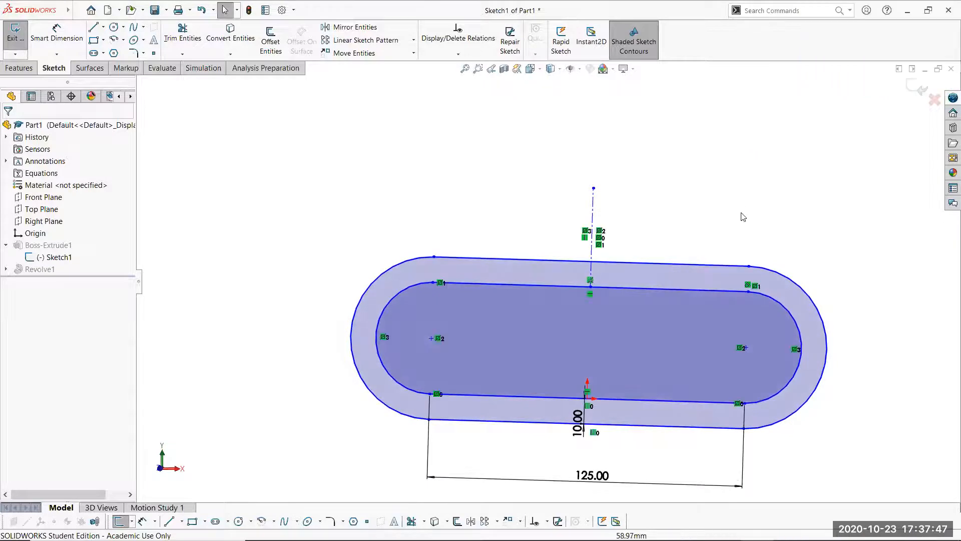
pyautogui.moveTo(693, 182)
pyautogui.mouseDown(button='middle')
pyautogui.moveTo(708, 155)
pyautogui.moveTo(695, 160)
pyautogui.mouseUp(button='middle')
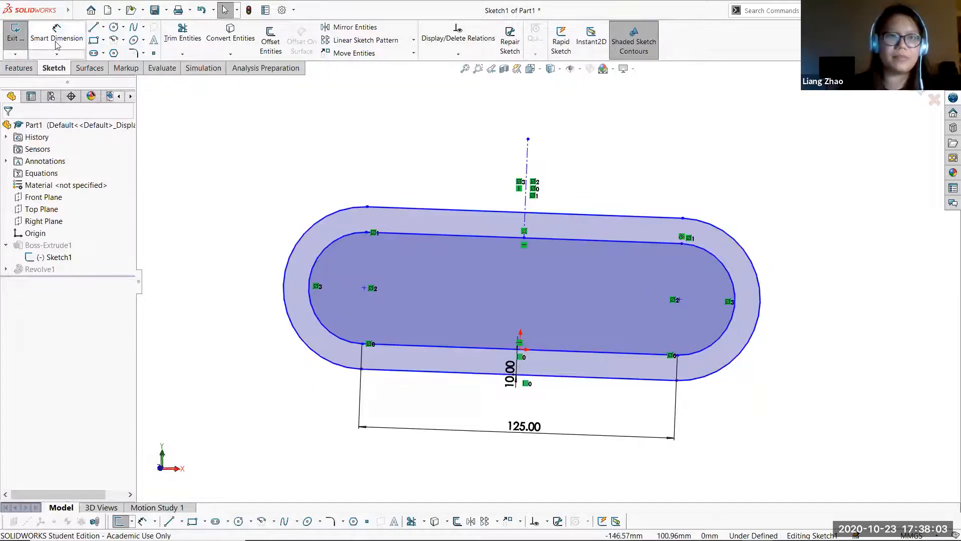
pyautogui.click(15, 33)
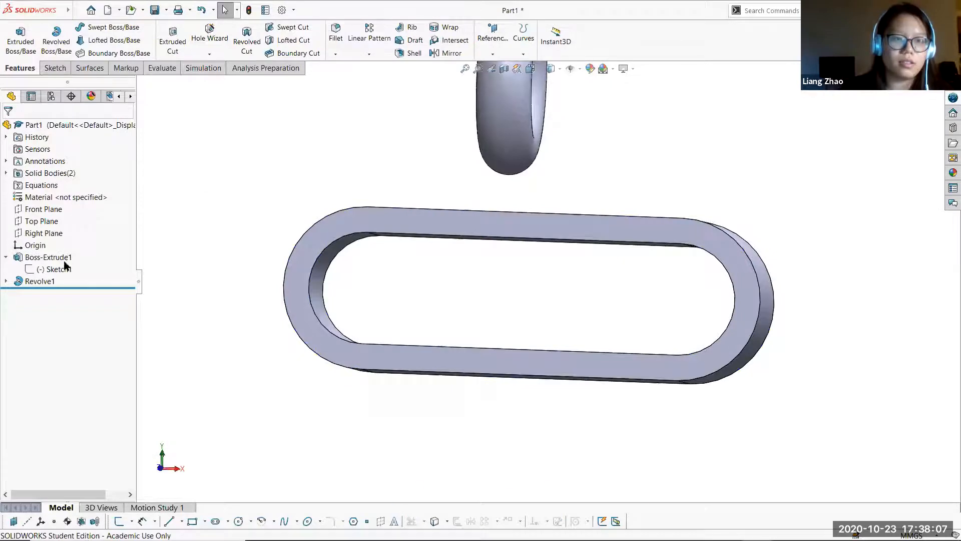
# - Open the ring's Boss-Extrude feature for editing, examine its extrusion settings and preview from several angles, and close it without changes
pyautogui.rightClick(65, 257)
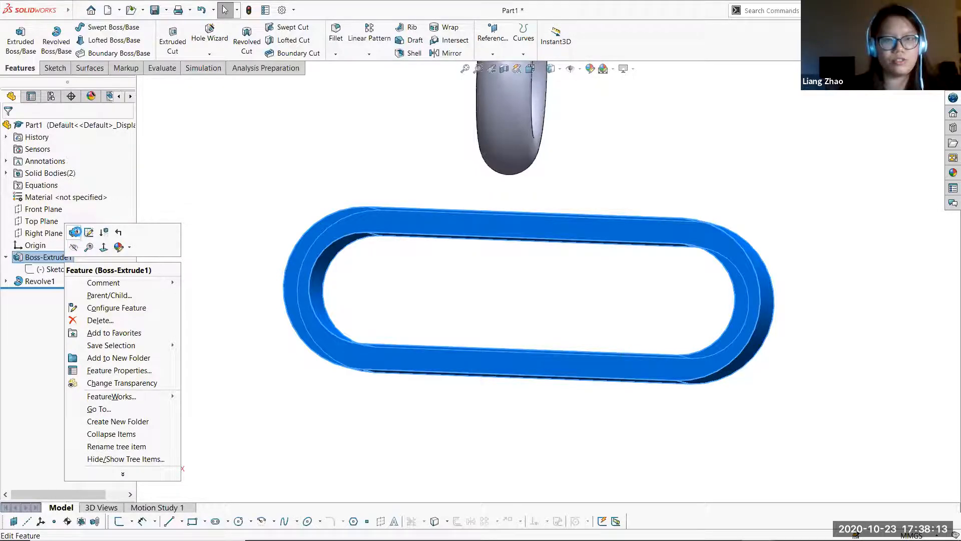
pyautogui.click(74, 233)
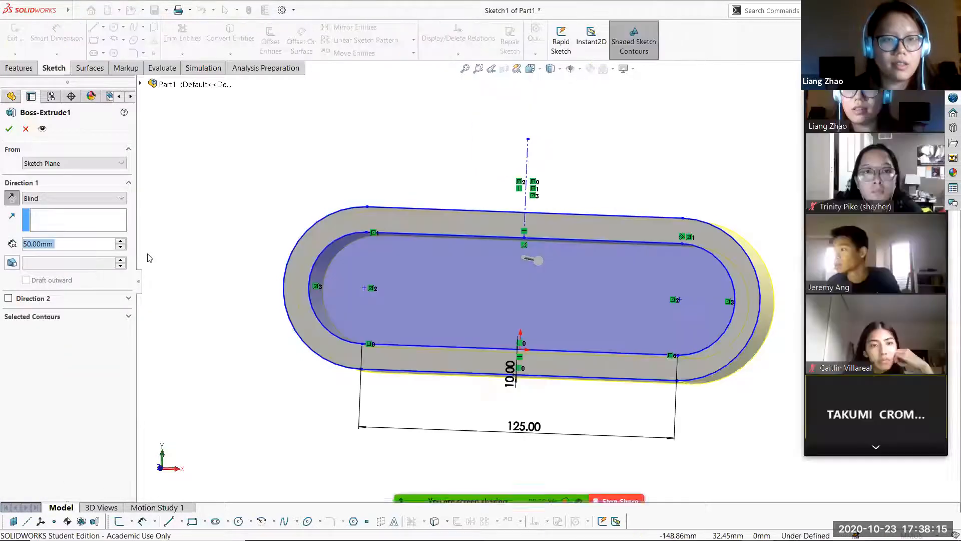
pyautogui.moveTo(281, 226)
pyautogui.mouseDown(button='middle')
pyautogui.moveTo(272, 254)
pyautogui.moveTo(225, 272)
pyautogui.moveTo(190, 309)
pyautogui.moveTo(262, 281)
pyautogui.mouseUp(button='middle')
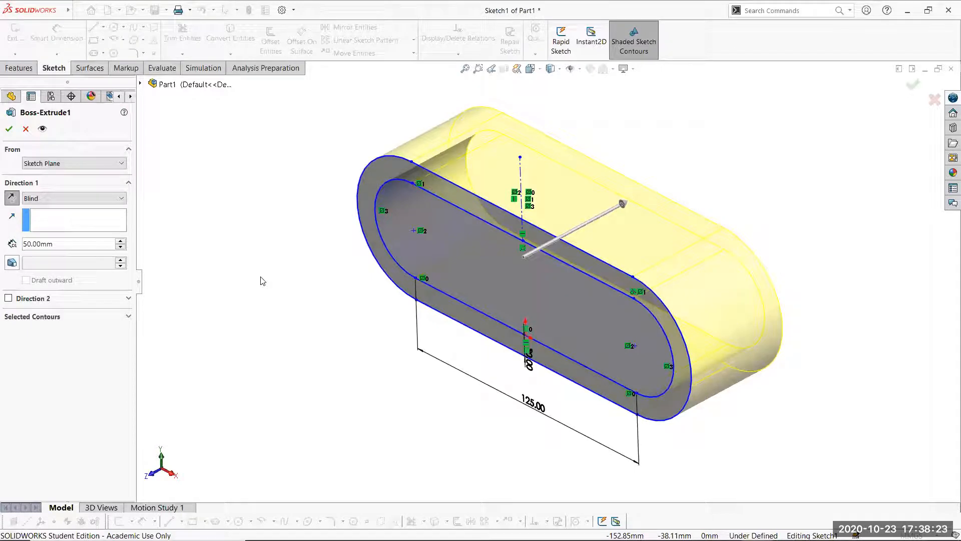
pyautogui.moveTo(262, 269); pyautogui.dragTo(273, 260, button='middle')
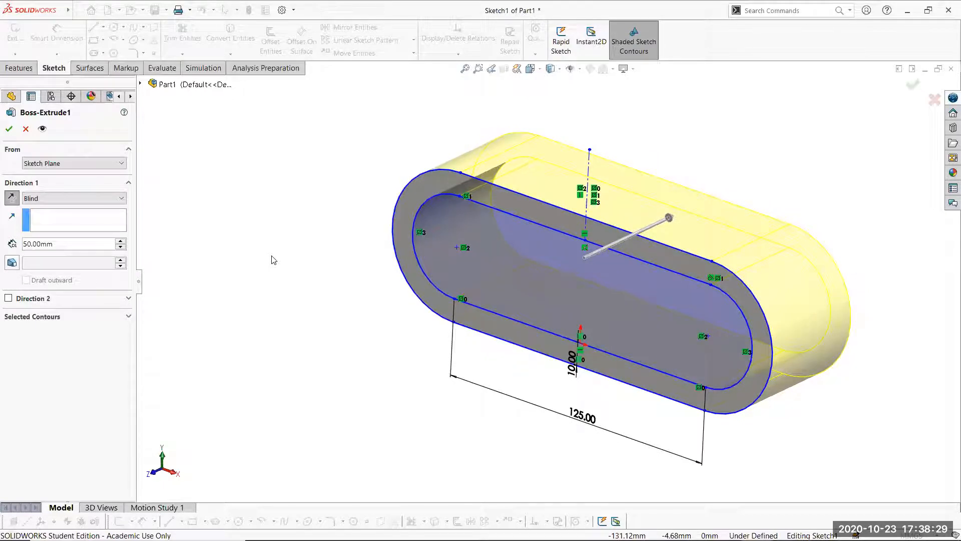
pyautogui.moveTo(270, 260); pyautogui.dragTo(275, 260, button='middle')
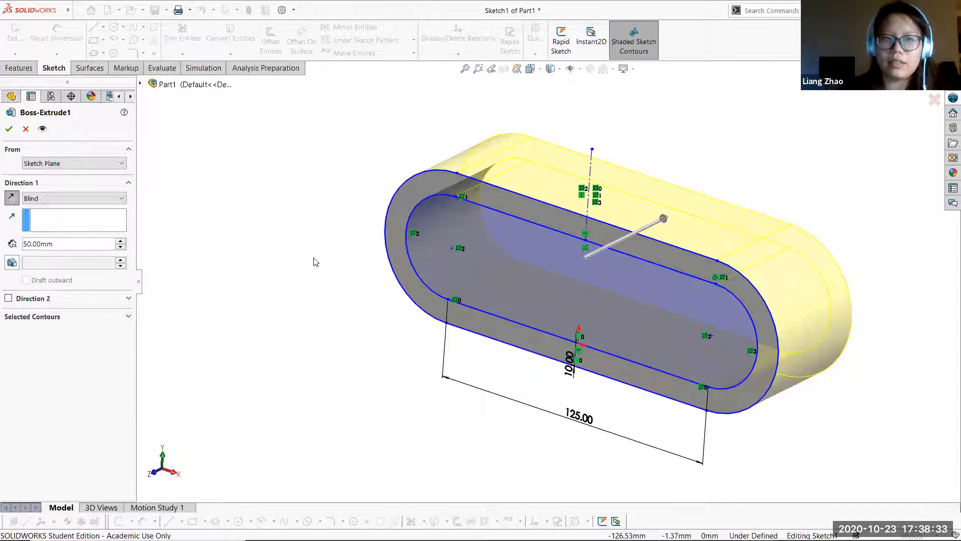
pyautogui.press('z')
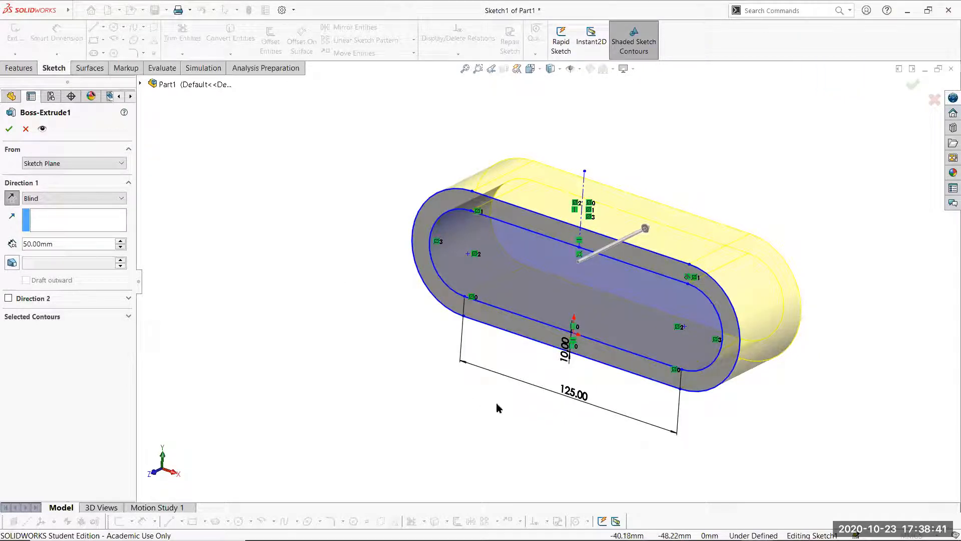
pyautogui.moveTo(496, 403)
pyautogui.mouseDown(button='middle')
pyautogui.moveTo(498, 415)
pyautogui.moveTo(517, 387)
pyautogui.moveTo(491, 392)
pyautogui.mouseUp(button='middle')
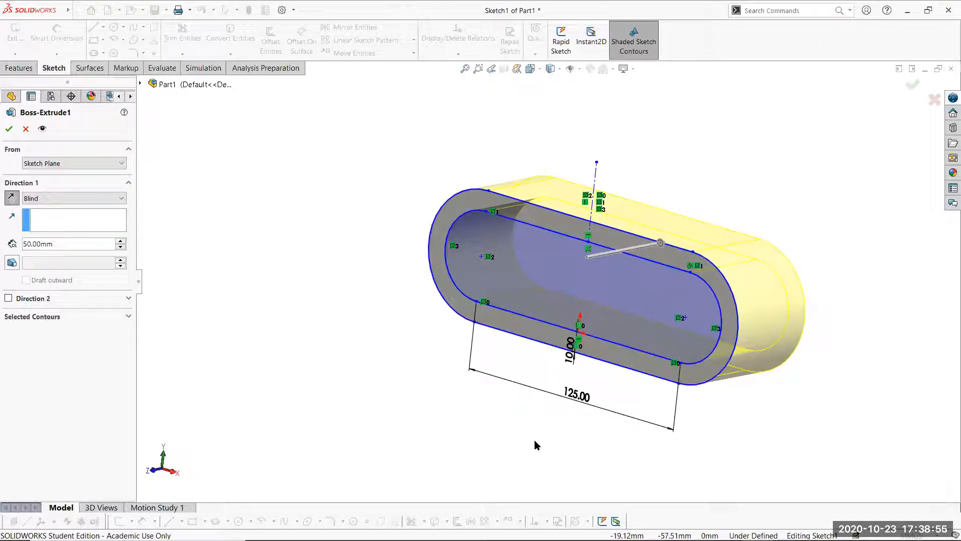
pyautogui.moveTo(550, 438)
pyautogui.mouseDown(button='middle')
pyautogui.moveTo(509, 452)
pyautogui.moveTo(595, 418)
pyautogui.moveTo(596, 434)
pyautogui.mouseUp(button='middle')
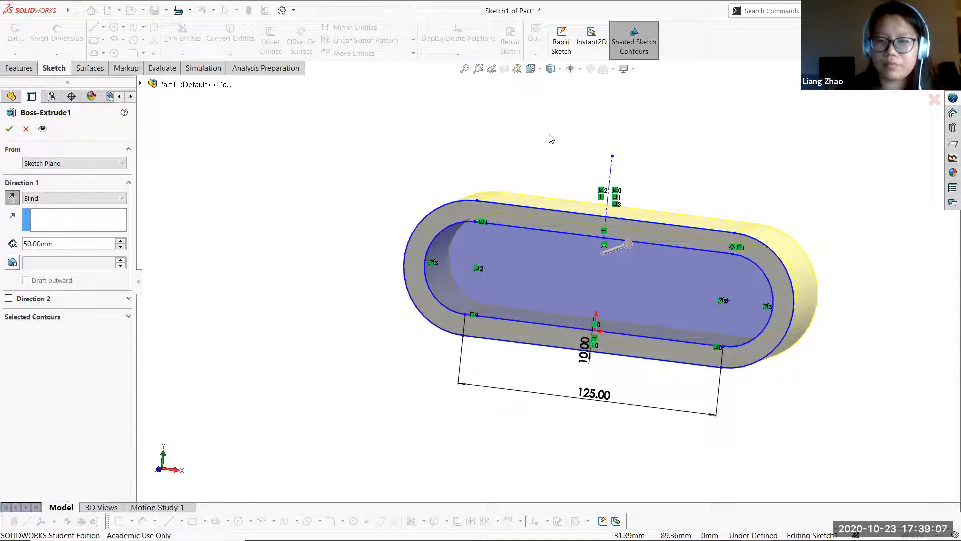
pyautogui.moveTo(547, 134); pyautogui.dragTo(540, 148, button='middle')
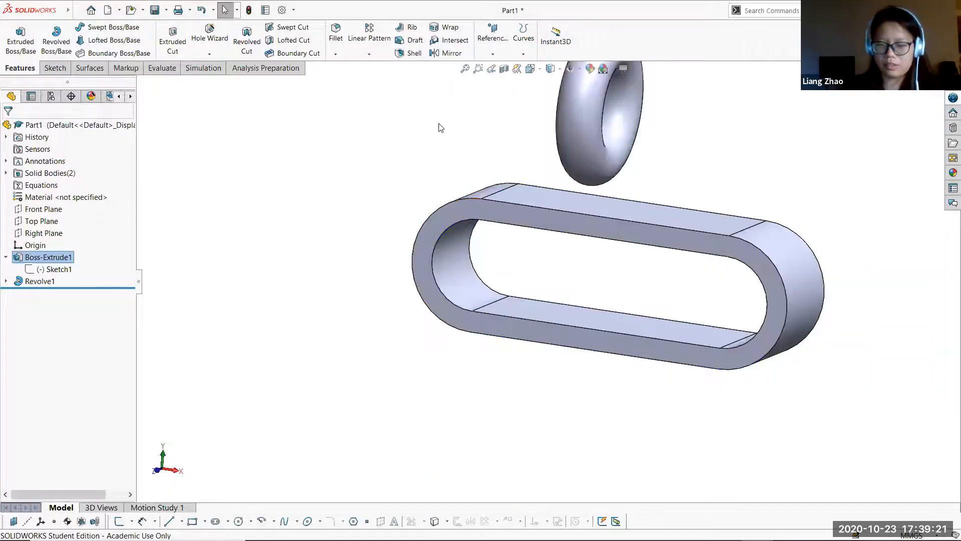
pyautogui.keyDown('ctrl'); pyautogui.moveTo(419, 122); pyautogui.dragTo(377, 182, button='middle'); pyautogui.keyUp('ctrl')
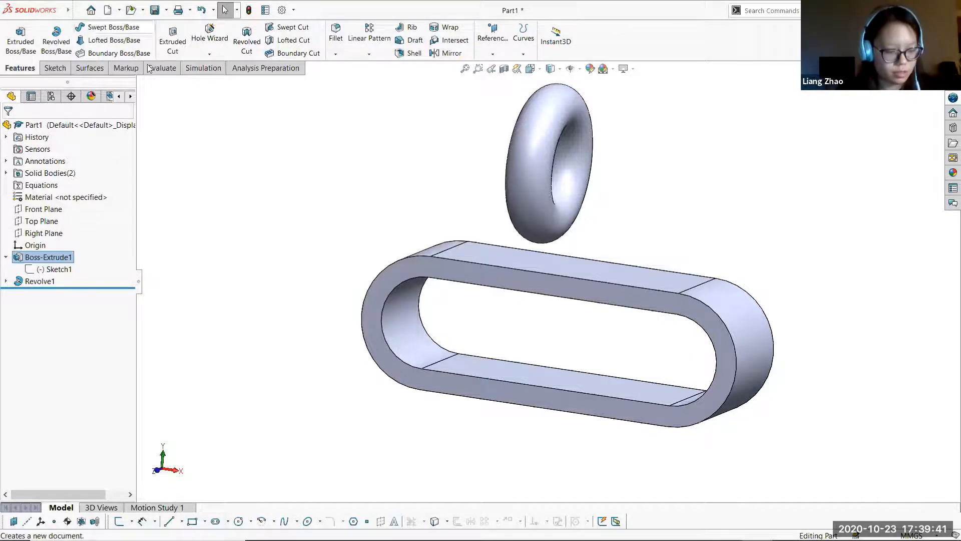
# - Switch to the SolidWorks Workshop 1 presentation in Chrome and advance to the Part Demonstration slide to view the bracket
pyautogui.hotkey('alt', 'Tab')
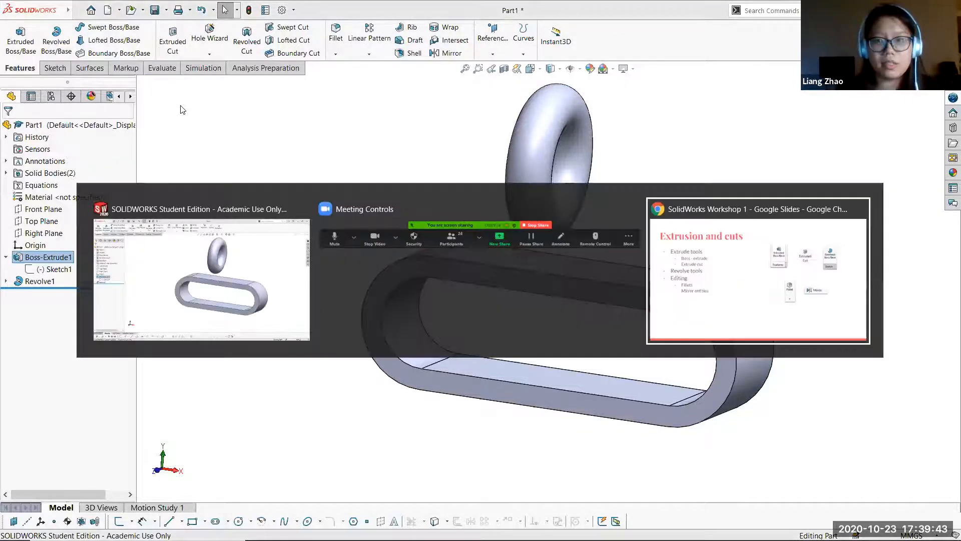
pyautogui.press('Right')
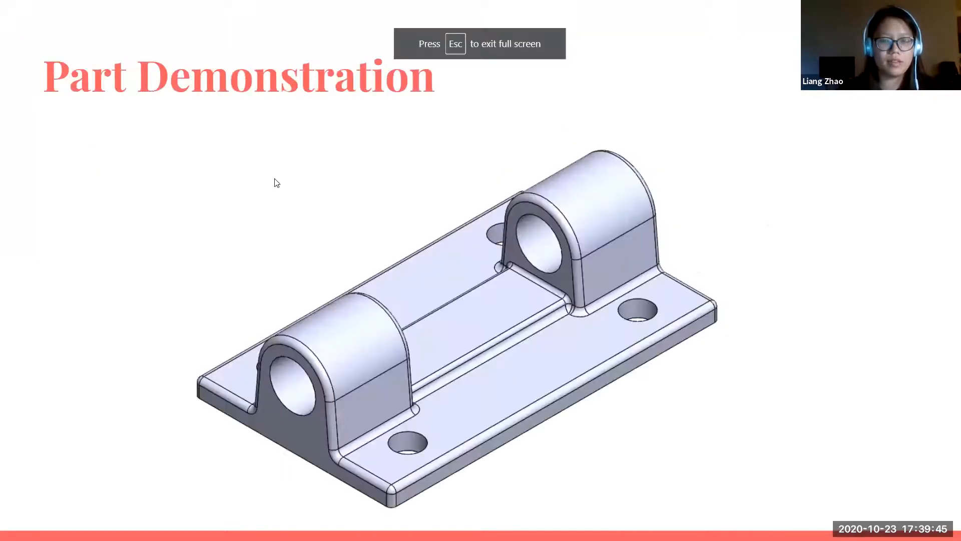
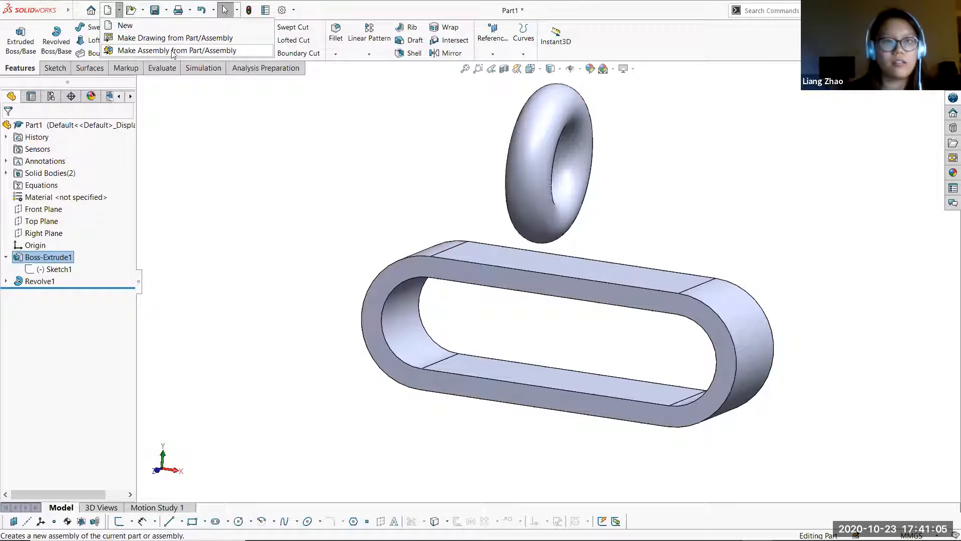
# - Create a new part document in SOLIDWORKS and select MMGS (millimeter, gram, second) as its unit system
pyautogui.click(122, 25)
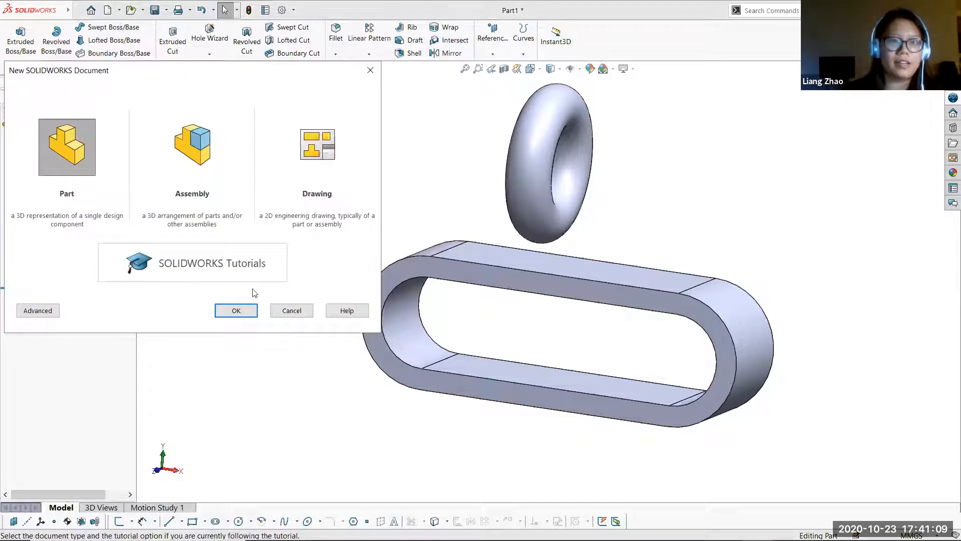
pyautogui.click(246, 314)
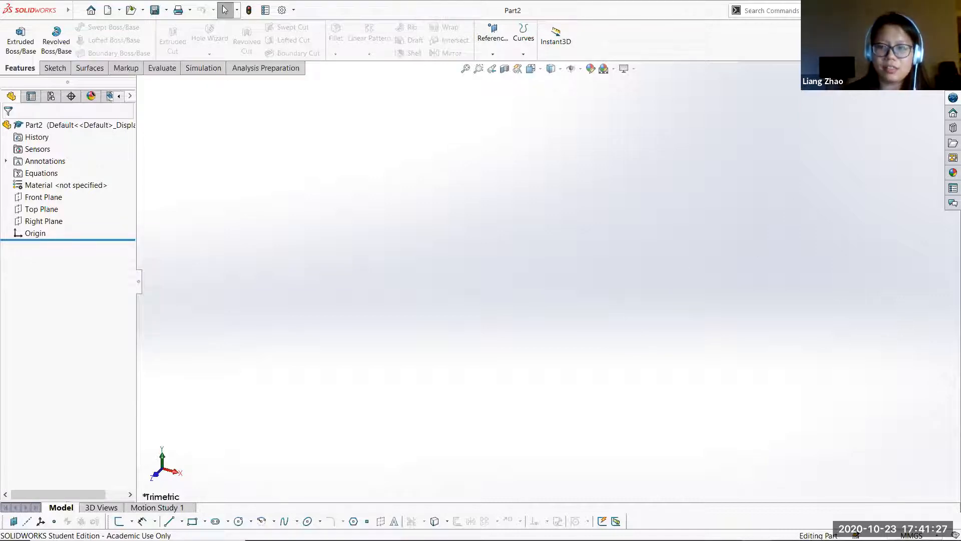
pyautogui.click(911, 535)
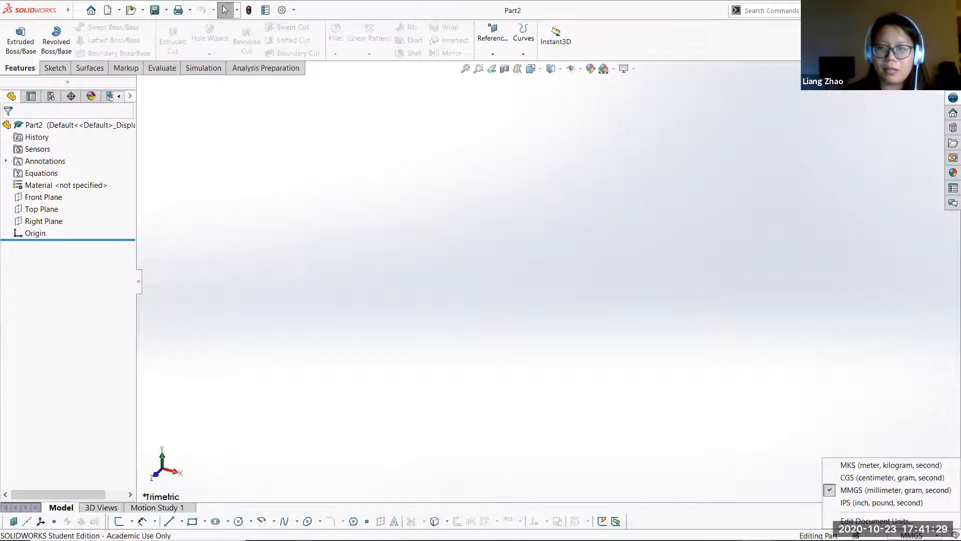
pyautogui.click(877, 490)
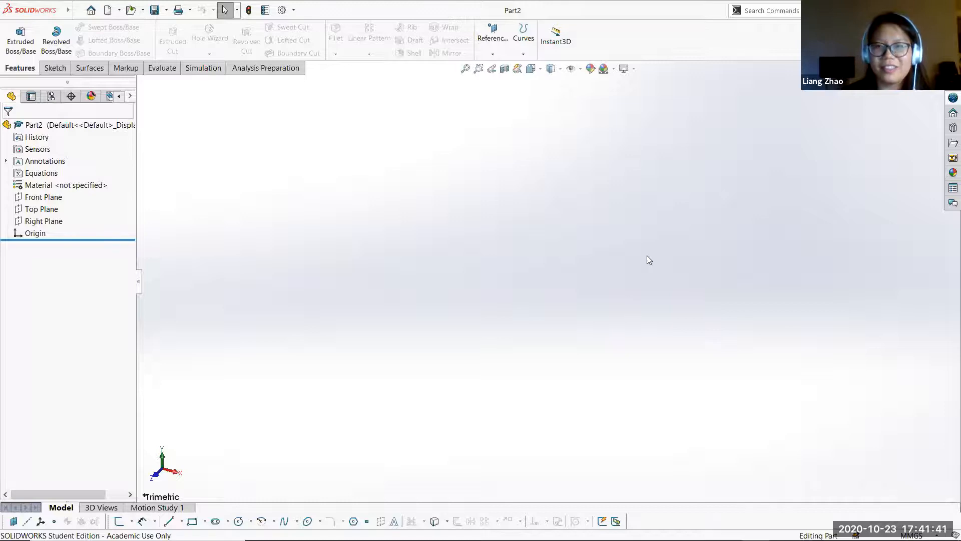
# - Apply the Plain White scene as the new part's background
pyautogui.click(615, 69)
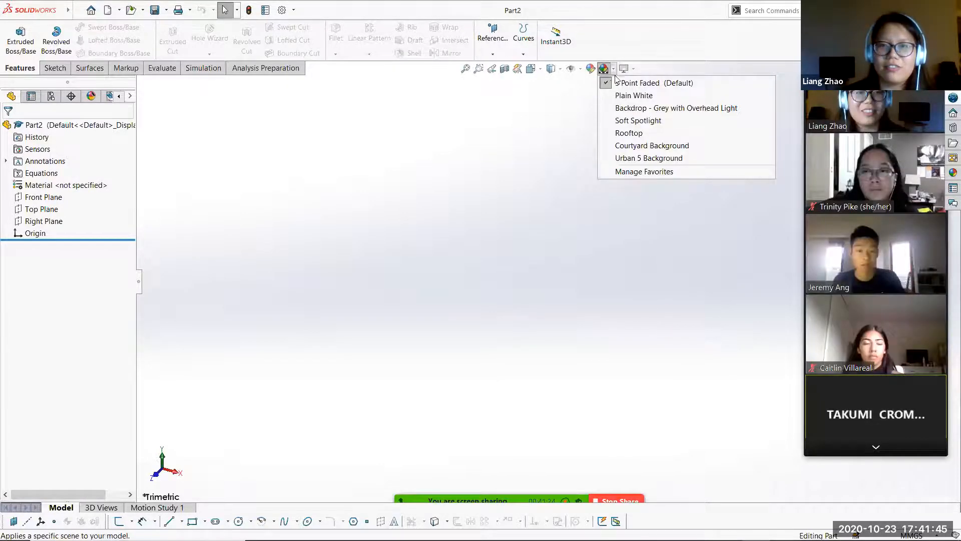
pyautogui.click(664, 96)
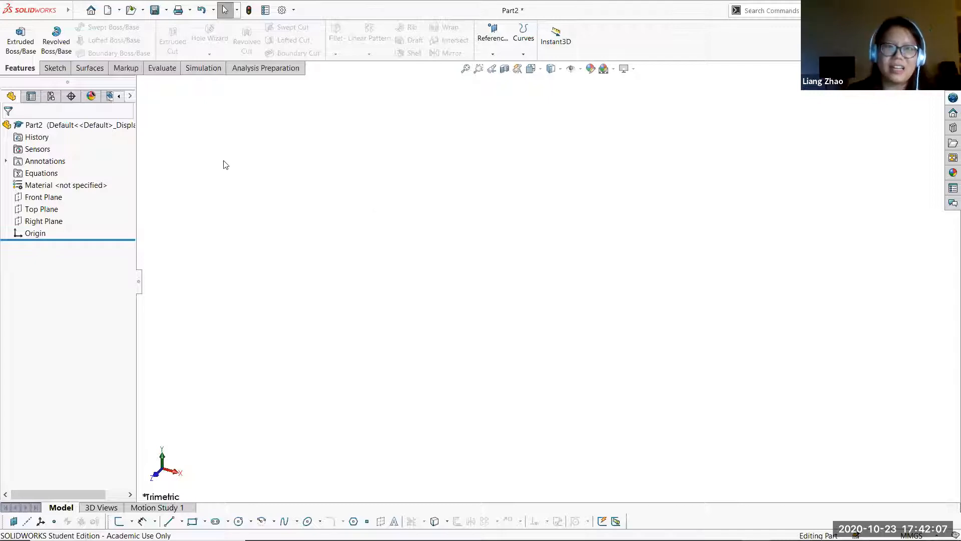
# - Sketch an open stepped half-profile on the Front Plane, starting at the origin, about 56 mm wide and 19 mm high, with a 14 mm upper step
pyautogui.click(64, 72)
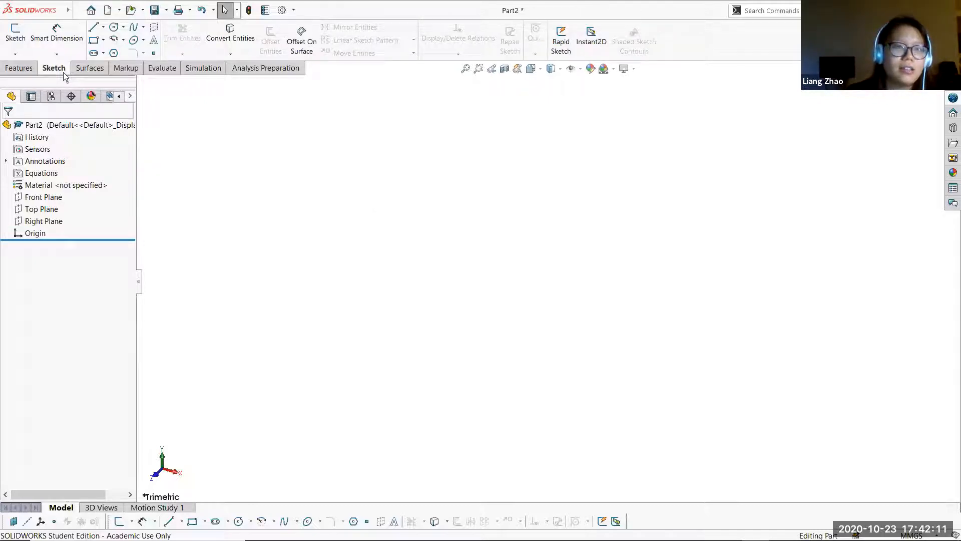
pyautogui.click(16, 39)
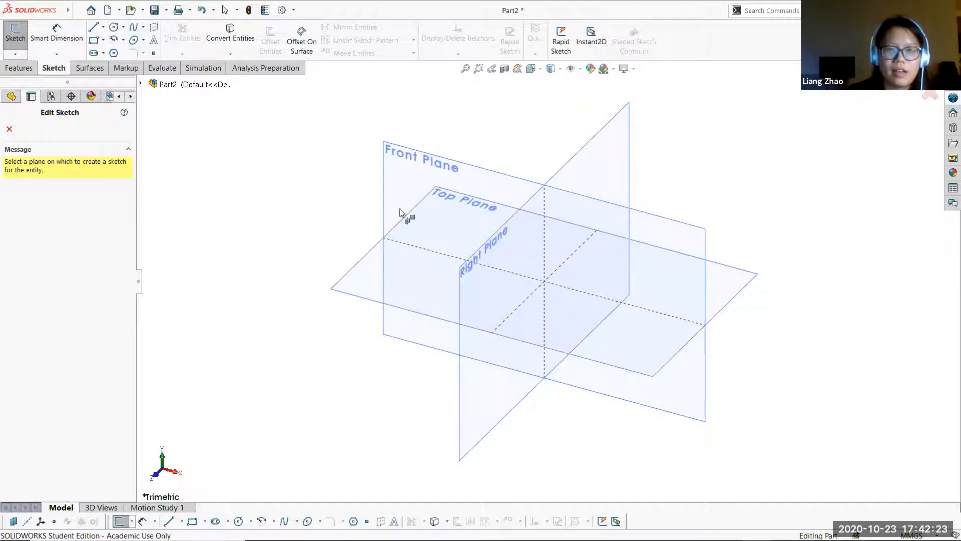
pyautogui.click(446, 167)
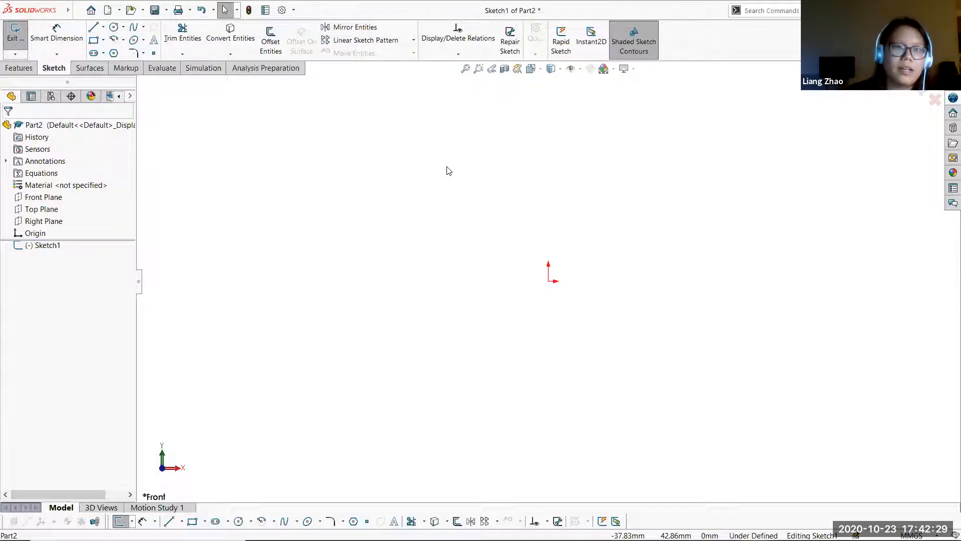
pyautogui.click(94, 28)
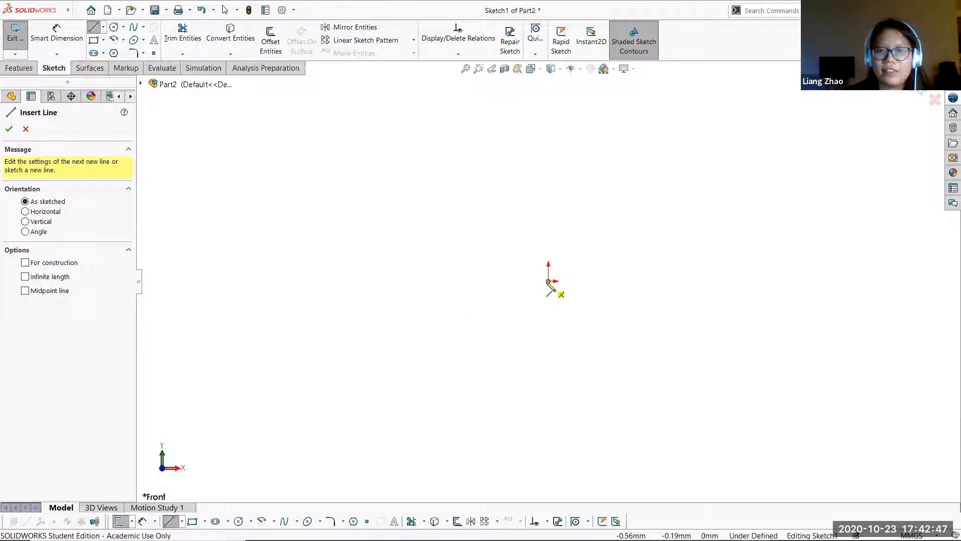
pyautogui.click(549, 282)
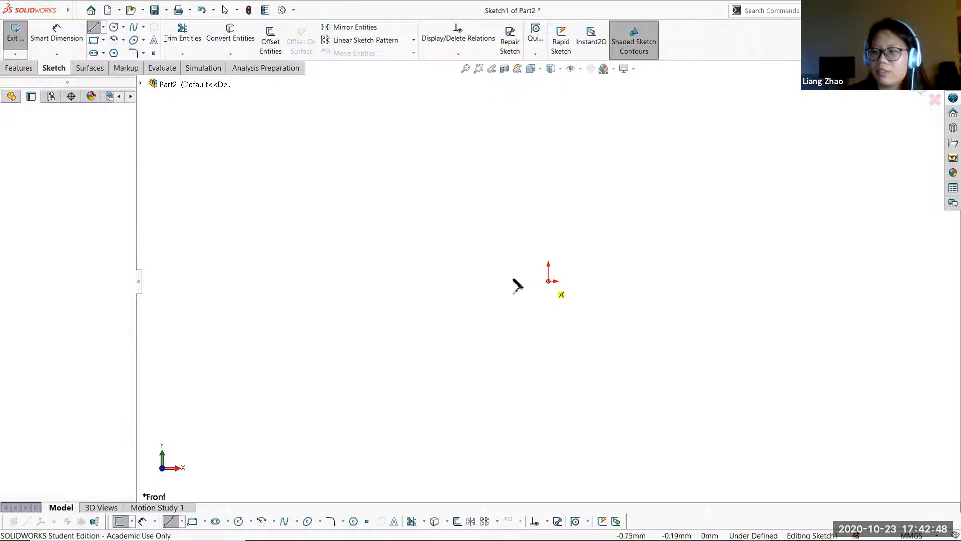
pyautogui.click(397, 281)
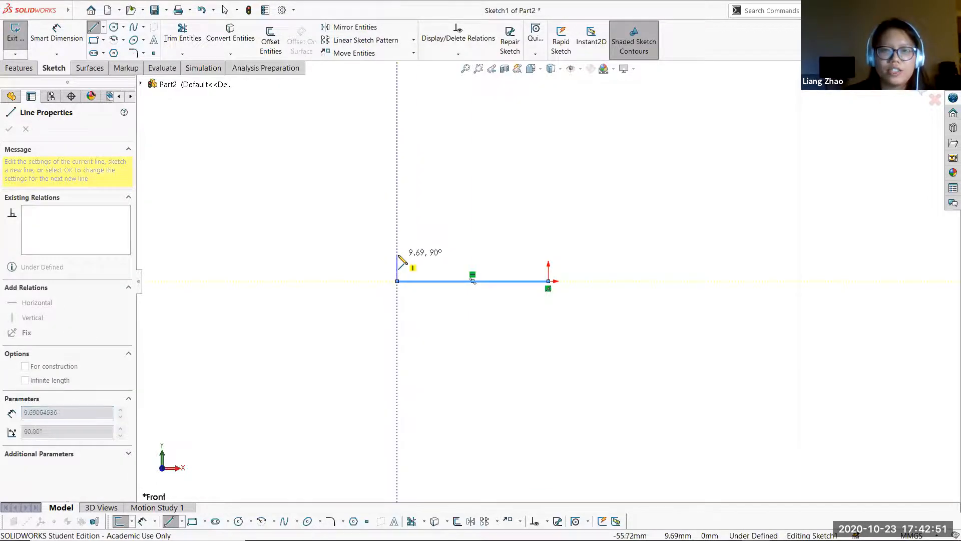
pyautogui.click(397, 255)
pyautogui.click(510, 255)
pyautogui.click(509, 230)
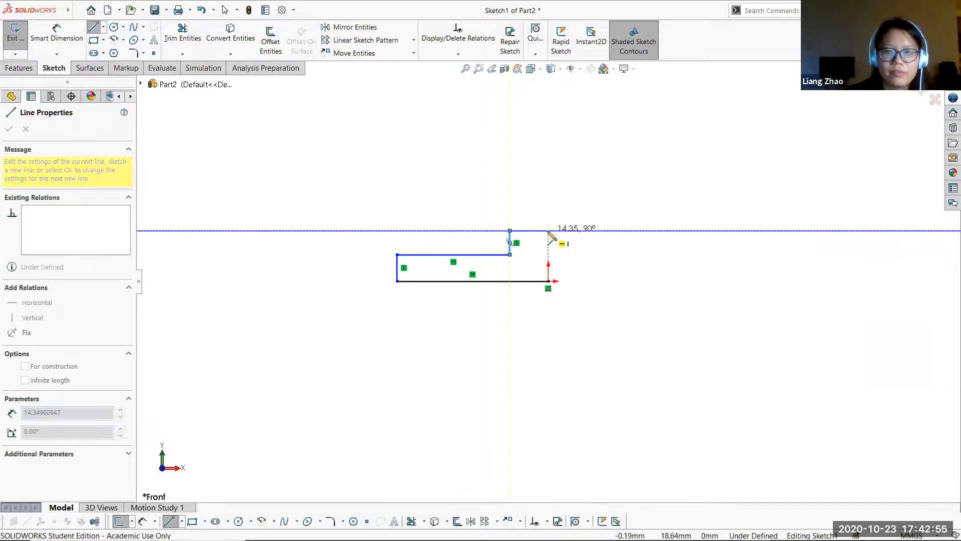
pyautogui.click(549, 231)
pyautogui.press('Escape')
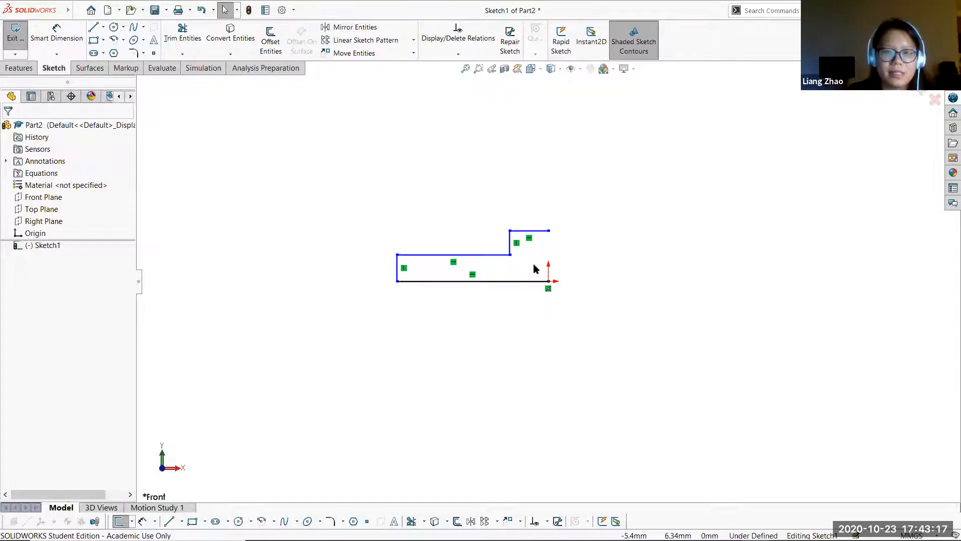
# - Draw a vertical construction centerline about 60 mm long upward from the origin, through the open end of the stepped profile
pyautogui.press('s')
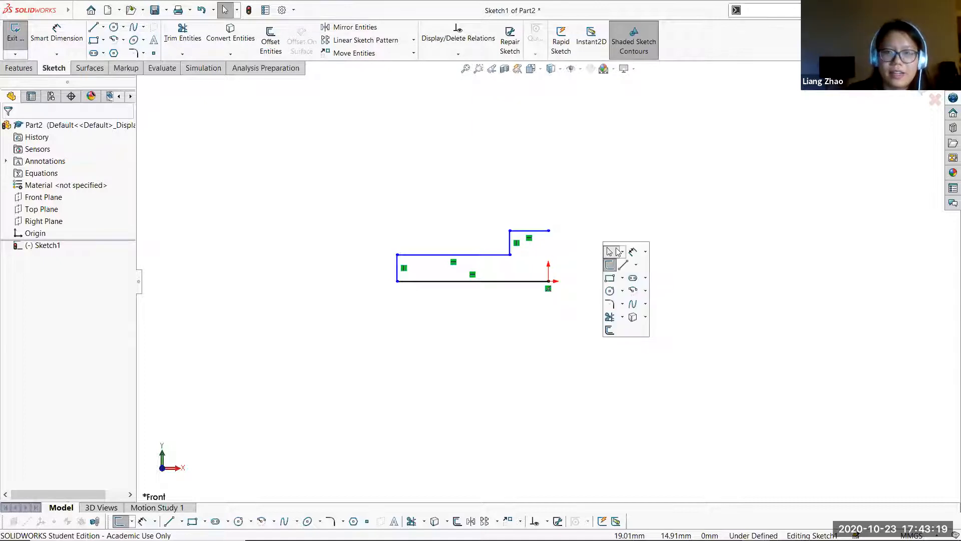
pyautogui.click(636, 265)
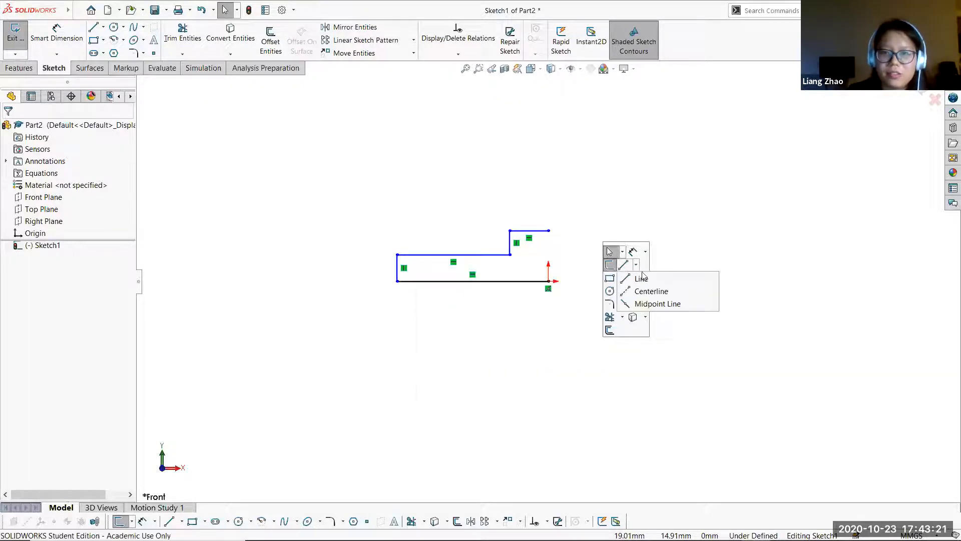
pyautogui.click(681, 291)
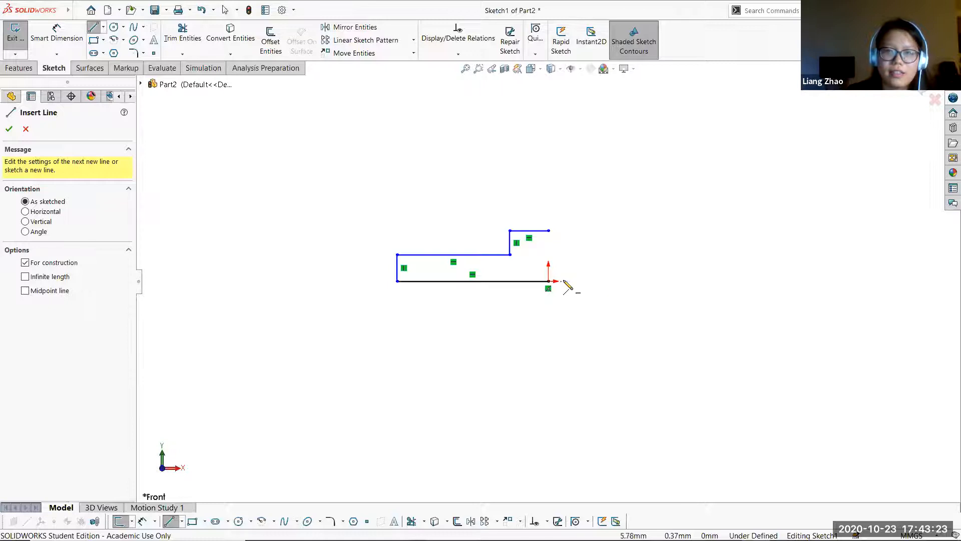
pyautogui.click(549, 281)
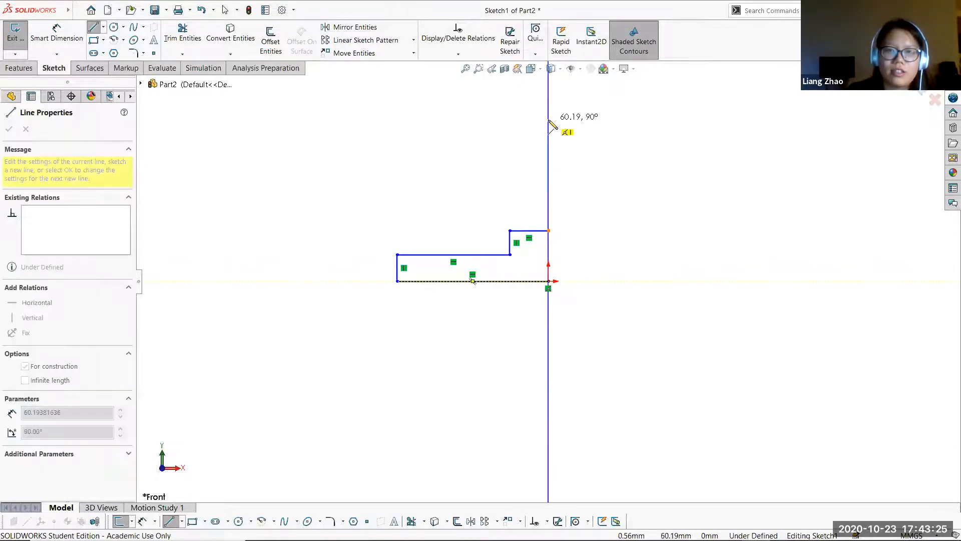
pyautogui.click(548, 121)
pyautogui.press('Escape')
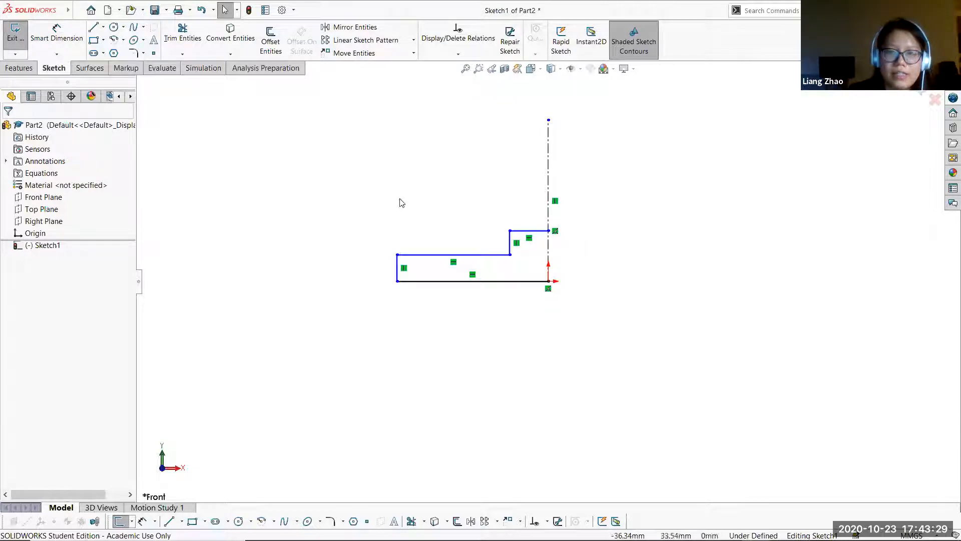
# - Mirror all five lines of the stepped half-profile about the vertical construction centerline to close the symmetric base profile
pyautogui.click(393, 31)
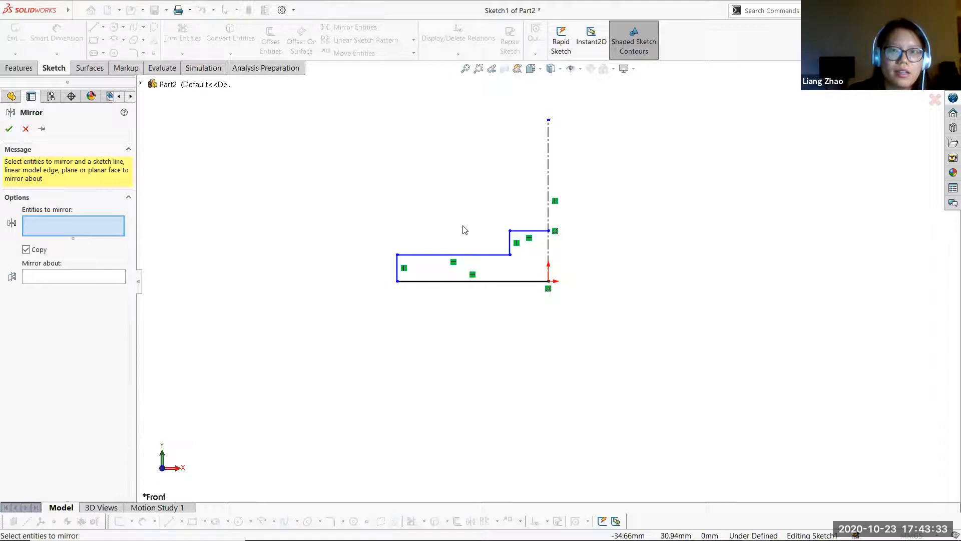
pyautogui.click(448, 255)
pyautogui.click(511, 242)
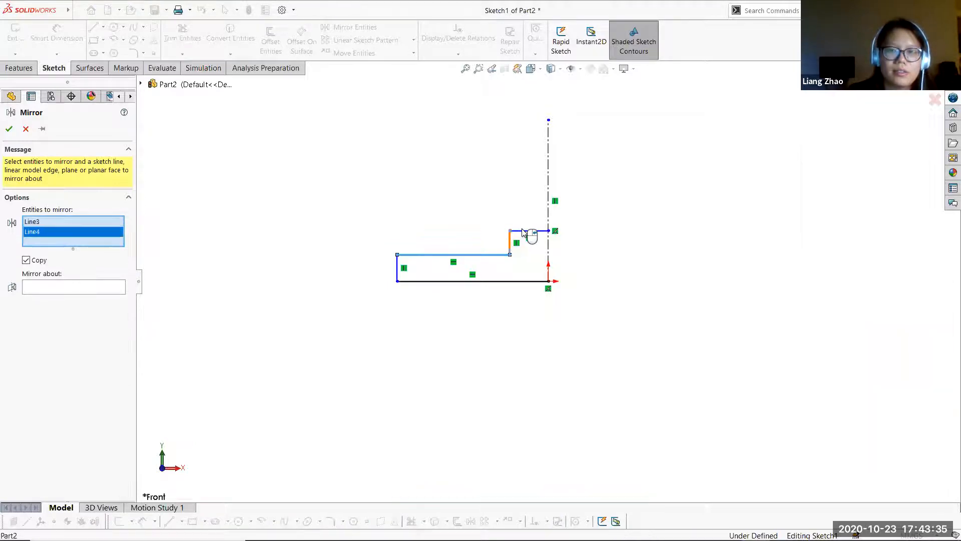
pyautogui.click(526, 231)
pyautogui.click(398, 270)
pyautogui.click(415, 281)
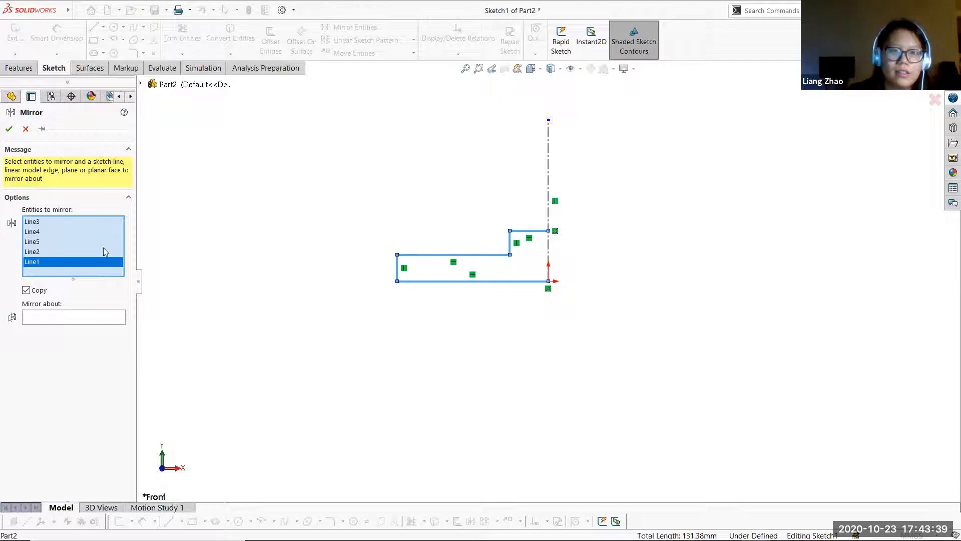
pyautogui.click(102, 319)
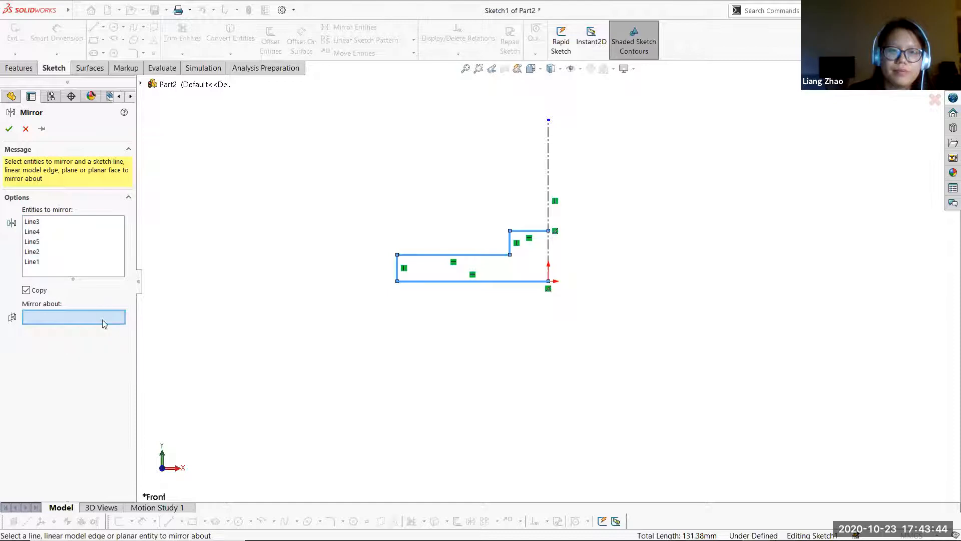
pyautogui.click(550, 216)
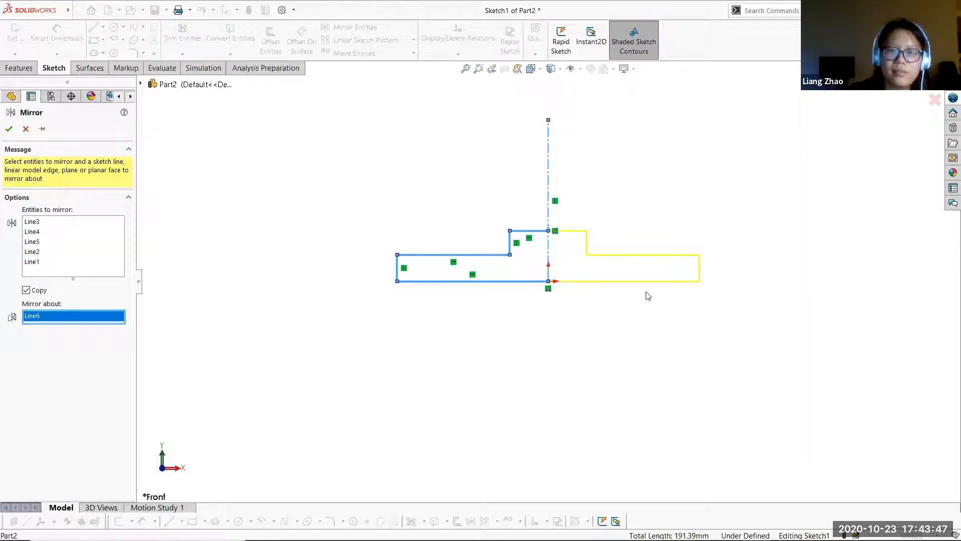
pyautogui.click(9, 128)
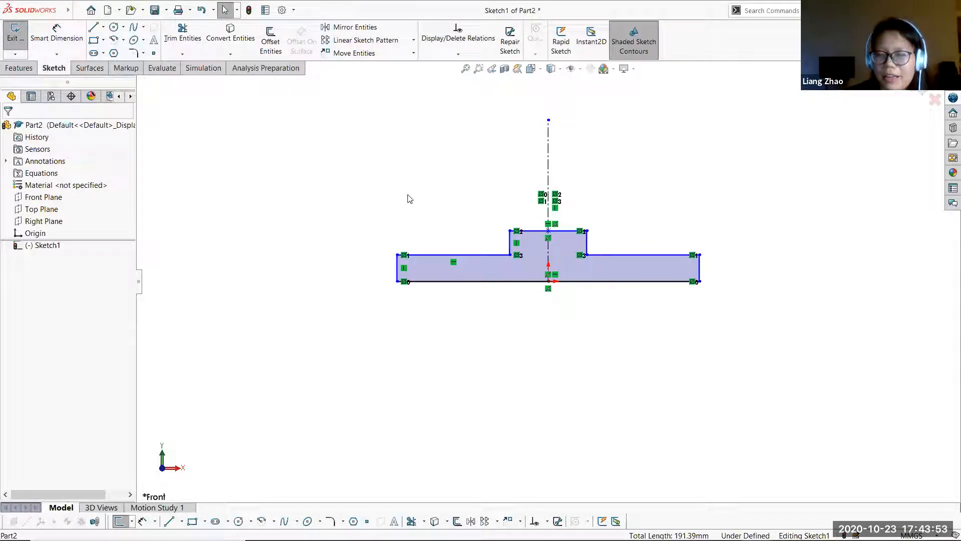
# - Dimension the width of the raised middle step across the centerline as 18 mm
pyautogui.click(73, 46)
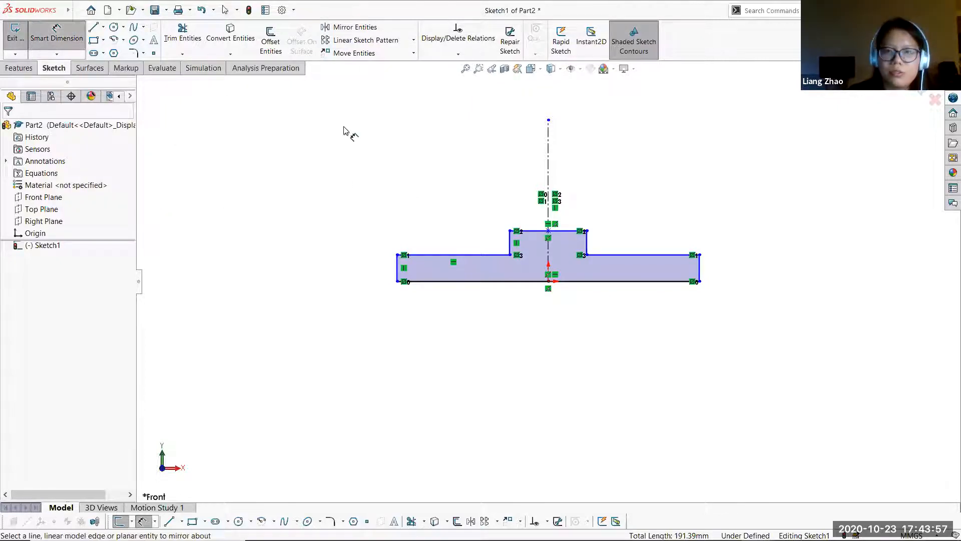
pyautogui.click(532, 211)
pyautogui.click(534, 213)
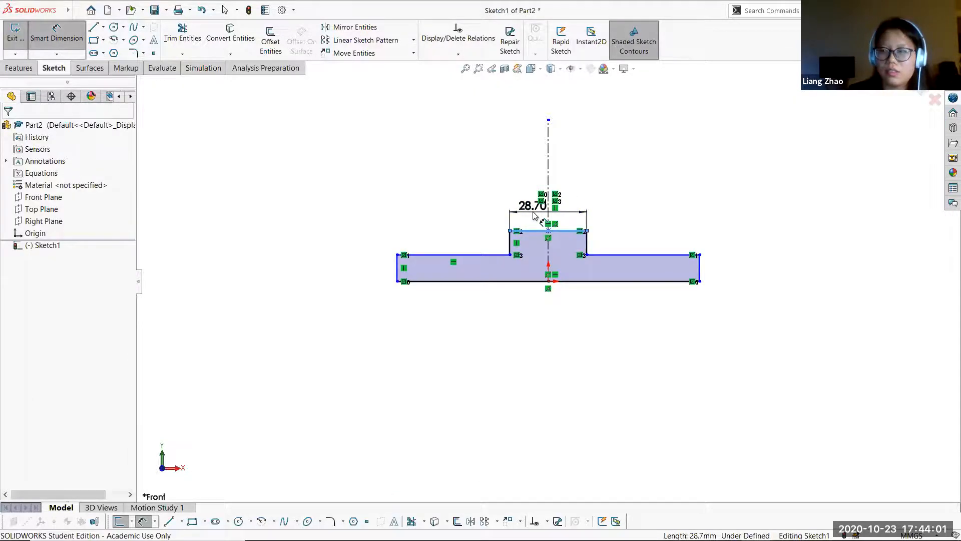
pyautogui.write('18')
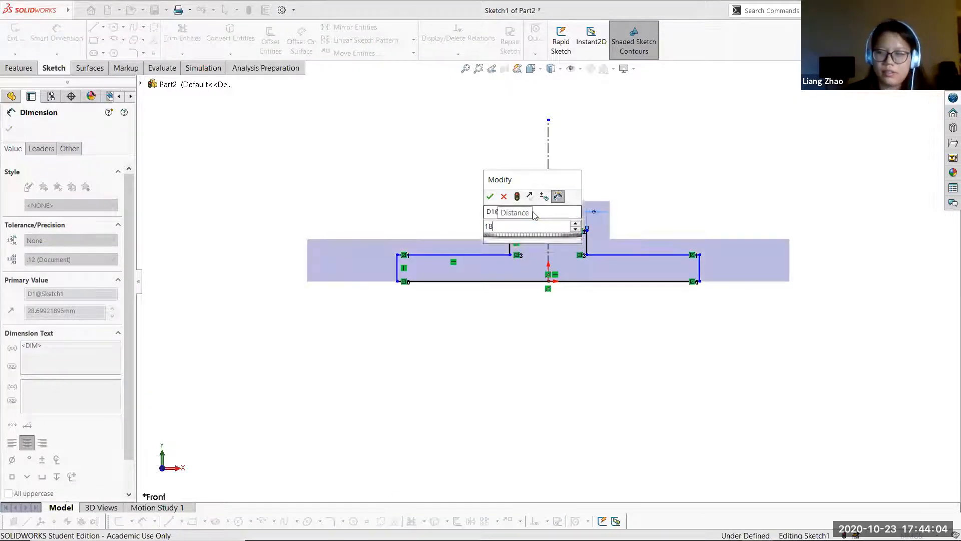
pyautogui.press('Return')
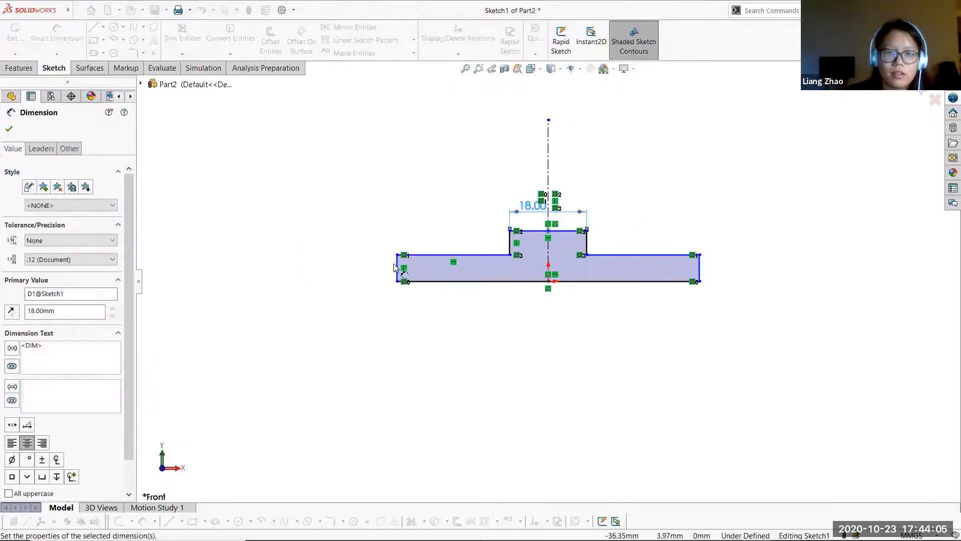
# - Dimension the overall width between the profile's two outer vertical edges as 60 mm
pyautogui.click(699, 268)
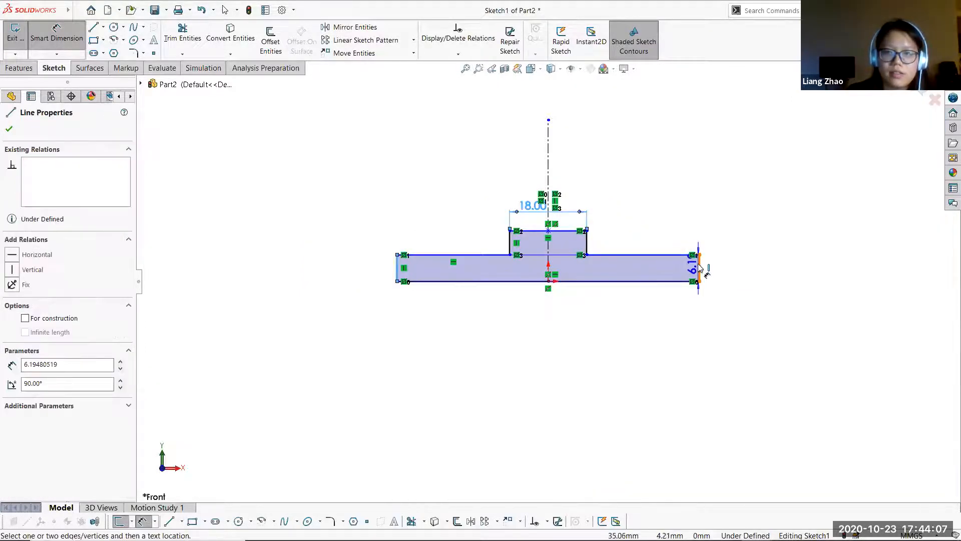
pyautogui.click(699, 263)
pyautogui.click(551, 104)
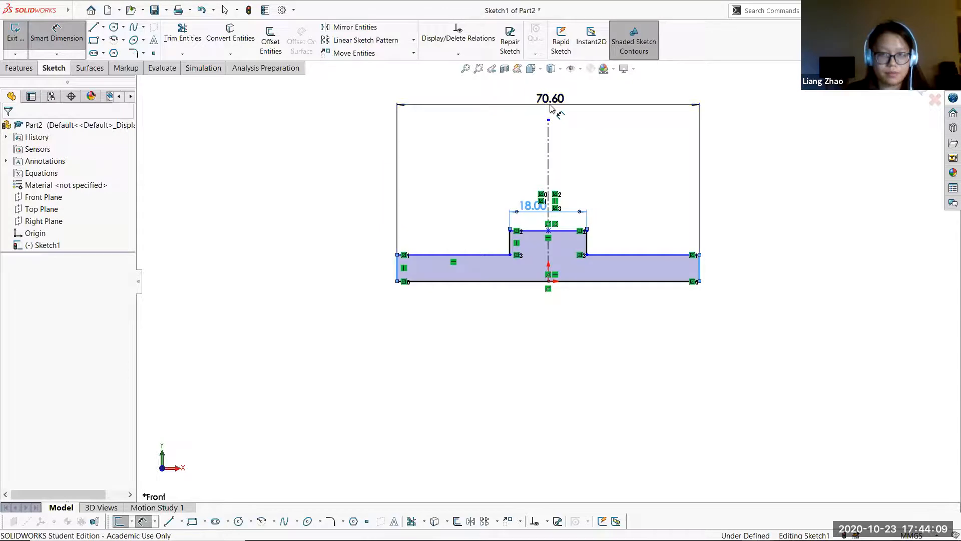
pyautogui.write('60')
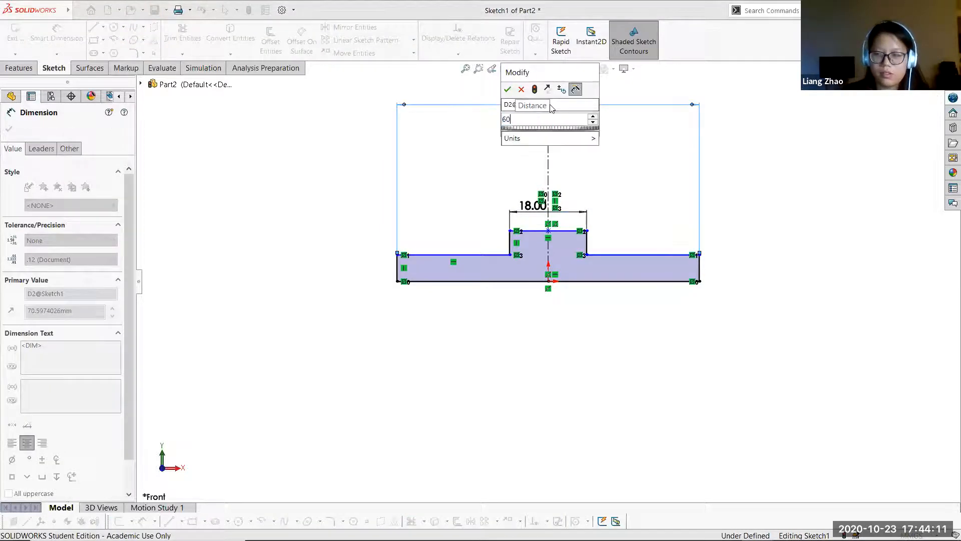
pyautogui.press('Return')
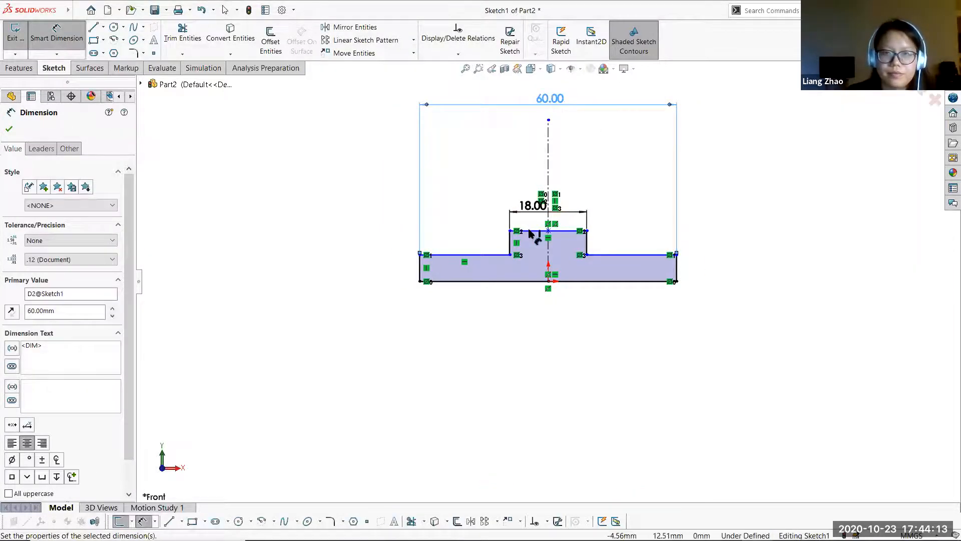
# - Dimension the height of the raised step above the lower shoulder as 2.5 mm
pyautogui.click(488, 255)
pyautogui.click(430, 254)
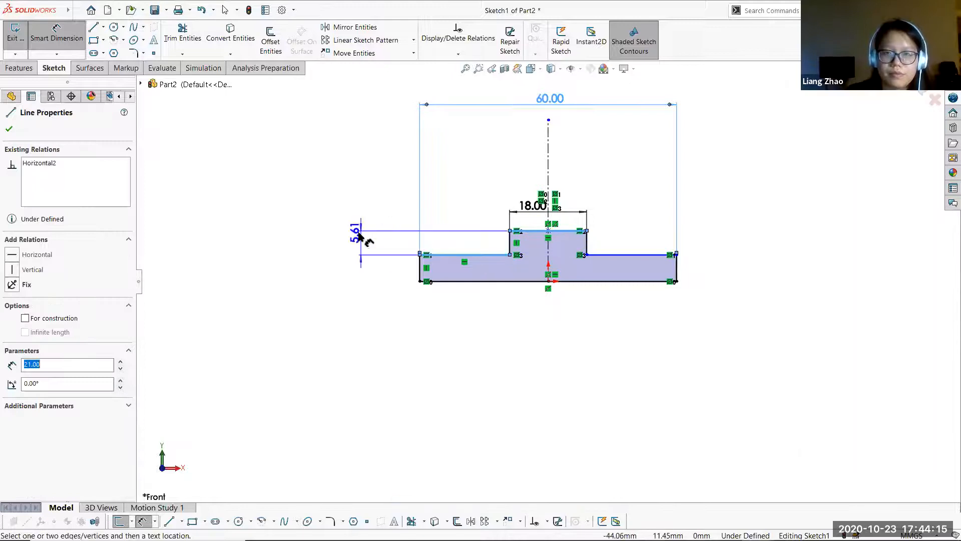
pyautogui.click(356, 244)
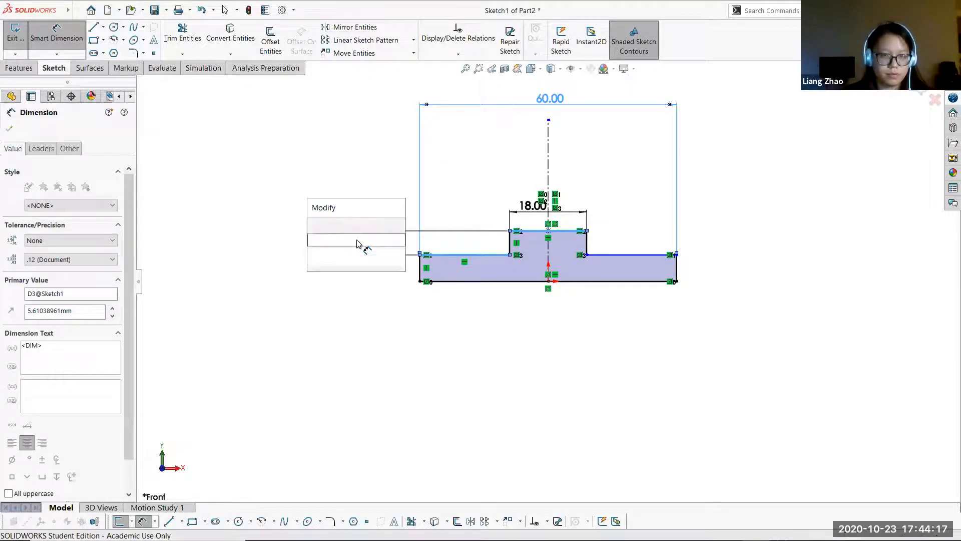
pyautogui.write('2.5')
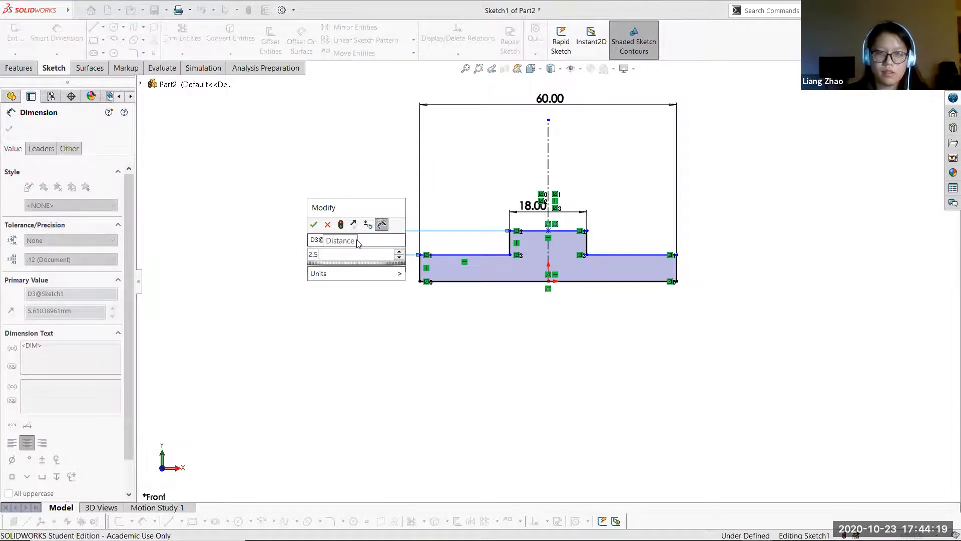
pyautogui.press('Return')
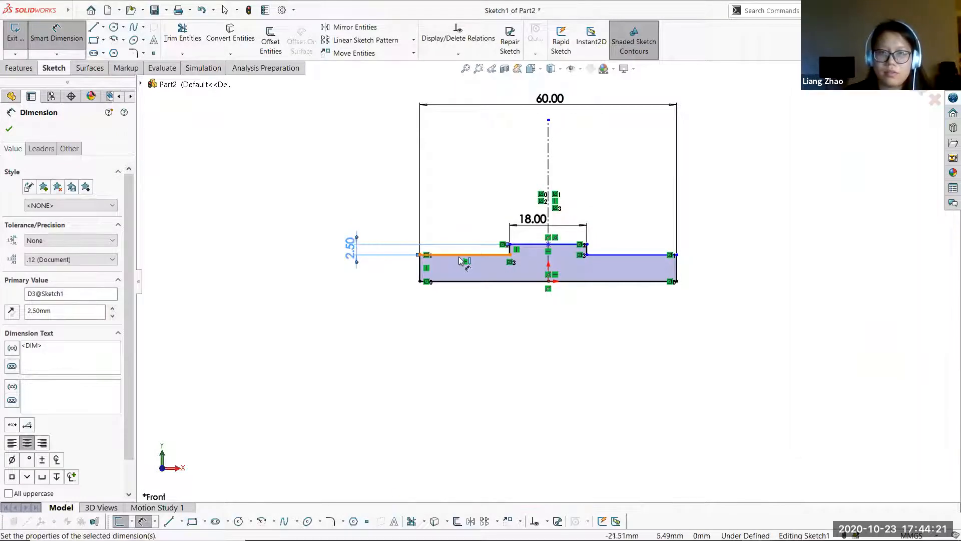
# - Dimension the thickness between the profile's lower shoulder and its bottom edge as 5 mm
pyautogui.click(446, 281)
pyautogui.click(420, 281)
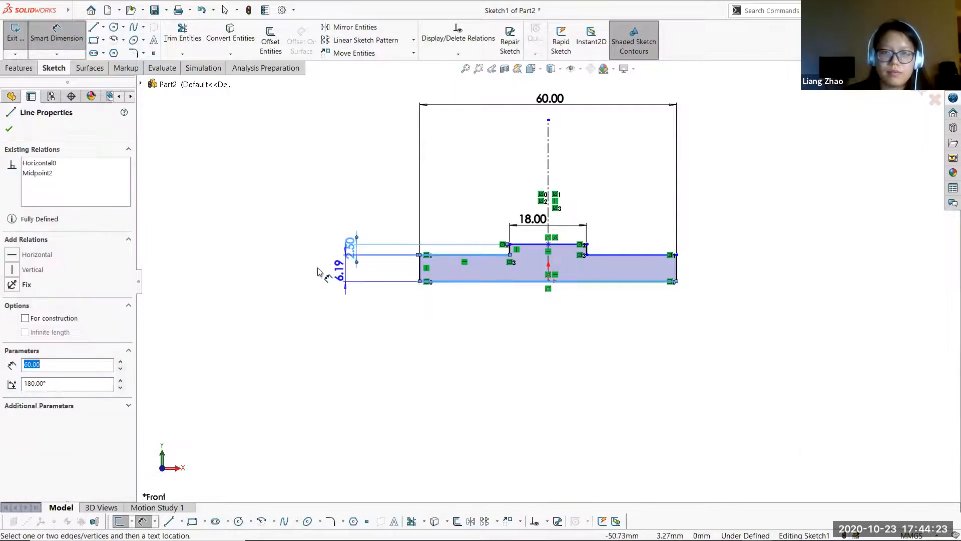
pyautogui.click(317, 268)
pyautogui.click(318, 271)
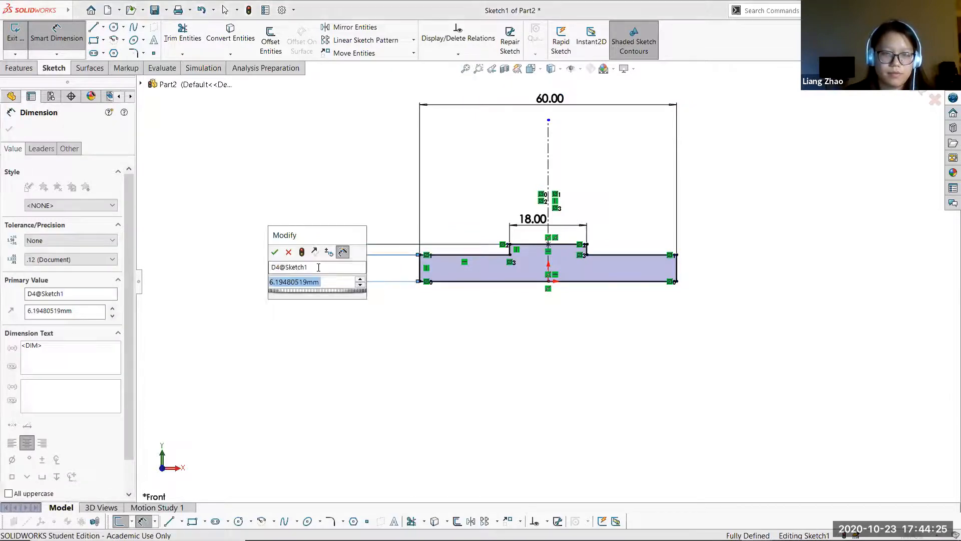
pyautogui.press('Return')
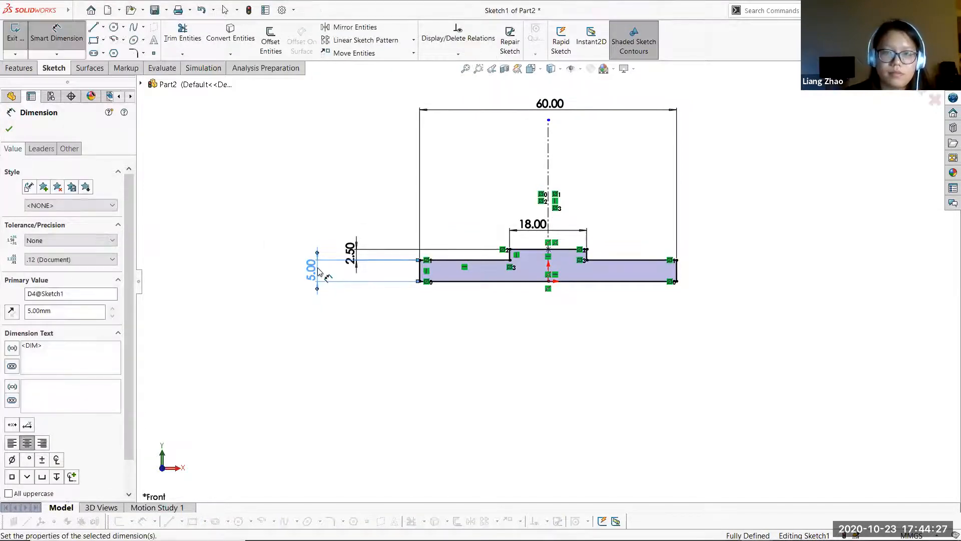
pyautogui.press('Escape')
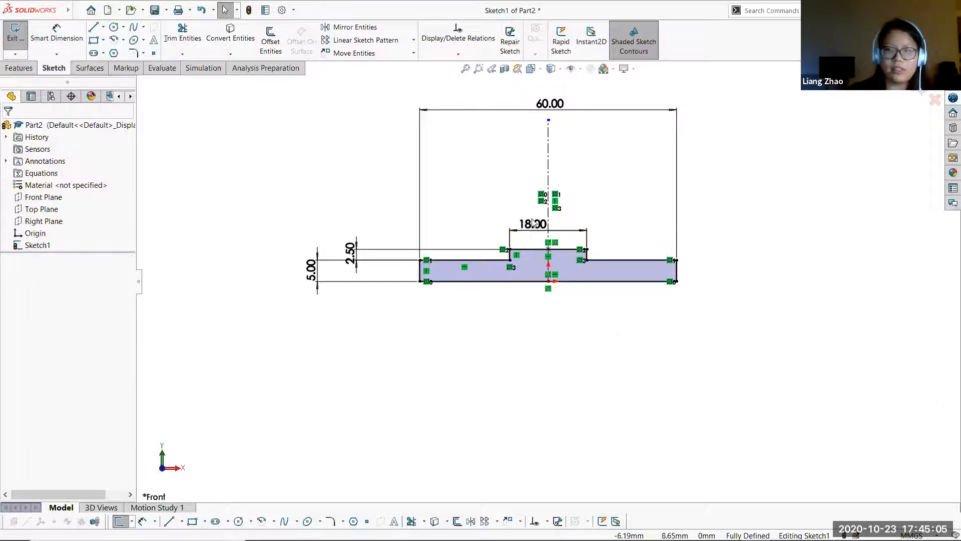
# - Exit the sketch and extrude the stepped profile as a boss, blind to a depth of 50 mm in the reversed direction
pyautogui.click(12, 34)
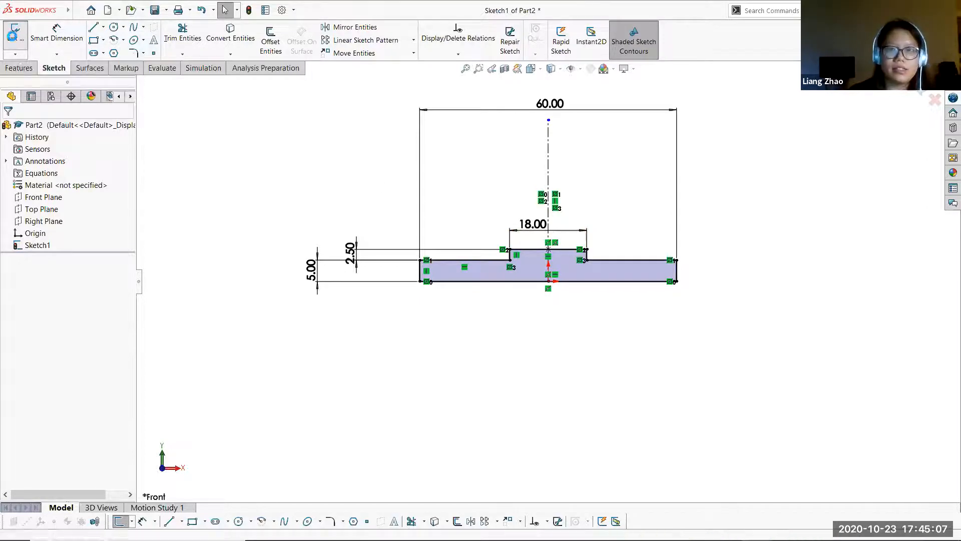
pyautogui.click(16, 67)
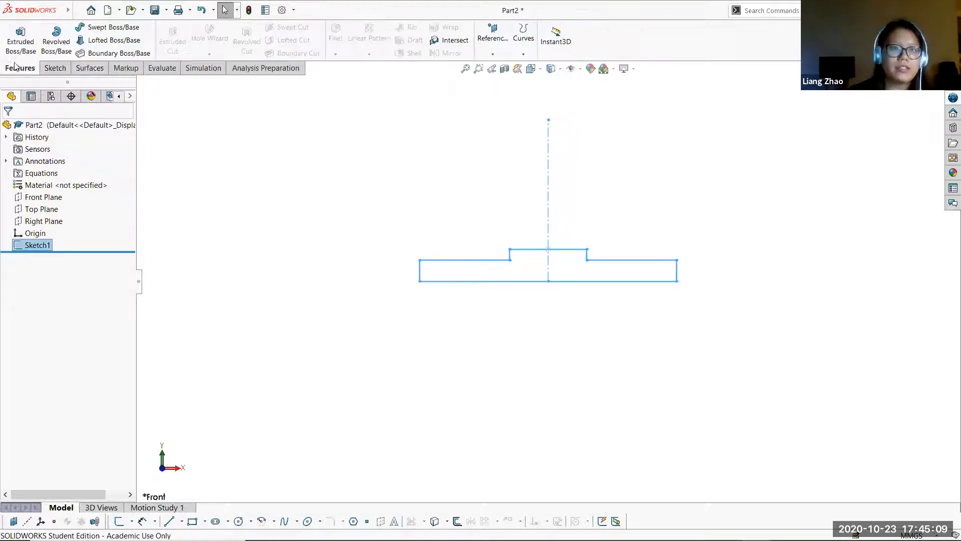
pyautogui.click(24, 44)
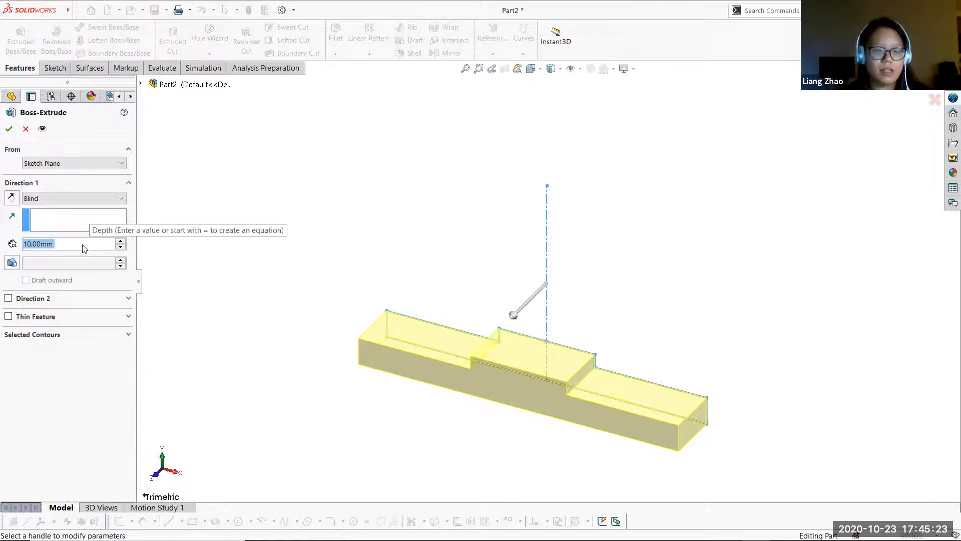
pyautogui.write('50')
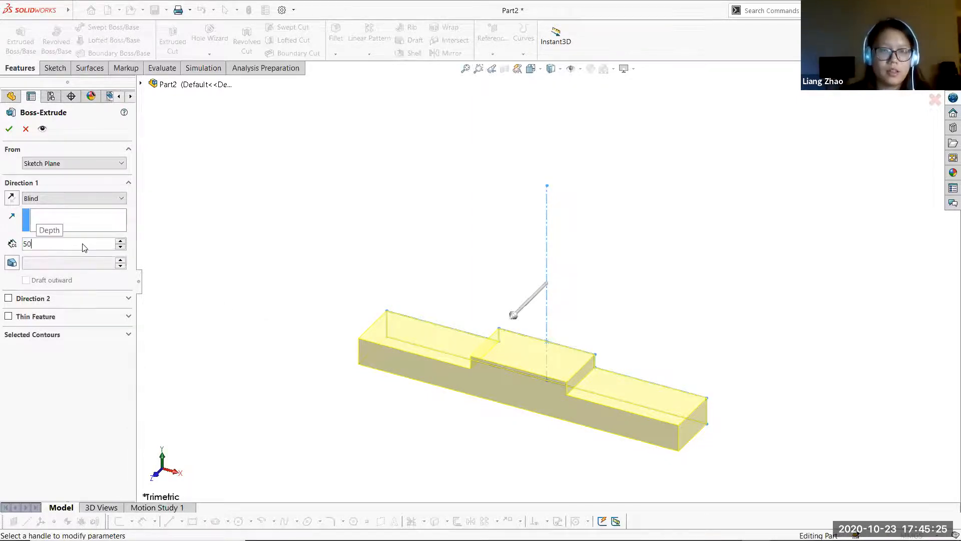
pyautogui.press('Return')
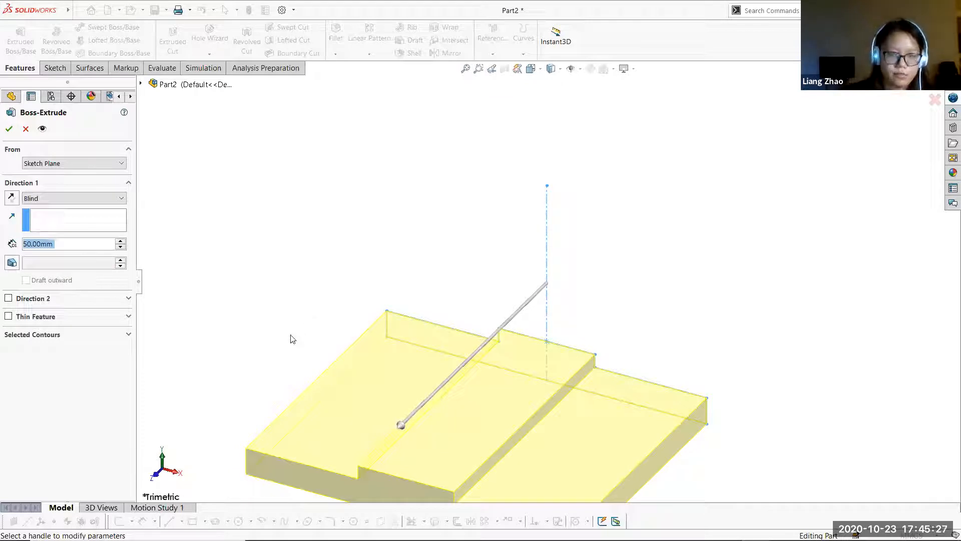
pyautogui.keyDown('ctrl'); pyautogui.moveTo(287, 339); pyautogui.dragTo(327, 202, button='middle'); pyautogui.keyUp('ctrl')
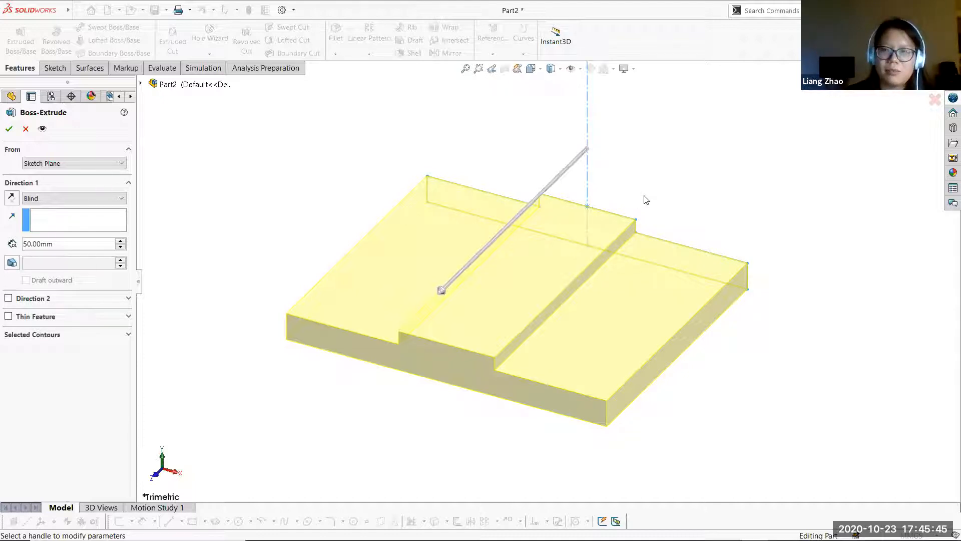
pyautogui.click(11, 197)
pyautogui.scroll(2, 303, 187)
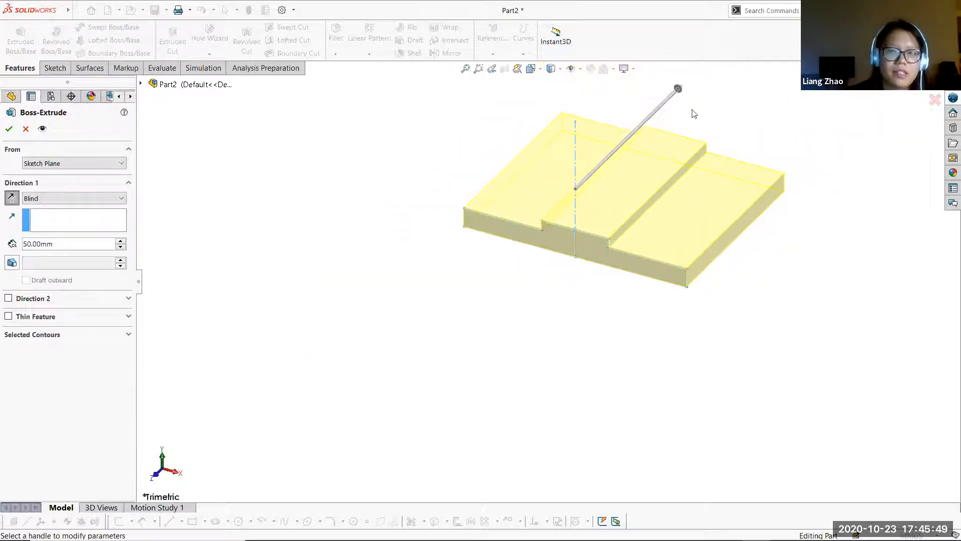
pyautogui.scroll(-2, 714, 106)
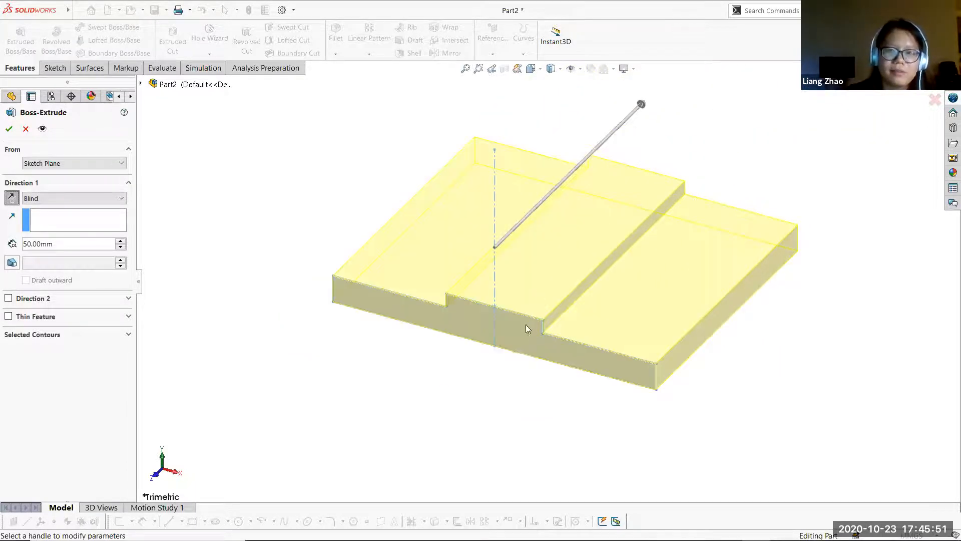
pyautogui.click(8, 130)
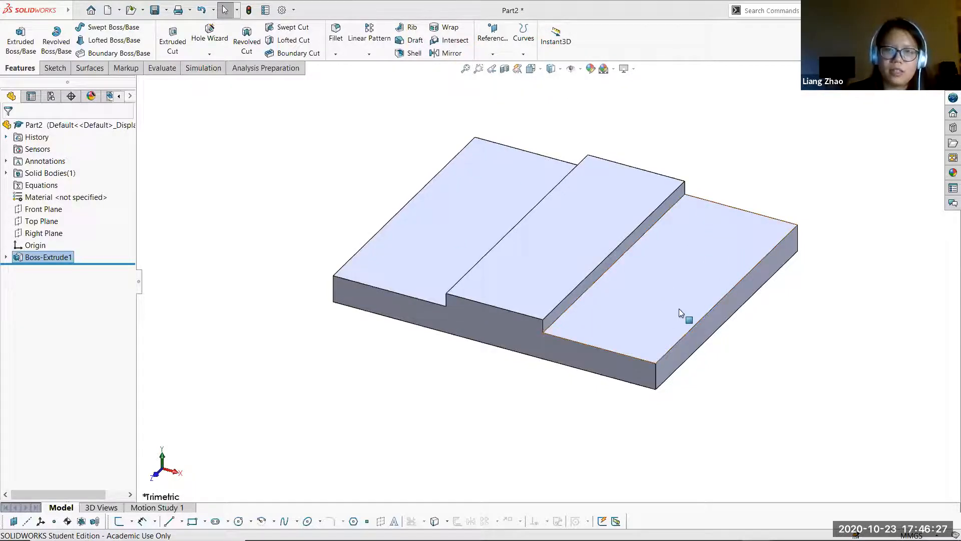
# - View the extruded base normal to its raised top face, and look at it along the X axis from the side
pyautogui.click(604, 222)
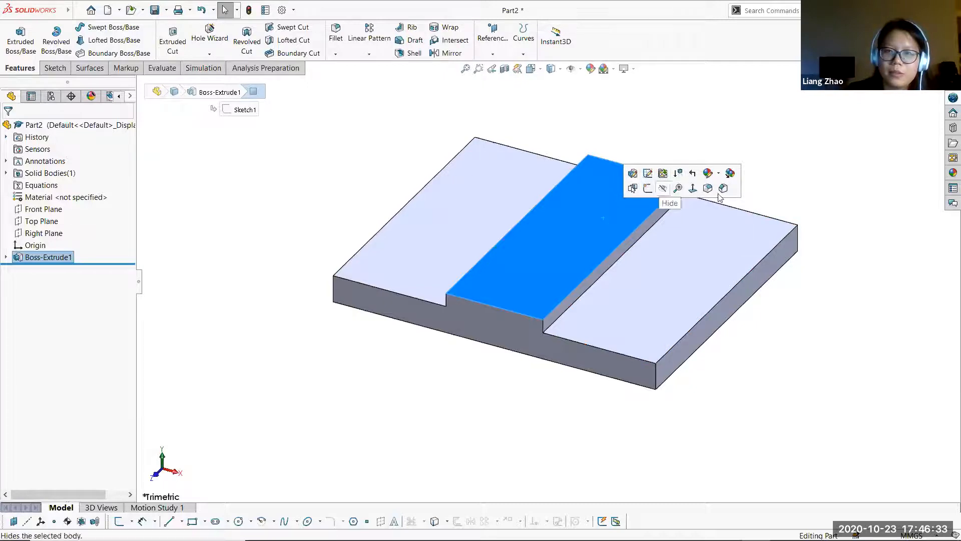
pyautogui.click(693, 189)
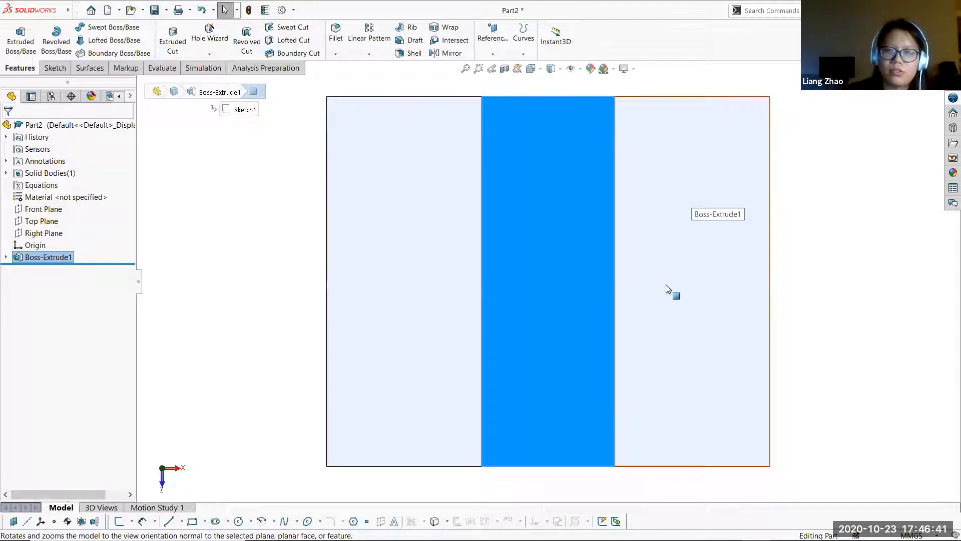
pyautogui.click(286, 356)
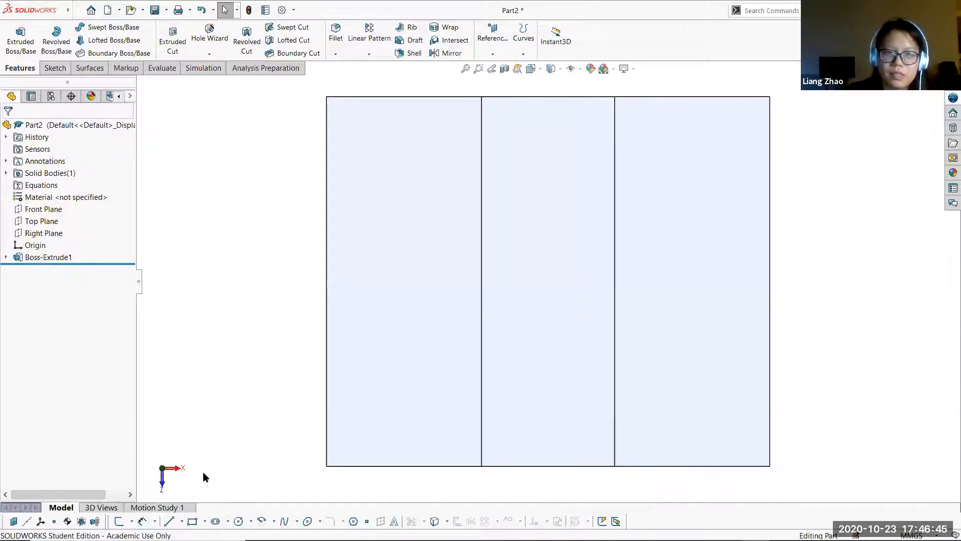
pyautogui.click(184, 469)
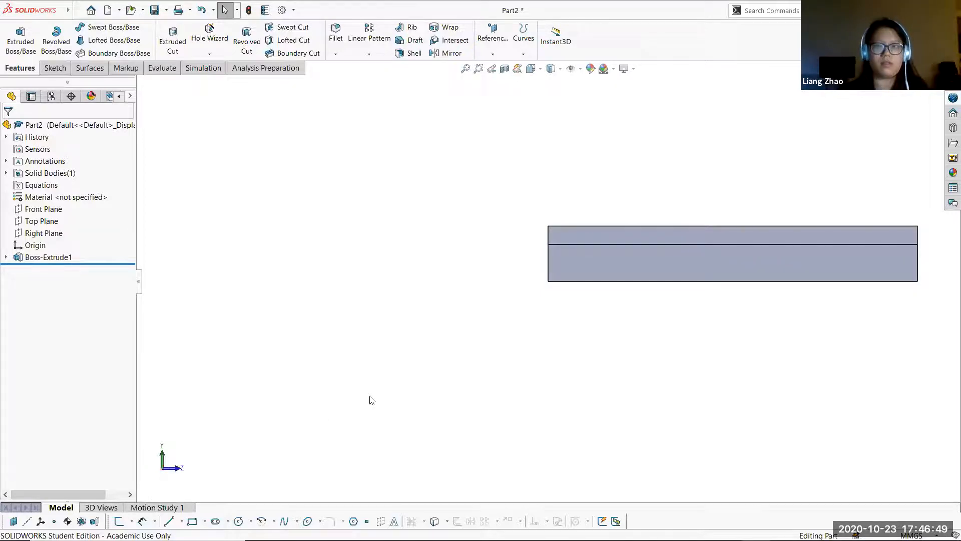
# - View the extruded base normal to one of its lower shoulder faces
pyautogui.moveTo(582, 304); pyautogui.dragTo(584, 361, button='middle')
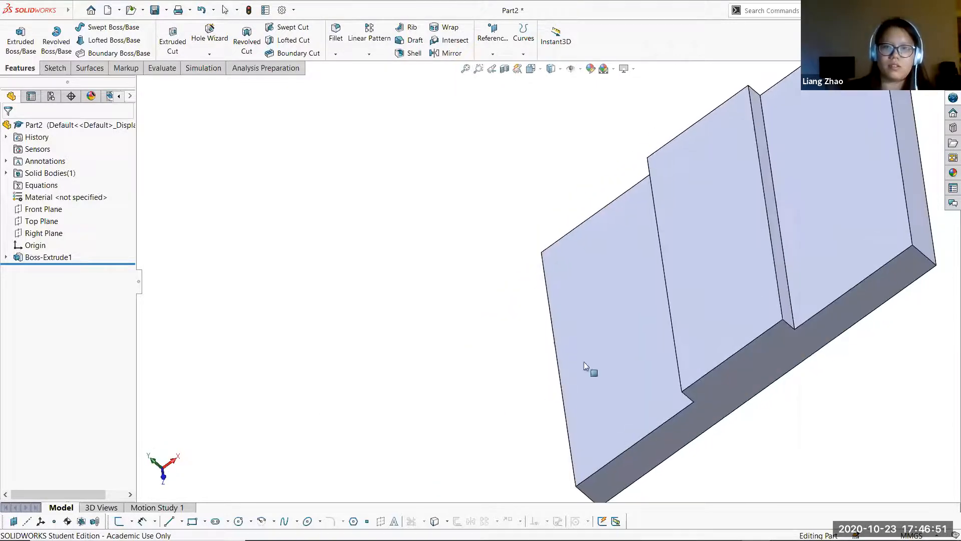
pyautogui.click(603, 353)
pyautogui.click(694, 324)
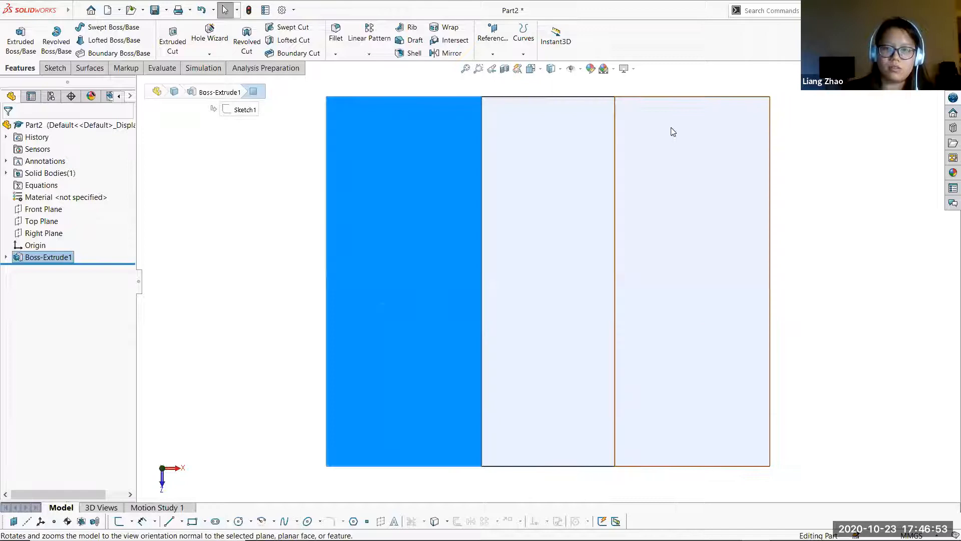
pyautogui.click(776, 197)
# - Look at the base along the X axis from both sides and from the top, and finish in isometric view
pyautogui.moveTo(195, 339); pyautogui.dragTo(216, 356, button='middle')
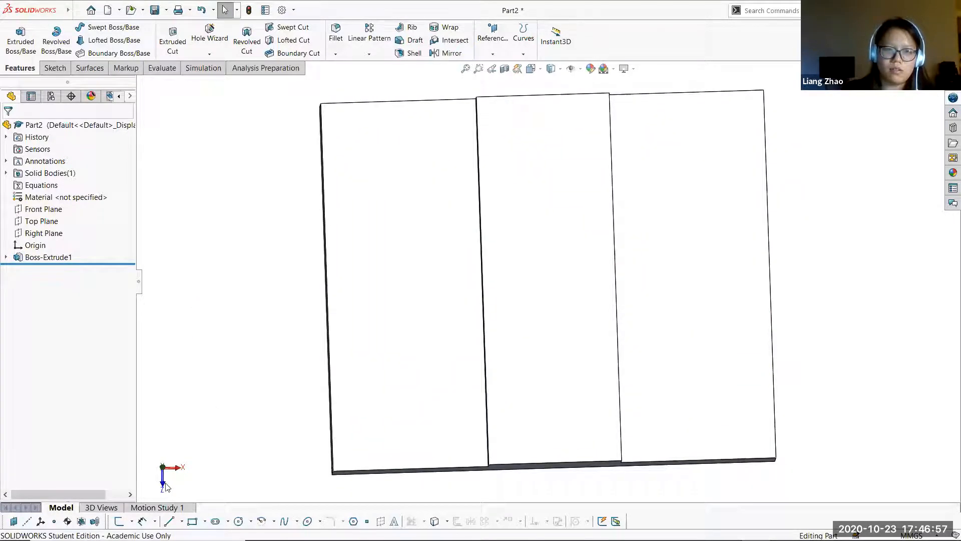
pyautogui.click(178, 467)
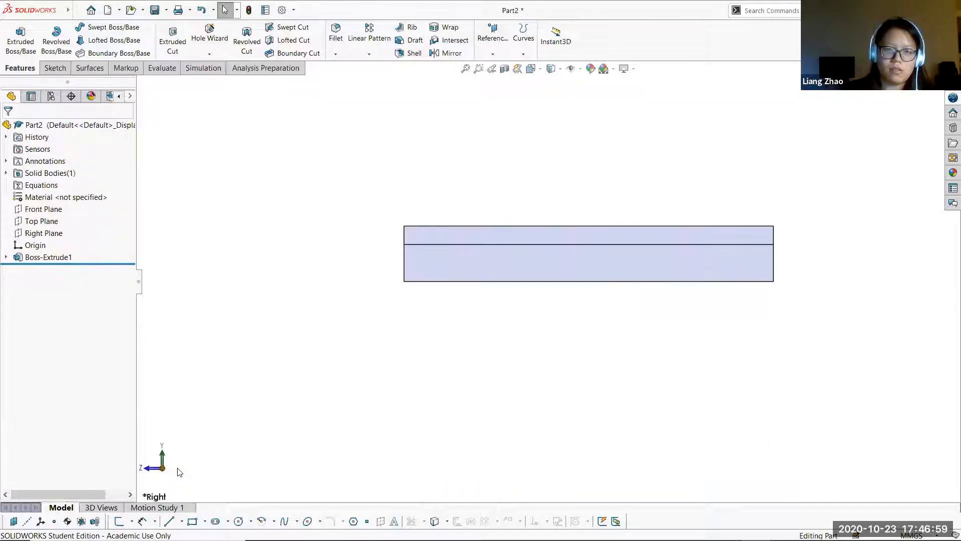
pyautogui.click(161, 466)
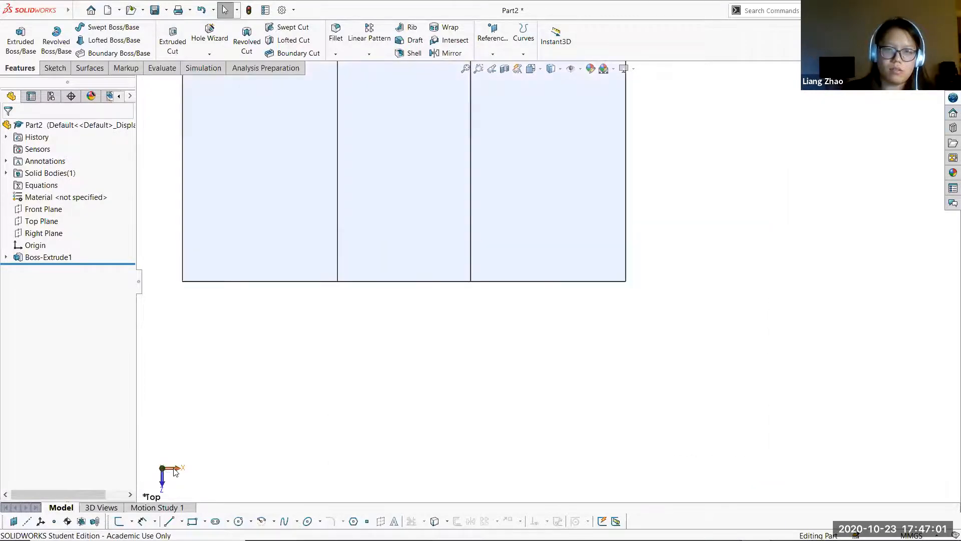
pyautogui.click(172, 467)
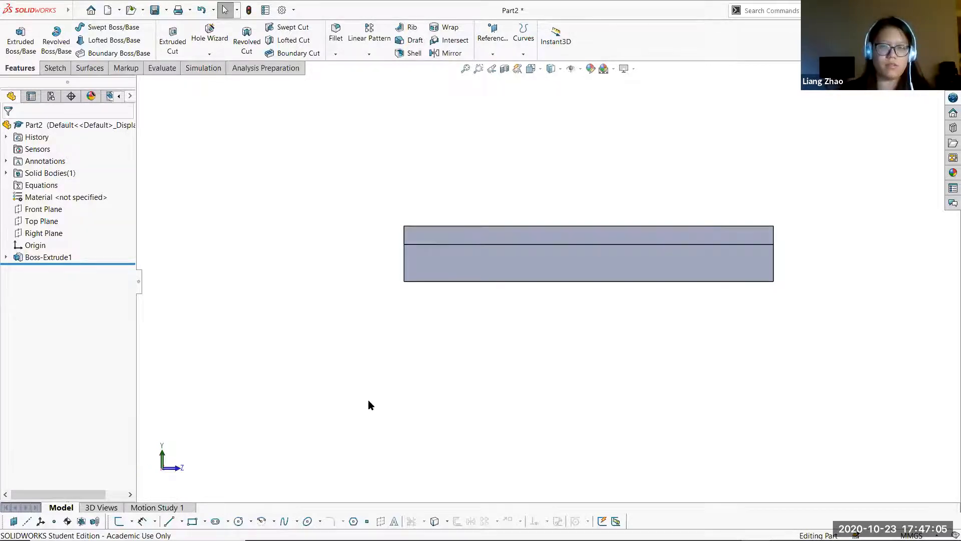
pyautogui.moveTo(498, 326); pyautogui.dragTo(533, 339, button='middle')
pyautogui.click(533, 339)
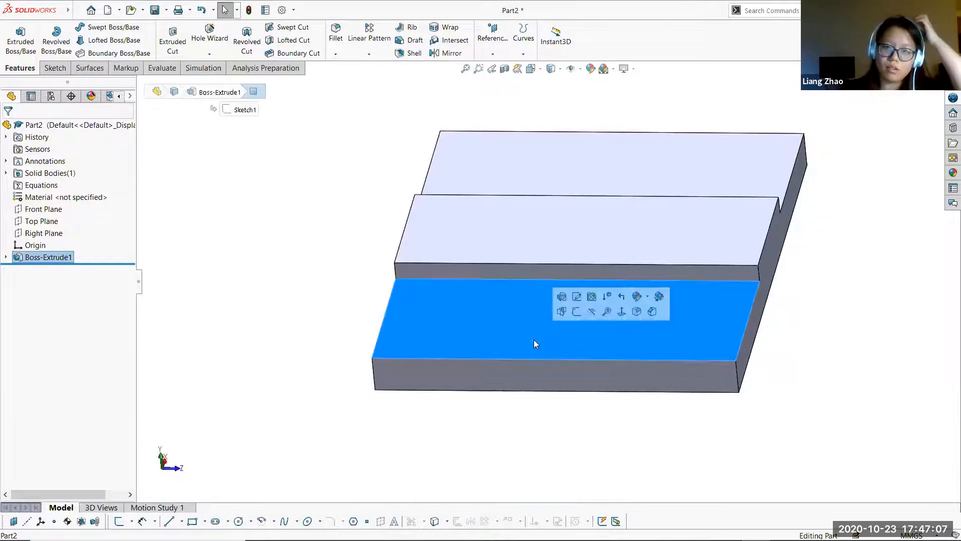
pyautogui.click(320, 376)
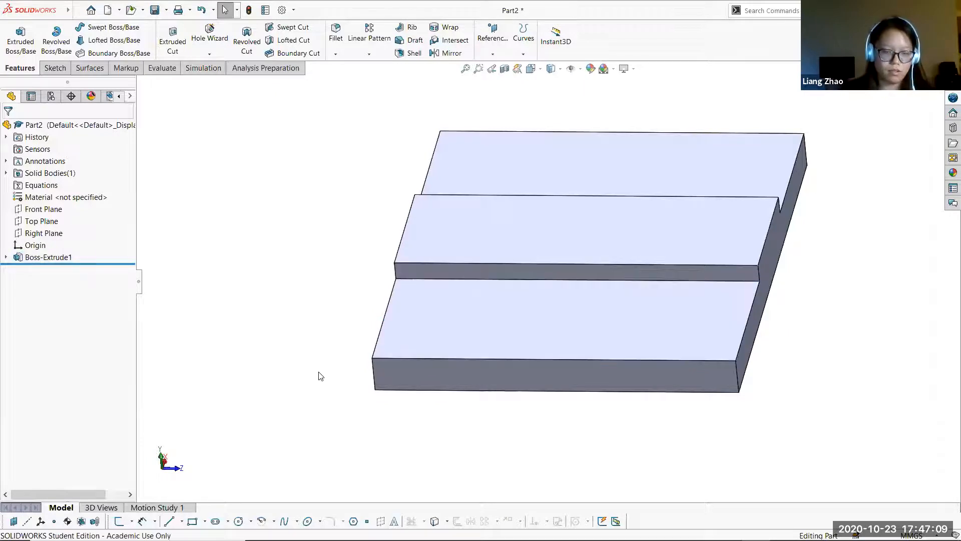
pyautogui.hotkey('ctrl', '7')
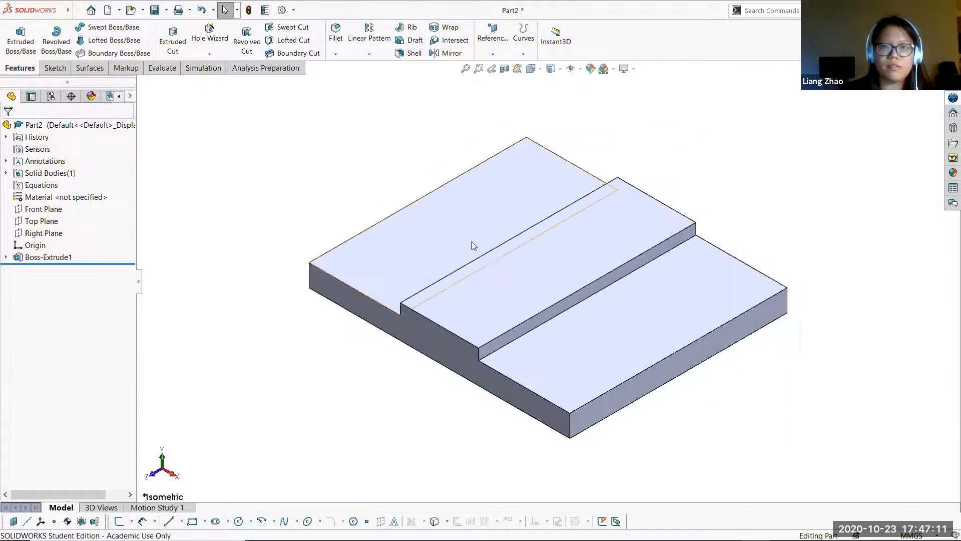
# - View the base normal to its lower shoulder face and start a new sketch on the raised middle face
pyautogui.click(472, 241)
pyautogui.click(576, 212)
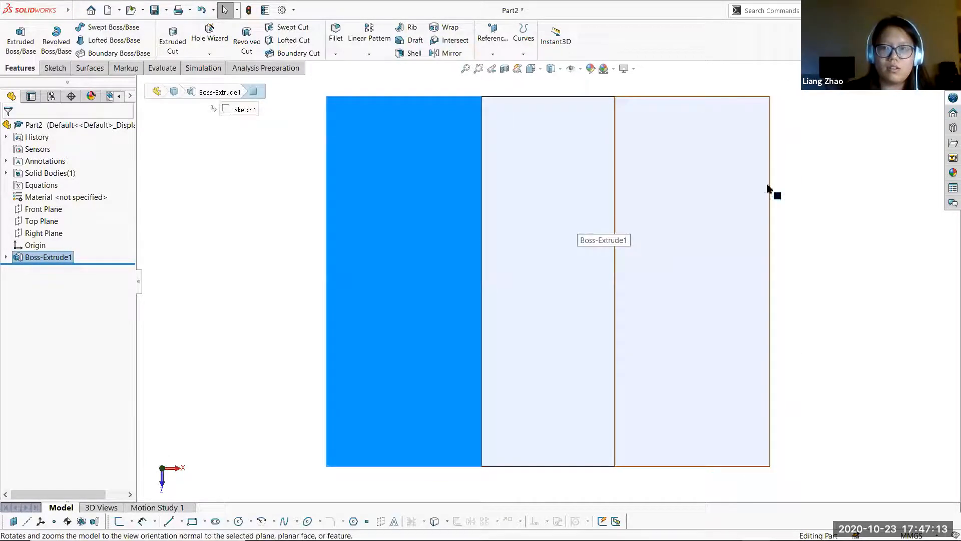
pyautogui.click(780, 185)
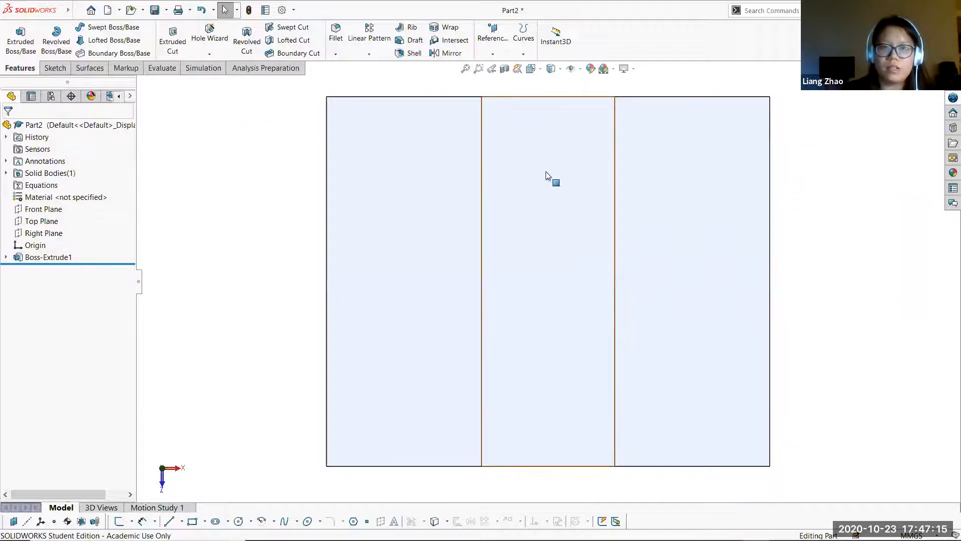
pyautogui.click(549, 189)
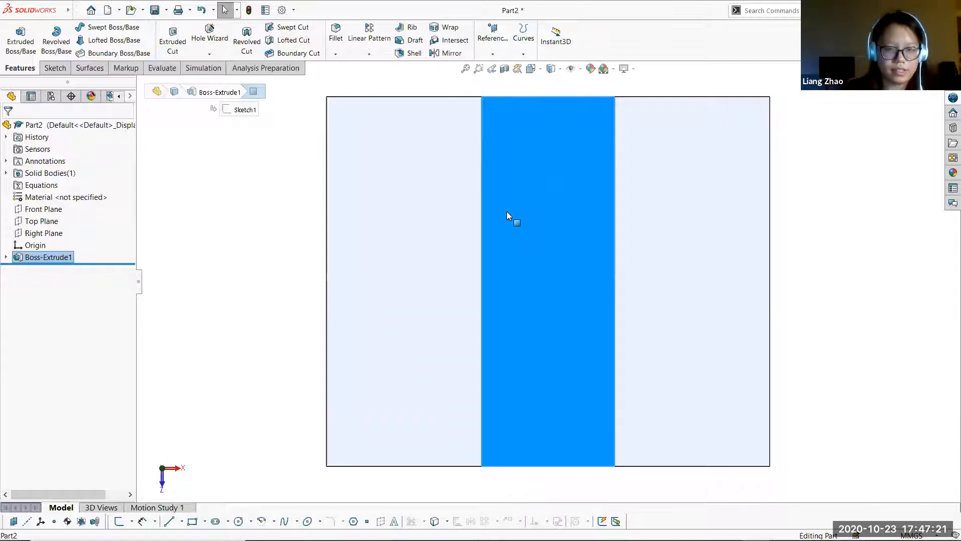
pyautogui.click(55, 68)
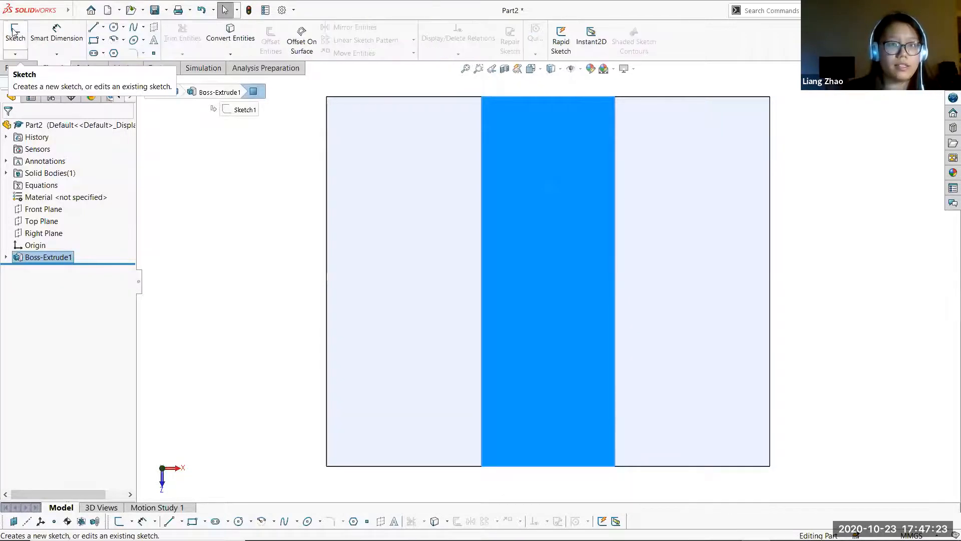
pyautogui.click(14, 31)
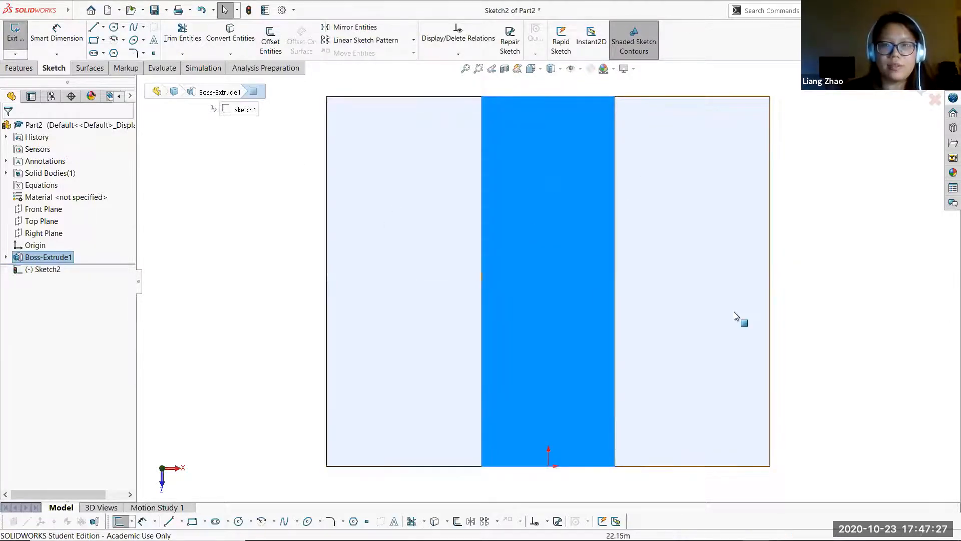
pyautogui.click(282, 325)
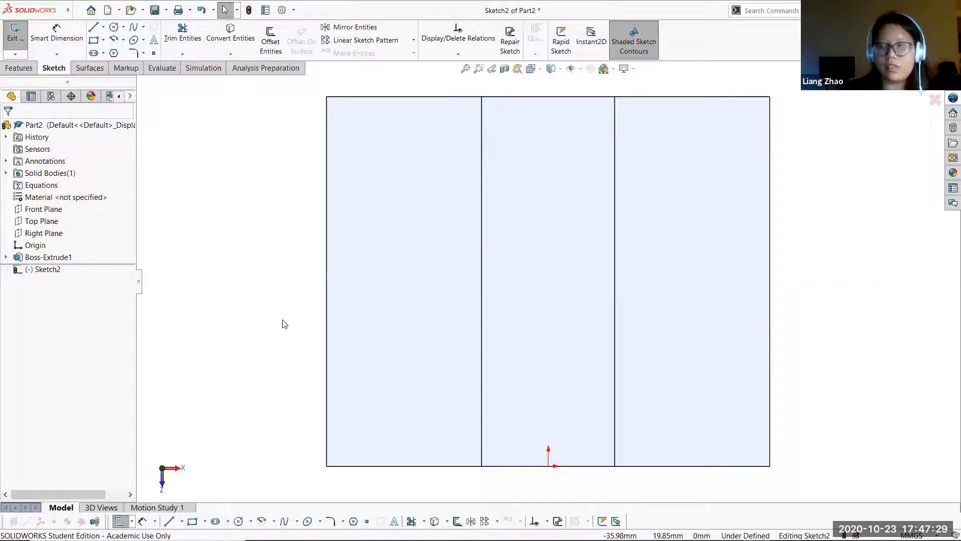
# - Sketch a circle about 7.5 mm in diameter over the left shoulder, near the base's far edge
pyautogui.click(114, 27)
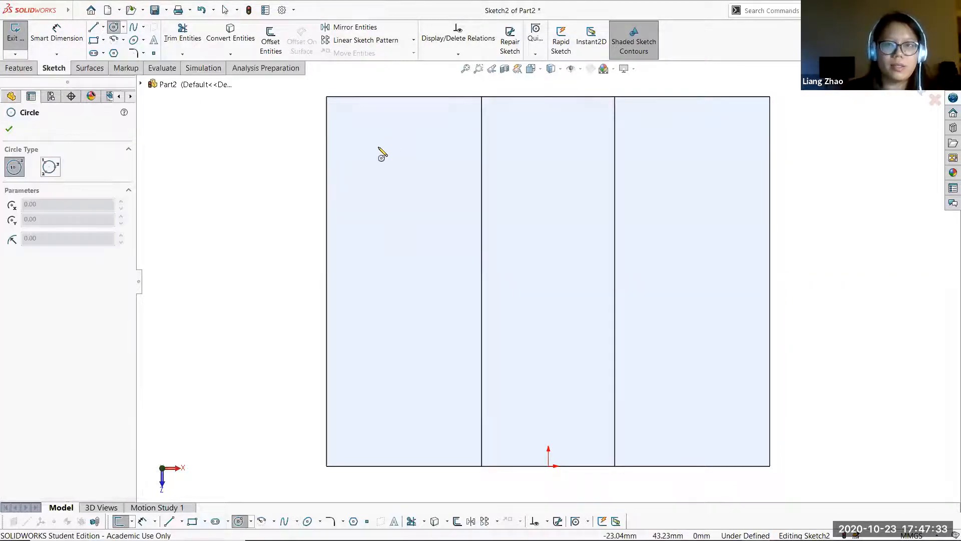
pyautogui.click(378, 146)
pyautogui.click(401, 164)
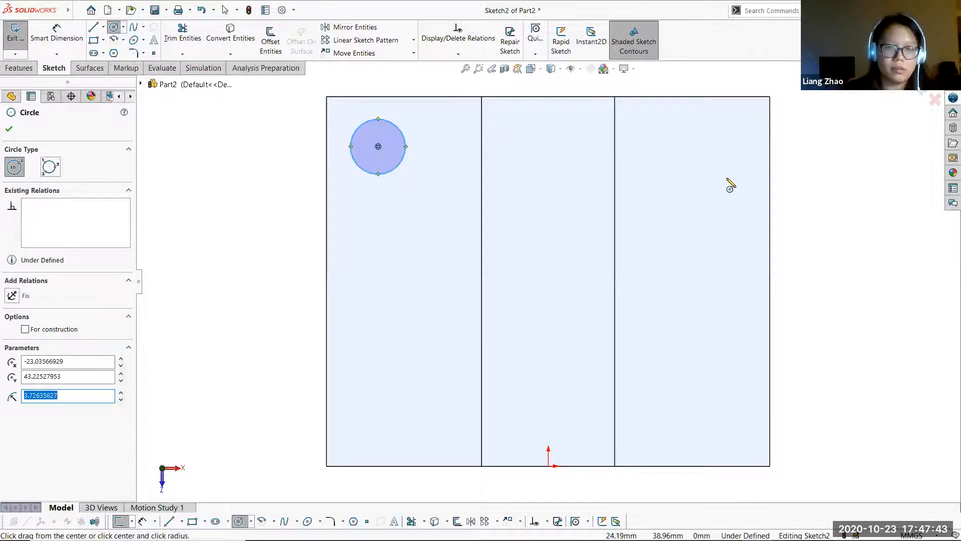
pyautogui.press('Escape')
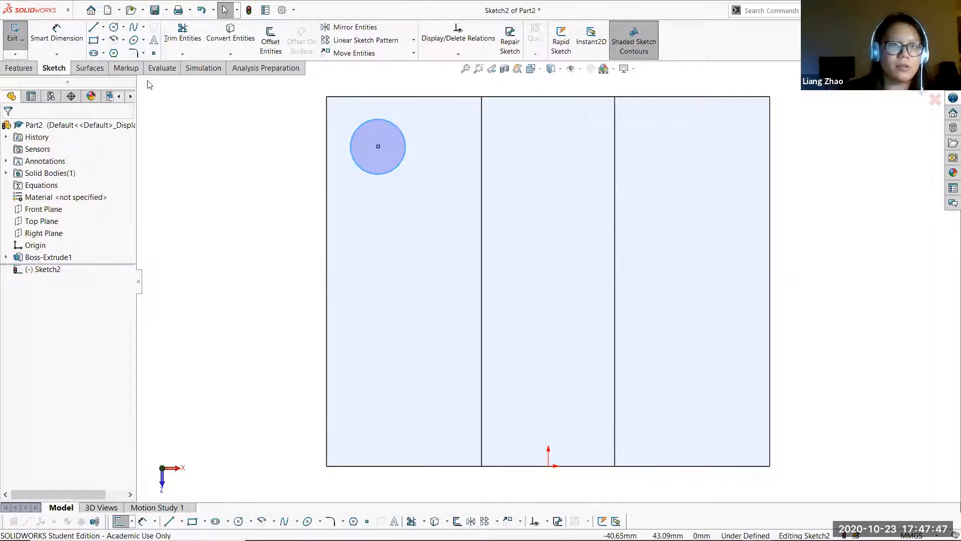
# - Draw a vertical 50 mm centerline from the origin to the midpoint of the middle face's opposite edge
pyautogui.click(103, 27)
pyautogui.click(119, 53)
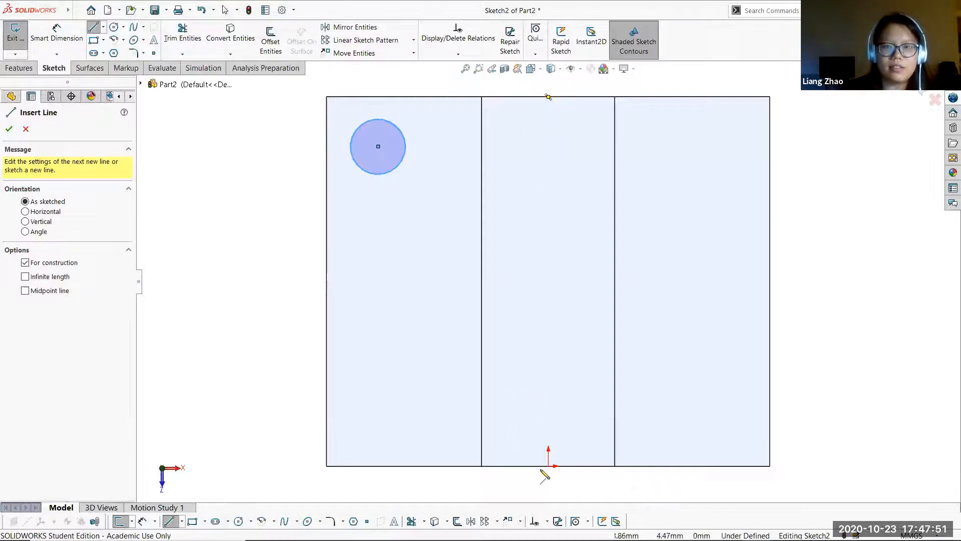
pyautogui.click(548, 466)
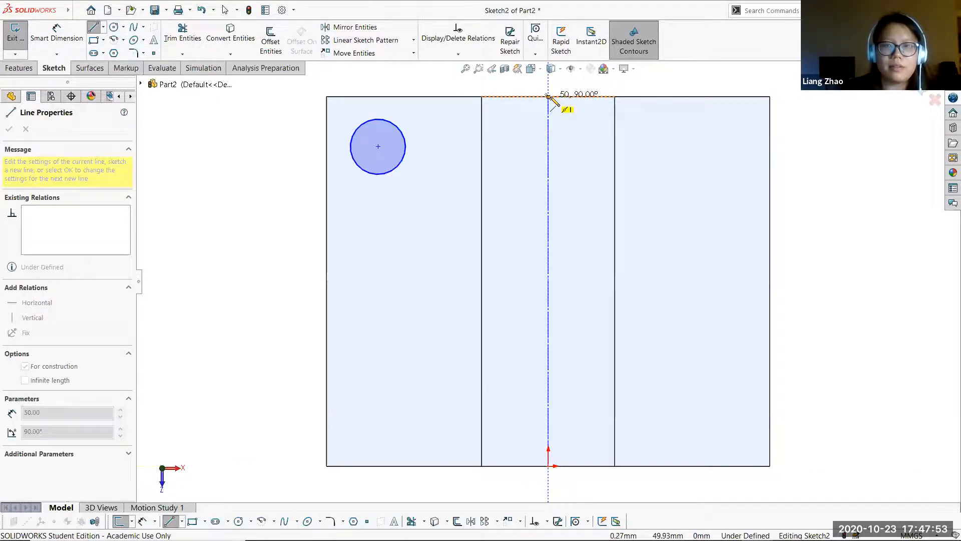
pyautogui.click(548, 97)
pyautogui.press('Escape')
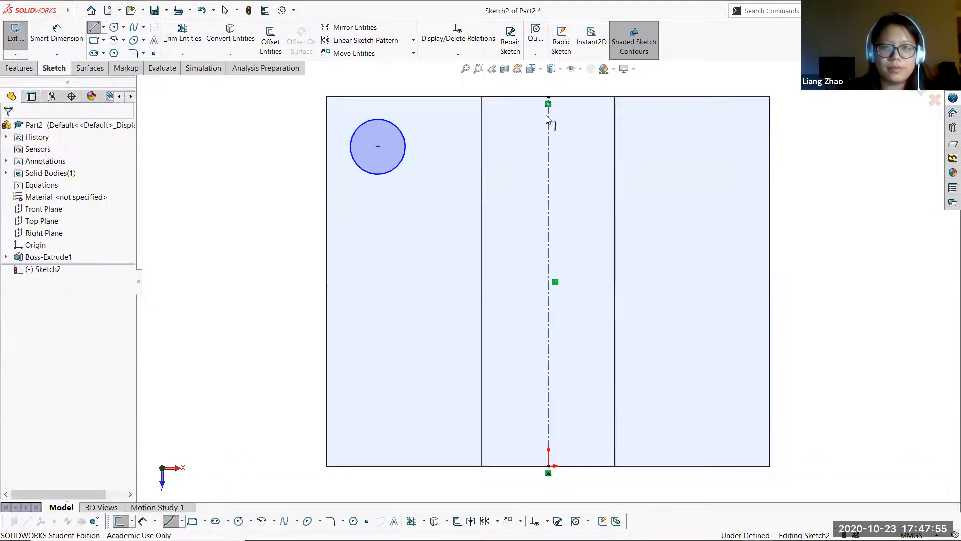
# - Dimension the circle's diameter as 8.5 mm
pyautogui.click(56, 35)
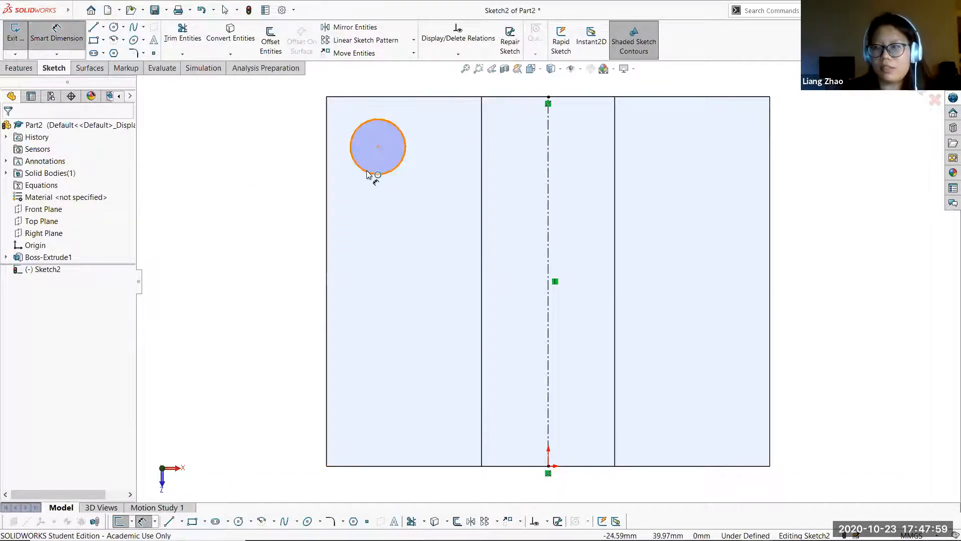
pyautogui.click(352, 169)
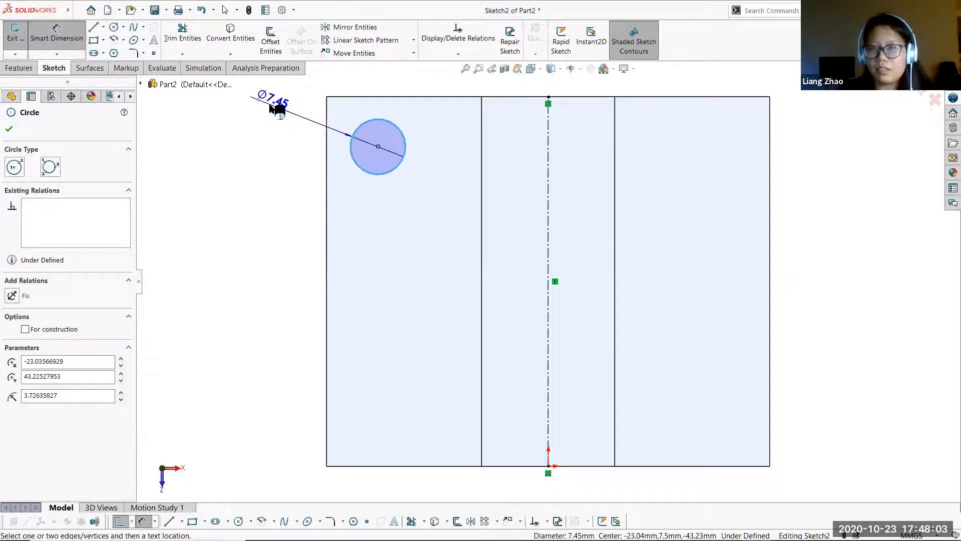
pyautogui.click(270, 106)
pyautogui.write('8.5')
pyautogui.press('Return')
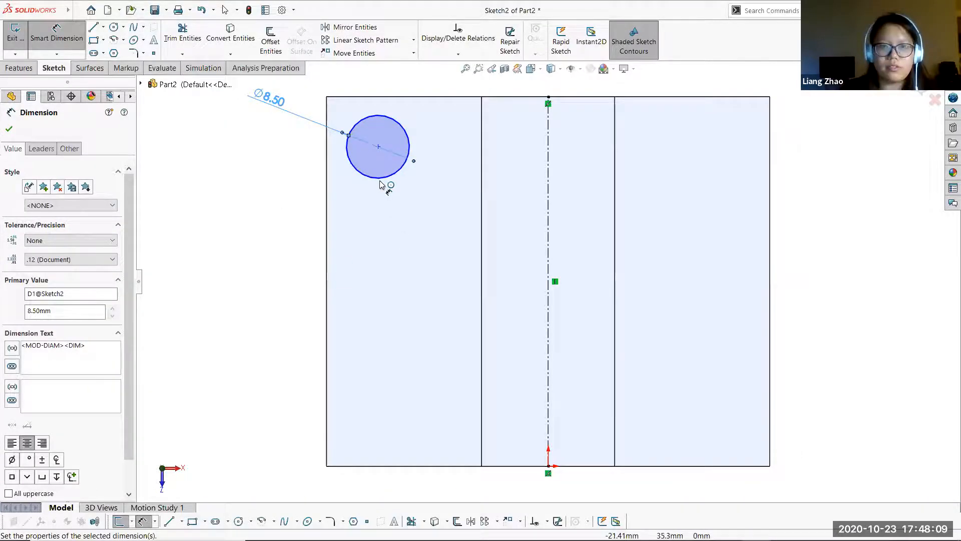
# - Dimension the distance from the circle's center to the base's lower edge as 35 mm
pyautogui.click(381, 177)
pyautogui.click(368, 466)
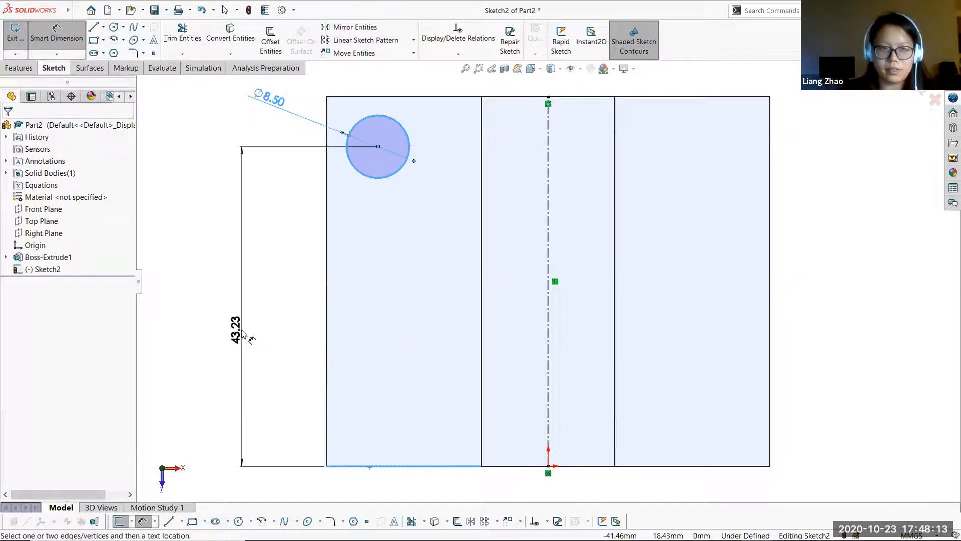
pyautogui.click(243, 332)
pyautogui.write('35')
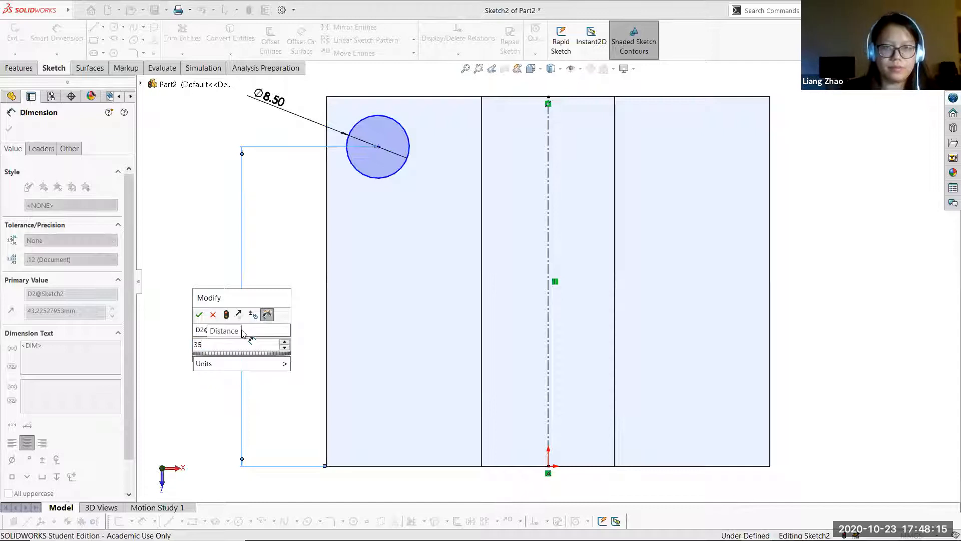
pyautogui.press('Return')
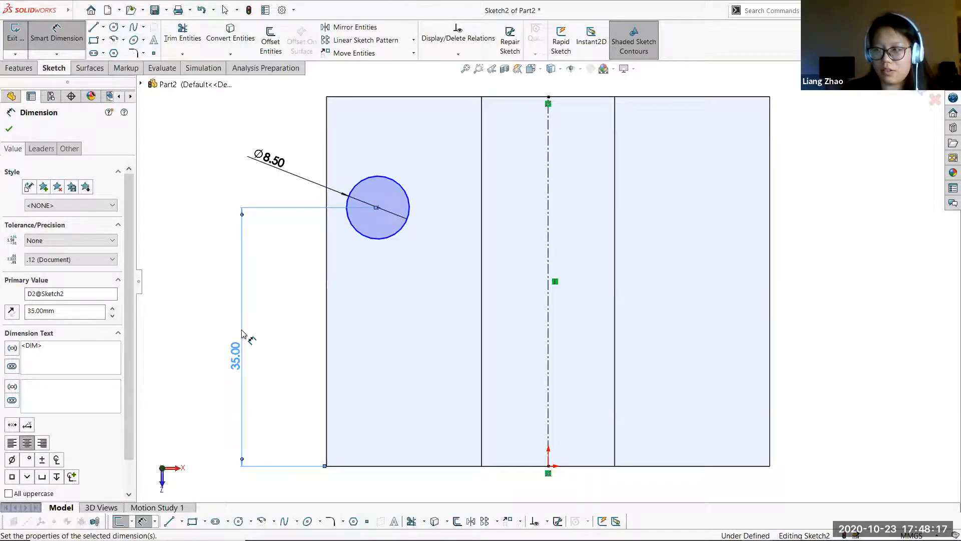
pyautogui.press('Escape')
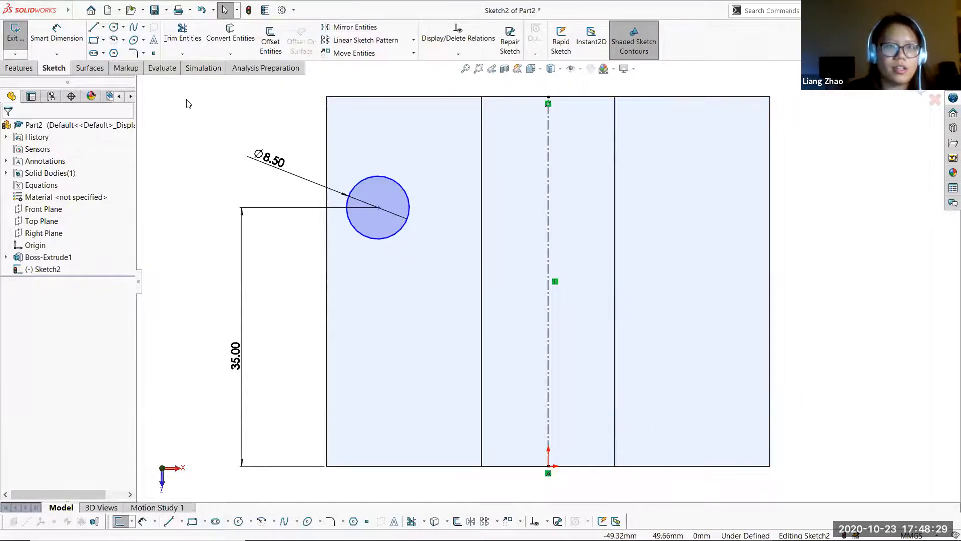
# - Mirror a copy of the circle about the vertical centerline onto the right shoulder
pyautogui.click(345, 29)
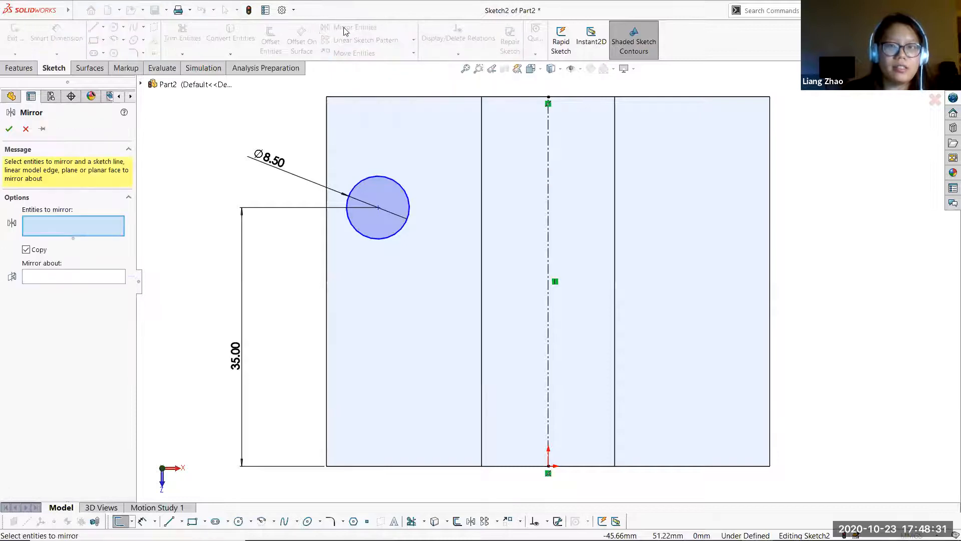
pyautogui.click(392, 183)
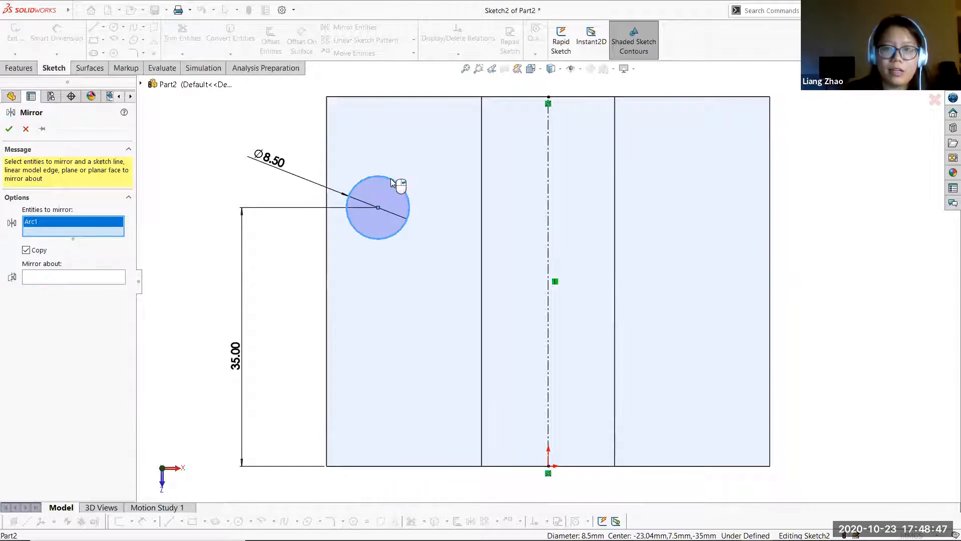
pyautogui.rightClick(393, 181)
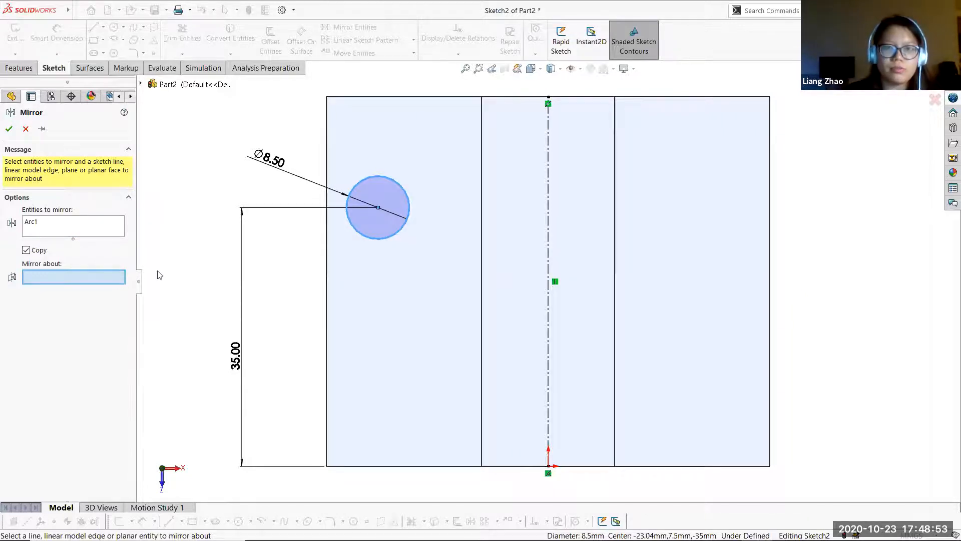
pyautogui.click(549, 248)
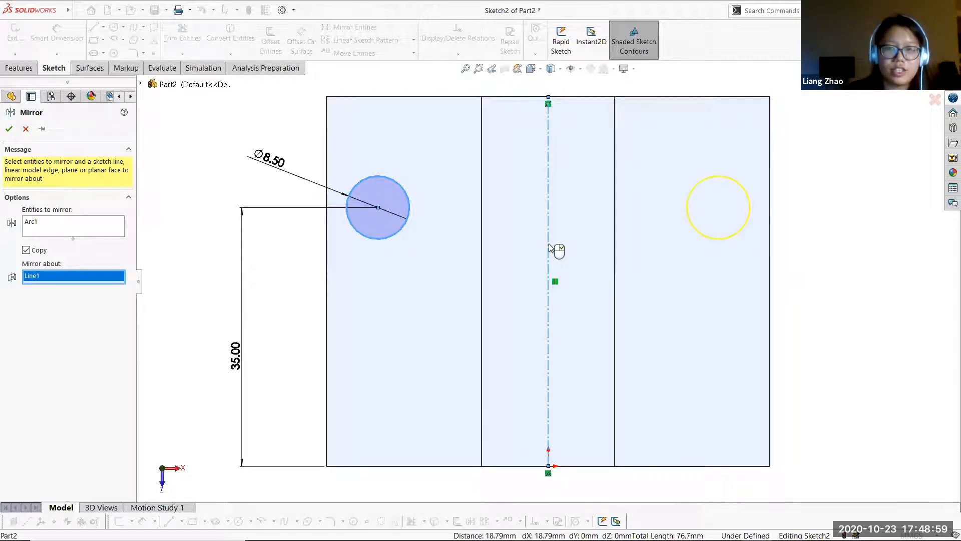
pyautogui.rightClick(549, 248)
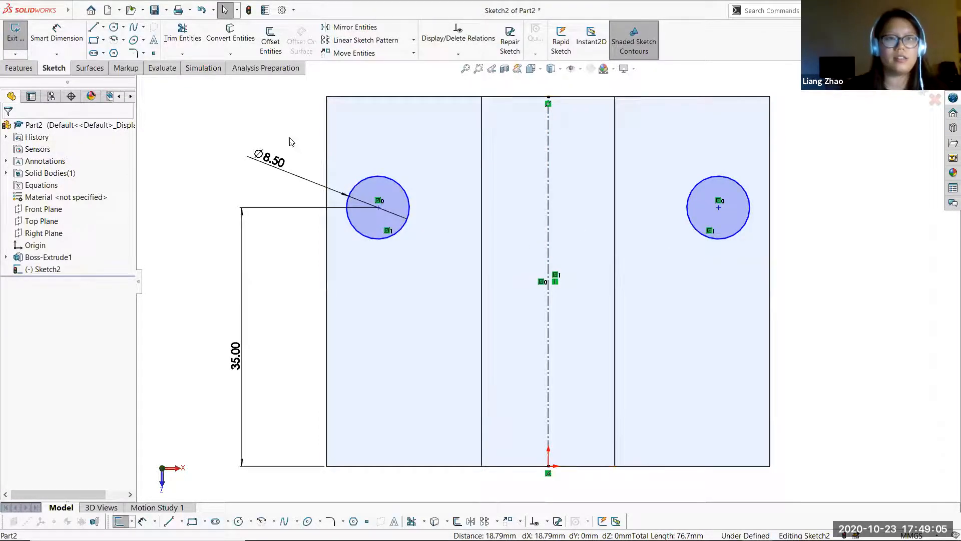
# - Dimension the distance between the two circles' centers as 40 mm and close the sketch
pyautogui.click(56, 35)
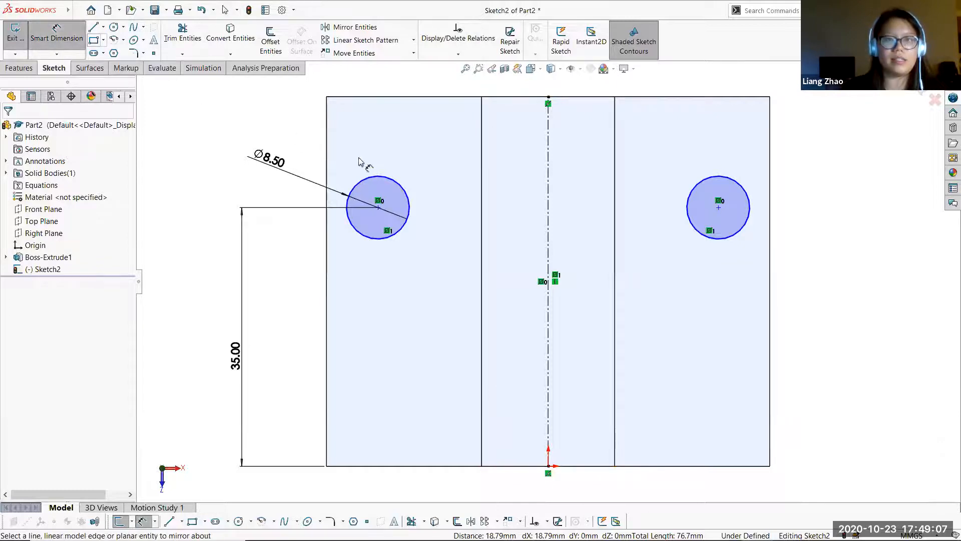
pyautogui.click(408, 202)
pyautogui.click(690, 206)
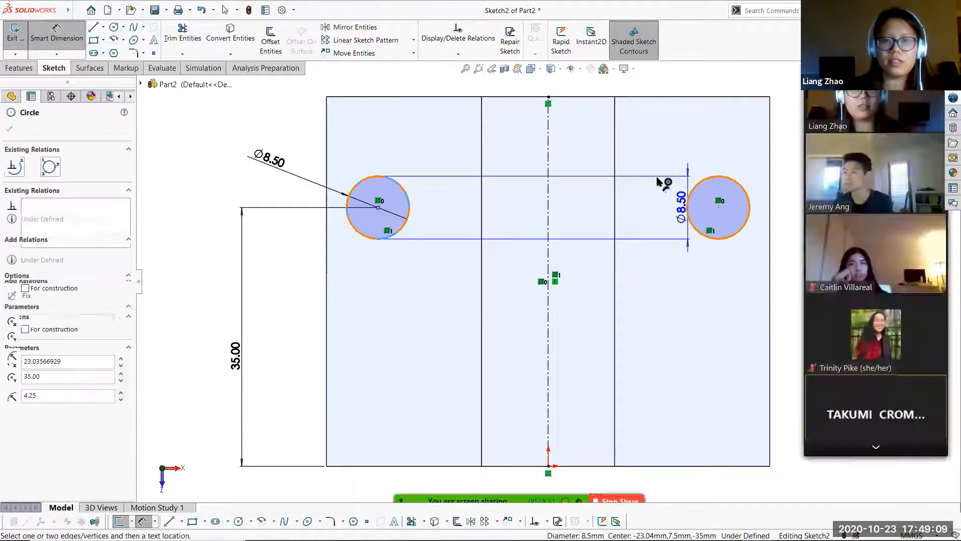
pyautogui.click(571, 92)
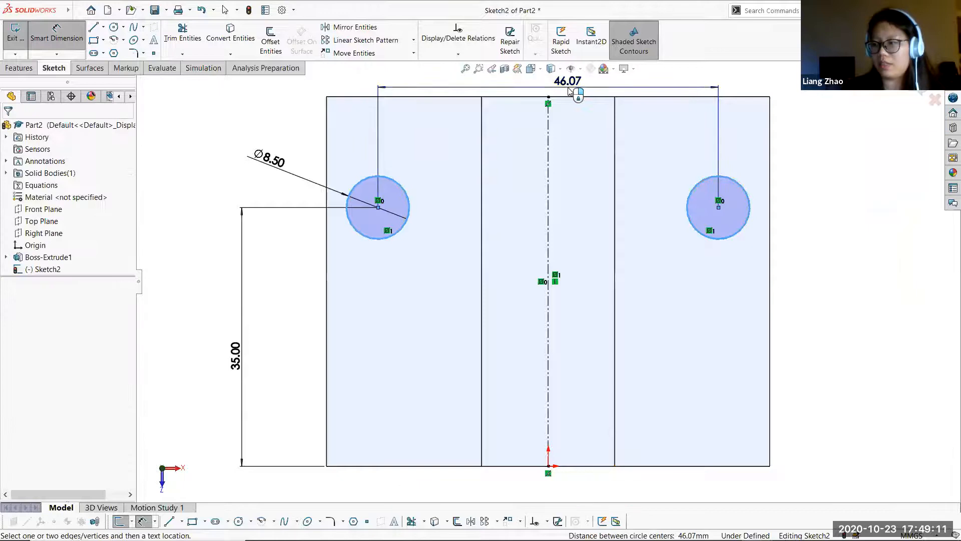
pyautogui.write('40')
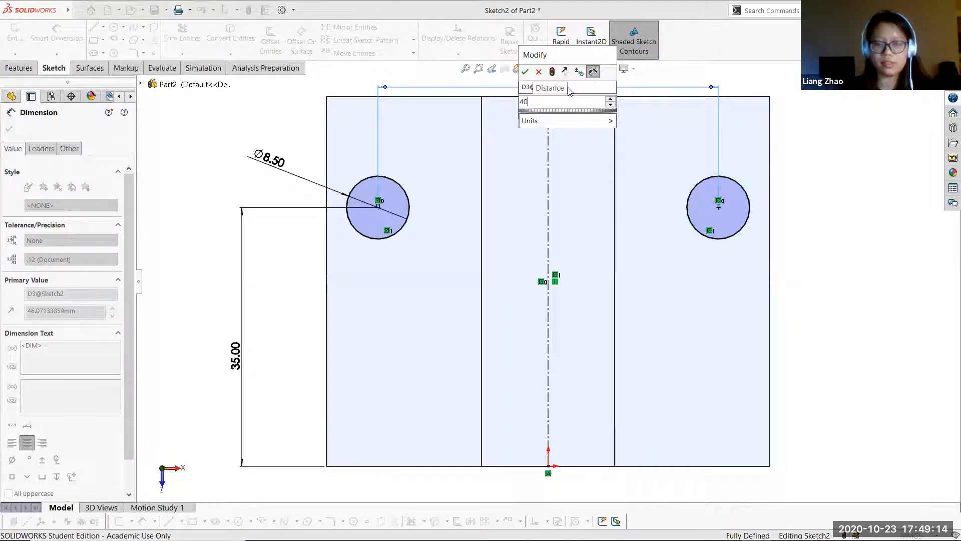
pyautogui.press('Return')
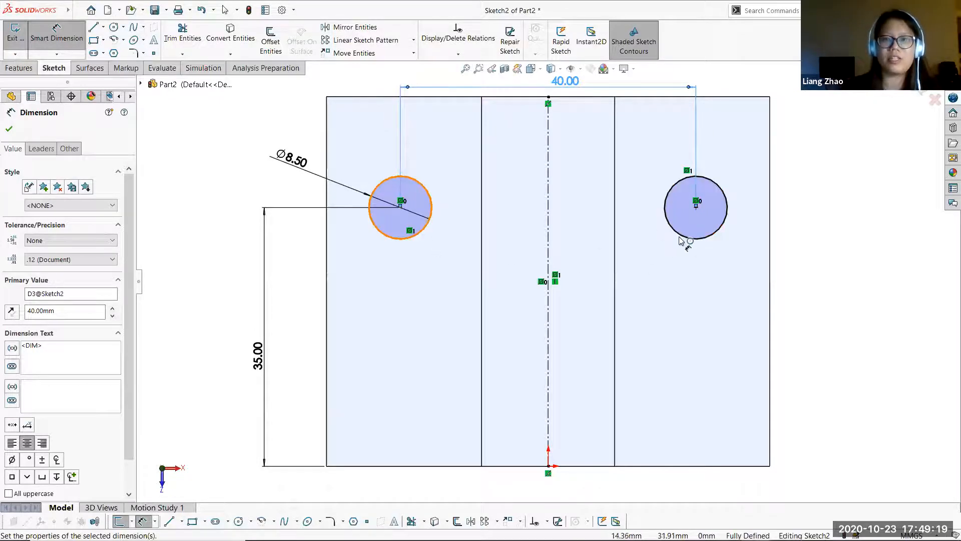
pyautogui.press('Escape')
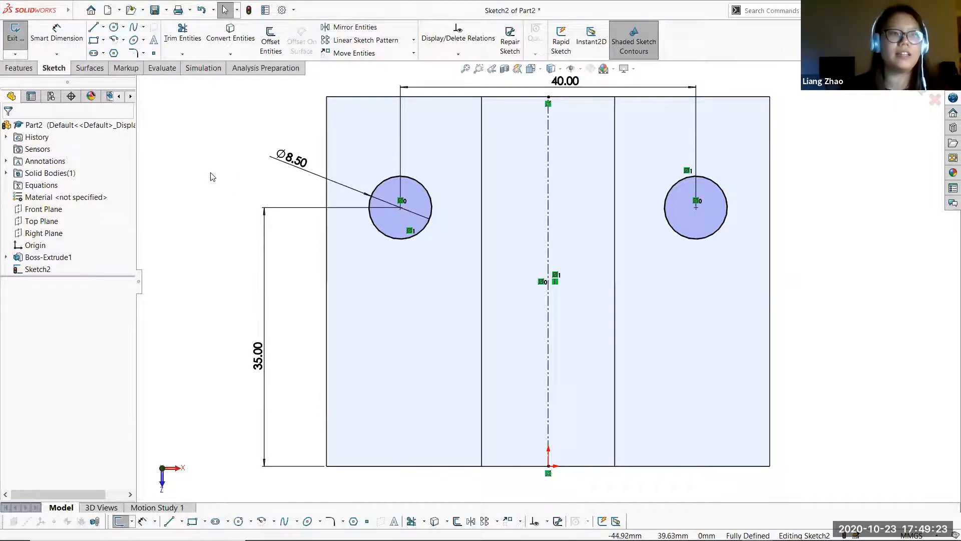
pyautogui.click(16, 38)
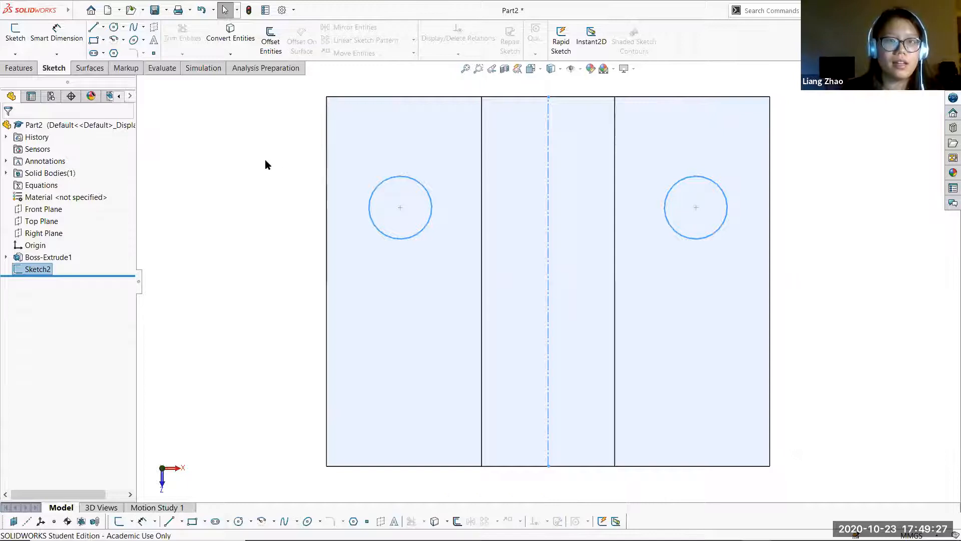
# - Cut the two hole circles through the whole base using an Extruded Cut with the Through All end condition
pyautogui.click(24, 68)
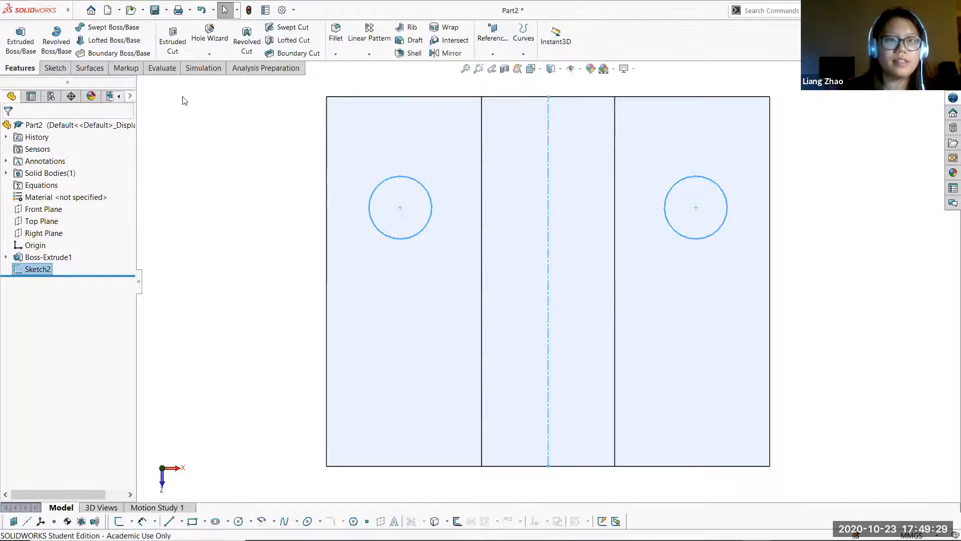
pyautogui.click(183, 53)
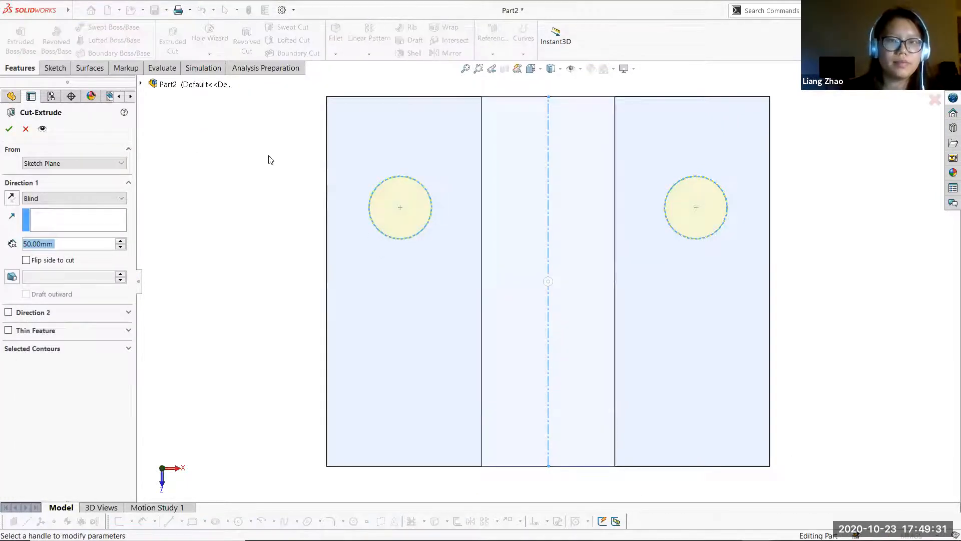
pyautogui.moveTo(390, 203); pyautogui.dragTo(367, 256, button='middle')
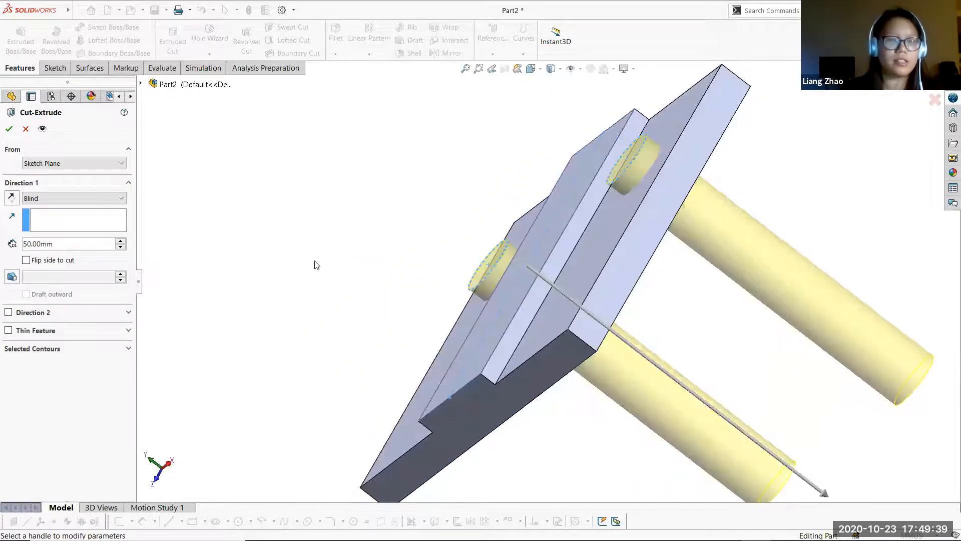
pyautogui.moveTo(308, 262); pyautogui.dragTo(451, 223, button='middle')
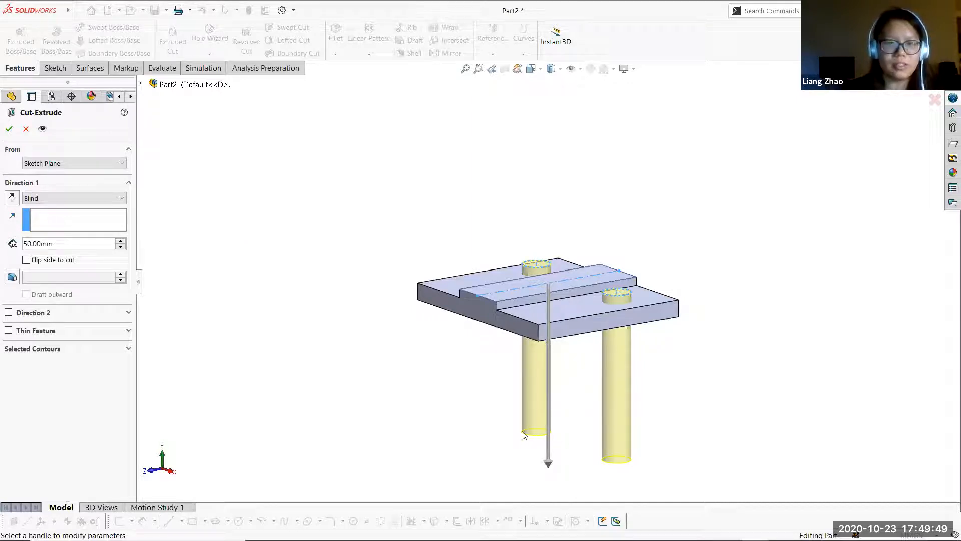
pyautogui.click(84, 199)
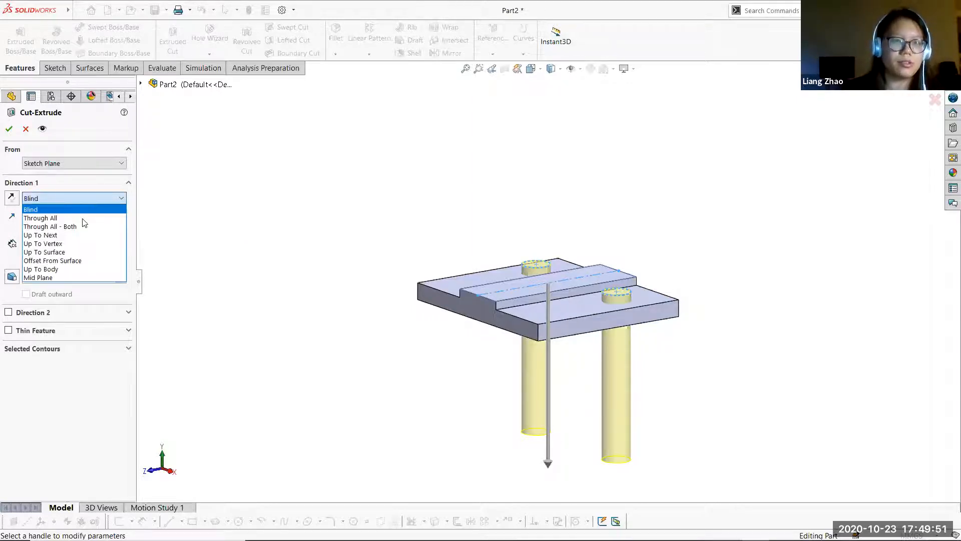
pyautogui.click(83, 216)
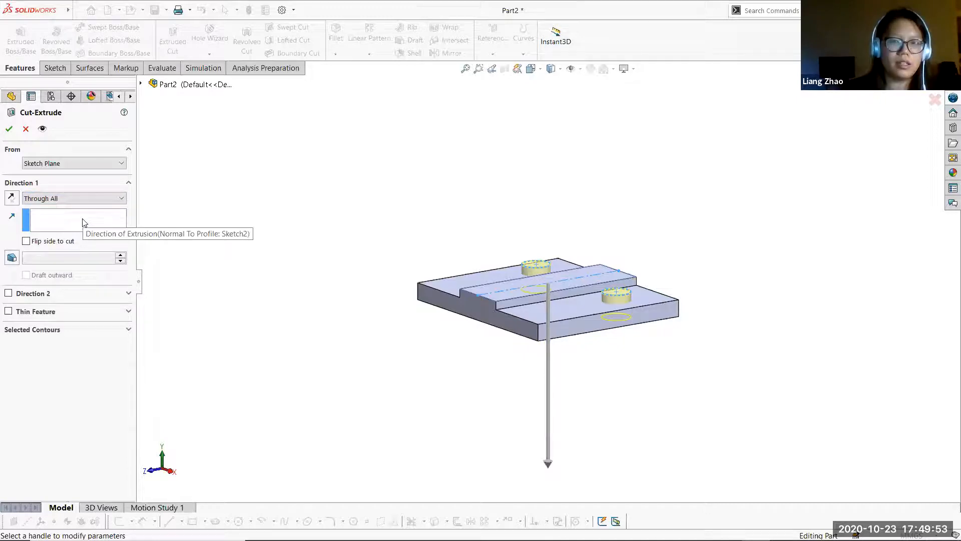
pyautogui.moveTo(412, 317); pyautogui.dragTo(472, 294, button='middle')
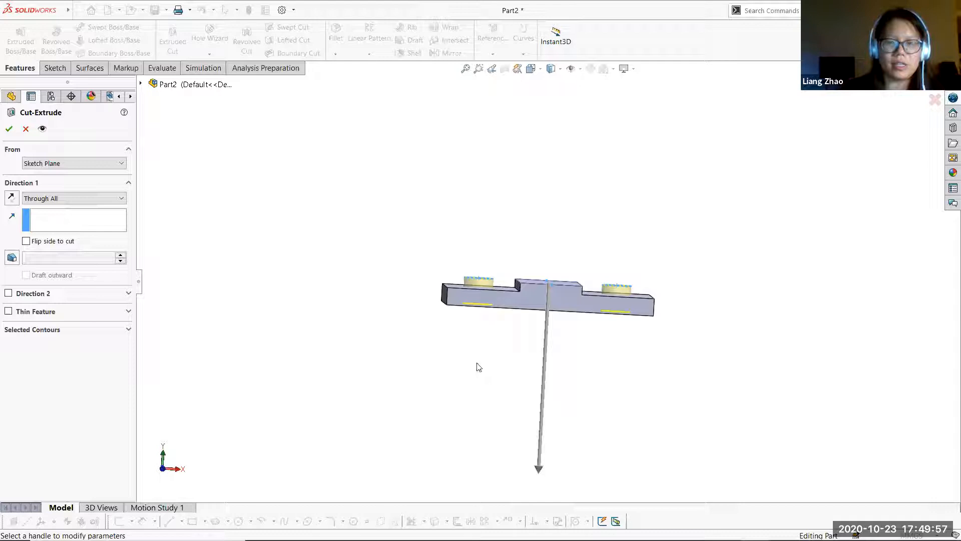
pyautogui.moveTo(474, 404); pyautogui.dragTo(553, 404, button='middle')
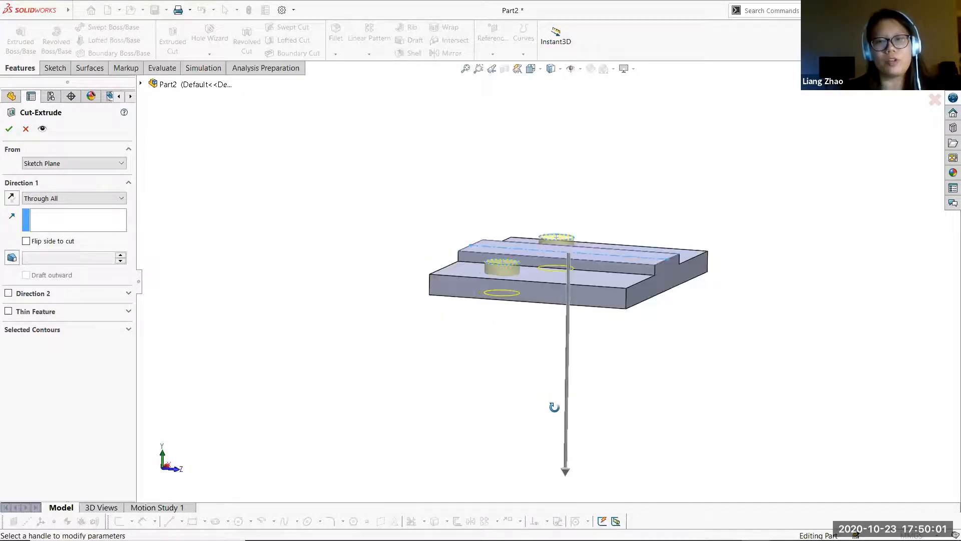
pyautogui.moveTo(641, 400); pyautogui.dragTo(576, 408, button='middle')
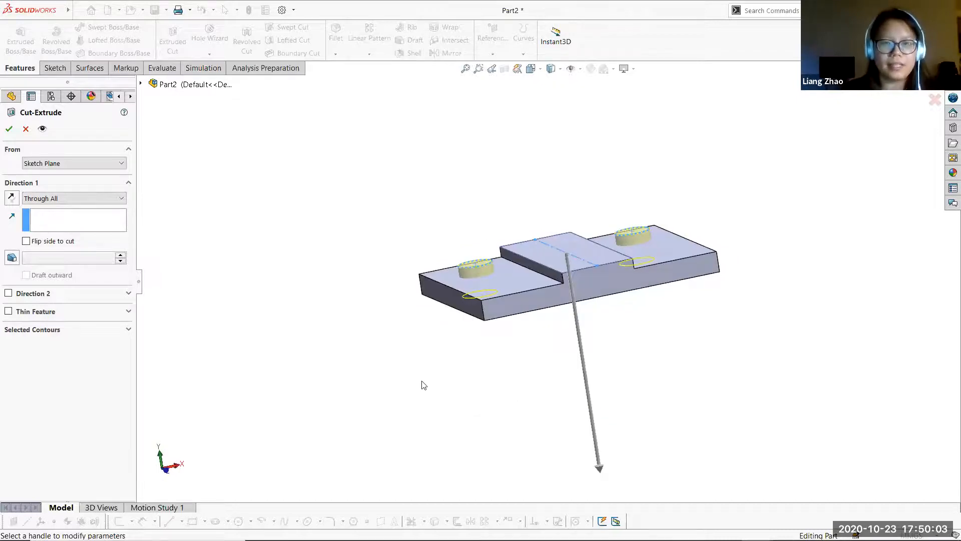
pyautogui.moveTo(433, 385); pyautogui.dragTo(492, 349, button='middle')
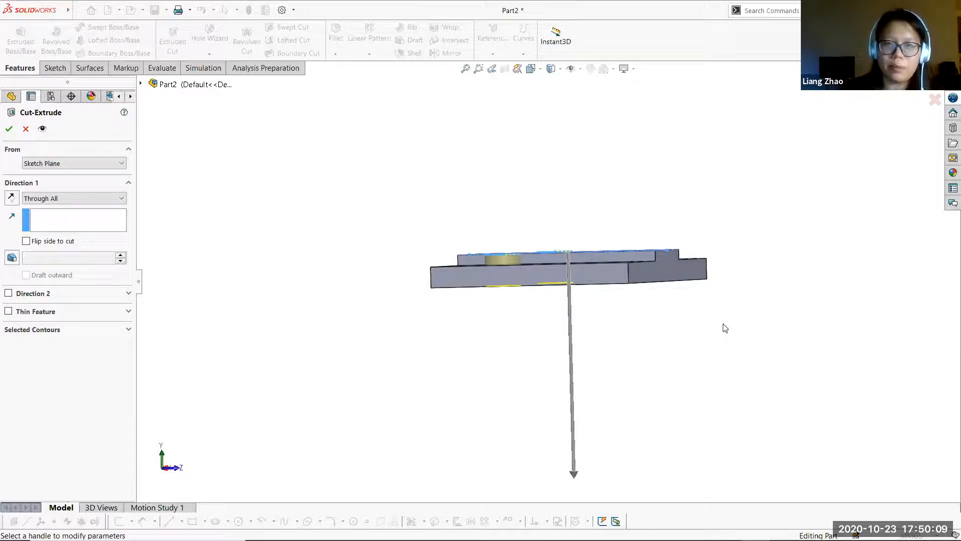
pyautogui.moveTo(711, 298); pyautogui.dragTo(682, 323, button='middle')
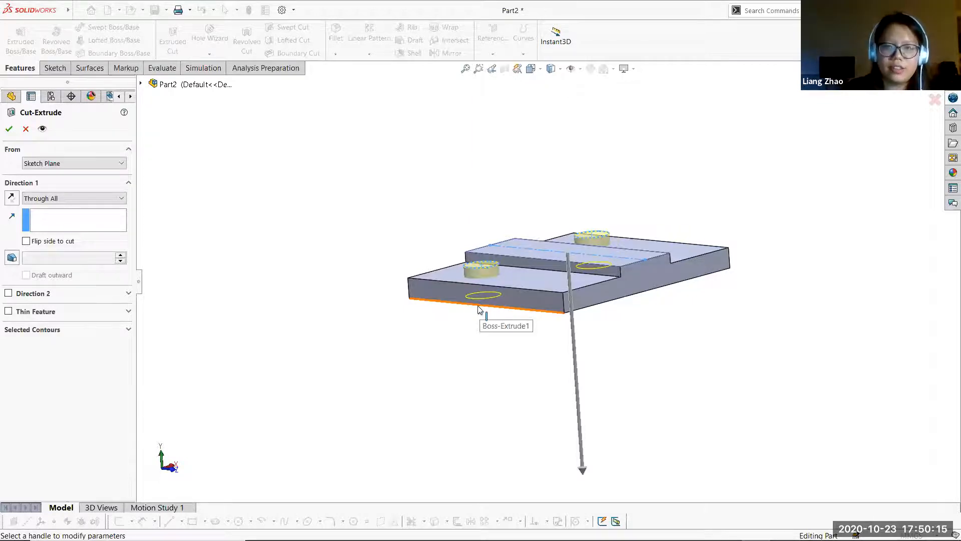
pyautogui.moveTo(517, 352); pyautogui.dragTo(651, 325, button='middle')
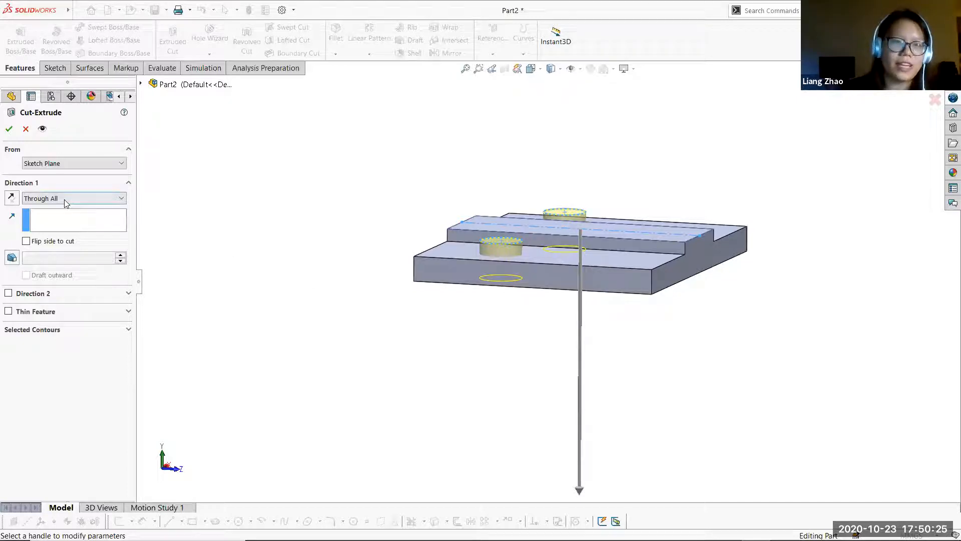
pyautogui.moveTo(506, 342); pyautogui.dragTo(455, 359, button='middle')
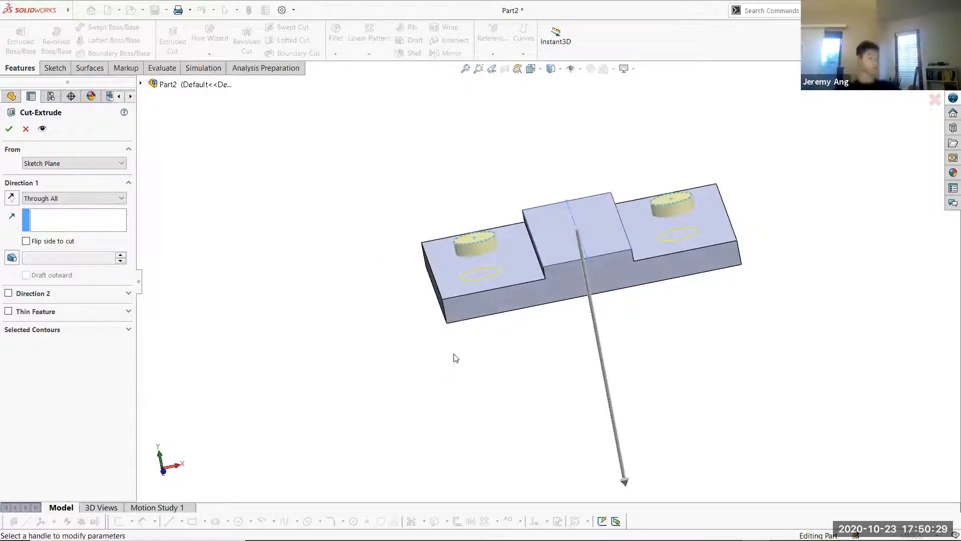
pyautogui.click(7, 129)
pyautogui.moveTo(377, 262); pyautogui.dragTo(384, 350, button='middle')
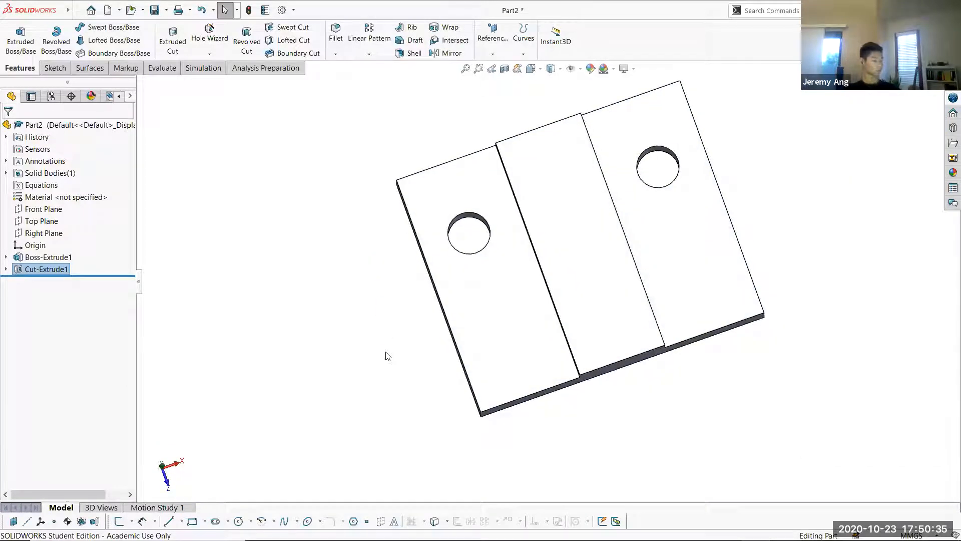
pyautogui.hotkey('ctrl', '7')
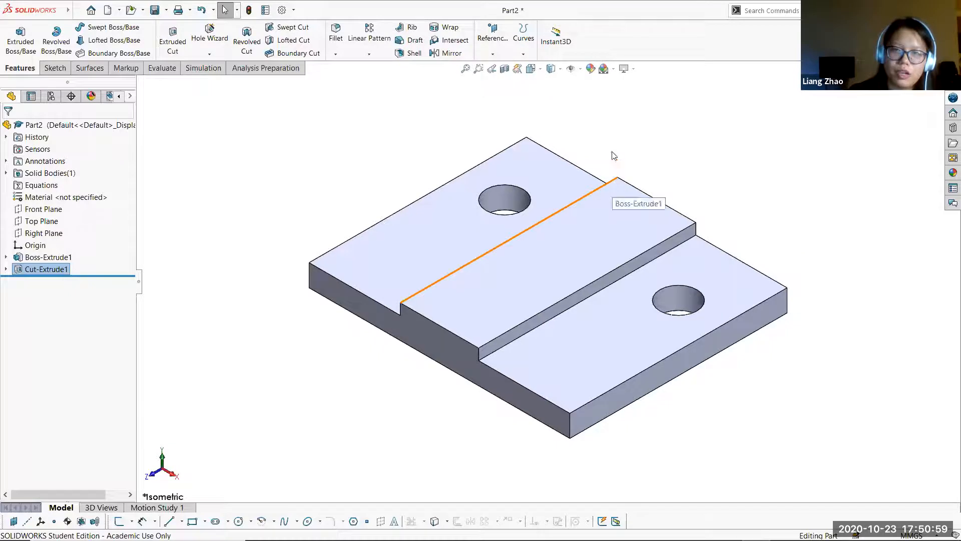
# - Orient the view normal to the stepped end face nearest the two holes and open a new sketch on that face
pyautogui.moveTo(736, 203); pyautogui.dragTo(650, 254, button='middle')
pyautogui.moveTo(594, 383); pyautogui.dragTo(466, 306, button='middle')
pyautogui.moveTo(721, 306); pyautogui.dragTo(665, 303, button='middle')
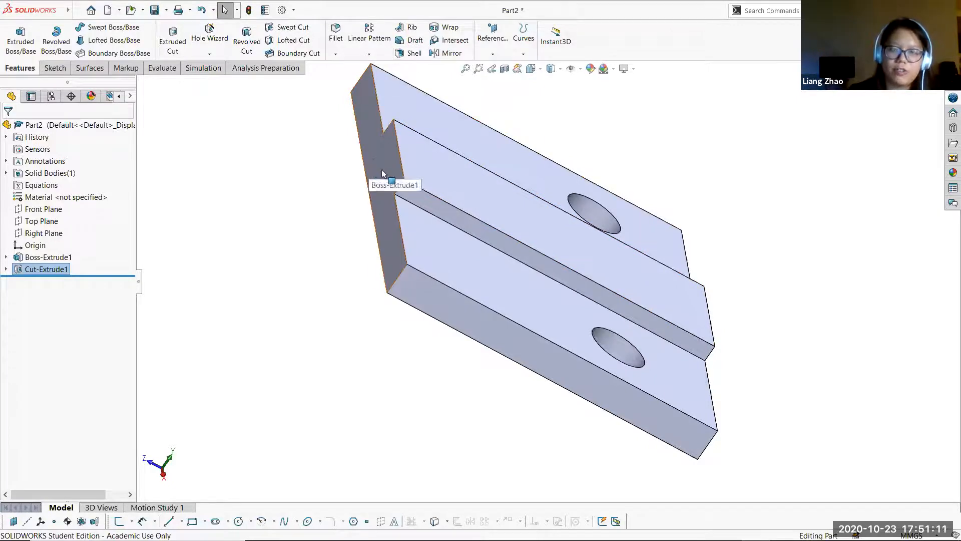
pyautogui.moveTo(371, 171); pyautogui.dragTo(399, 150, button='middle')
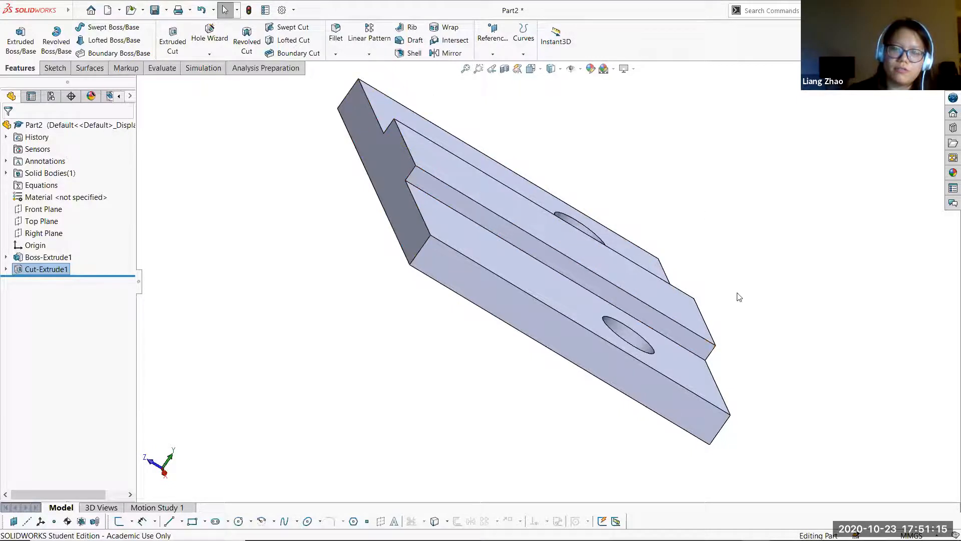
pyautogui.moveTo(703, 296); pyautogui.dragTo(614, 336, button='middle')
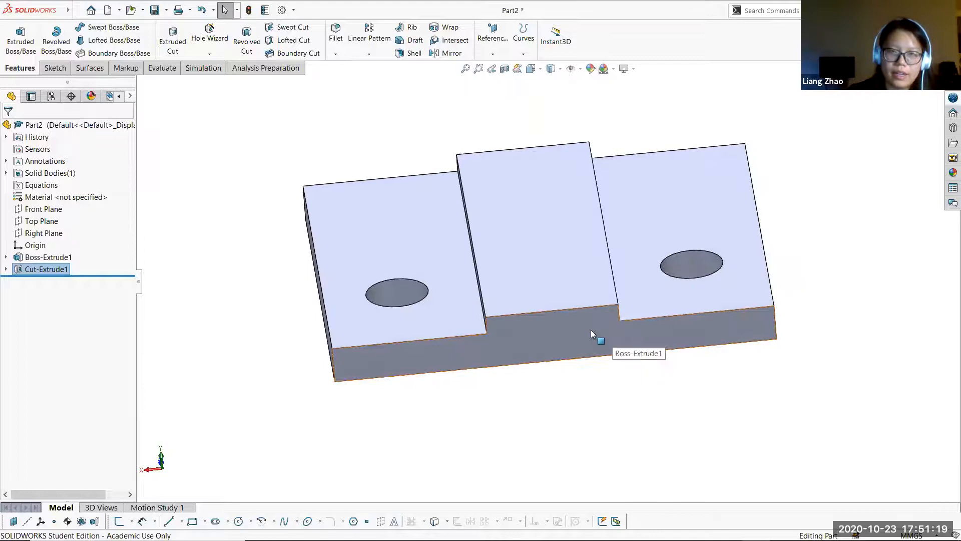
pyautogui.click(591, 331)
pyautogui.click(680, 301)
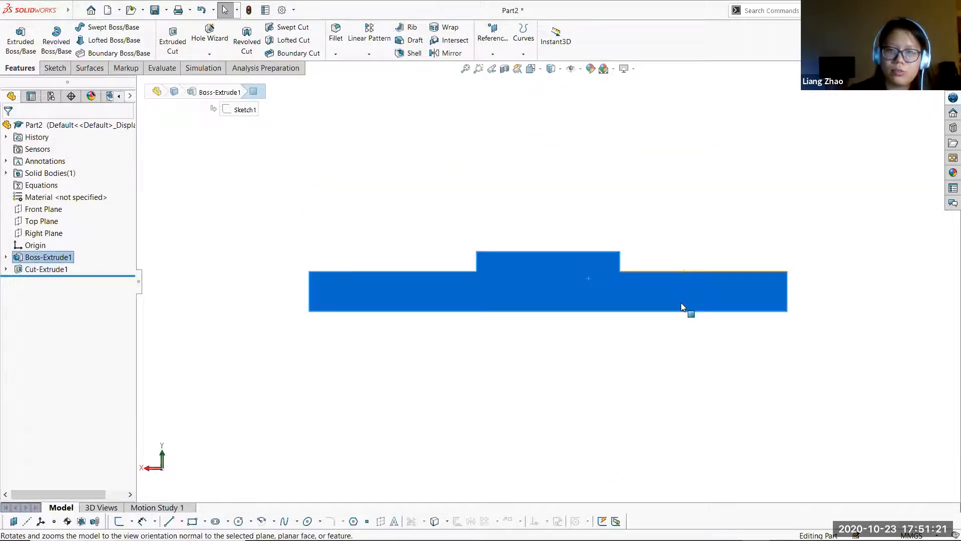
pyautogui.click(677, 378)
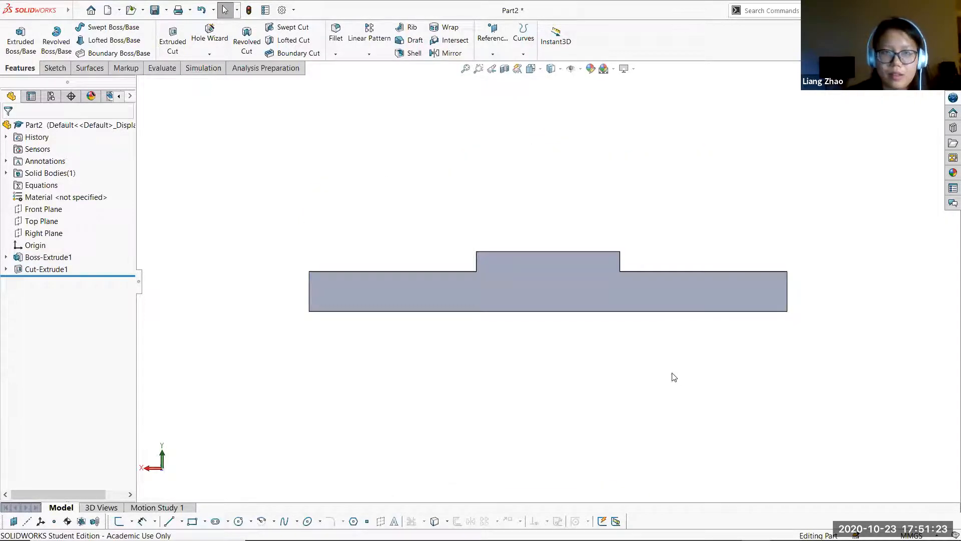
pyautogui.click(54, 68)
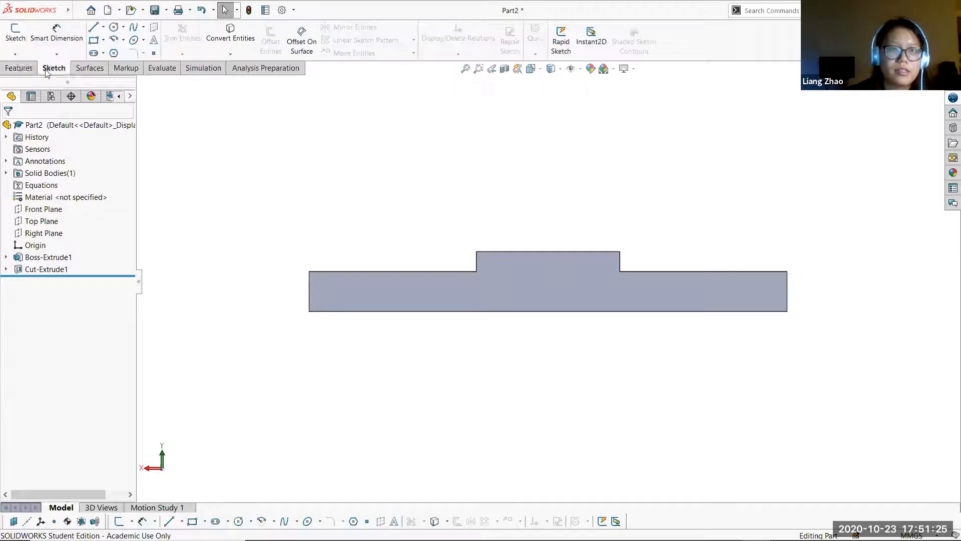
pyautogui.click(15, 34)
pyautogui.click(545, 297)
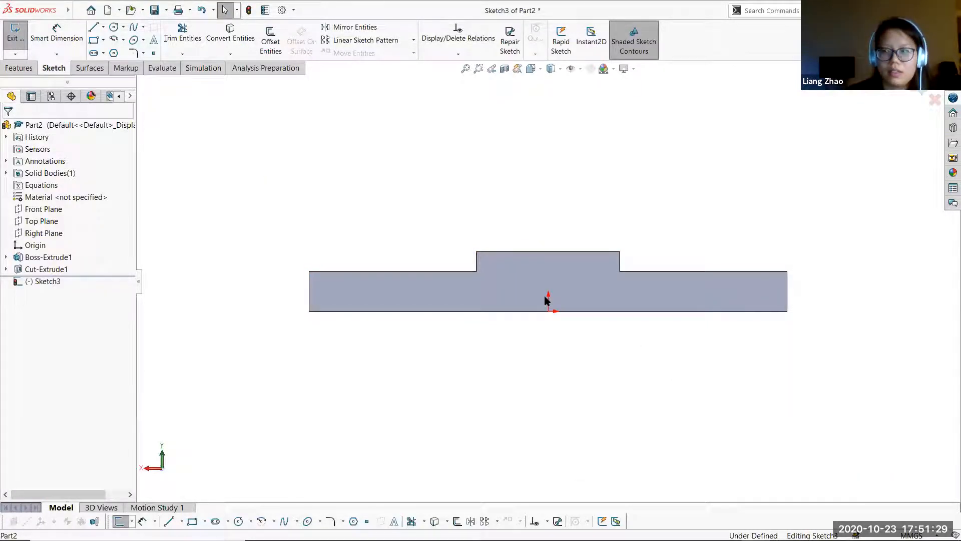
# - Sketch a slanted line about 13.5 mm long up from the left shoulder's top edge, continued by a tangent arc of about 10.1 mm radius ending above the origin
pyautogui.click(101, 31)
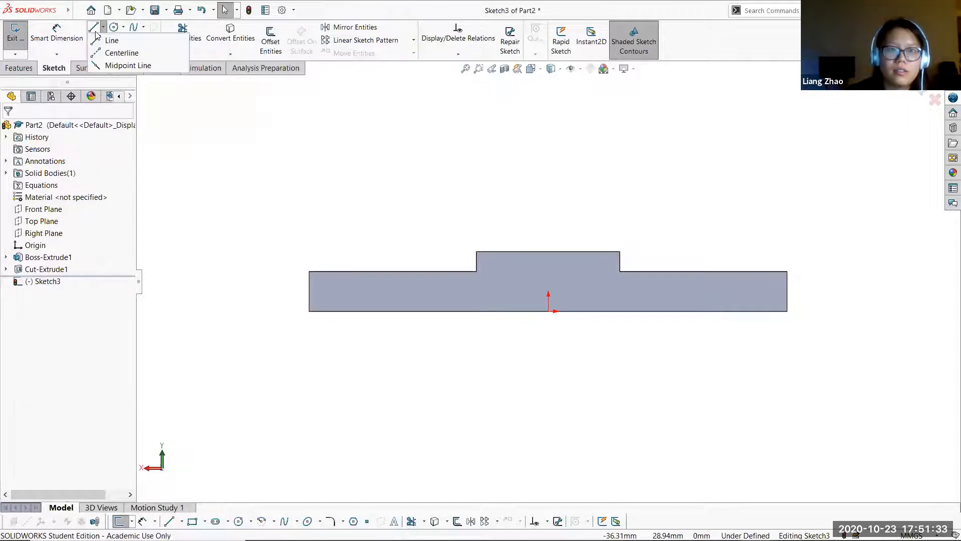
pyautogui.click(444, 271)
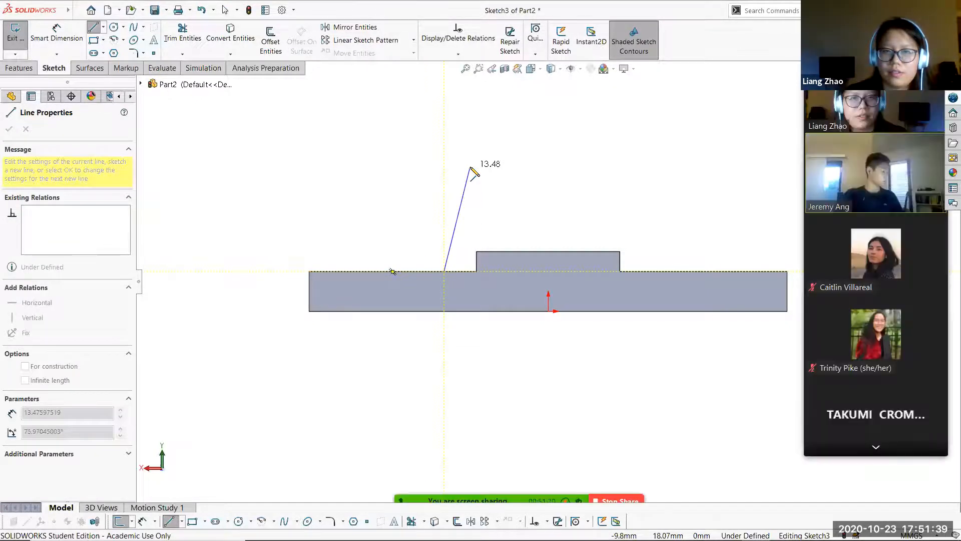
pyautogui.click(469, 168)
pyautogui.click(470, 169)
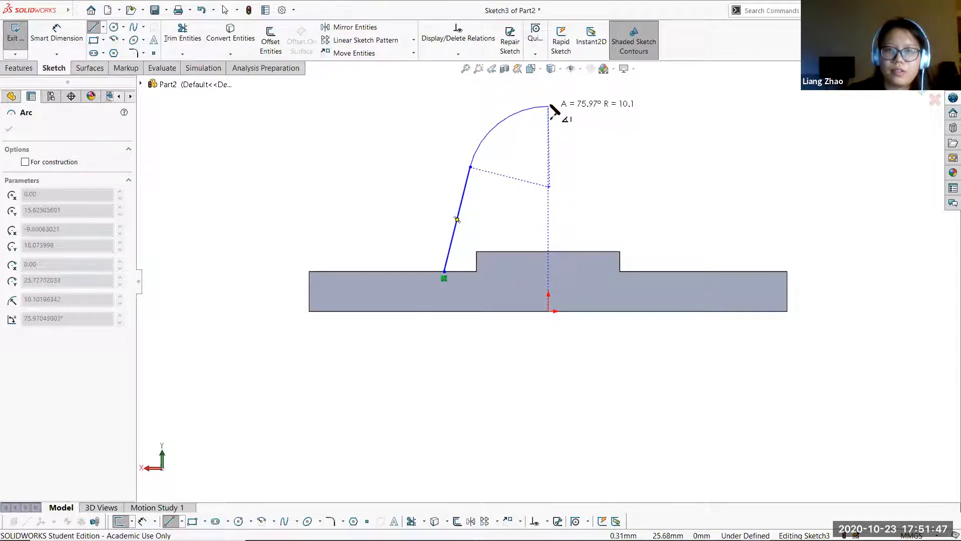
pyautogui.click(549, 106)
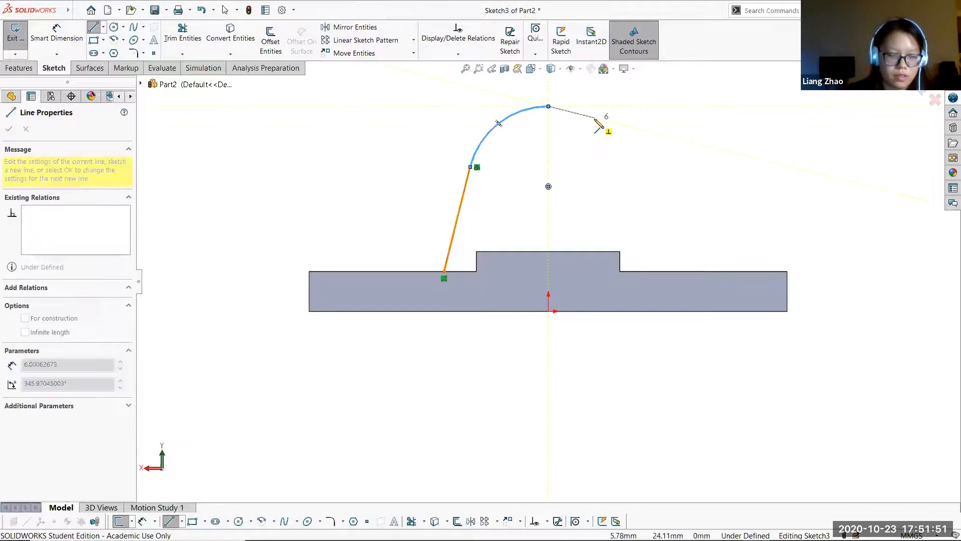
pyautogui.press('Escape')
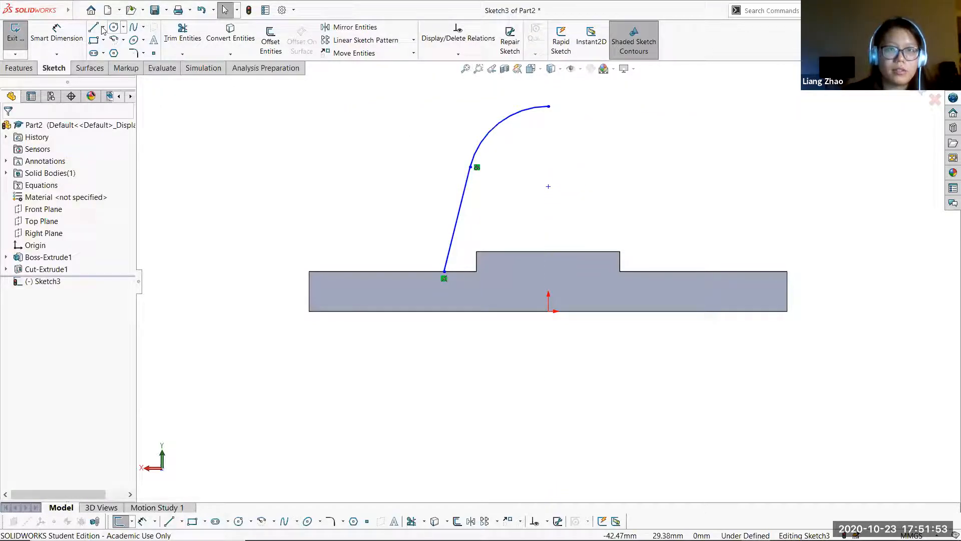
# - Sketch a horizontal line about 13 mm from the slanted line's foot to above the origin, plus a vertical construction line about 23 mm up from its end
pyautogui.press('l')
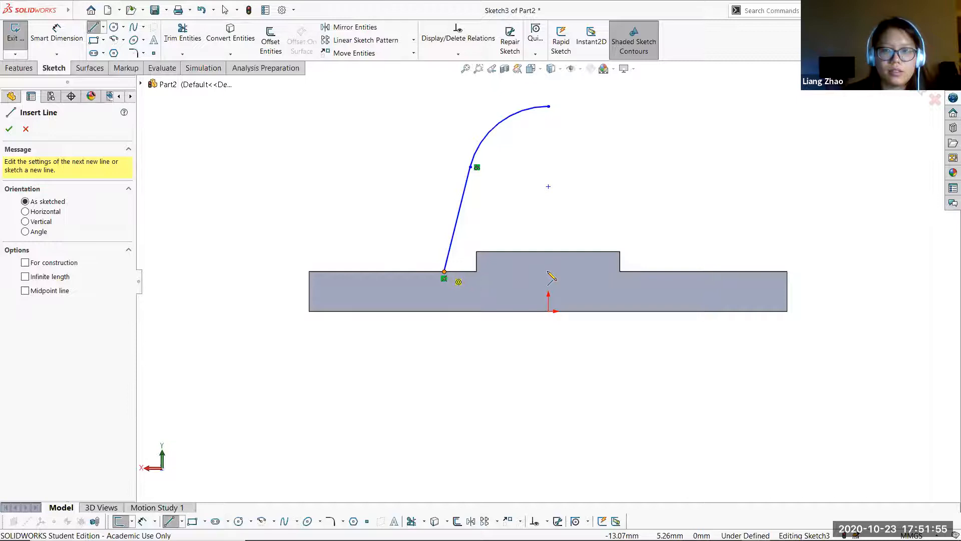
pyautogui.click(444, 271)
pyautogui.click(549, 272)
pyautogui.press('Escape')
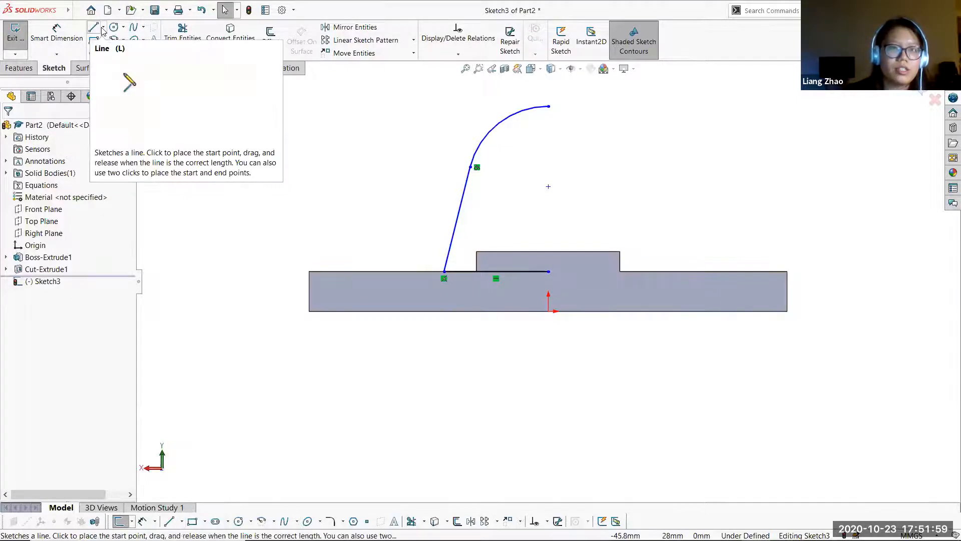
pyautogui.press('l')
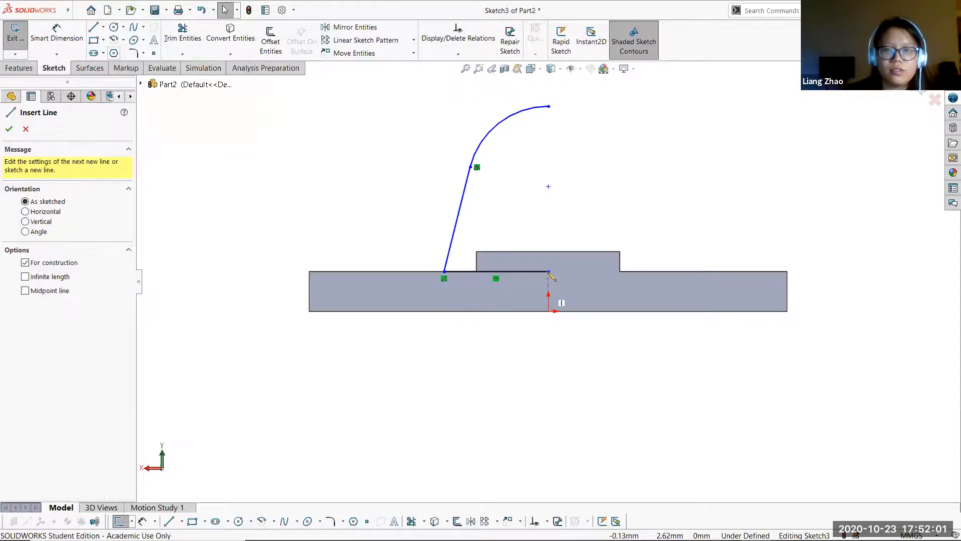
pyautogui.click(549, 90)
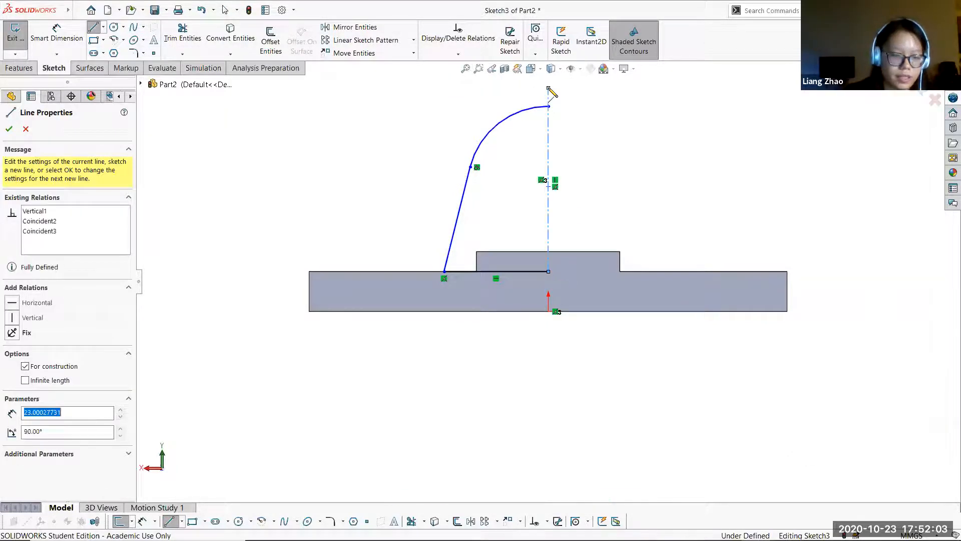
pyautogui.press('Escape')
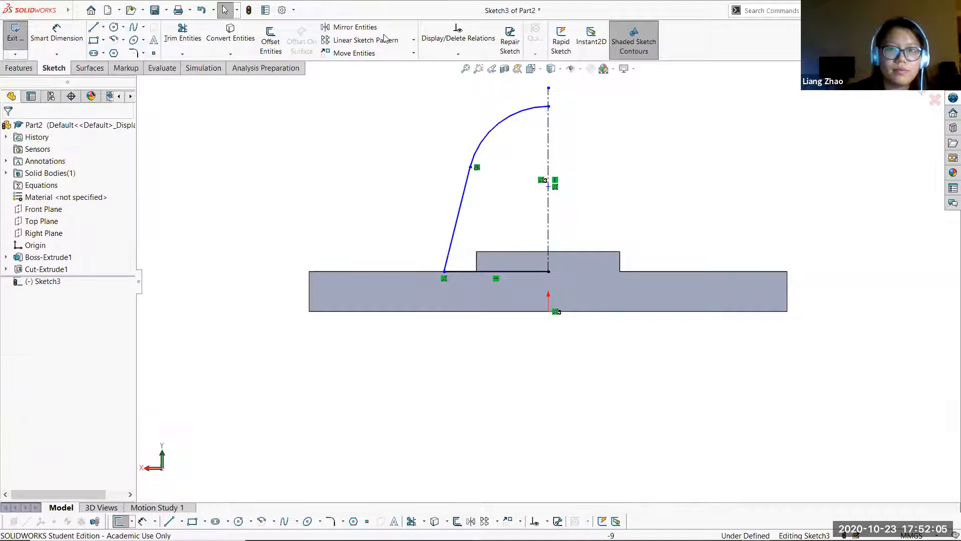
# - Mirror the arc, the slanted line and the horizontal base line about the vertical construction line to close the profile
pyautogui.click(373, 30)
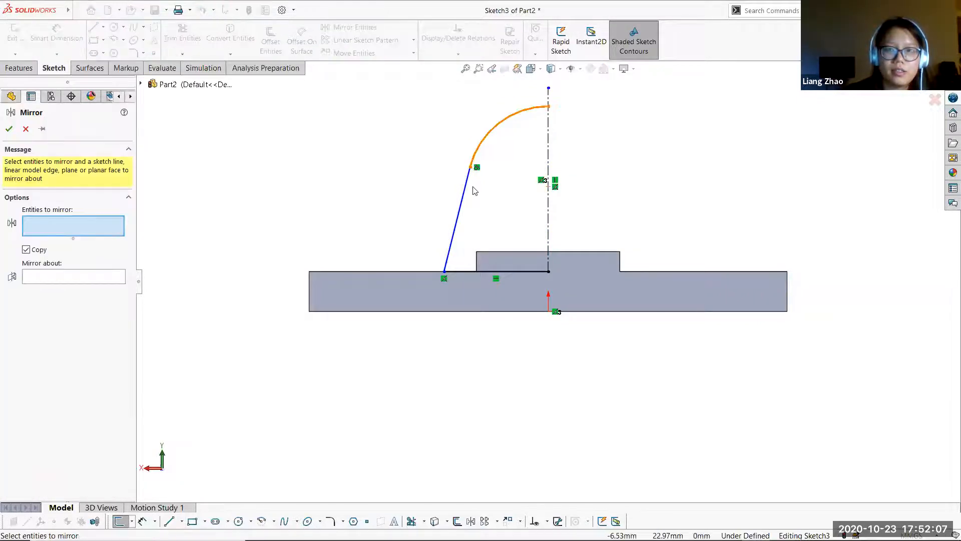
pyautogui.click(465, 202)
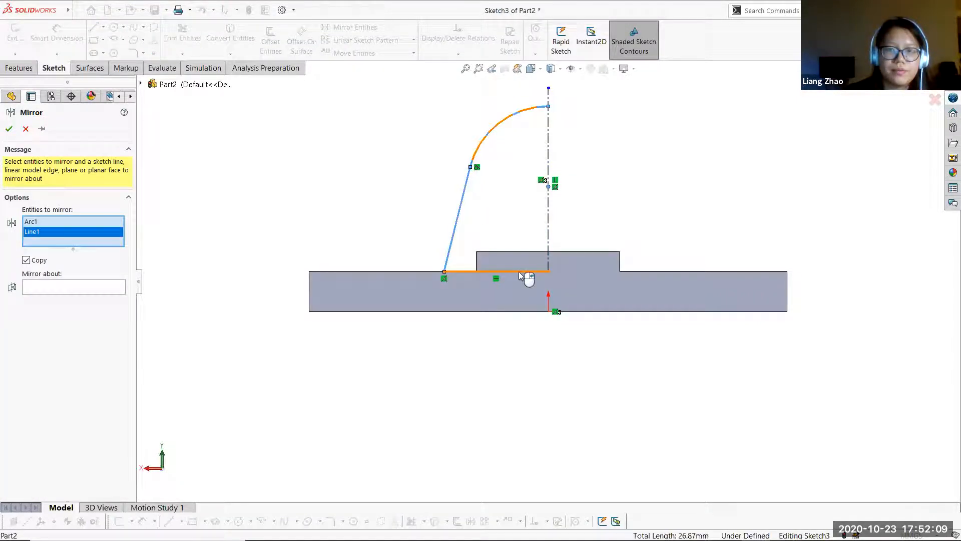
pyautogui.click(521, 275)
pyautogui.rightClick(521, 276)
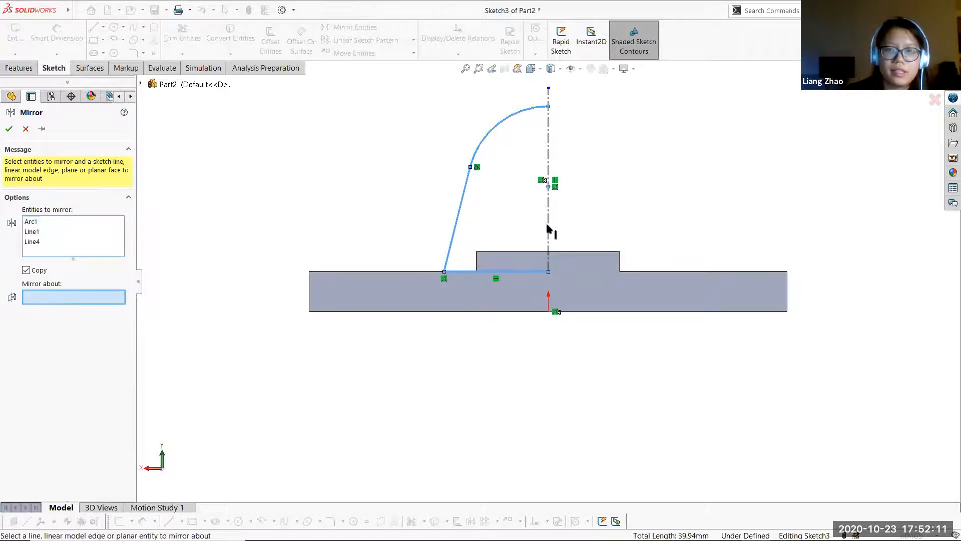
pyautogui.click(549, 228)
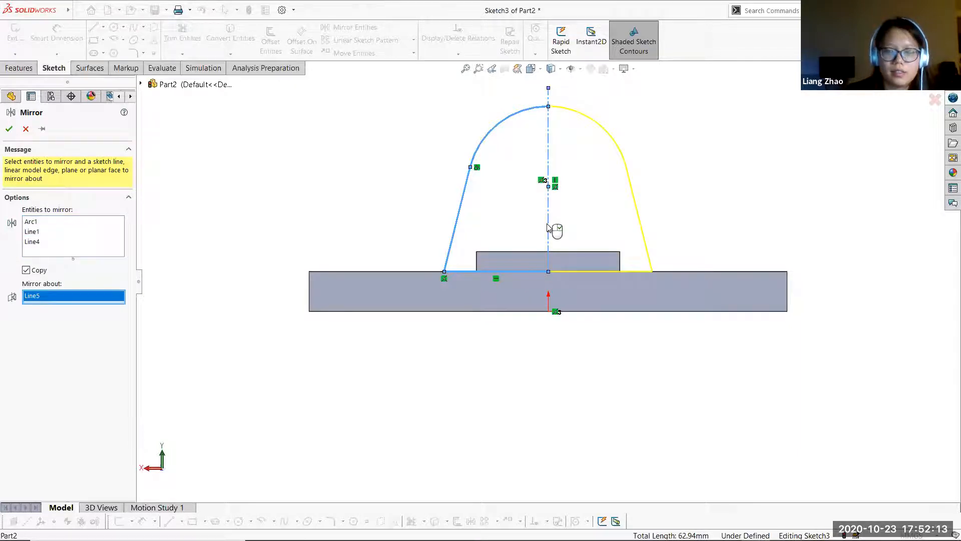
pyautogui.rightClick(603, 209)
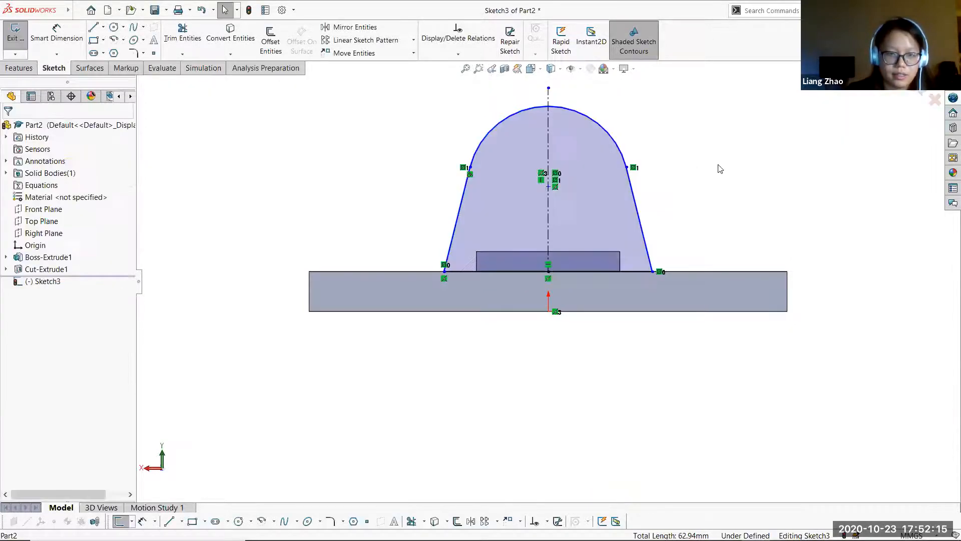
# - Sketch a circle of about 5.7 mm radius inside the upper part of the profile, centered on the vertical construction line
pyautogui.keyDown('ctrl'); pyautogui.moveTo(718, 167); pyautogui.dragTo(652, 244, button='middle'); pyautogui.keyUp('ctrl')
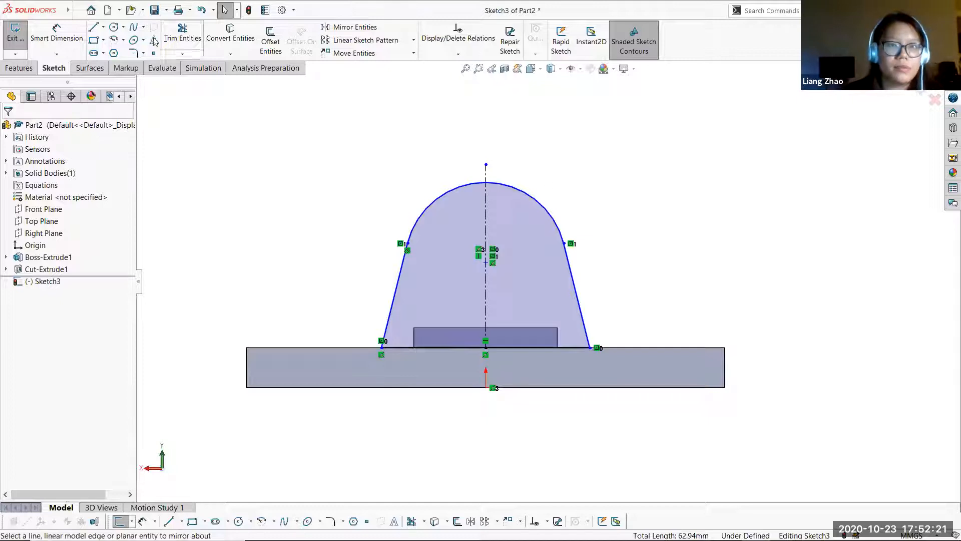
pyautogui.click(114, 27)
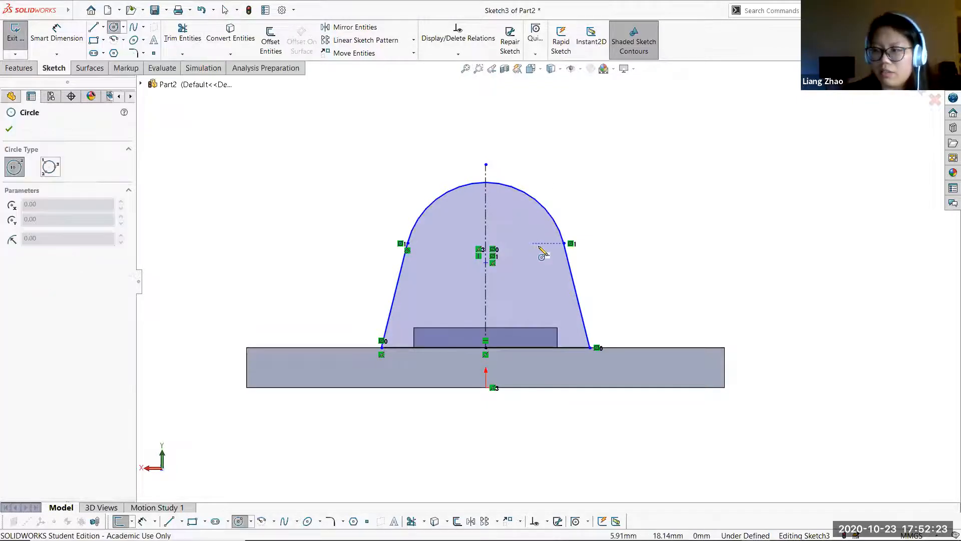
pyautogui.click(485, 239)
pyautogui.click(527, 222)
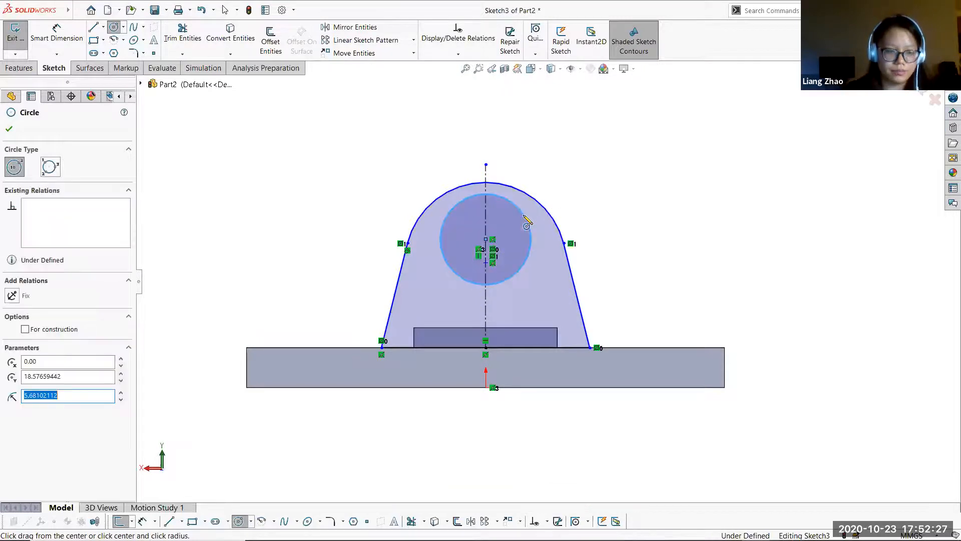
pyautogui.press('Escape')
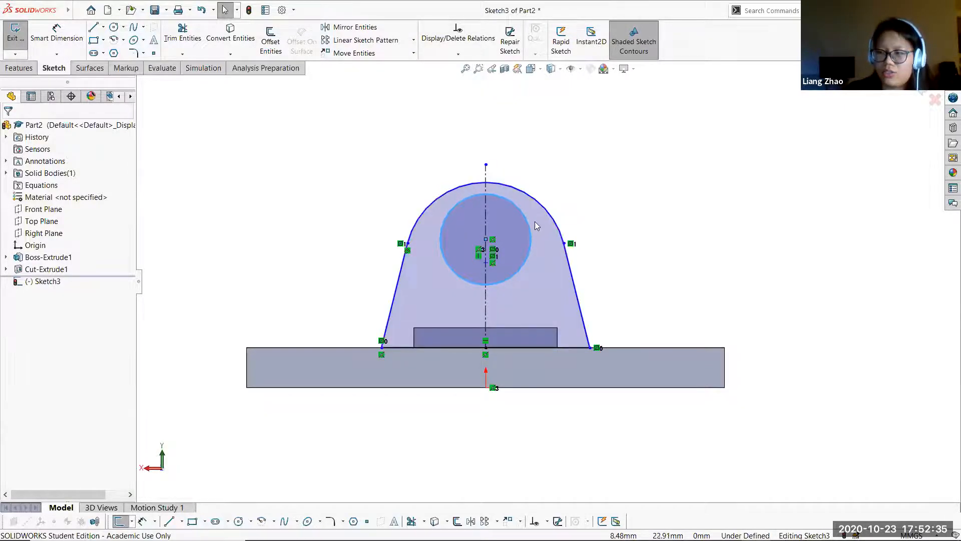
# - Add a Concentric relation between the circle and the profile's outer arc
pyautogui.click(472, 56)
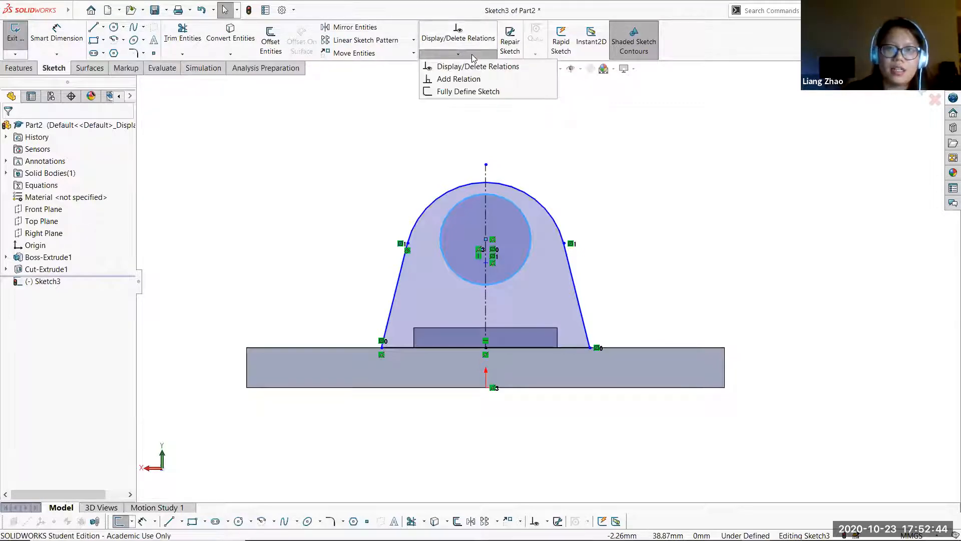
pyautogui.click(483, 83)
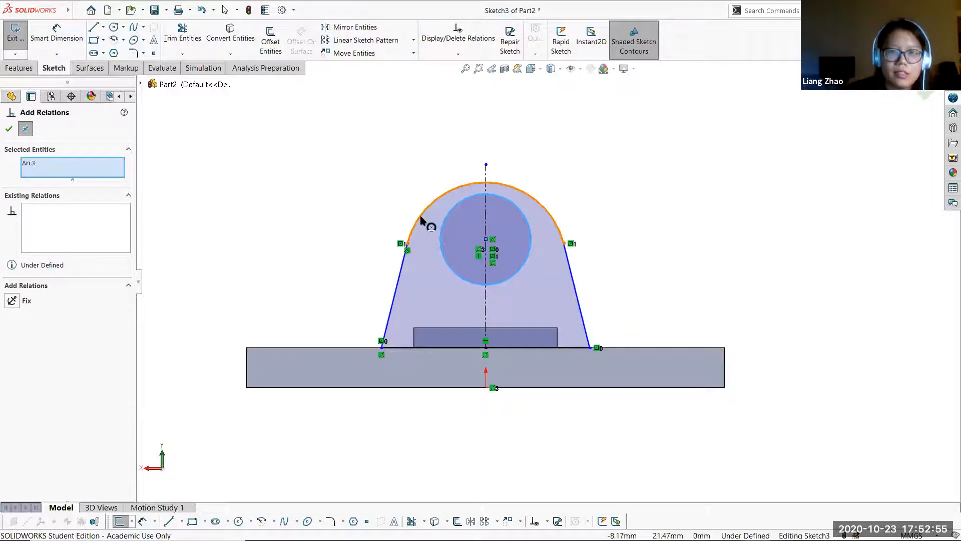
pyautogui.click(549, 217)
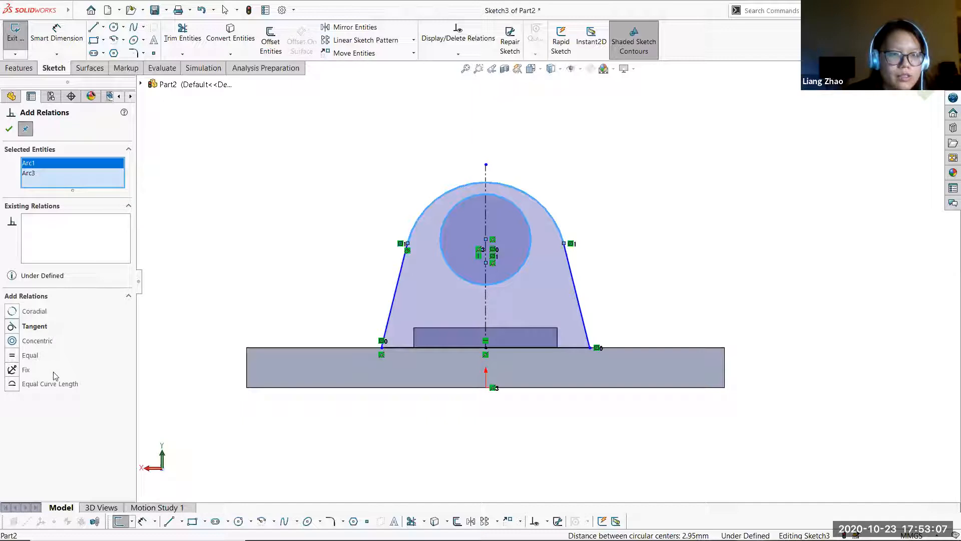
pyautogui.click(12, 341)
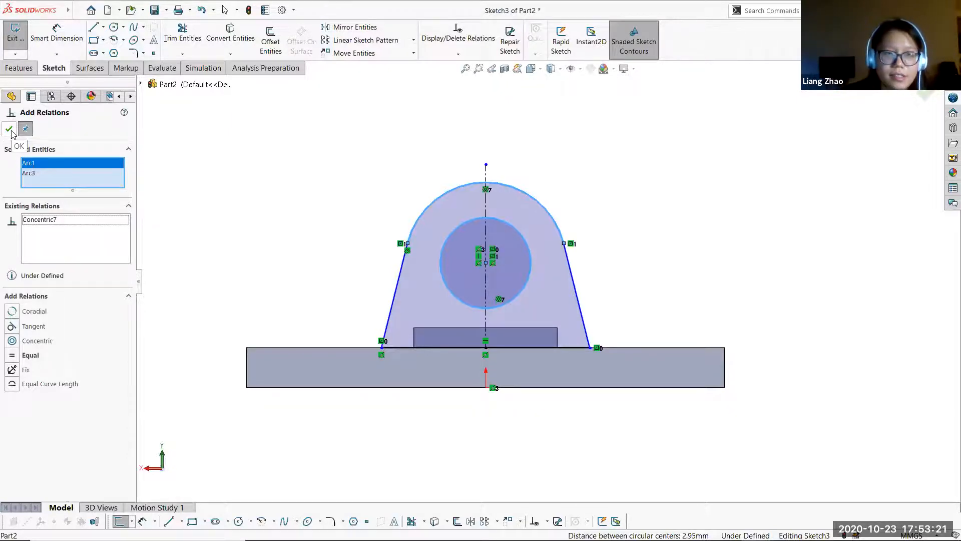
pyautogui.press('Escape')
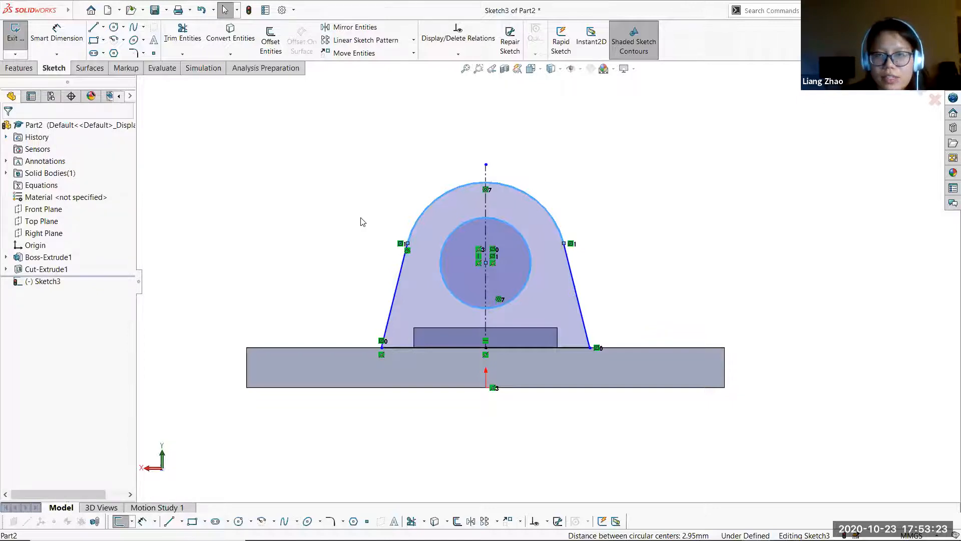
pyautogui.press('Escape')
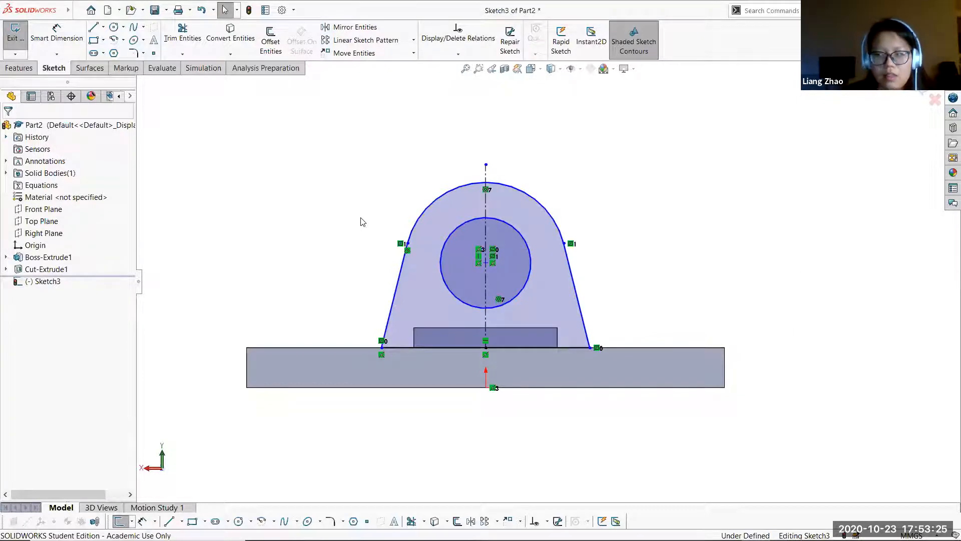
# - Dimension the outer angle between the profile's left slanted side and the base shoulder's top edge as 95 degrees
pyautogui.click(57, 33)
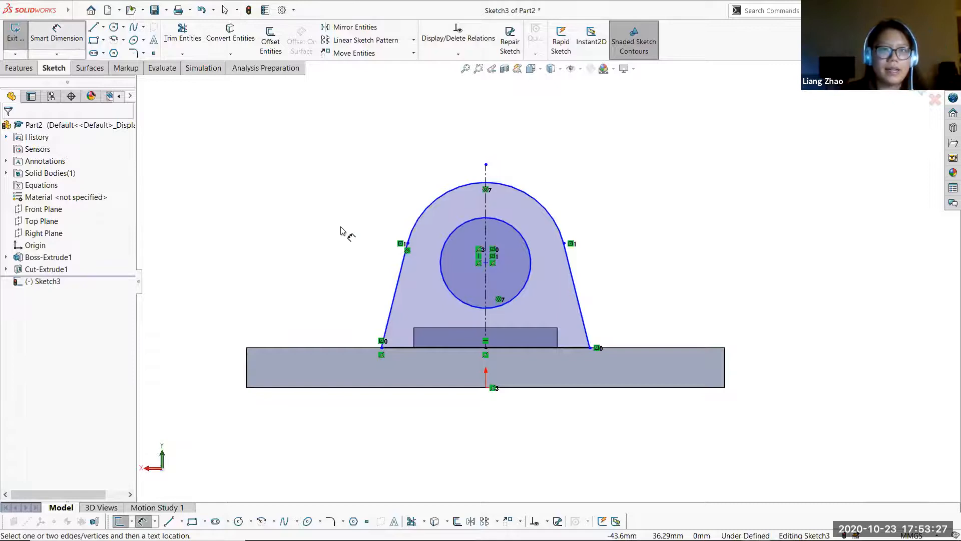
pyautogui.click(386, 321)
pyautogui.click(332, 347)
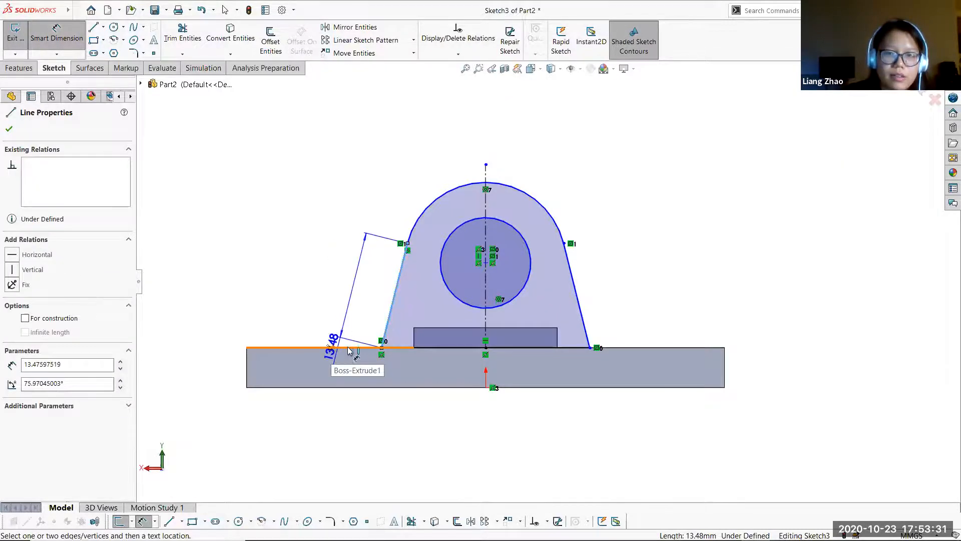
pyautogui.click(350, 347)
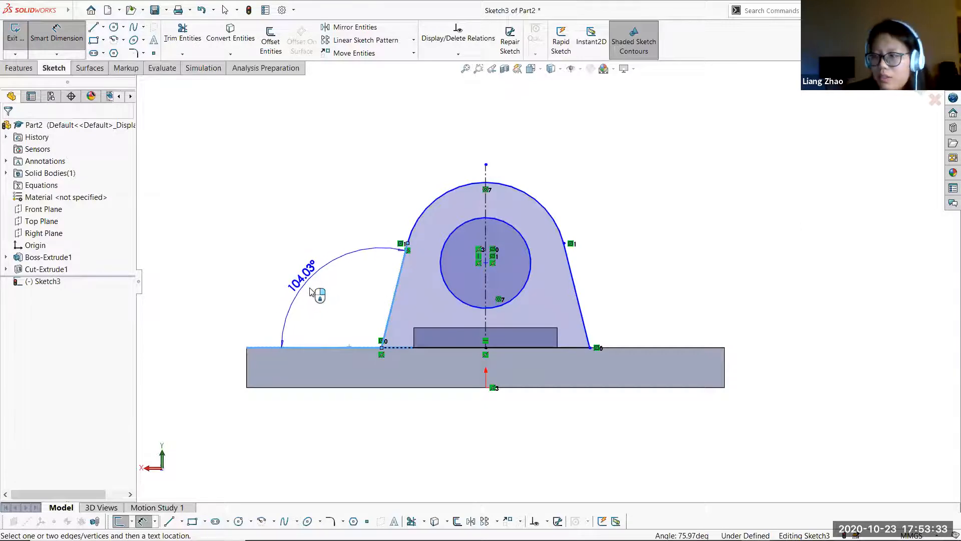
pyautogui.click(313, 293)
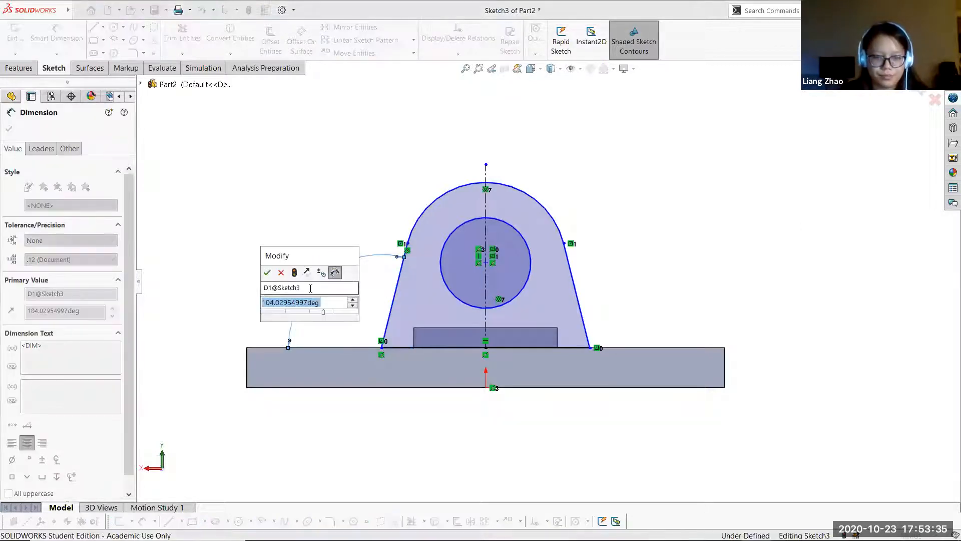
pyautogui.write('95')
pyautogui.press('Return')
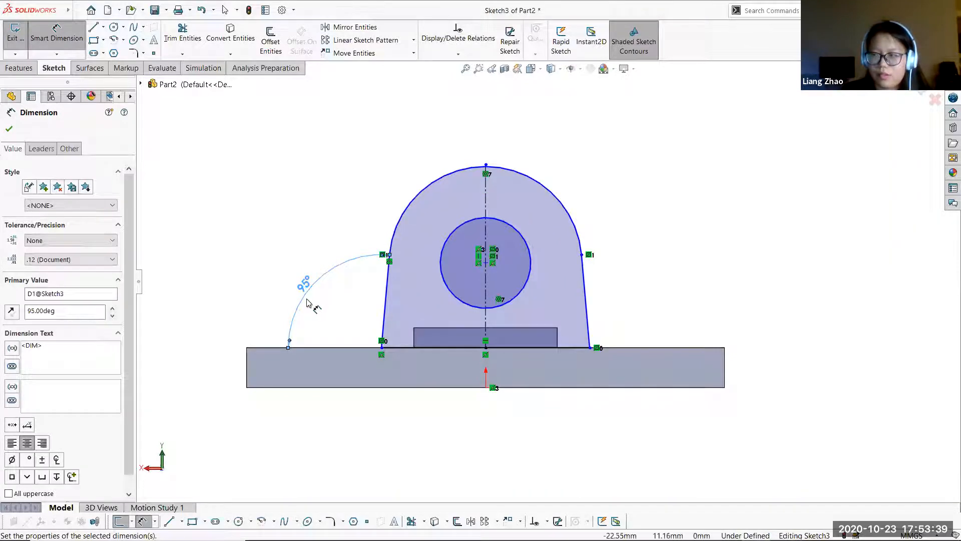
# - Dimension the diameter of the circle inside the upright profile as 14 mm
pyautogui.click(532, 272)
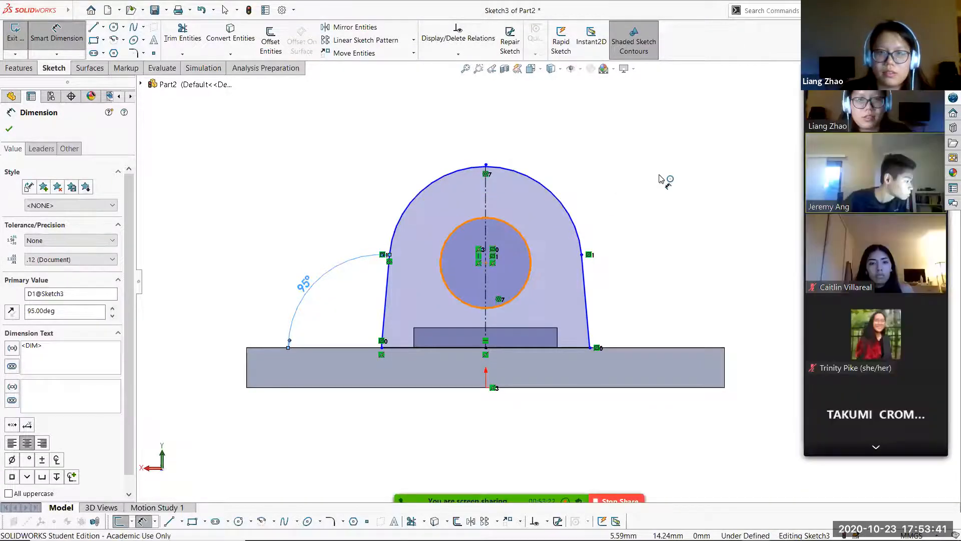
pyautogui.click(662, 179)
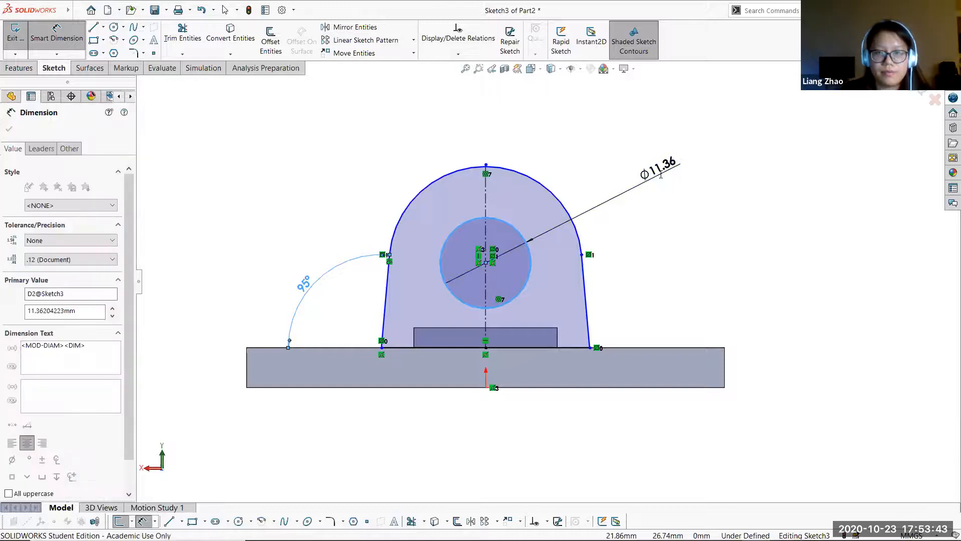
pyautogui.write('14')
pyautogui.press('Return')
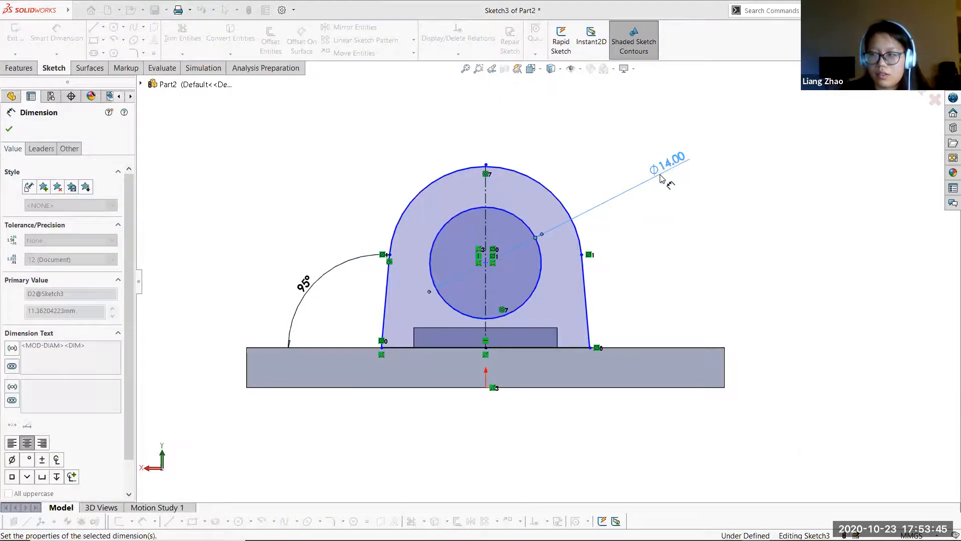
# - Dimension the height of the circle's center above the profile's bottom line as 12.5 mm
pyautogui.click(486, 263)
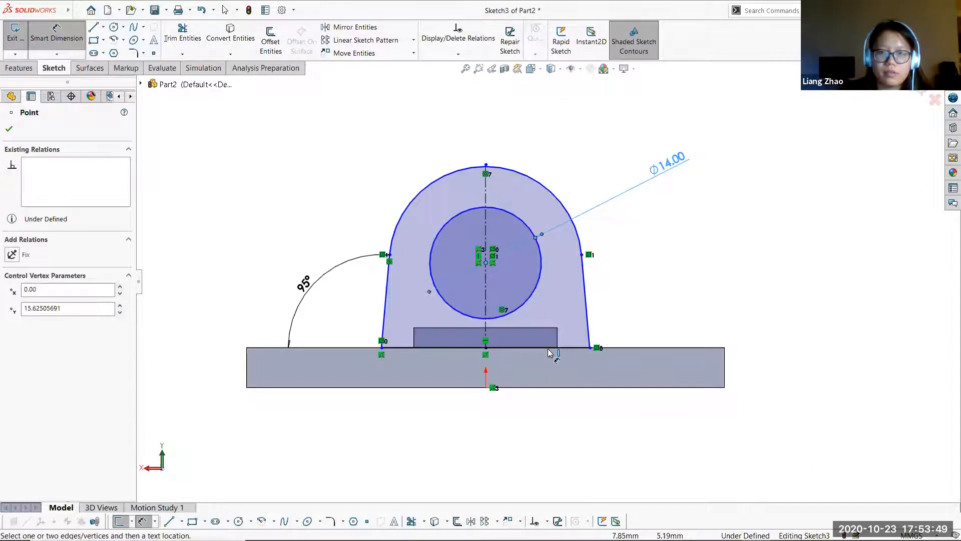
pyautogui.click(559, 347)
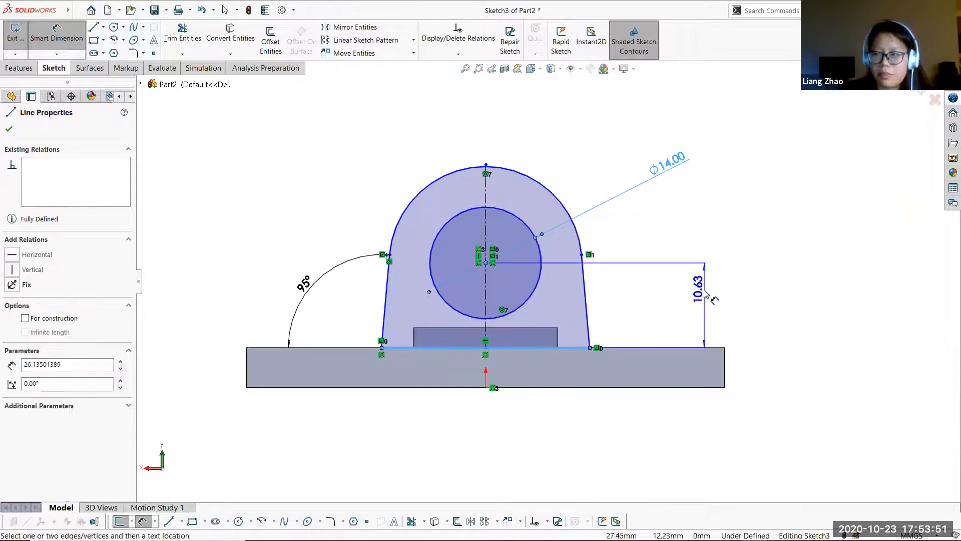
pyautogui.click(706, 295)
pyautogui.write('12.5')
pyautogui.press('Return')
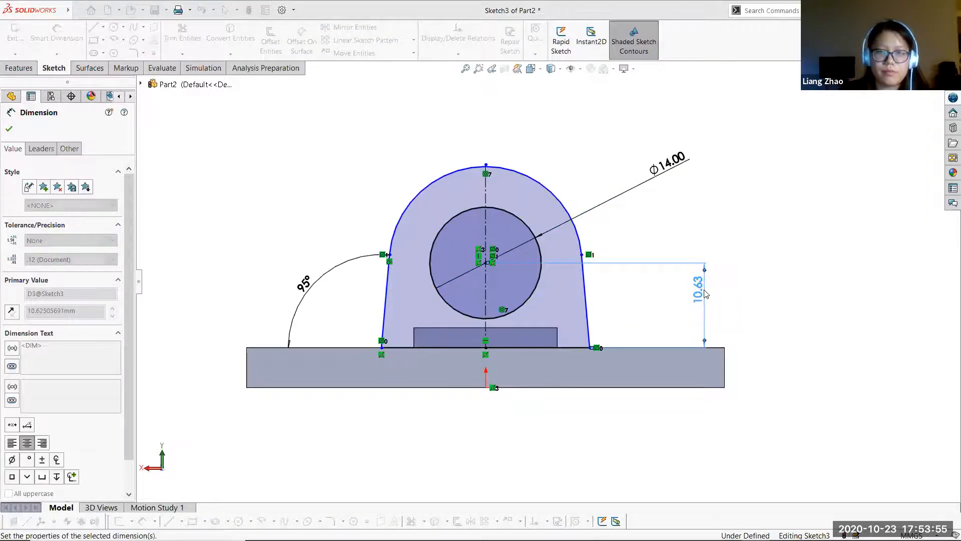
pyautogui.press('Escape')
pyautogui.press('Escape')
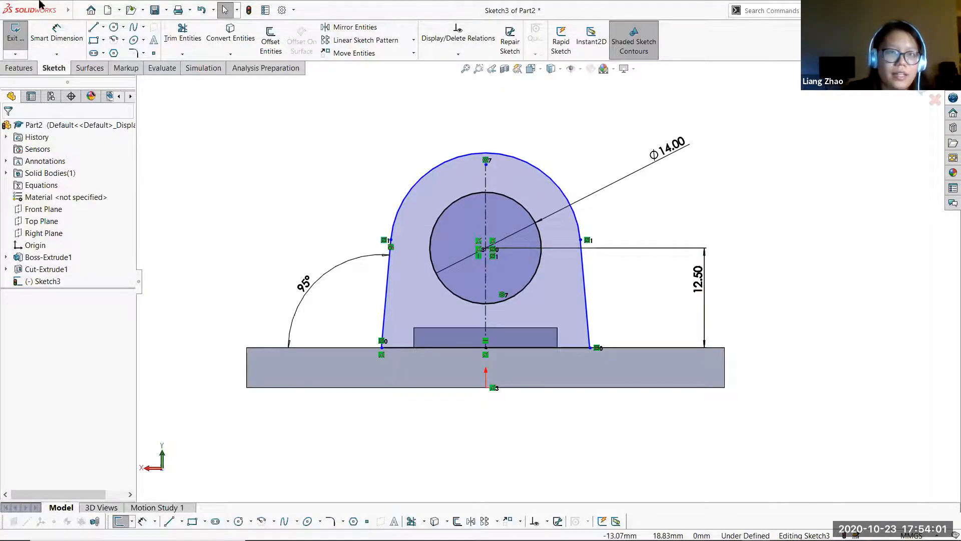
# - Dimension the full width of the profile's bottom line as 25 mm
pyautogui.click(57, 32)
pyautogui.click(408, 347)
pyautogui.click(497, 440)
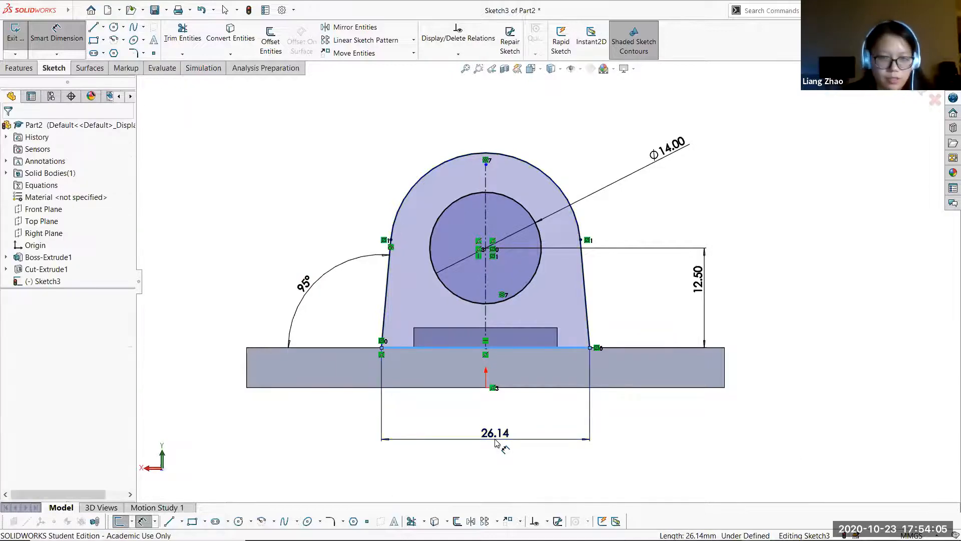
pyautogui.write('25')
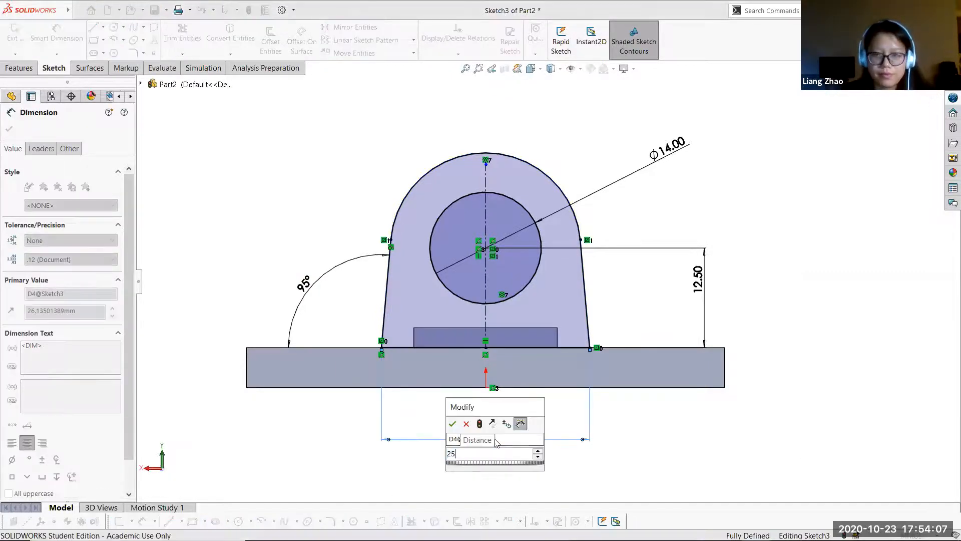
pyautogui.press('Return')
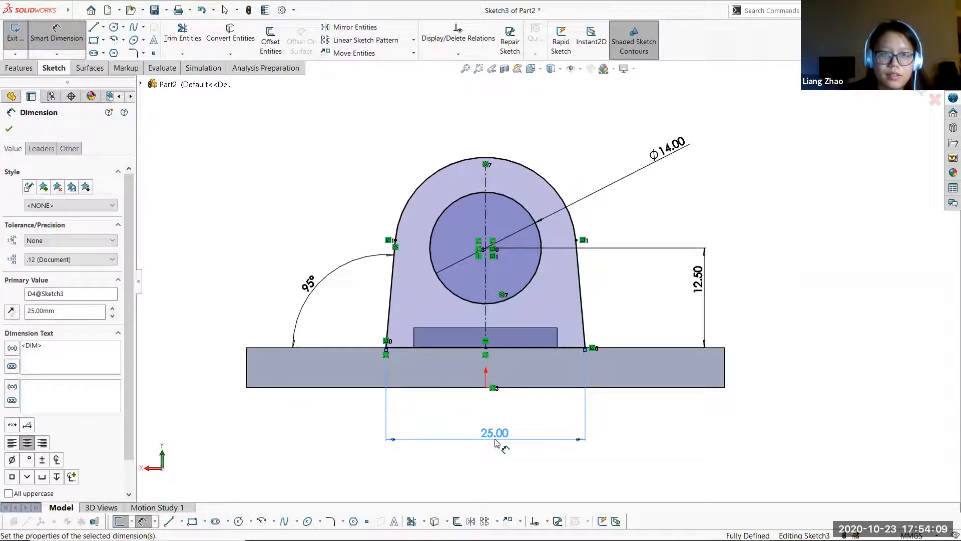
# - Review the existing sketch relations of the profile's top arc and its right slanted side
pyautogui.press('Escape')
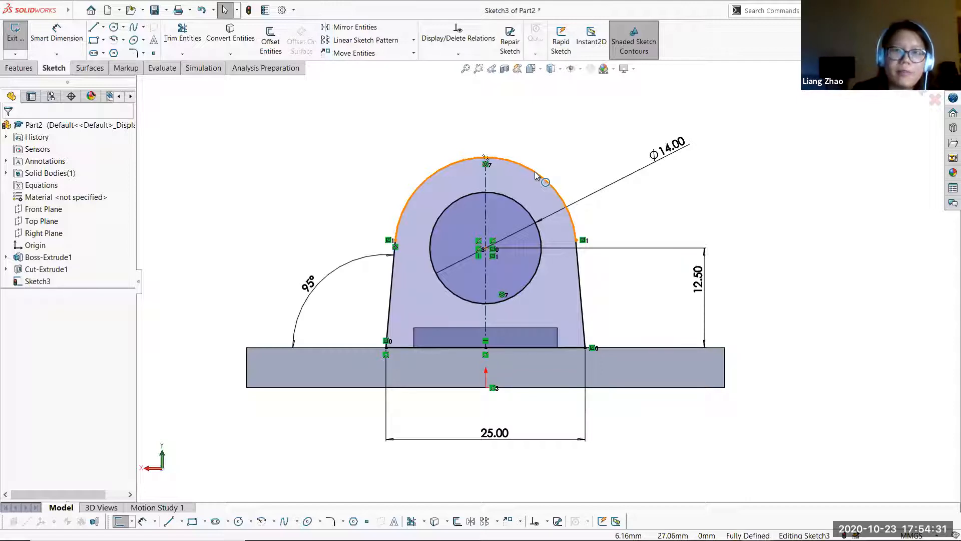
pyautogui.click(457, 54)
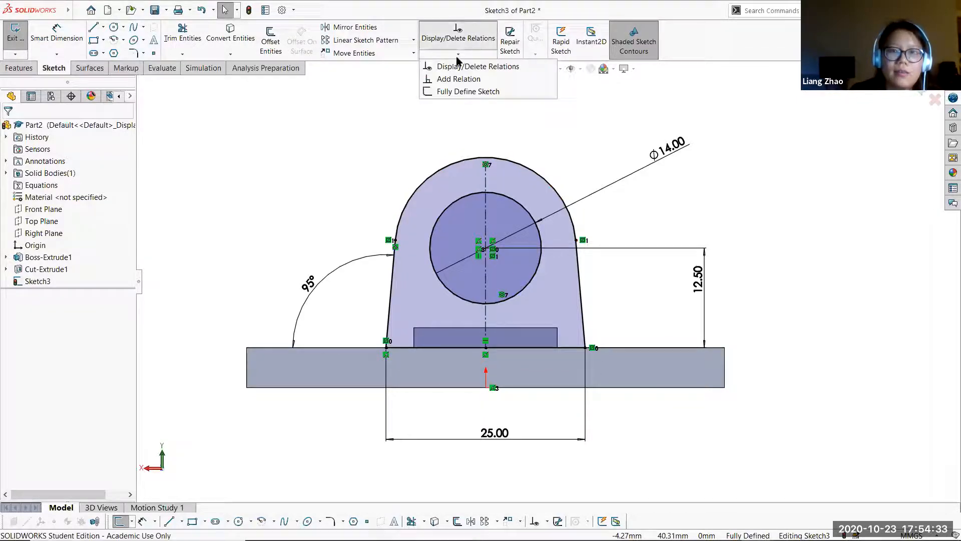
pyautogui.click(463, 67)
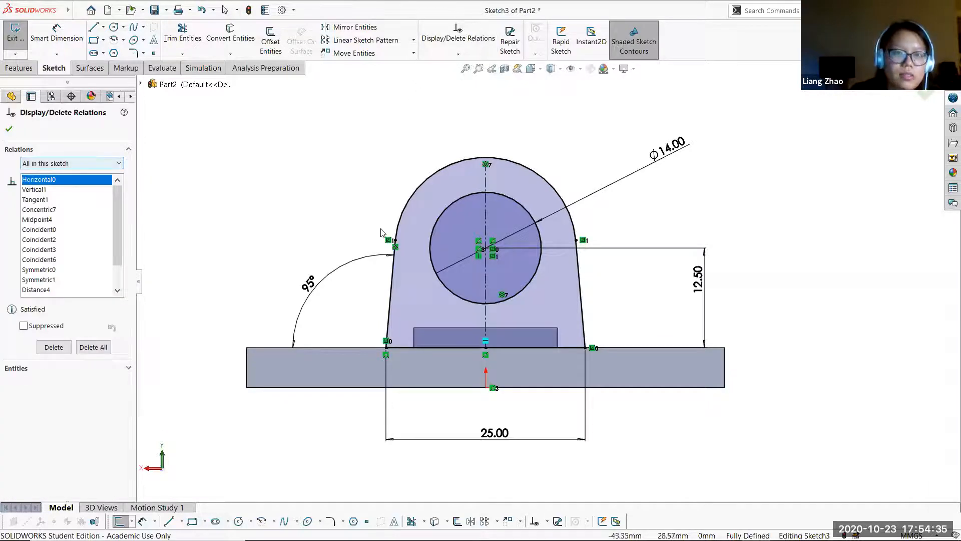
pyautogui.click(397, 221)
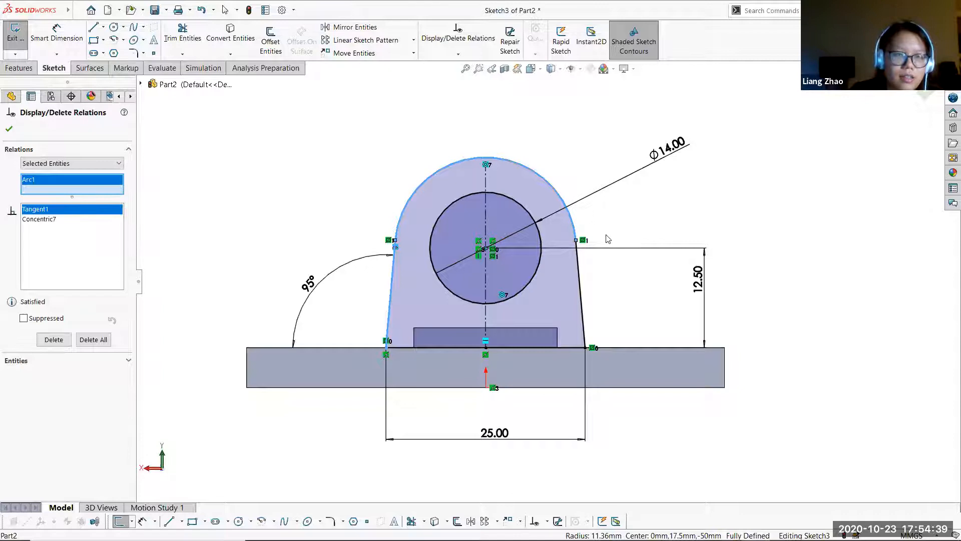
pyautogui.click(580, 289)
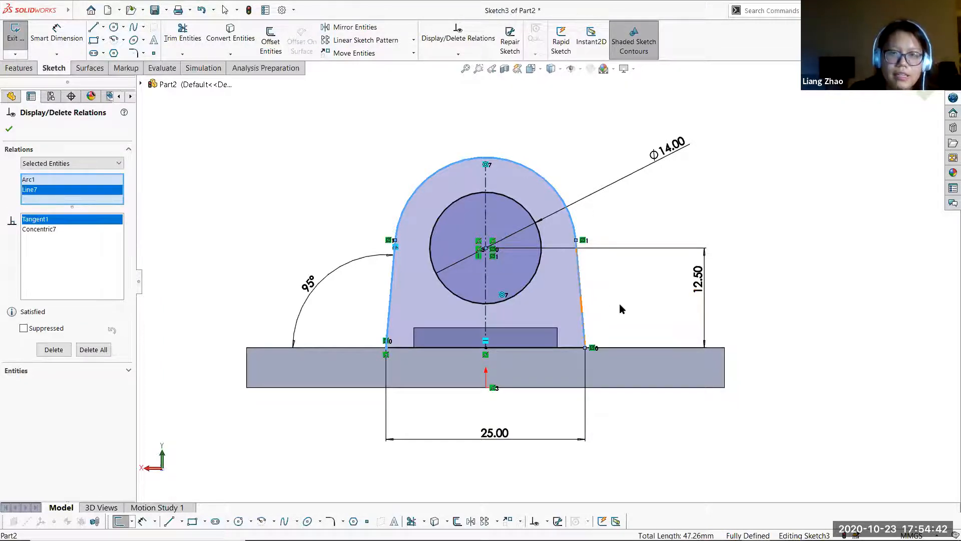
pyautogui.click(583, 316)
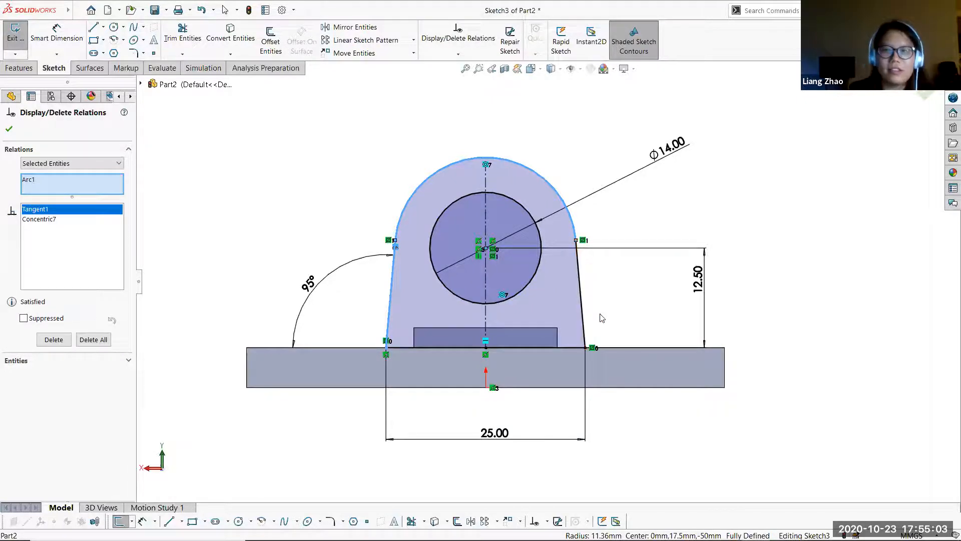
pyautogui.click(9, 129)
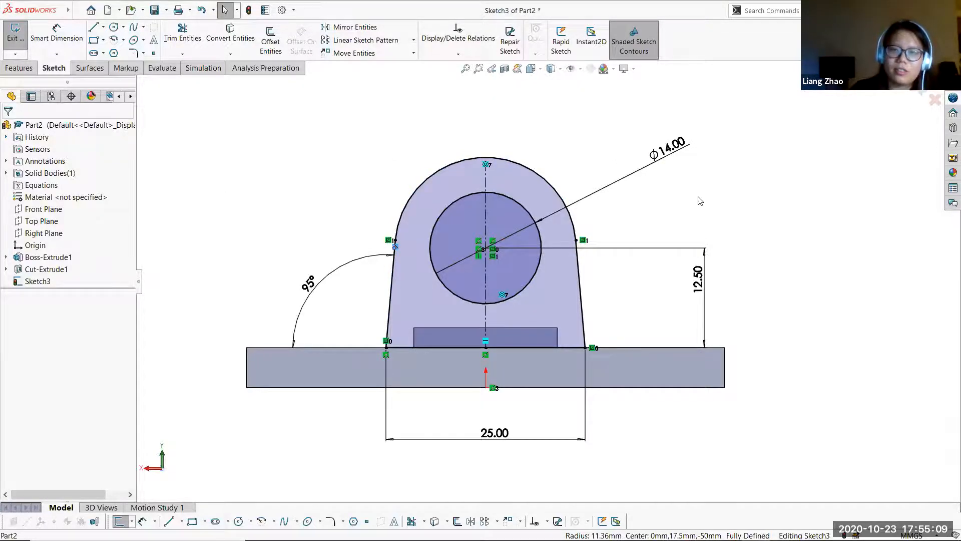
# - Exit the sketch and extrude the upright profile as a Blind boss 25 mm deep, with the direction reversed to run over the base
pyautogui.moveTo(691, 194); pyautogui.dragTo(687, 211, button='middle')
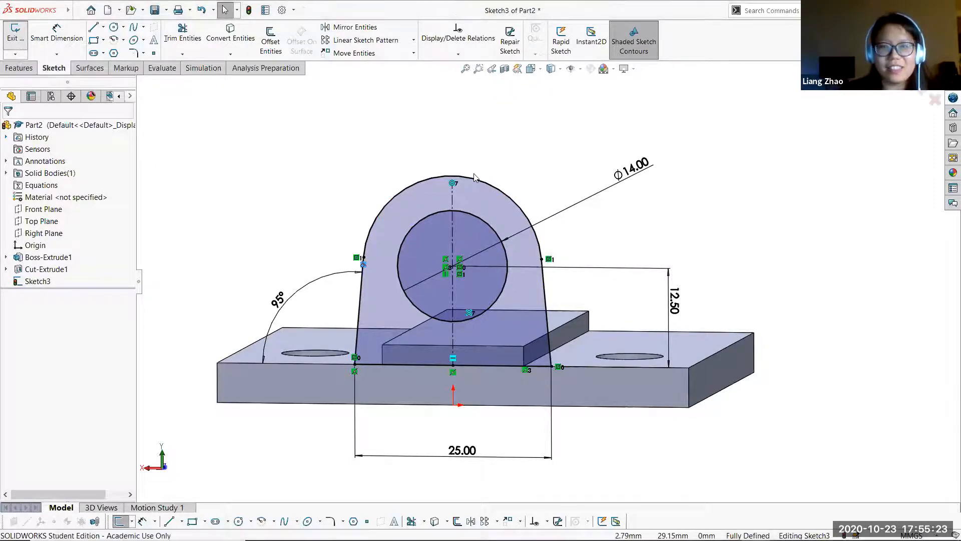
pyautogui.click(16, 34)
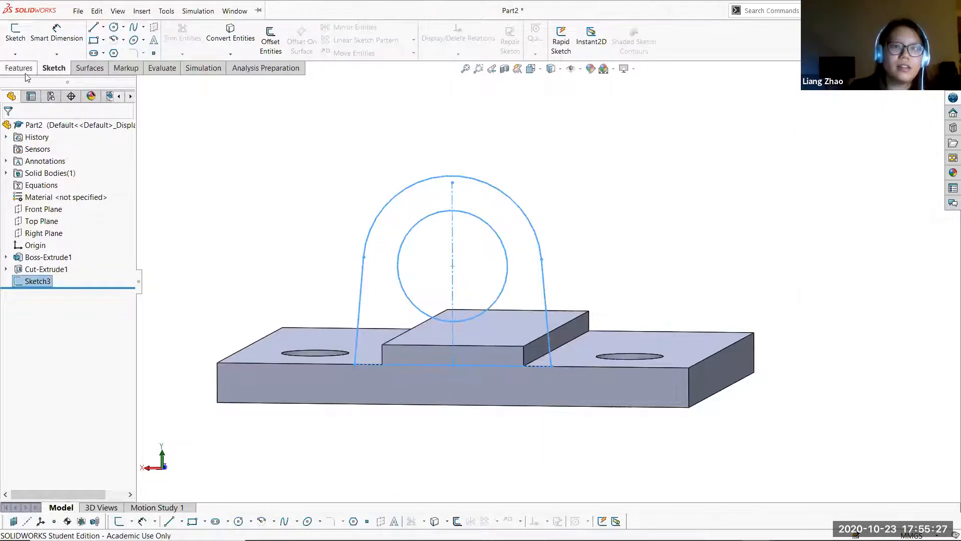
pyautogui.click(22, 68)
pyautogui.click(20, 40)
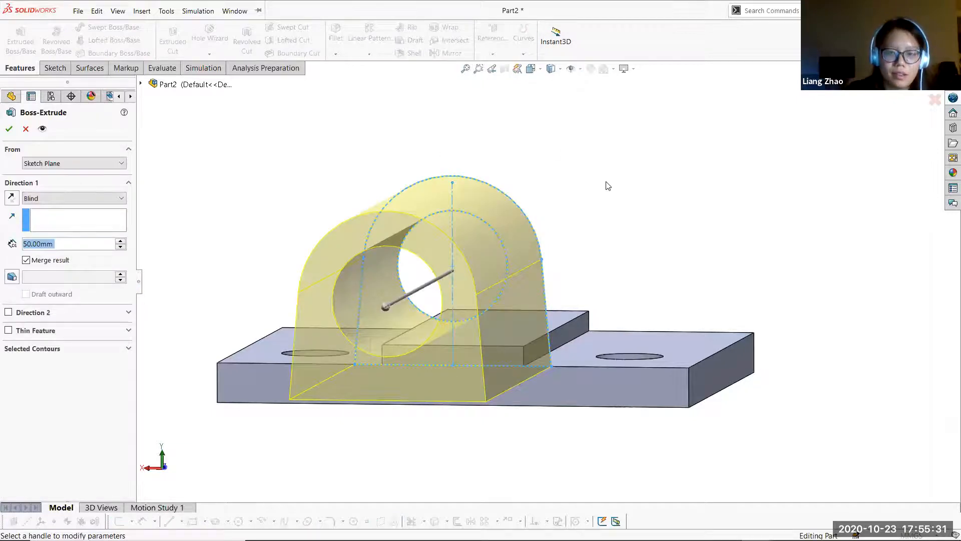
pyautogui.moveTo(613, 223); pyautogui.dragTo(525, 319, button='middle')
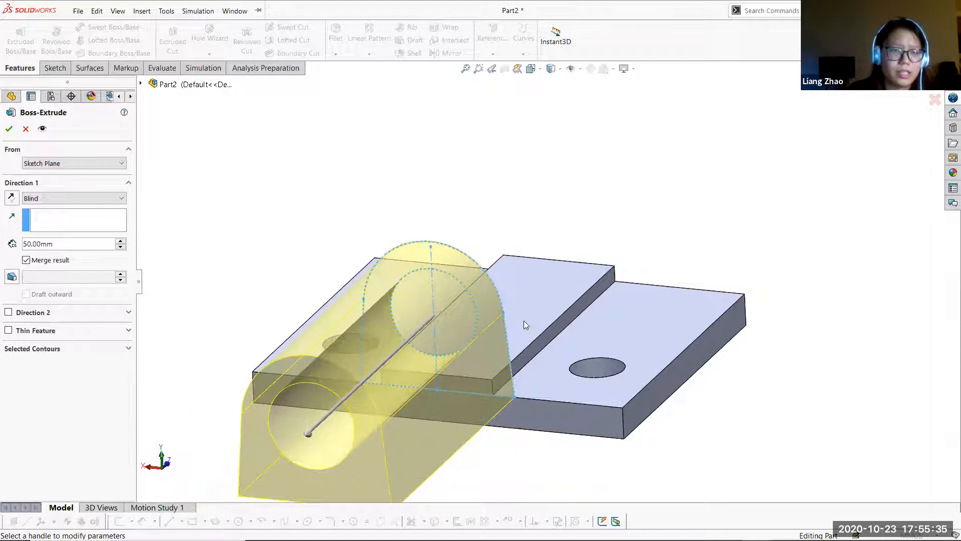
pyautogui.click(11, 198)
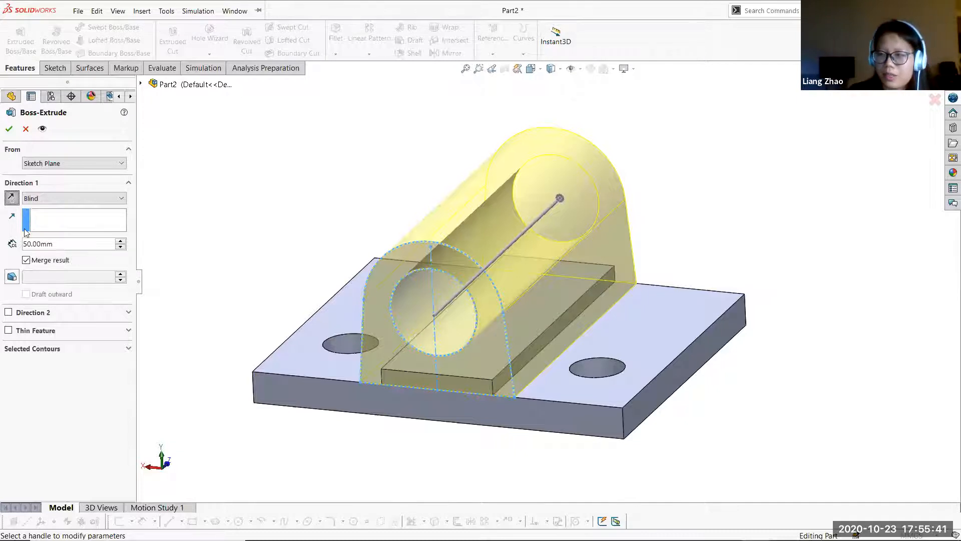
pyautogui.click(76, 246)
pyautogui.doubleClick(63, 245)
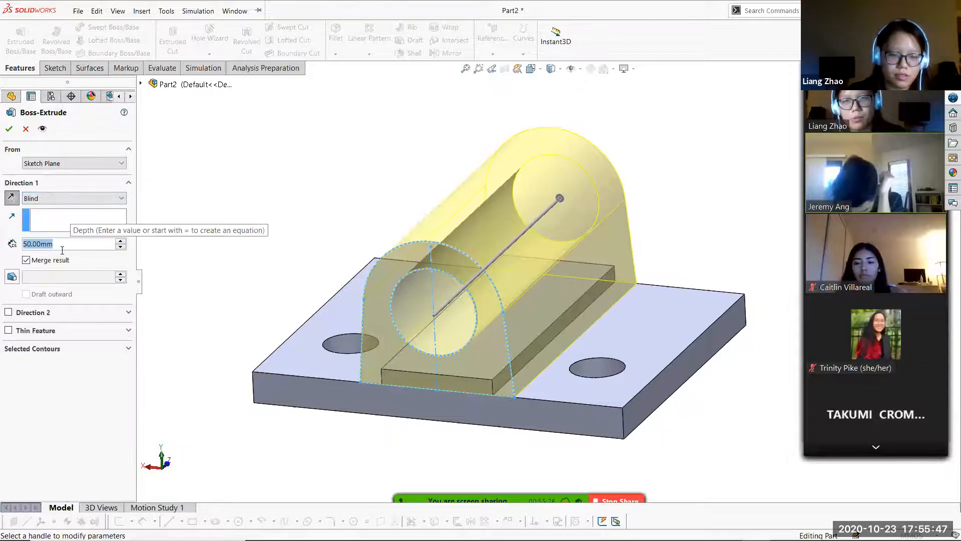
pyautogui.write('25')
pyautogui.press('Return')
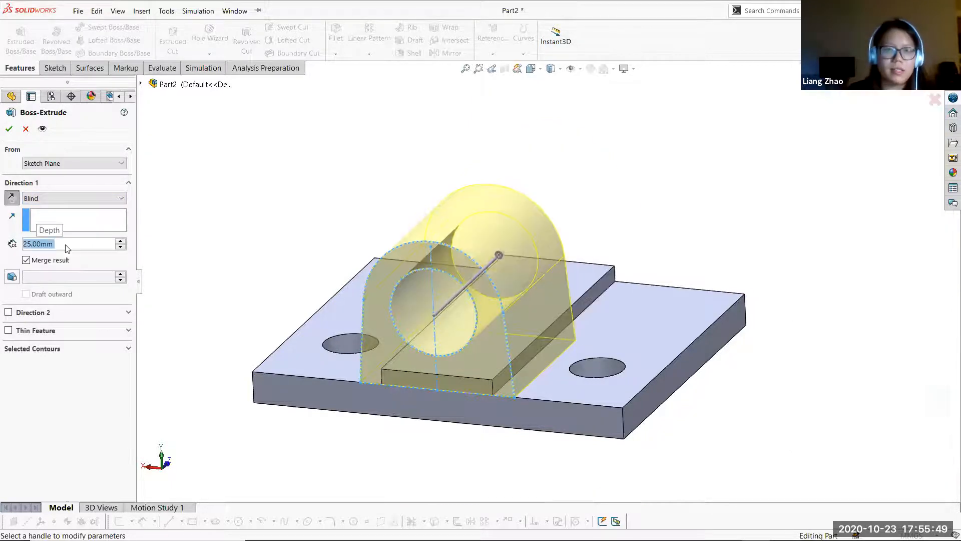
pyautogui.moveTo(348, 206); pyautogui.dragTo(369, 226, button='middle')
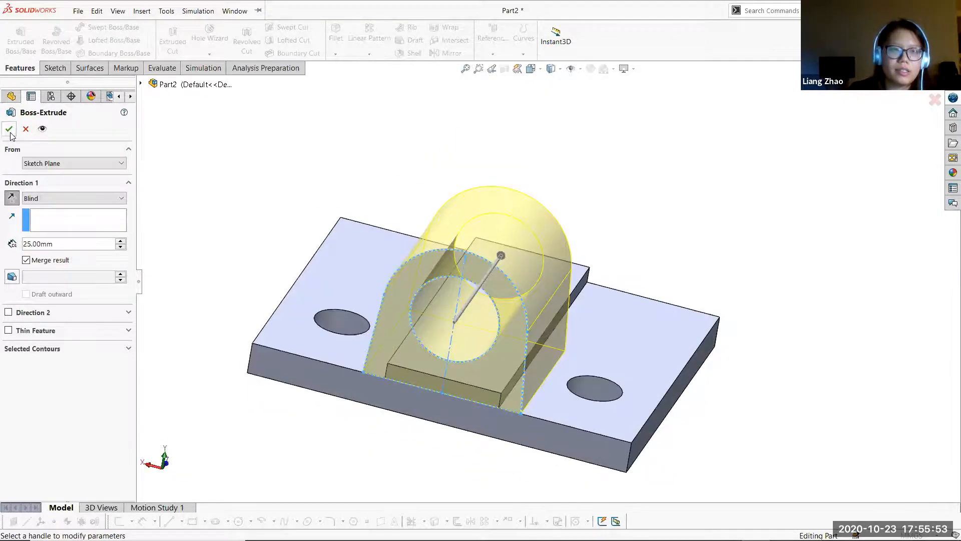
pyautogui.press('Return')
# - Mirror the upright boss, the stepped base and the hole cut about the base's end face opposite the upright
pyautogui.moveTo(680, 275); pyautogui.dragTo(655, 350, button='middle')
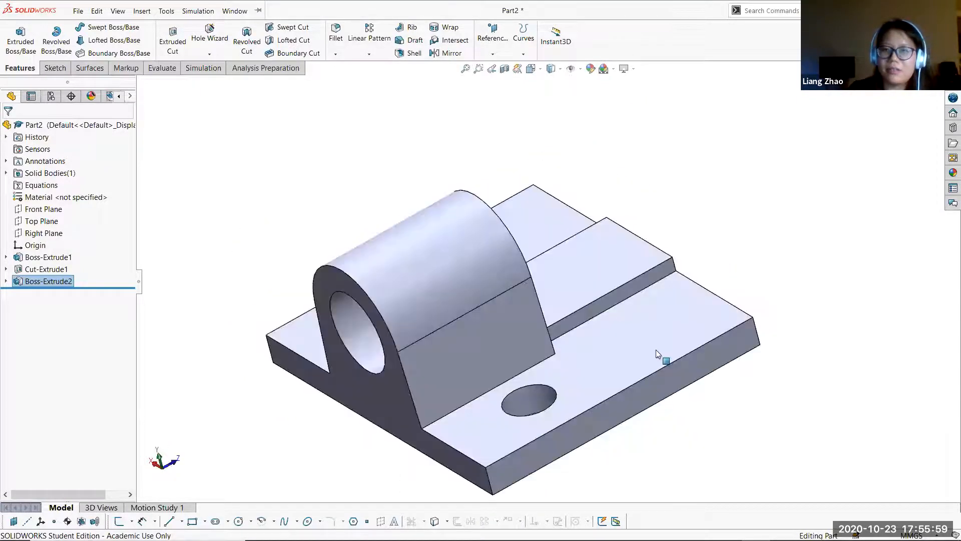
pyautogui.scroll(1, 656, 349)
pyautogui.scroll(-1, 694, 333)
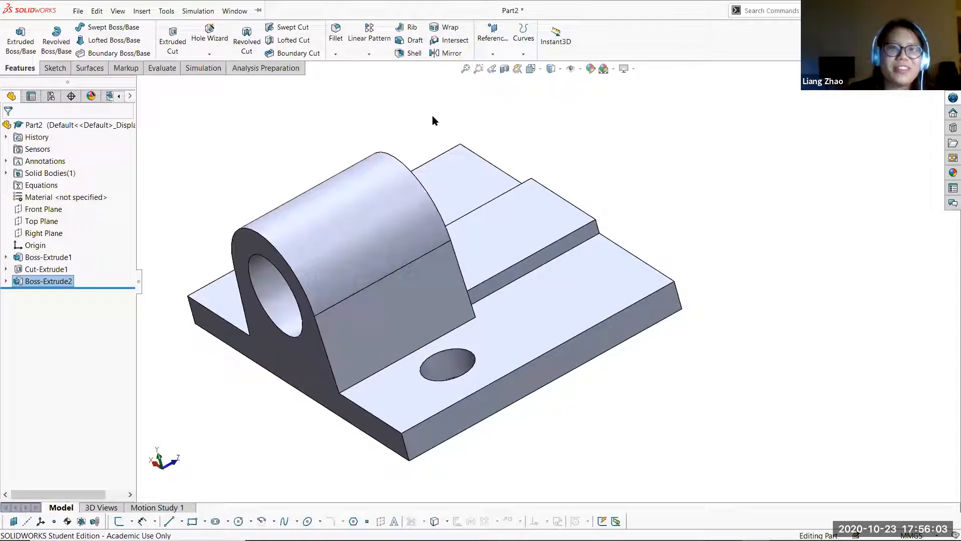
pyautogui.click(463, 54)
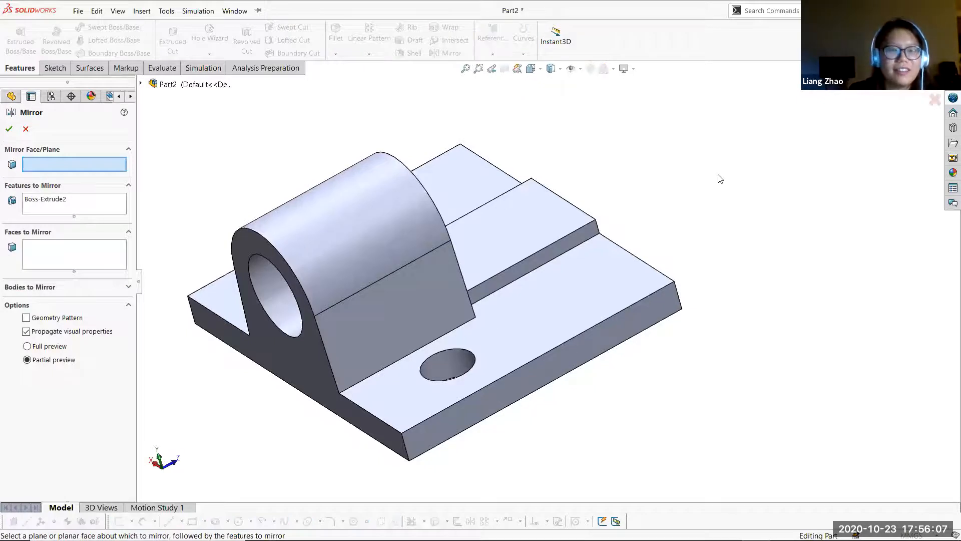
pyautogui.moveTo(719, 196); pyautogui.dragTo(731, 214, button='middle')
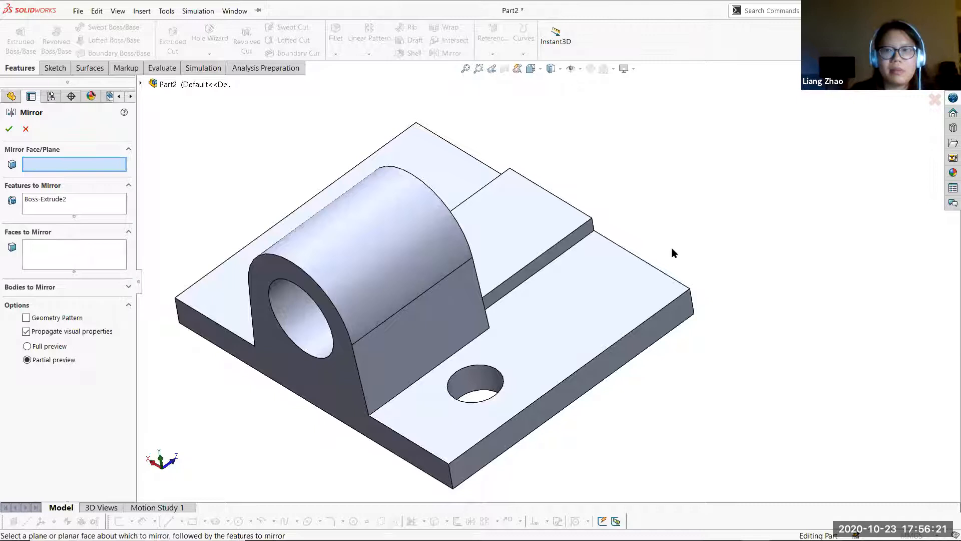
pyautogui.scroll(2, 696, 281)
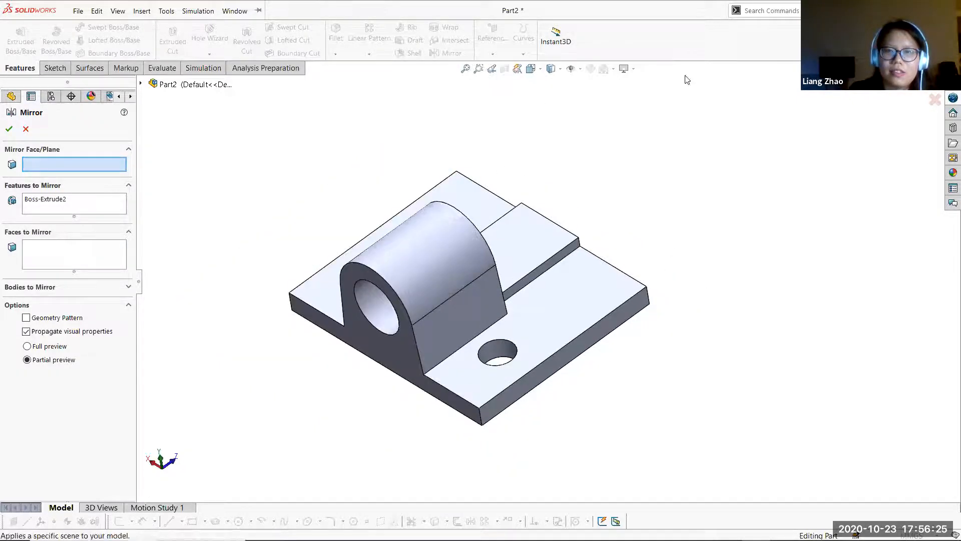
pyautogui.moveTo(651, 332); pyautogui.dragTo(629, 380, button='middle')
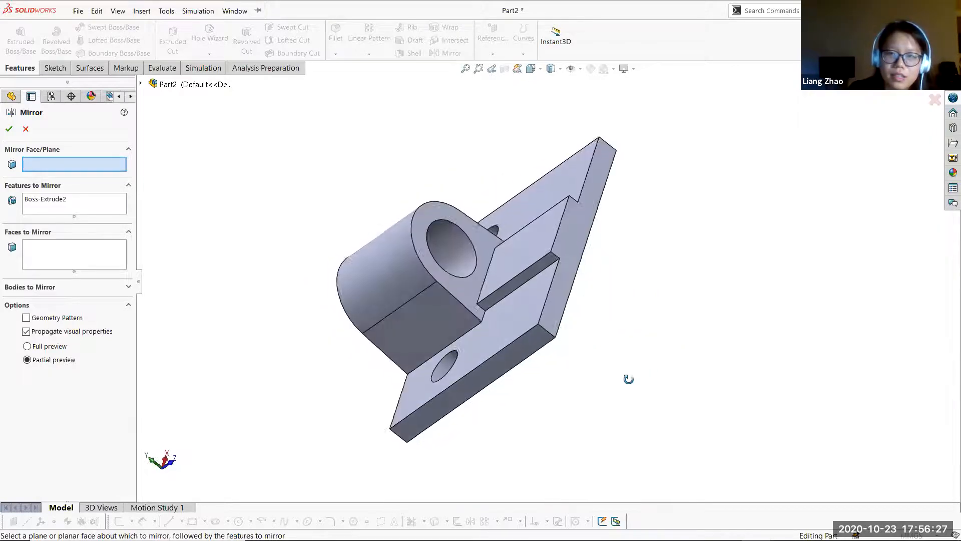
pyautogui.click(564, 245)
pyautogui.moveTo(654, 337); pyautogui.dragTo(664, 311, button='middle')
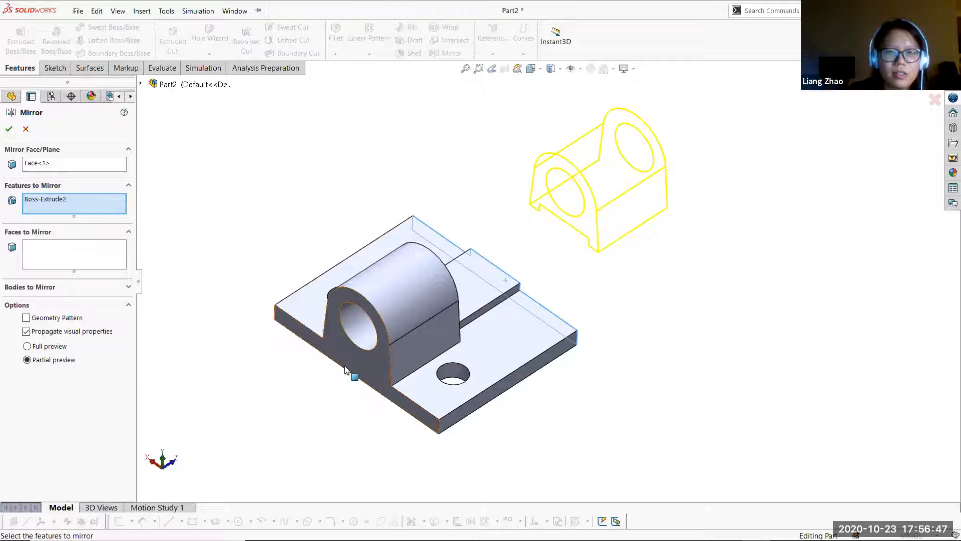
pyautogui.click(141, 84)
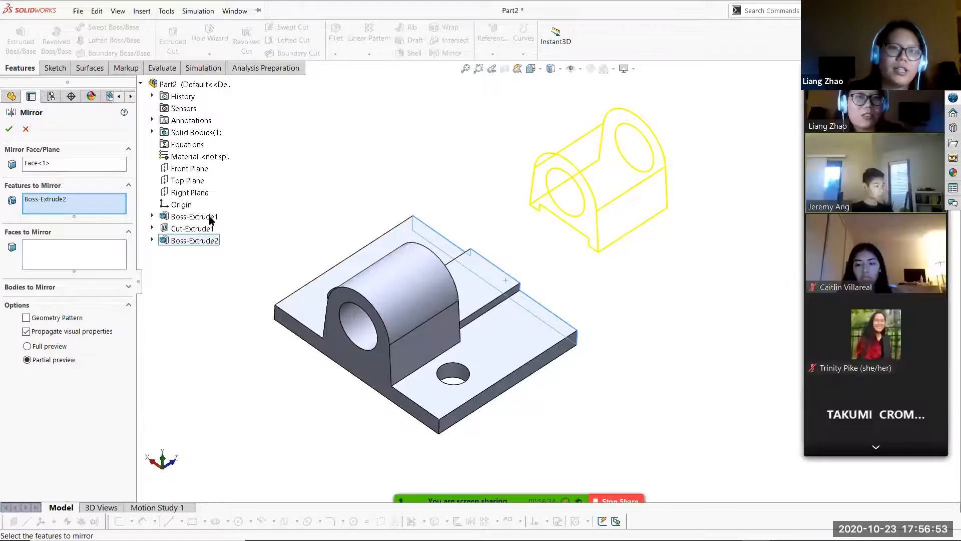
pyautogui.click(212, 217)
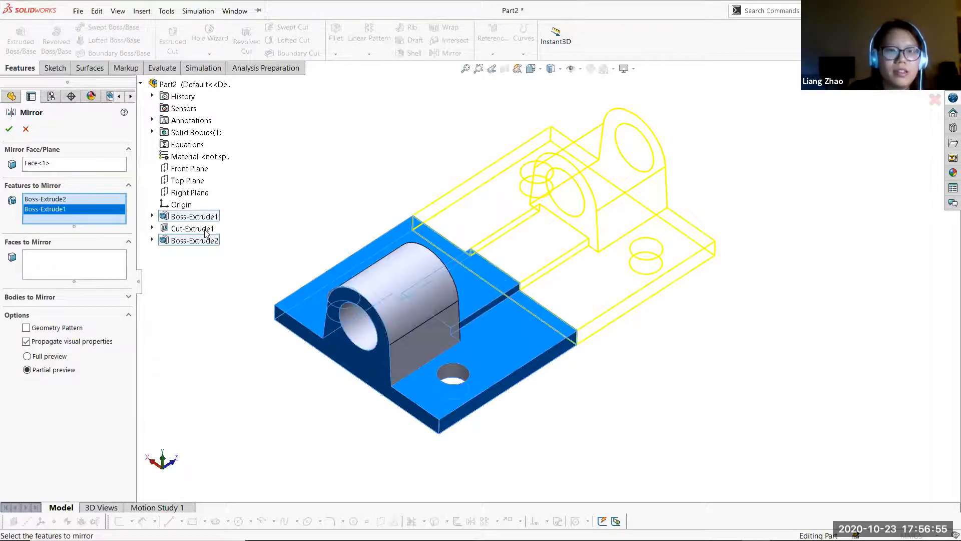
pyautogui.click(206, 230)
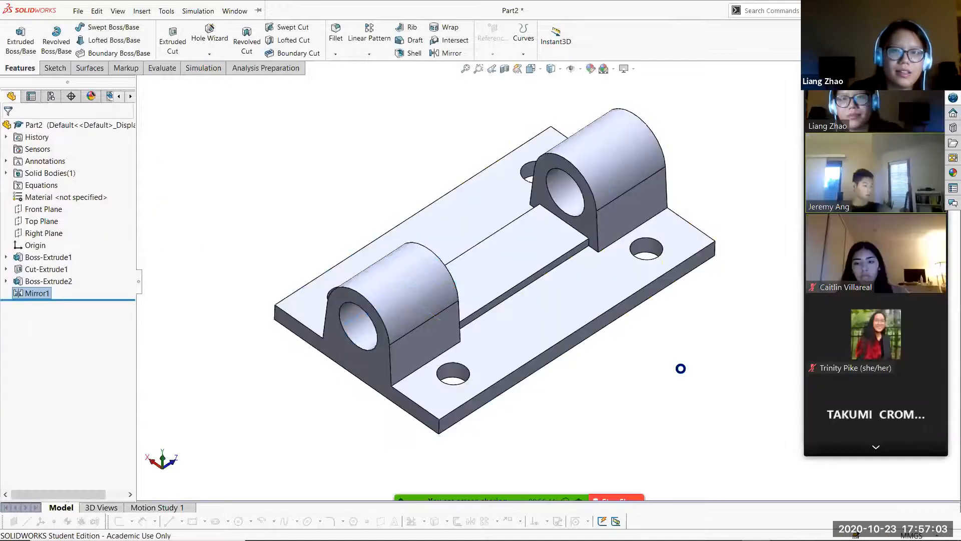
pyautogui.moveTo(683, 339); pyautogui.dragTo(534, 355, button='middle')
pyautogui.moveTo(600, 246); pyautogui.dragTo(709, 291, button='middle')
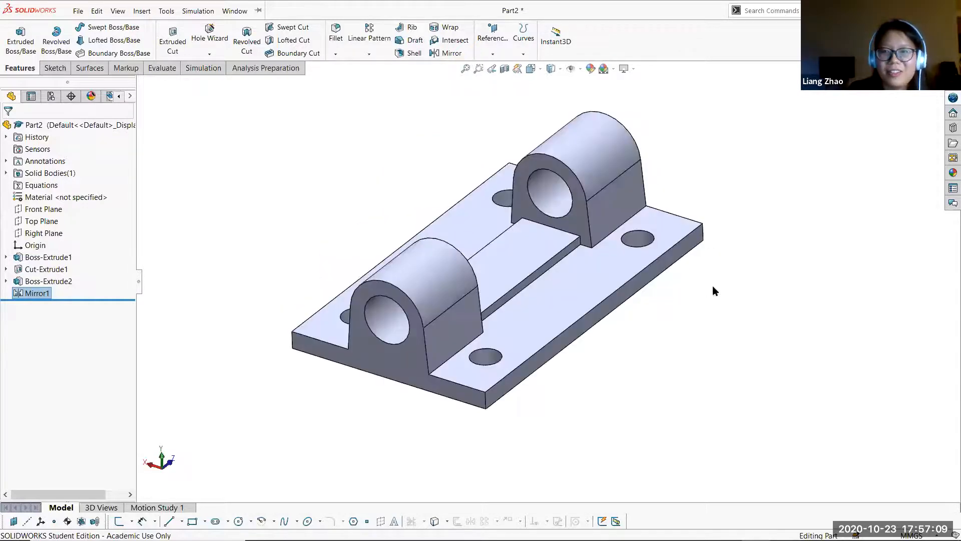
pyautogui.keyDown('ctrl'); pyautogui.moveTo(636, 327); pyautogui.dragTo(595, 346, button='middle'); pyautogui.keyUp('ctrl')
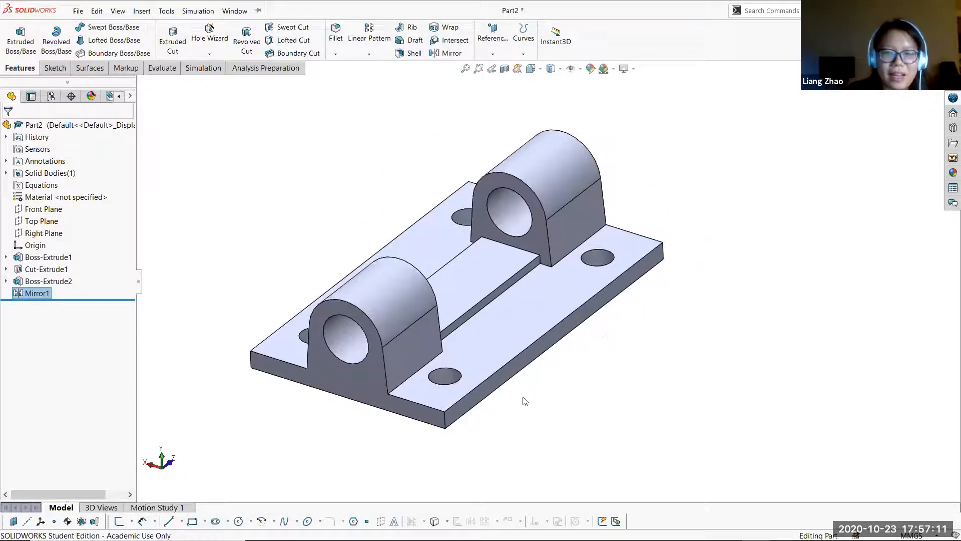
pyautogui.scroll(-2, 520, 399)
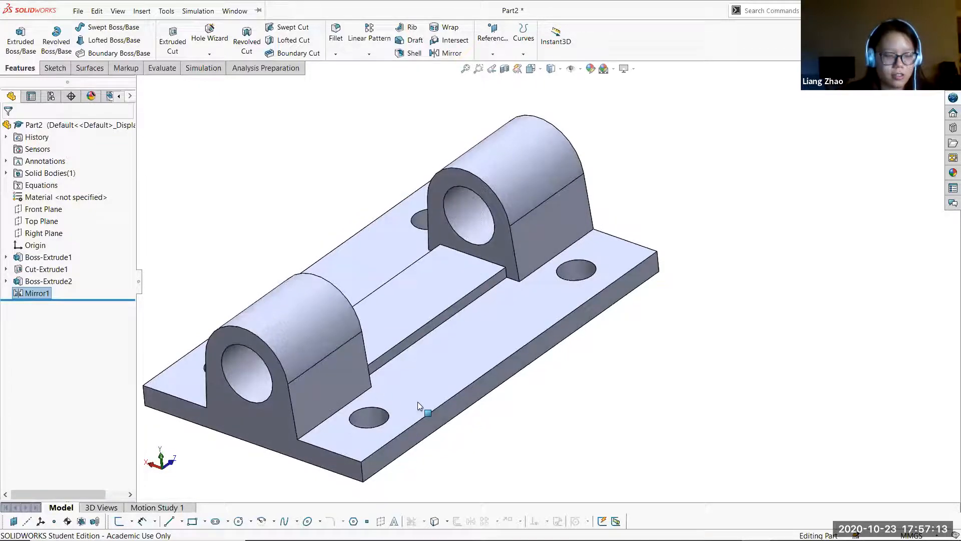
pyautogui.keyDown('ctrl'); pyautogui.moveTo(583, 331); pyautogui.dragTo(661, 298, button='middle'); pyautogui.keyUp('ctrl')
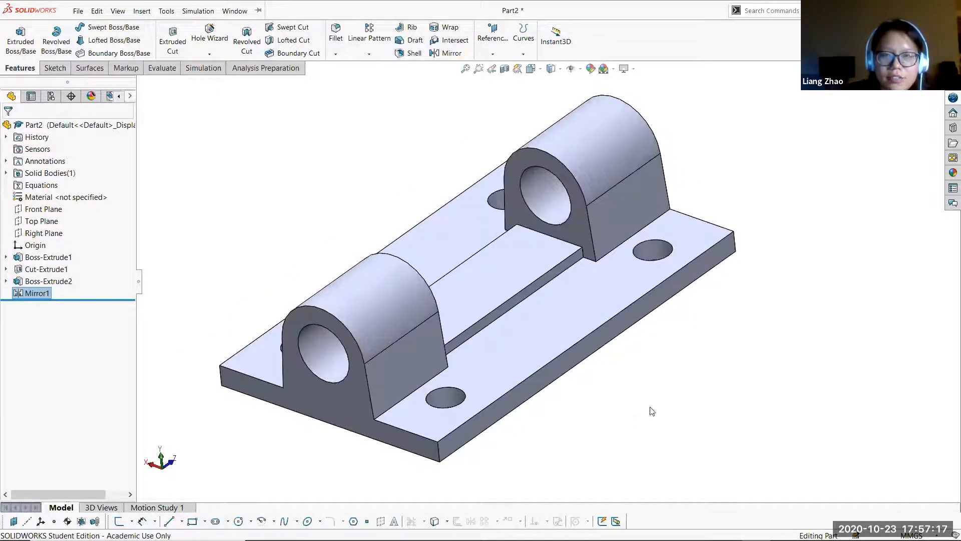
# - Start a symmetric constant-size fillet on one base corner's short vertical edge and the adjoining top end edge, with a 1.5 mm radius
pyautogui.moveTo(665, 397); pyautogui.dragTo(558, 440, button='middle')
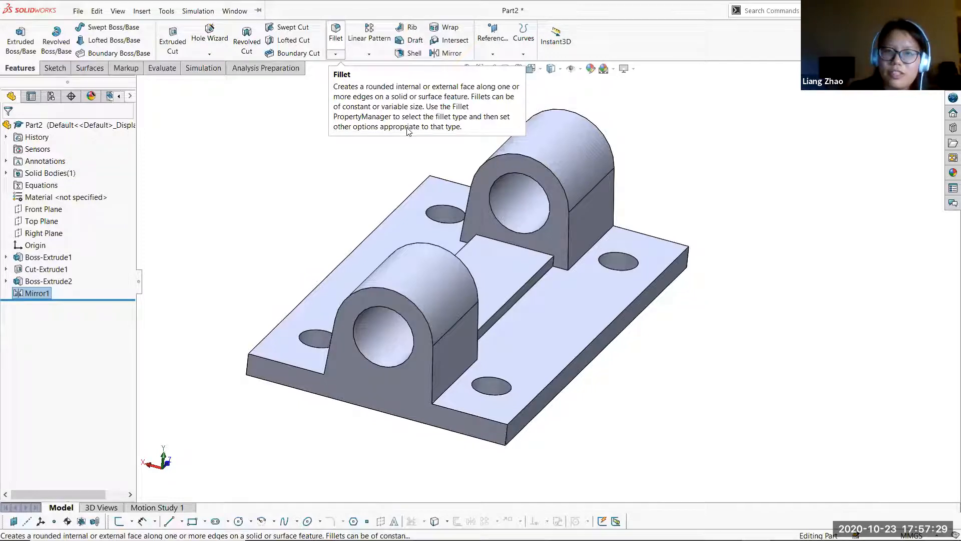
pyautogui.click(340, 44)
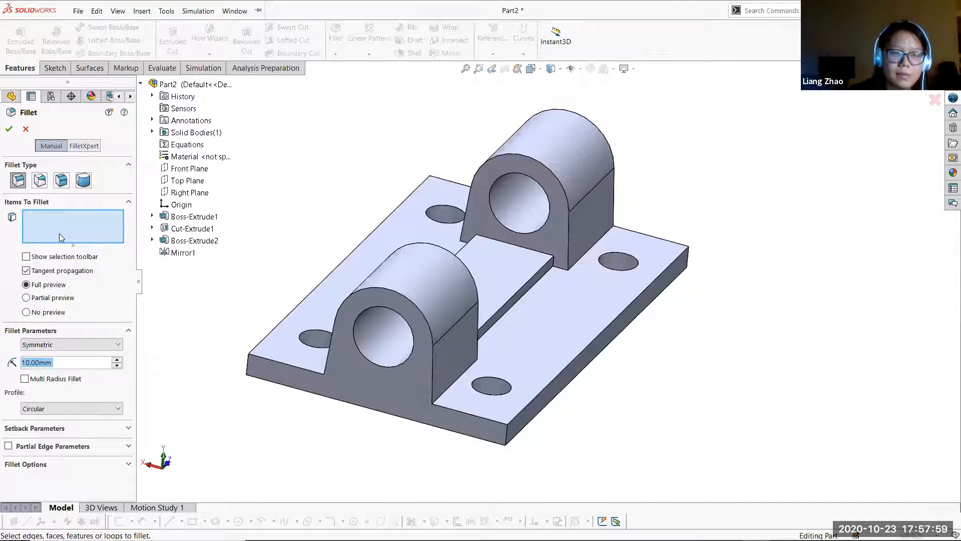
pyautogui.click(253, 362)
pyautogui.click(300, 367)
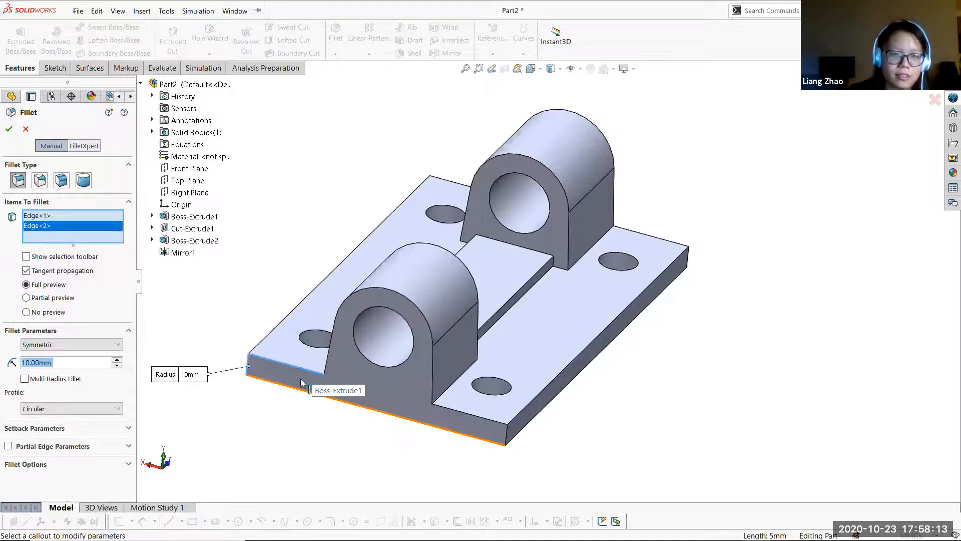
pyautogui.moveTo(322, 374); pyautogui.dragTo(260, 389, button='middle')
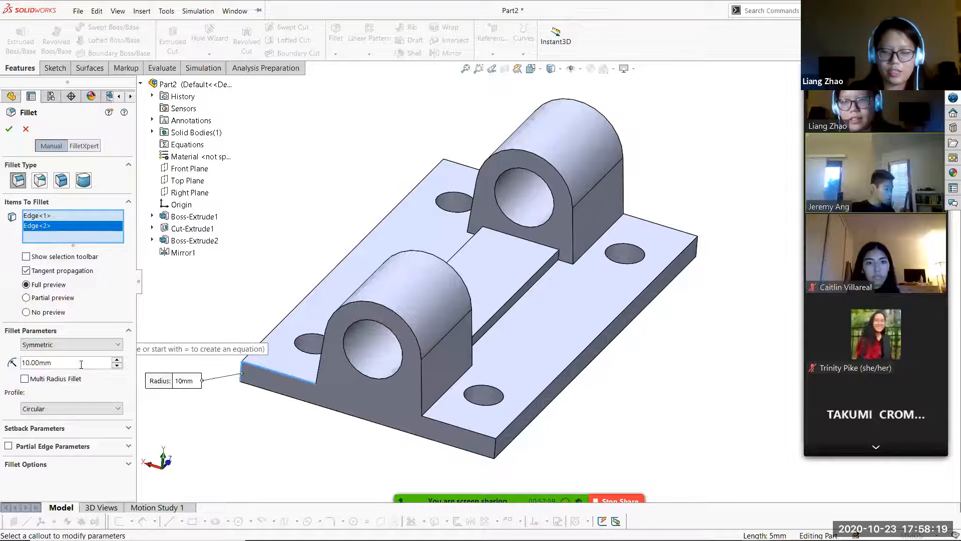
pyautogui.click(81, 365)
pyautogui.doubleClick(82, 364)
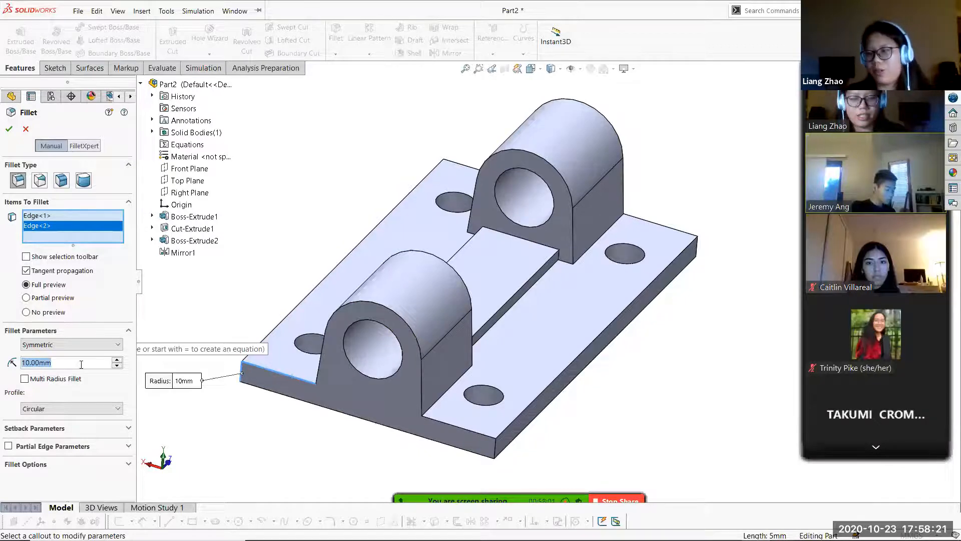
pyautogui.press('BackSpace')
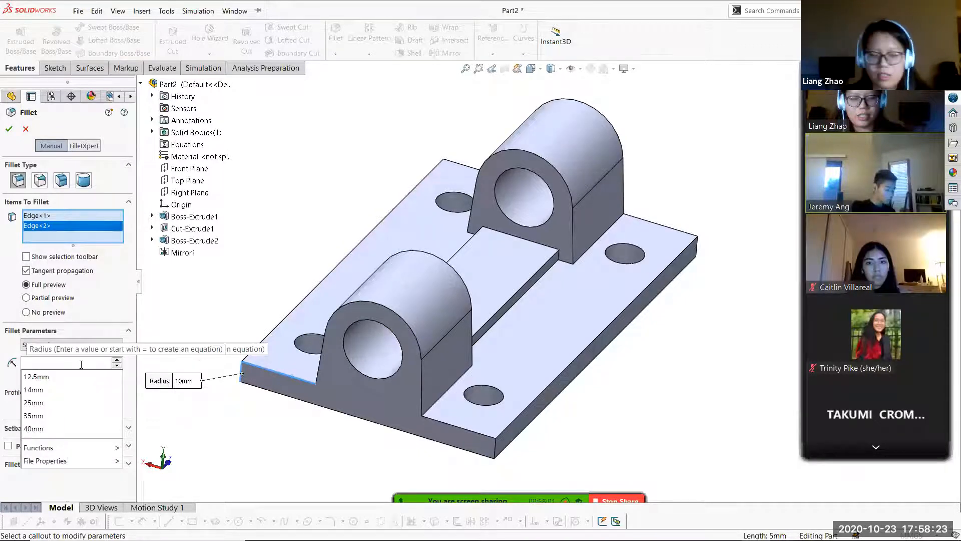
pyautogui.write('1.')
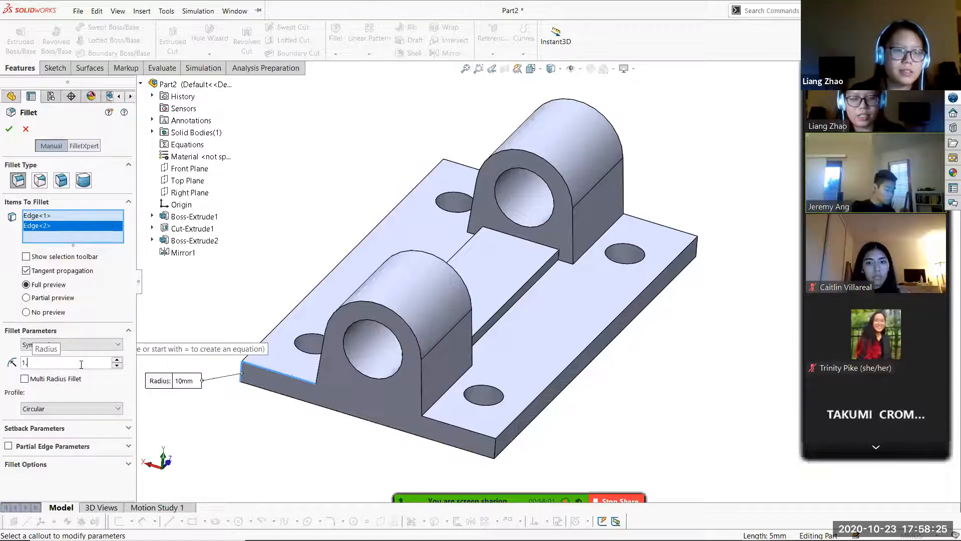
pyautogui.write('5')
pyautogui.press('Return')
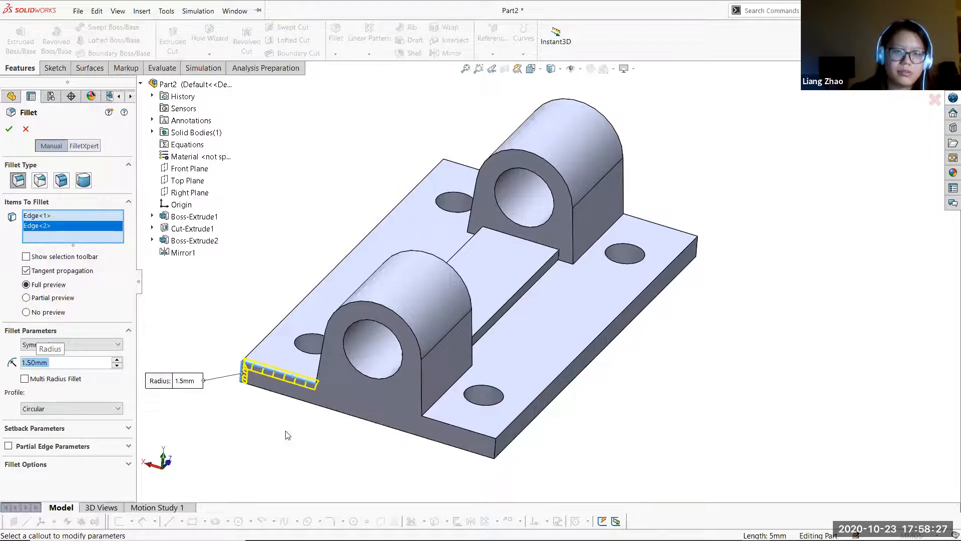
# - Add the base's long top edge, the near upright's bottom side edge and the raised step's lower edge on the same side to the fillet
pyautogui.moveTo(285, 436); pyautogui.dragTo(392, 402, button='middle')
pyautogui.moveTo(282, 159); pyautogui.dragTo(326, 146, button='middle')
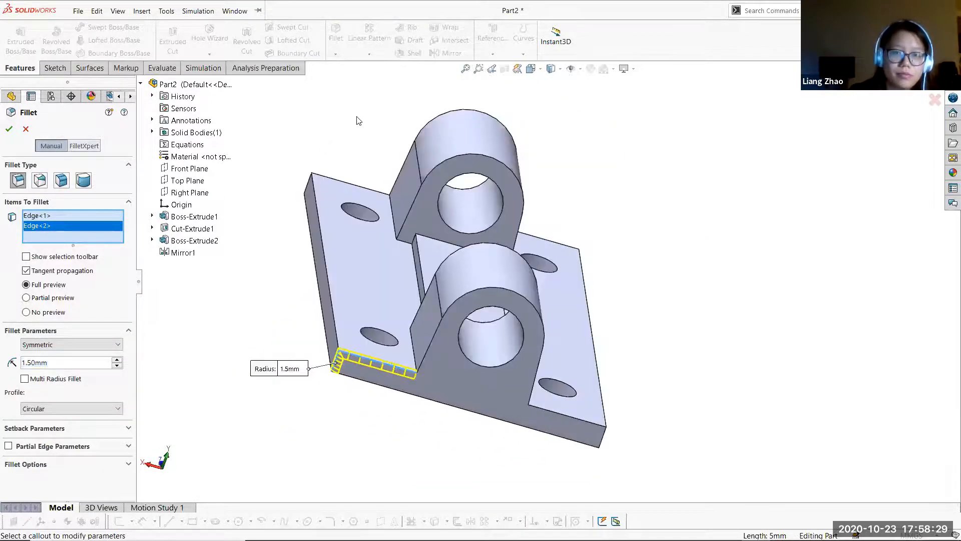
pyautogui.click(331, 300)
pyautogui.moveTo(389, 277); pyautogui.dragTo(466, 364, button='middle')
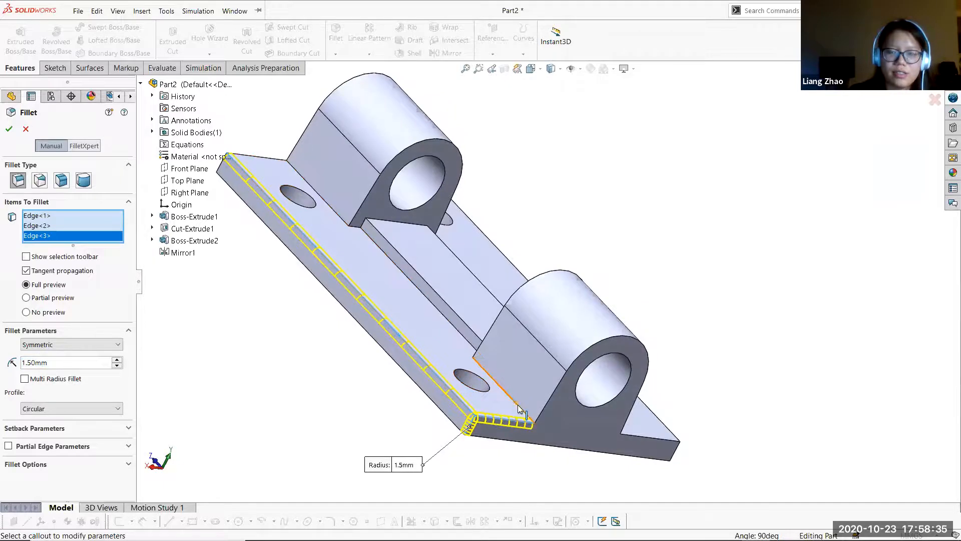
pyautogui.click(519, 409)
pyautogui.moveTo(679, 454); pyautogui.dragTo(595, 367, button='middle')
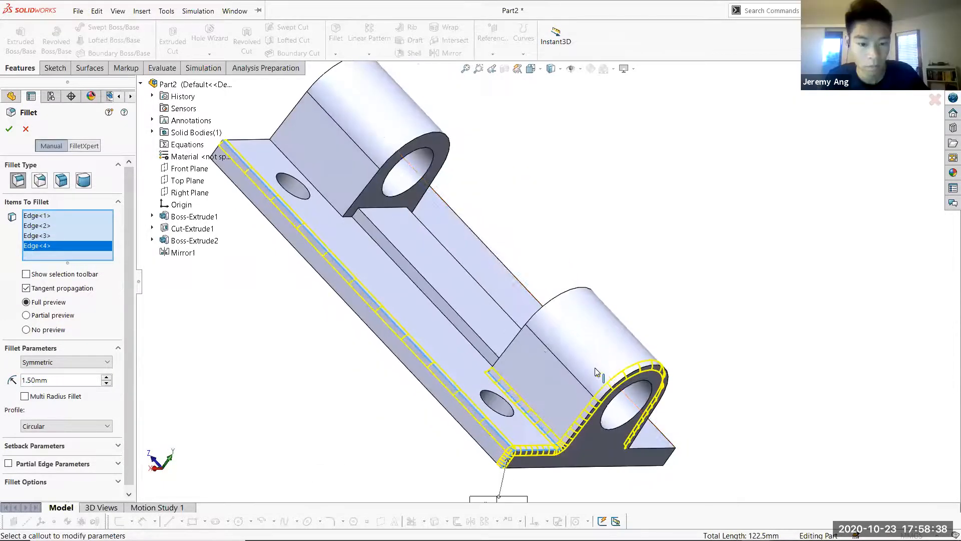
pyautogui.click(478, 355)
pyautogui.moveTo(608, 228); pyautogui.dragTo(607, 273, button='middle')
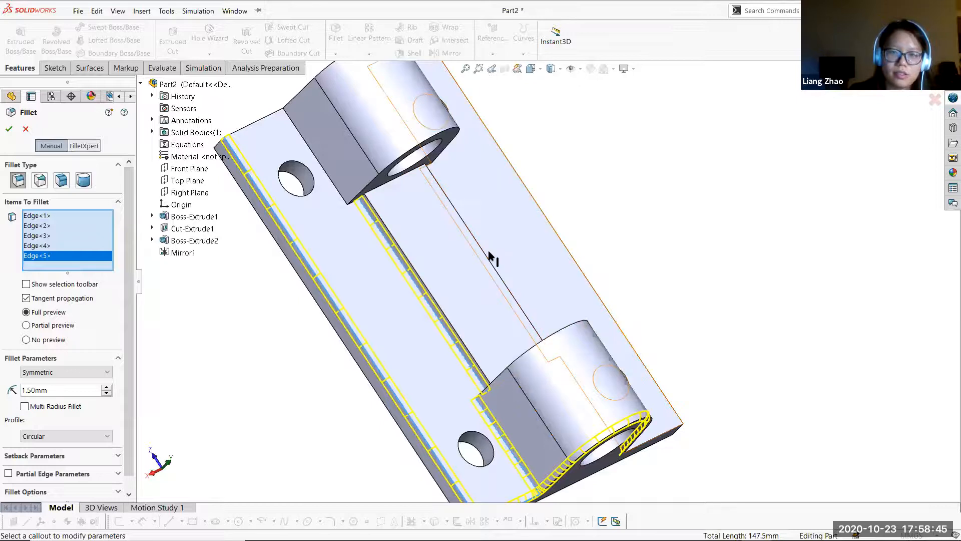
# - Add the mirrored upright's bottom side edge and the base's far end and corner edges on that side to the fillet
pyautogui.moveTo(580, 322); pyautogui.dragTo(591, 367, button='middle')
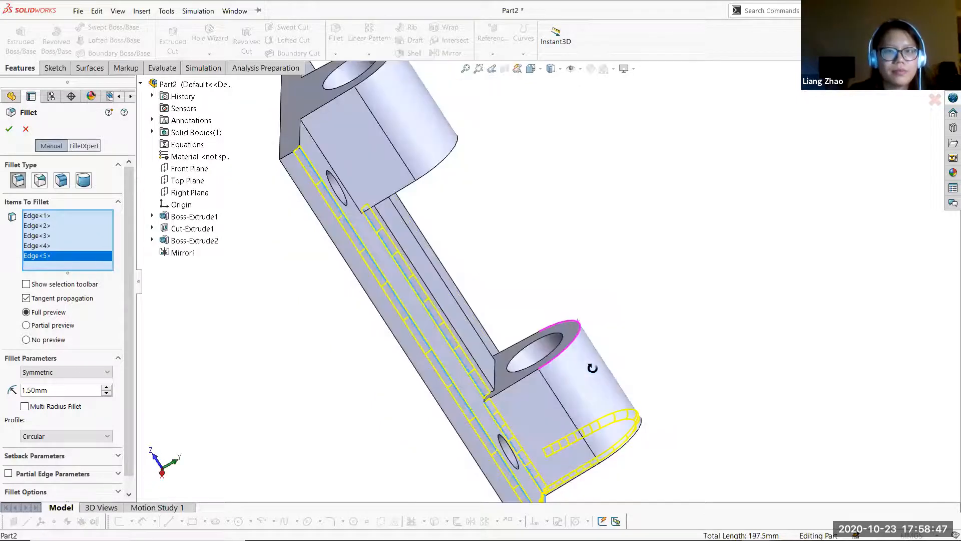
pyautogui.click(311, 243)
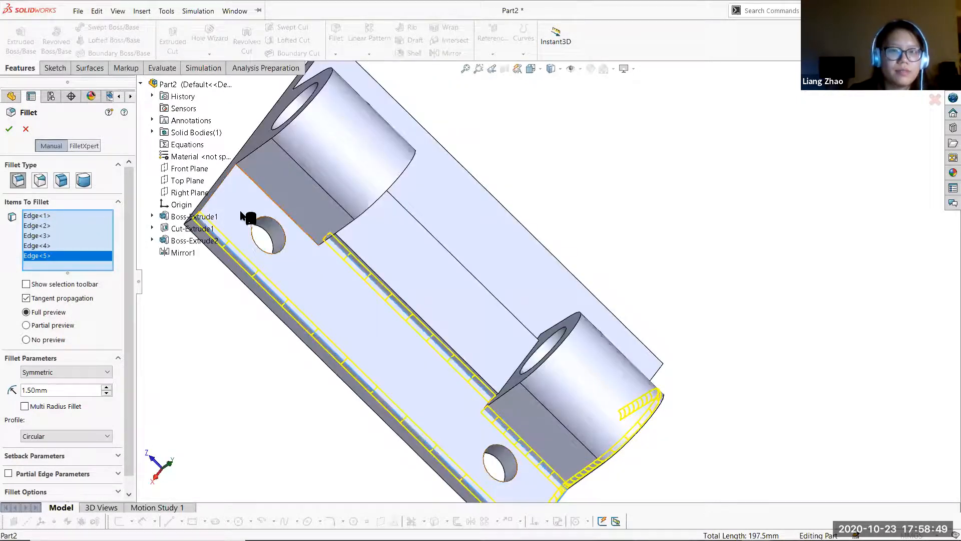
pyautogui.moveTo(416, 349); pyautogui.dragTo(442, 324, button='middle')
pyautogui.click(306, 221)
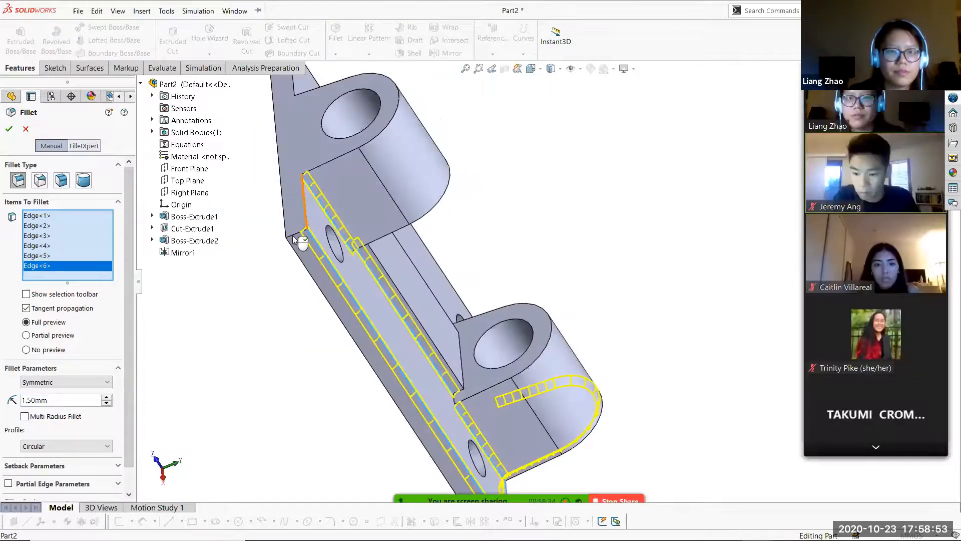
pyautogui.click(293, 235)
pyautogui.moveTo(467, 245); pyautogui.dragTo(599, 405, button='middle')
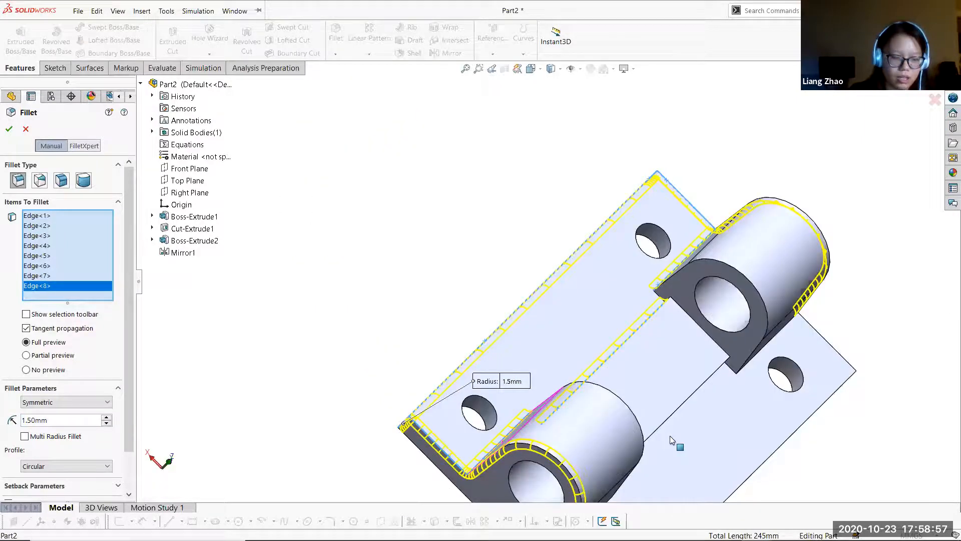
# - Add the near end's top edge and the long top edge on the opposite side of the base to the fillet
pyautogui.scroll(2, 670, 436)
pyautogui.keyDown('ctrl'); pyautogui.moveTo(587, 348); pyautogui.dragTo(411, 213, button='middle'); pyautogui.keyUp('ctrl')
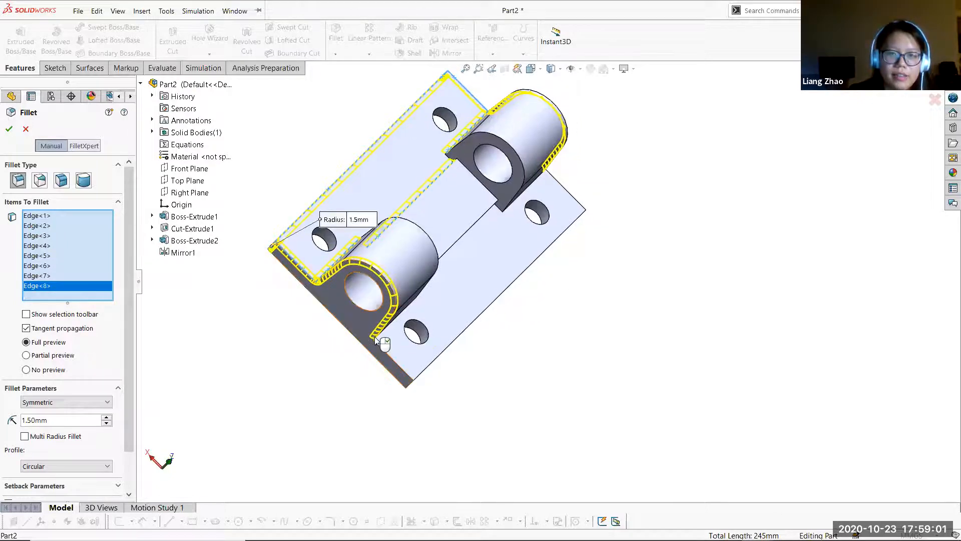
pyautogui.click(375, 337)
pyautogui.click(394, 361)
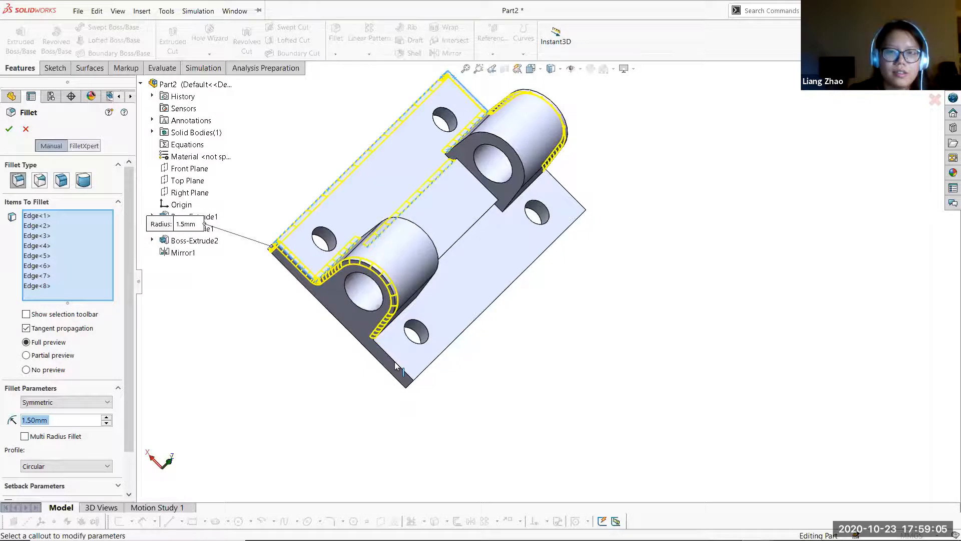
pyautogui.scroll(-2, 395, 361)
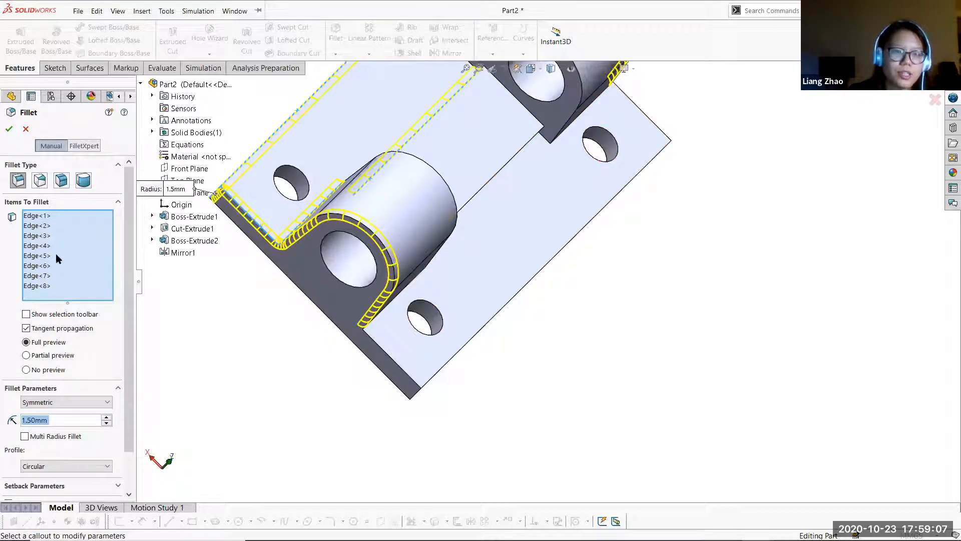
pyautogui.click(86, 286)
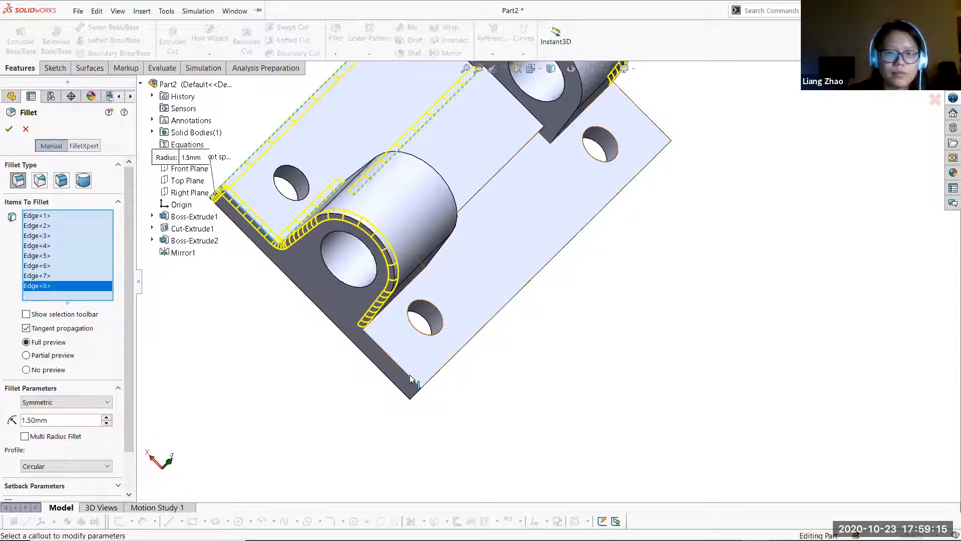
pyautogui.click(432, 373)
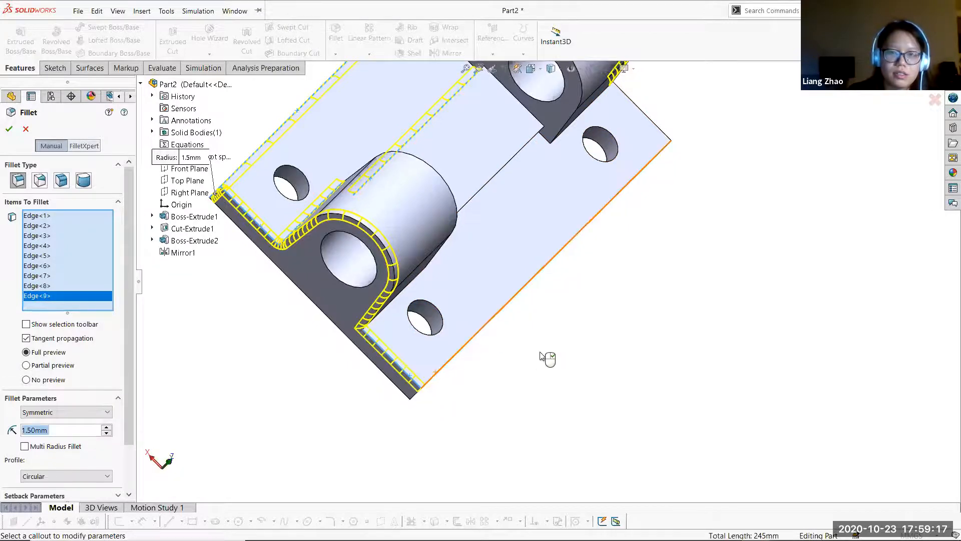
# - Add the near upright's bottom edge on the opposite side and the bracket's whole near end face to the fillet selection
pyautogui.moveTo(503, 358); pyautogui.dragTo(475, 307, button='middle')
pyautogui.click(414, 279)
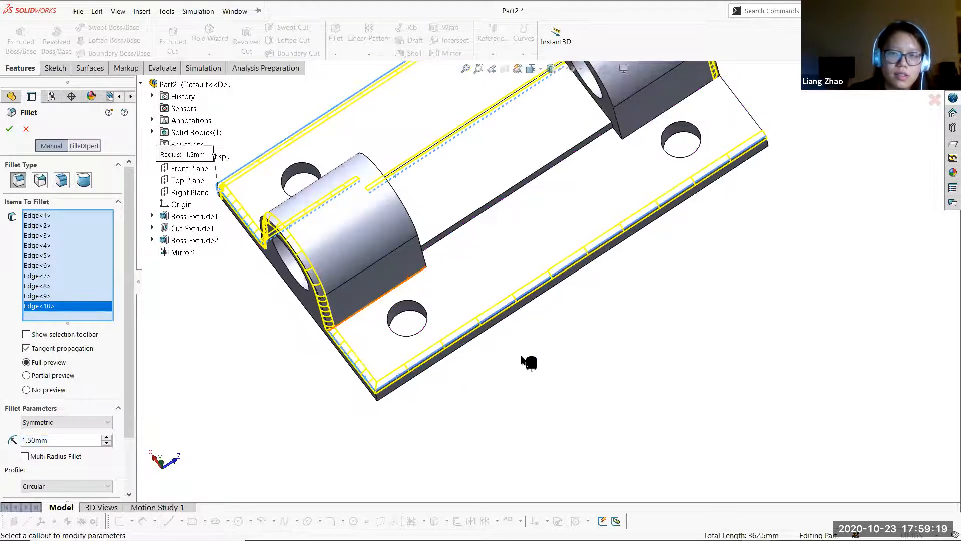
pyautogui.moveTo(399, 379); pyautogui.dragTo(419, 367, button='middle')
pyautogui.click(401, 379)
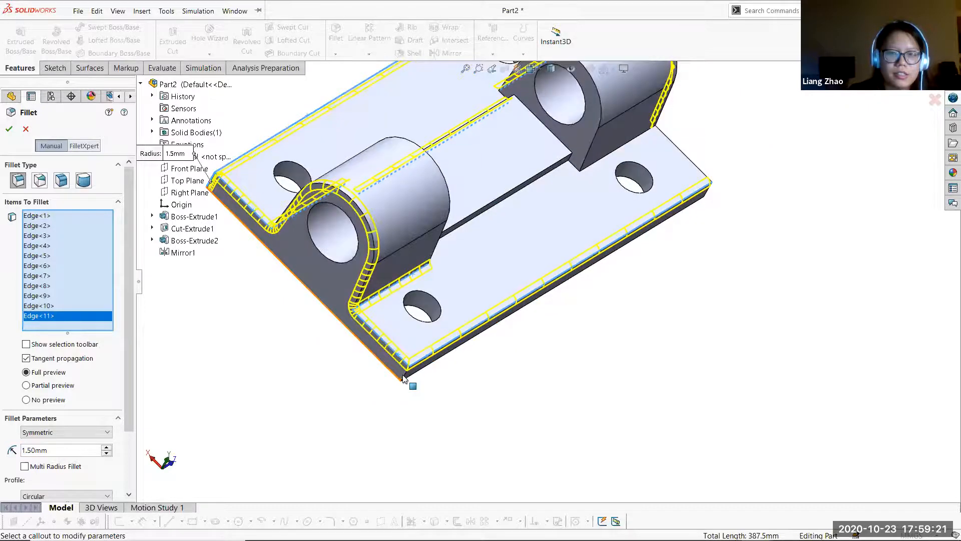
pyautogui.click(398, 371)
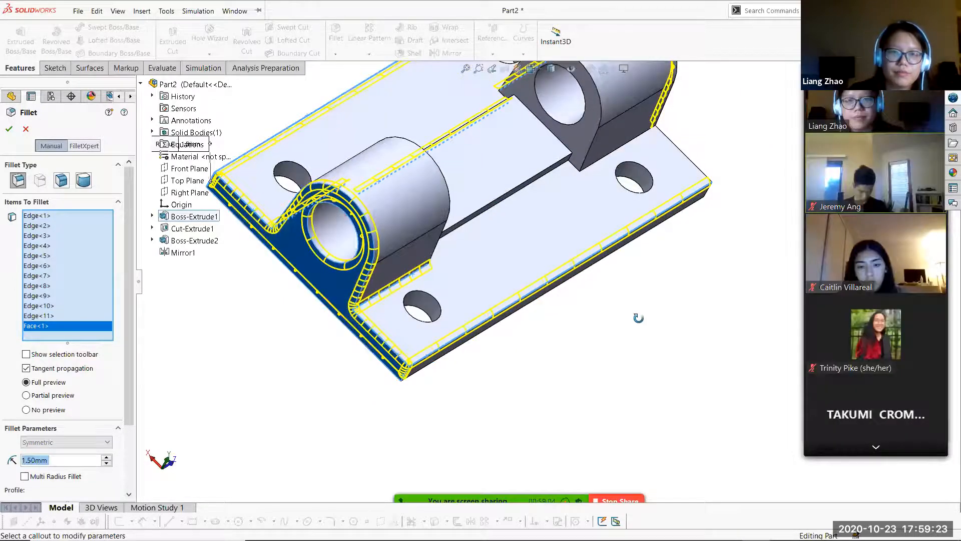
# - Add both uprights' inner profile edges, the mirrored upright's remaining bottom edge and the base's far corner edge to the fillet
pyautogui.moveTo(639, 318); pyautogui.dragTo(398, 253, button='middle')
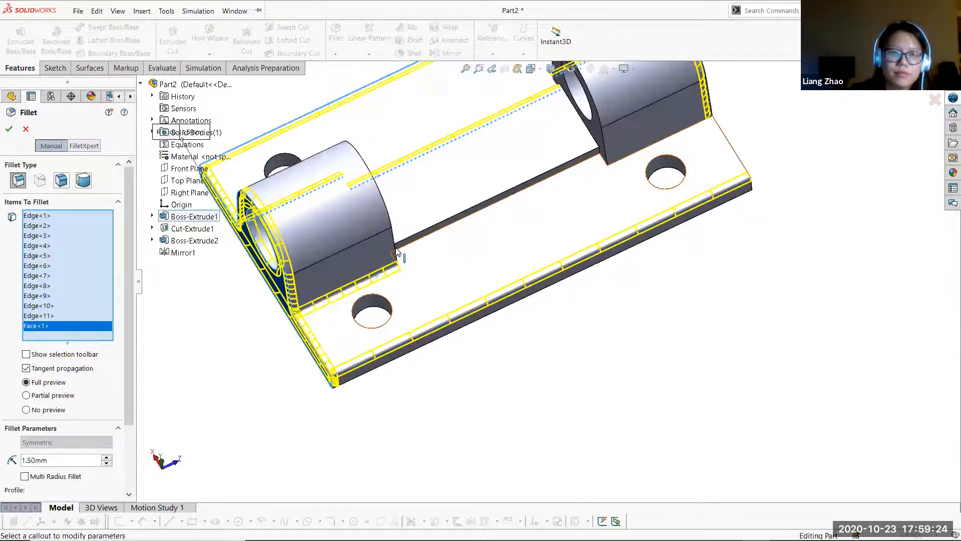
pyautogui.click(607, 159)
pyautogui.click(654, 153)
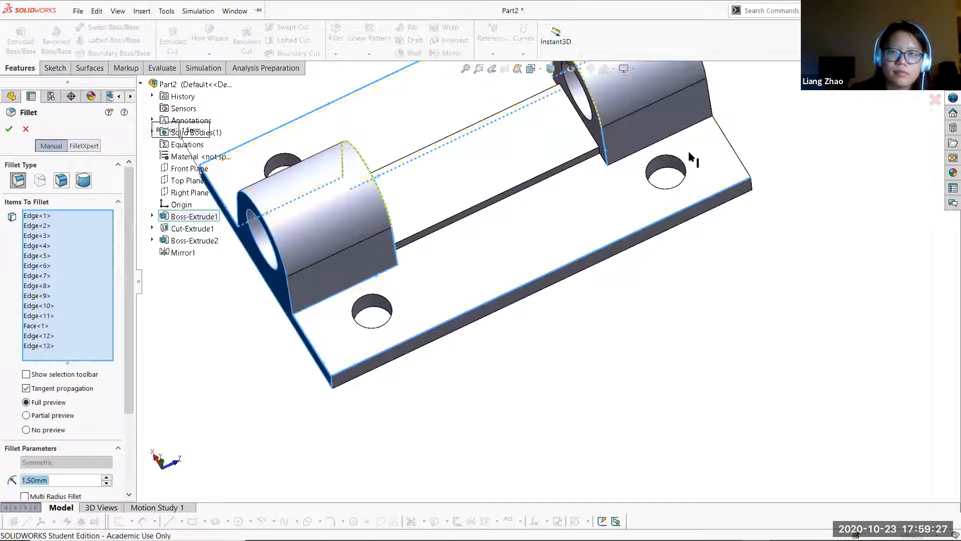
pyautogui.click(750, 167)
pyautogui.moveTo(720, 203); pyautogui.dragTo(749, 191, button='middle')
pyautogui.click(749, 191)
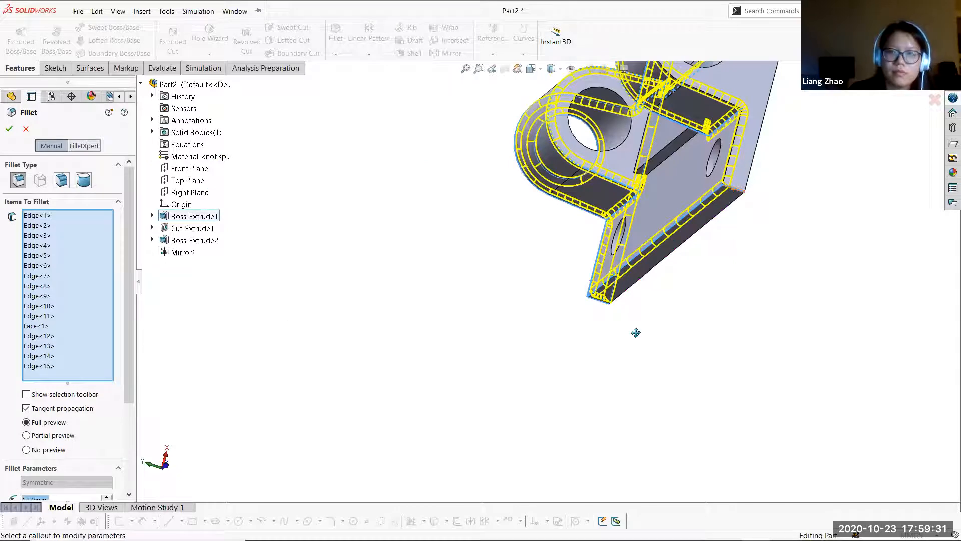
# - Add the raised step's lower edge on the opposite side and complete the 1.5 mm fillet
pyautogui.moveTo(634, 332); pyautogui.dragTo(634, 351, button='middle')
pyautogui.moveTo(658, 385); pyautogui.dragTo(682, 369, button='middle')
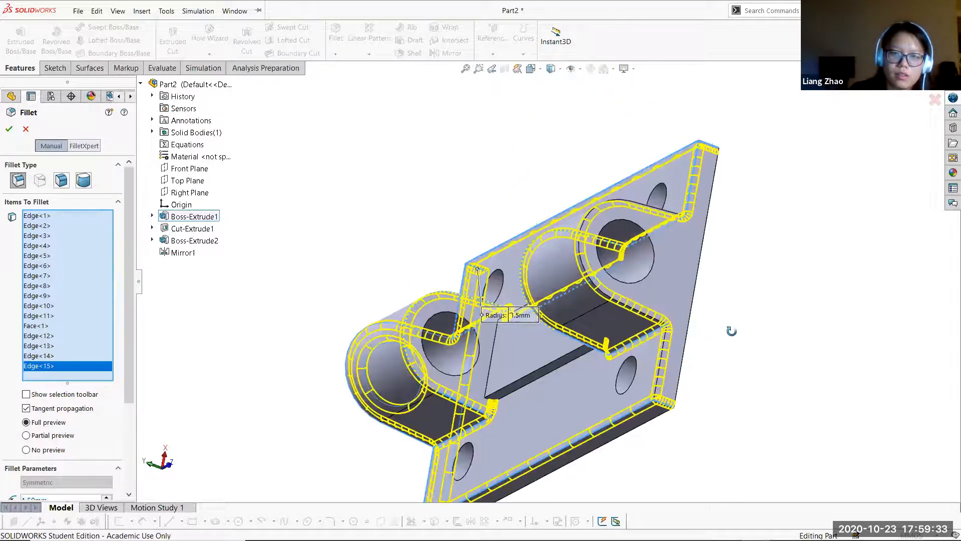
pyautogui.moveTo(697, 407); pyautogui.dragTo(677, 433, button='middle')
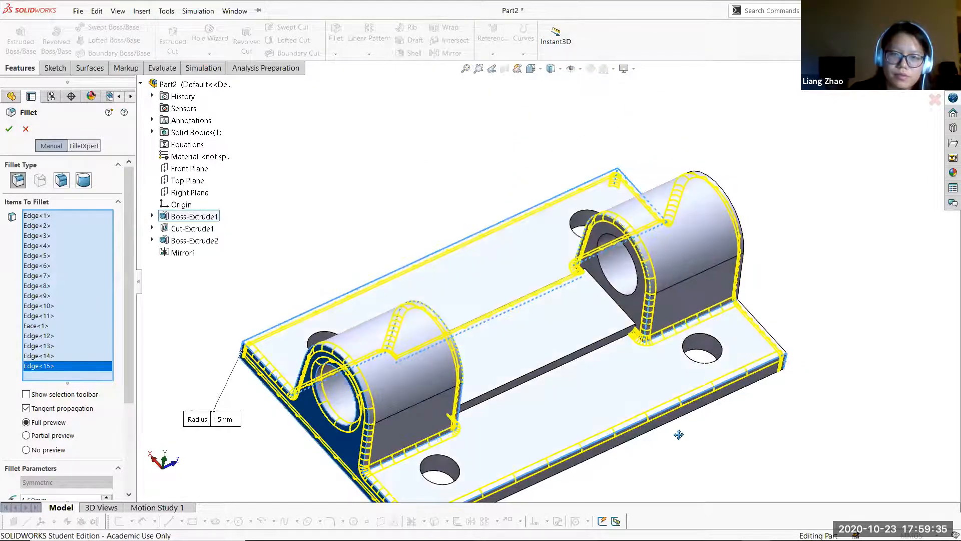
pyautogui.keyDown('ctrl'); pyautogui.moveTo(564, 367); pyautogui.dragTo(592, 275, button='middle'); pyautogui.keyUp('ctrl')
pyautogui.click(591, 273)
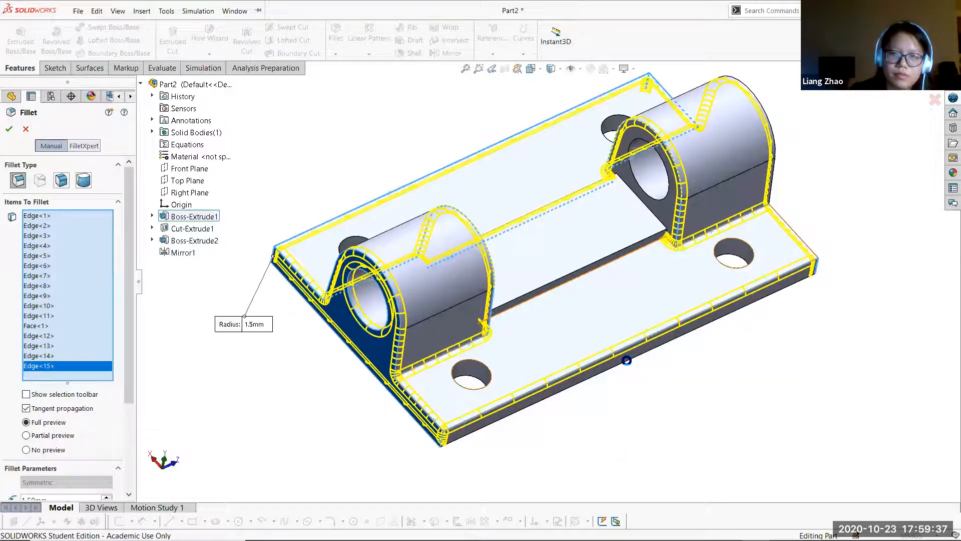
pyautogui.keyDown('ctrl'); pyautogui.moveTo(632, 421); pyautogui.dragTo(673, 483, button='middle'); pyautogui.keyUp('ctrl')
pyautogui.moveTo(376, 179); pyautogui.dragTo(581, 345, button='middle')
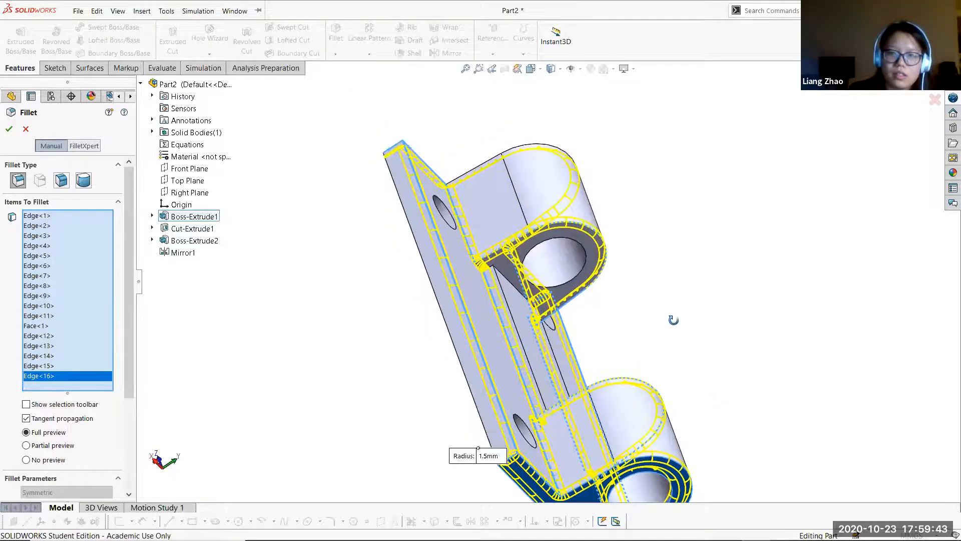
pyautogui.moveTo(635, 266); pyautogui.dragTo(574, 229, button='middle')
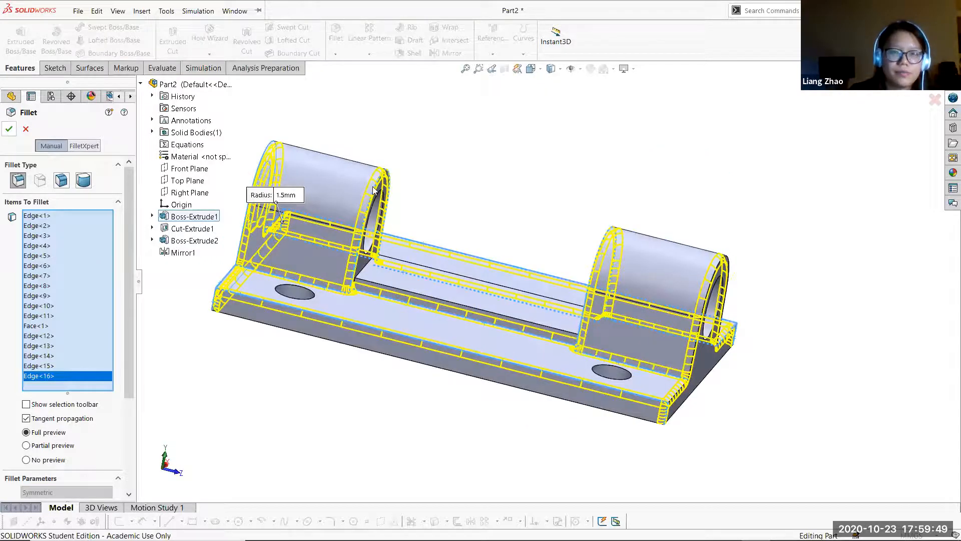
pyautogui.press('Return')
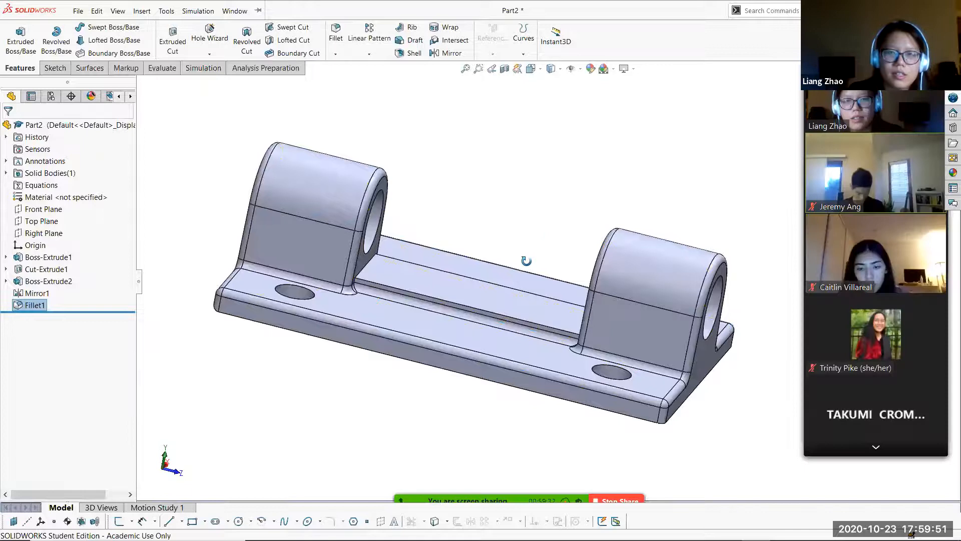
# - Set up a second fillet with a 1 mm radius on the raised step's top face between the uprights
pyautogui.moveTo(526, 260); pyautogui.dragTo(548, 262, button='middle')
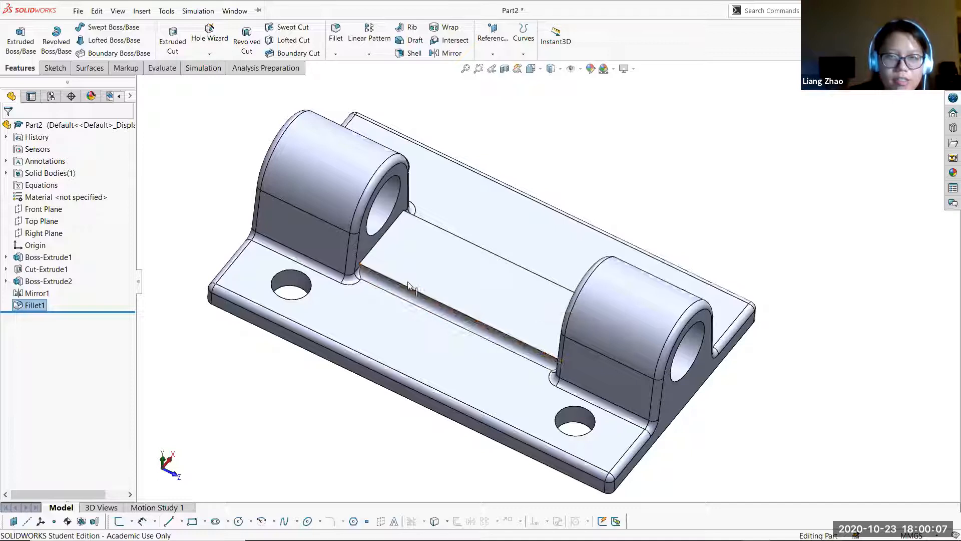
pyautogui.click(401, 252)
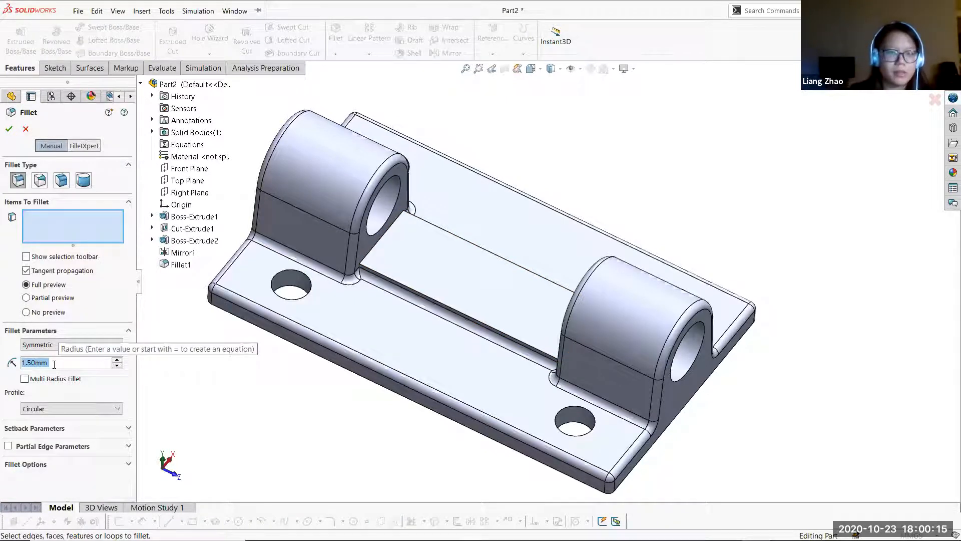
pyautogui.write('1')
pyautogui.press('Return')
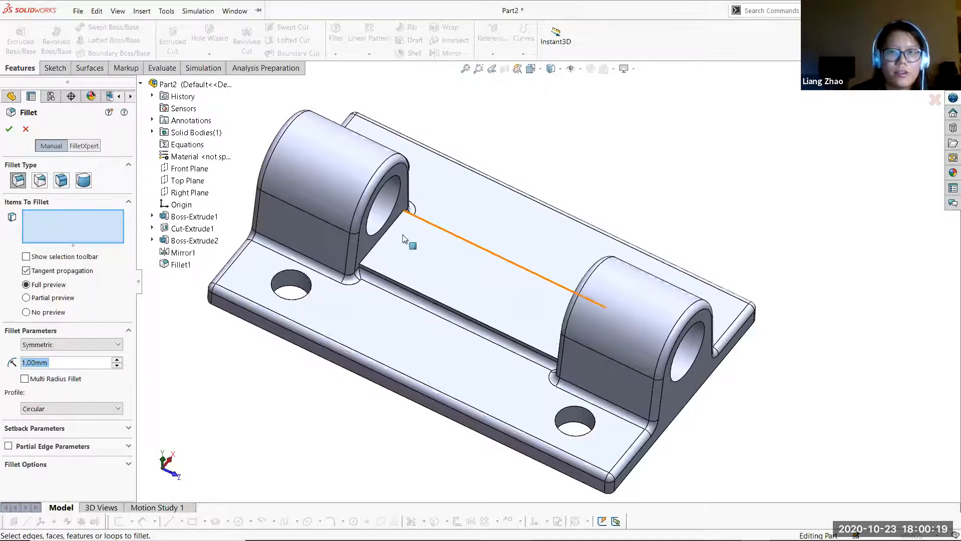
pyautogui.click(482, 302)
pyautogui.scroll(-1, 587, 354)
pyautogui.moveTo(587, 353); pyautogui.dragTo(624, 369, button='middle')
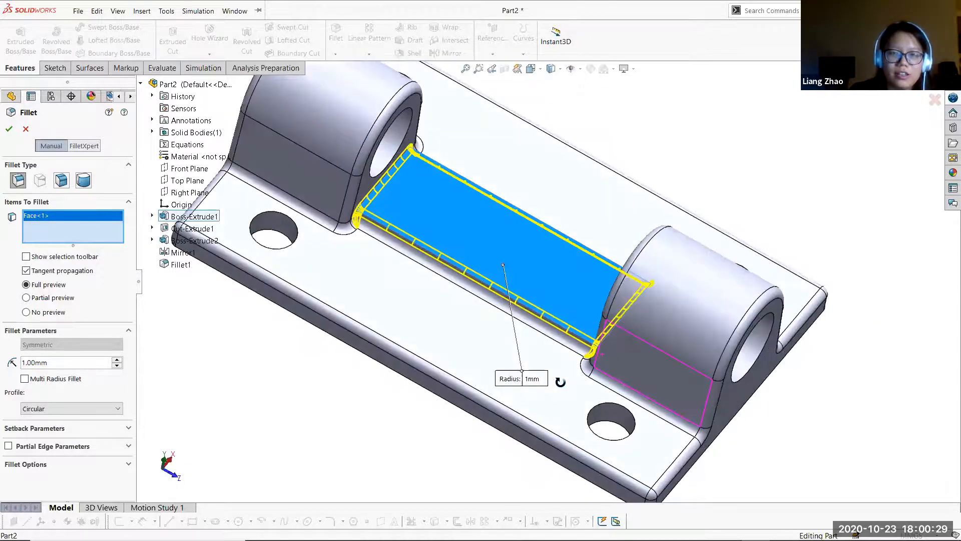
pyautogui.moveTo(560, 382); pyautogui.dragTo(576, 381, button='middle')
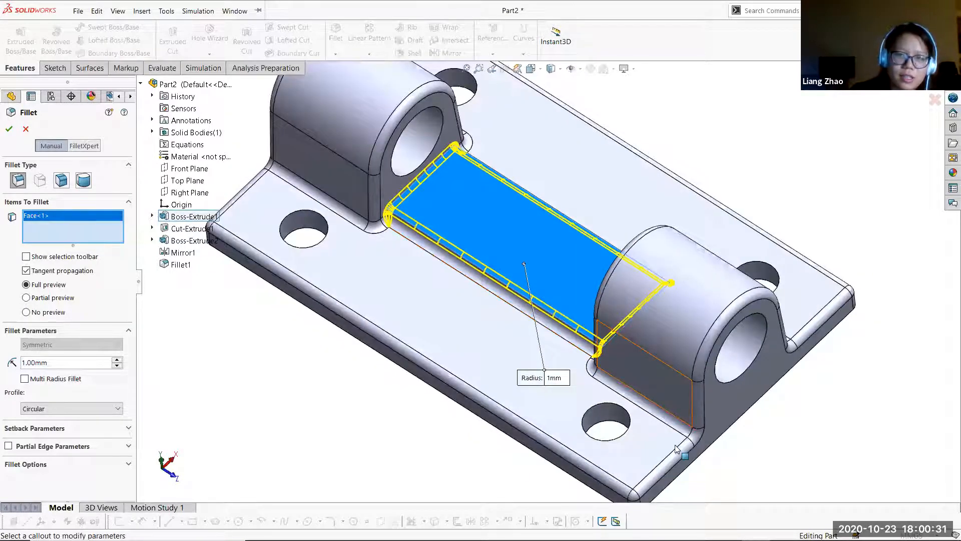
pyautogui.moveTo(699, 415); pyautogui.dragTo(630, 373, button='middle')
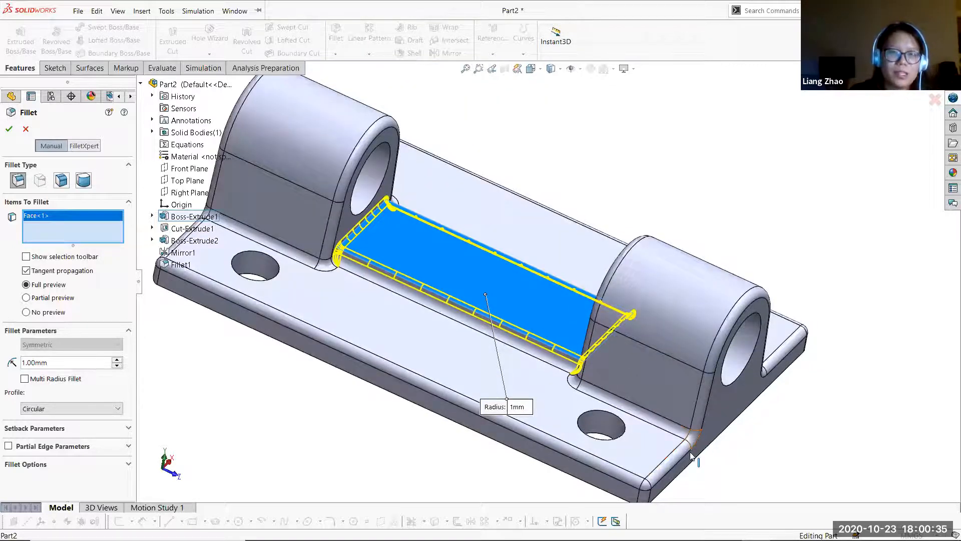
pyautogui.scroll(3, 525, 293)
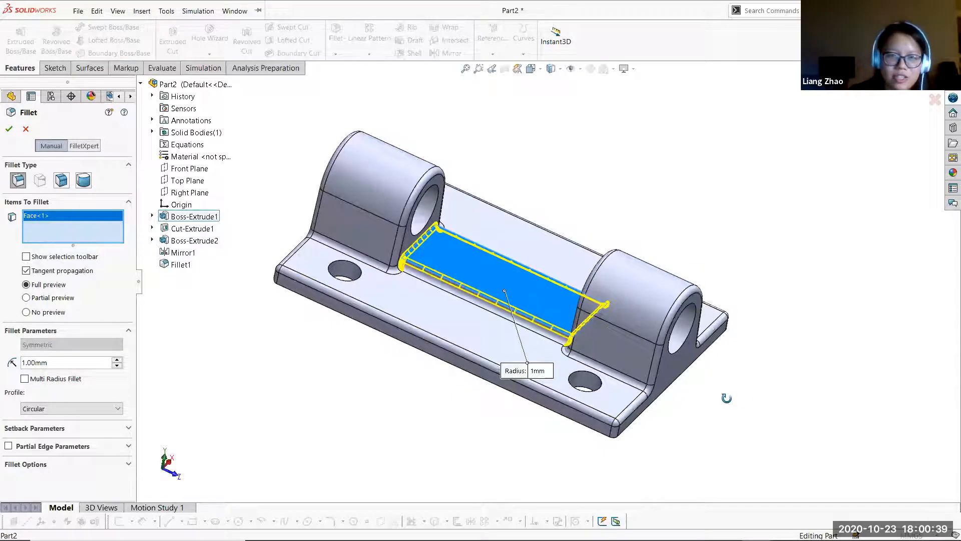
# - Apply a 1 mm circular fillet to the flat raised face between the two cylindrical bosses
pyautogui.moveTo(725, 399); pyautogui.dragTo(728, 404, button='middle')
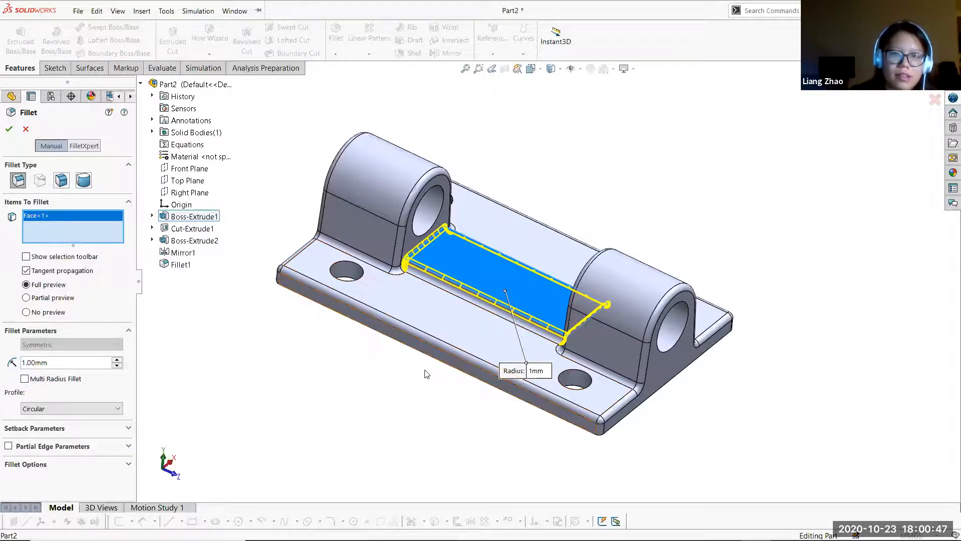
pyautogui.moveTo(559, 412); pyautogui.dragTo(447, 379, button='middle')
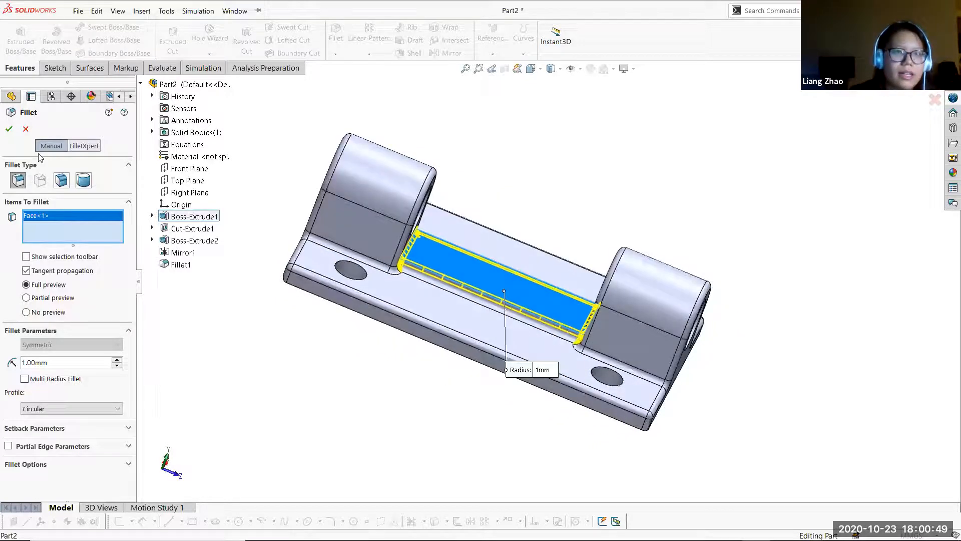
pyautogui.press('Return')
# - Examine the filleted bracket from the side, end and underside, finishing with a fitted isometric view
pyautogui.moveTo(750, 376); pyautogui.dragTo(553, 373, button='middle')
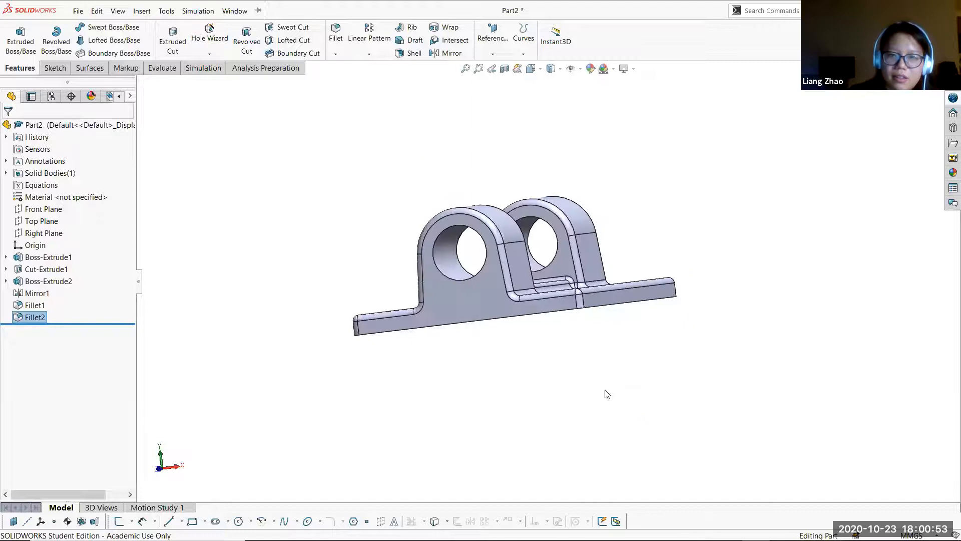
pyautogui.moveTo(609, 385); pyautogui.dragTo(605, 390, button='middle')
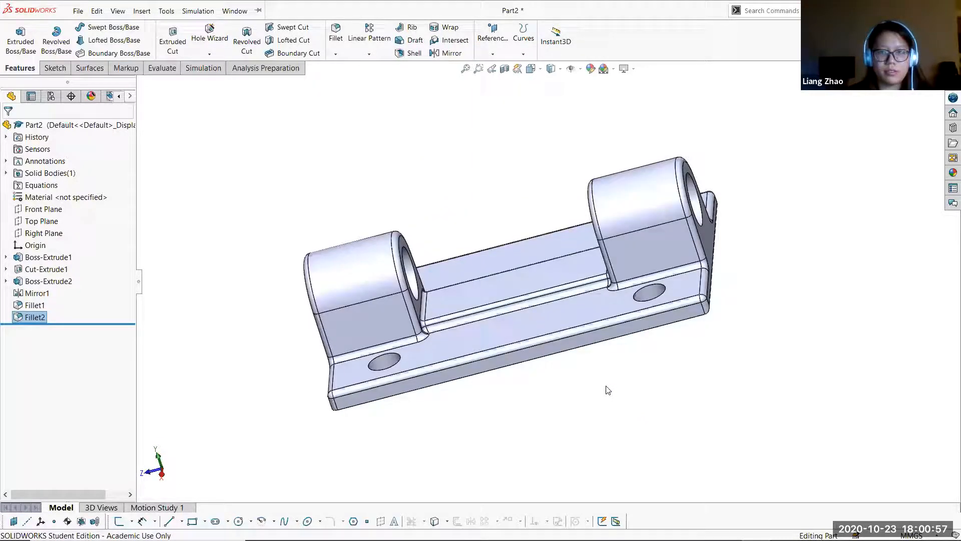
pyautogui.moveTo(616, 386); pyautogui.dragTo(663, 380, button='middle')
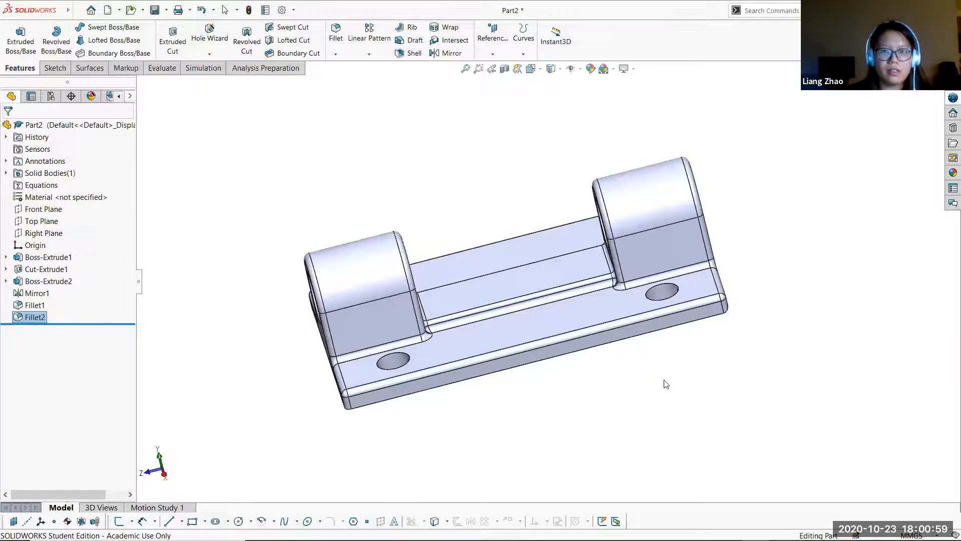
pyautogui.hotkey('ctrl', '7')
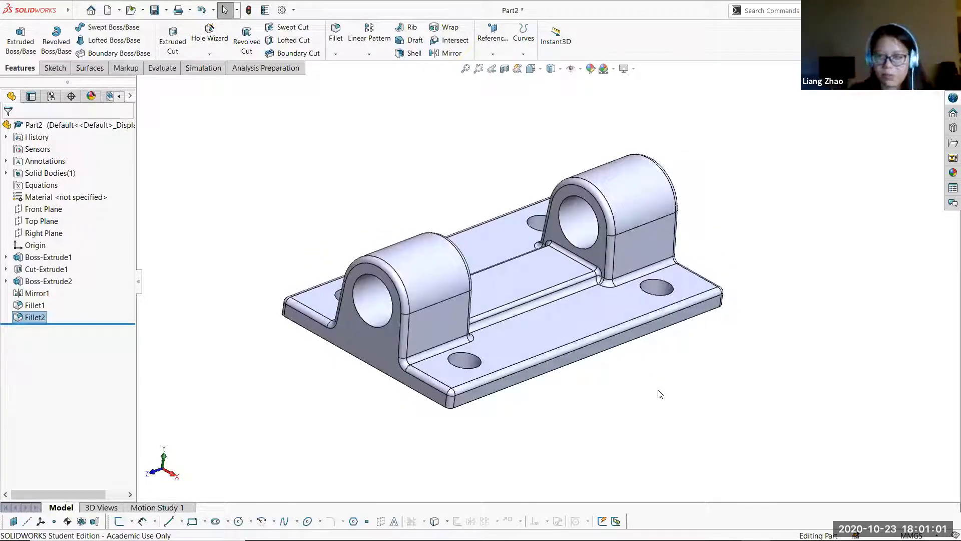
pyautogui.moveTo(659, 388); pyautogui.dragTo(661, 383, button='middle')
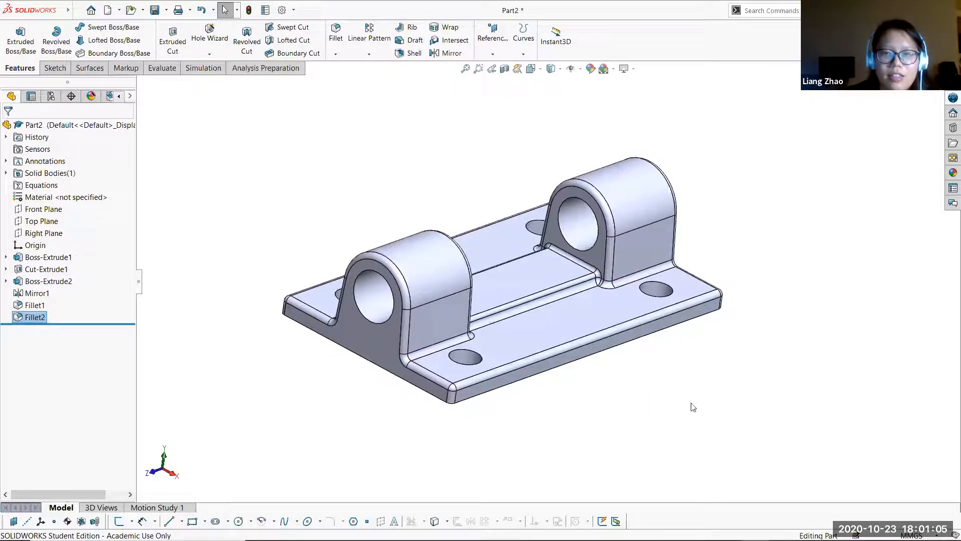
pyautogui.moveTo(693, 407); pyautogui.dragTo(566, 417, button='middle')
pyautogui.scroll(4, 571, 420)
pyautogui.moveTo(684, 468); pyautogui.dragTo(695, 316, button='middle')
pyautogui.moveTo(635, 350); pyautogui.dragTo(673, 295, button='middle')
pyautogui.moveTo(565, 412); pyautogui.dragTo(569, 417, button='middle')
pyautogui.moveTo(649, 167); pyautogui.dragTo(673, 305, button='middle')
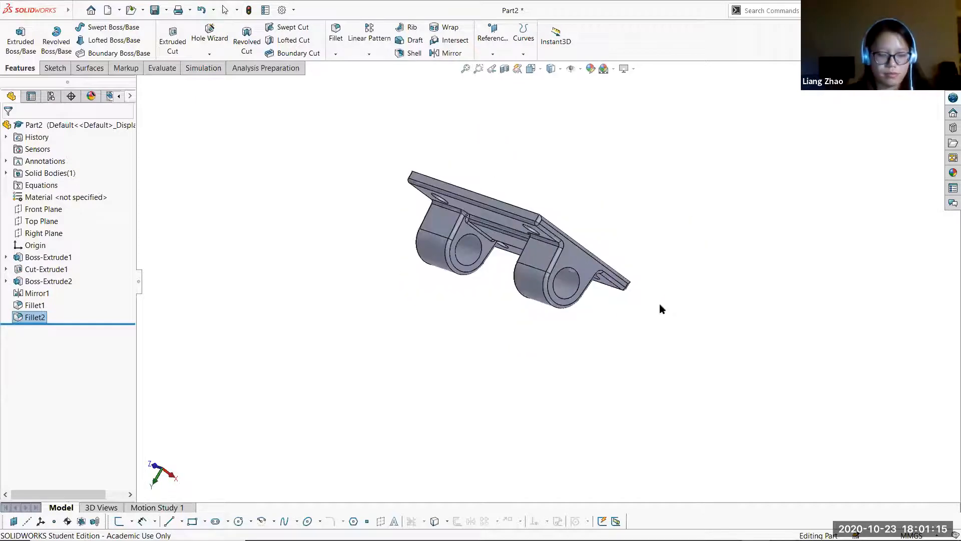
pyautogui.hotkey('ctrl', '7')
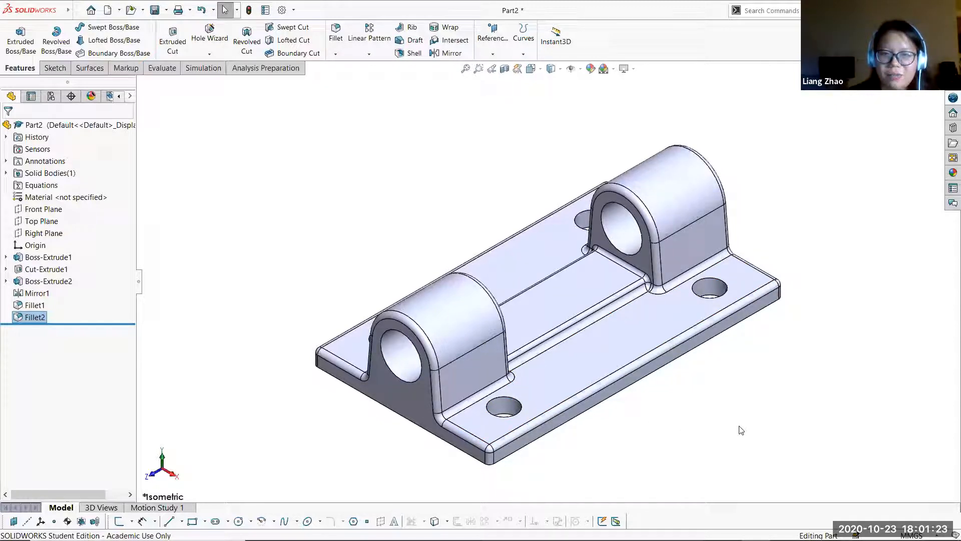
pyautogui.press('z')
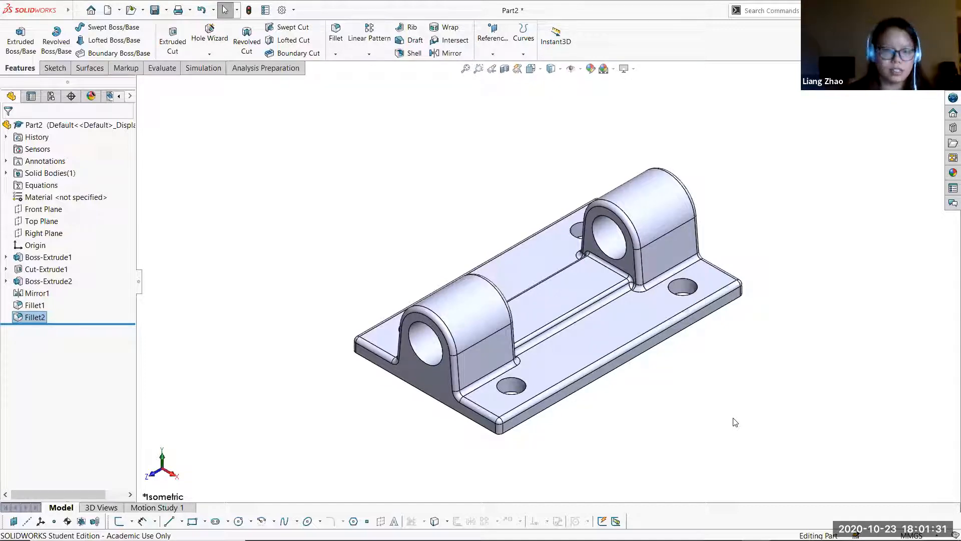
# - Switch to the Google Slides presentation at the Part Demonstration slide
pyautogui.hotkey('alt', 'Tab')
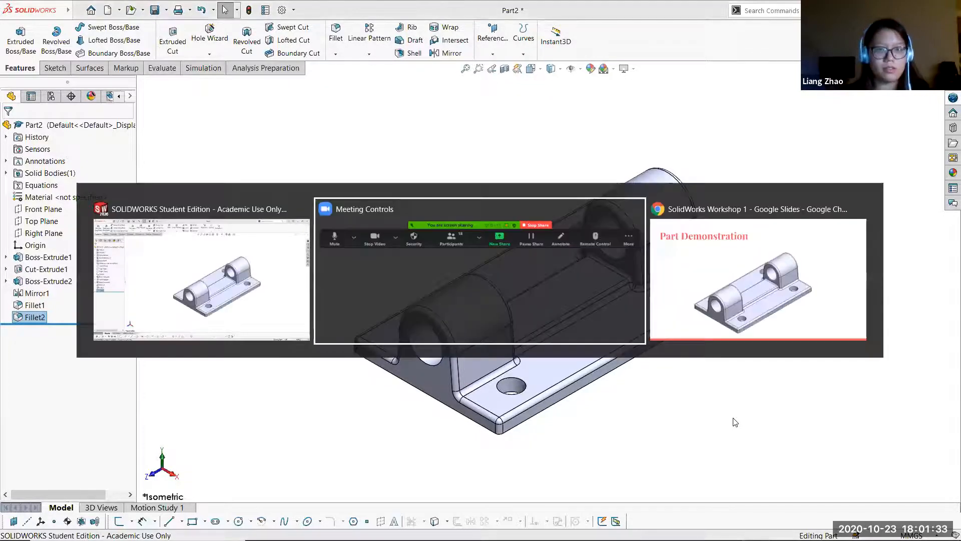
pyautogui.hotkey('alt', 'Tab')
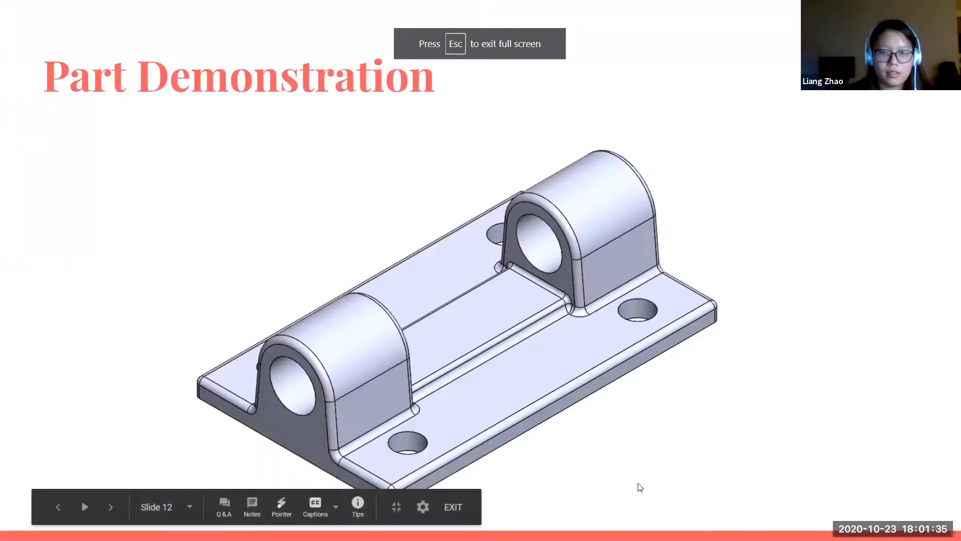
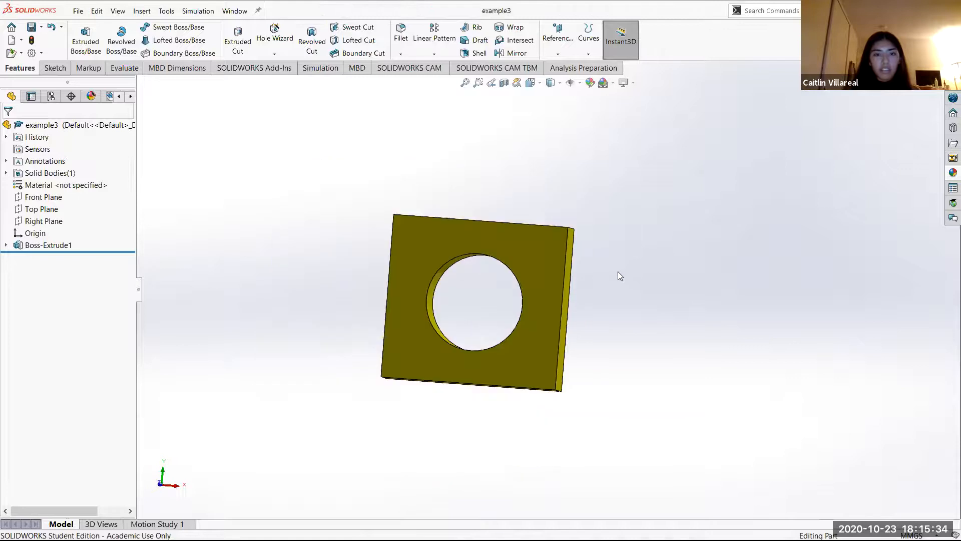
# - Inspect the yellow example3 plate with its round hole, and create a new assembly document from that part
pyautogui.scroll(3, 415, 416)
pyautogui.scroll(-3, 425, 420)
pyautogui.moveTo(647, 262); pyautogui.dragTo(618, 221, button='middle')
pyautogui.scroll(-2, 591, 213)
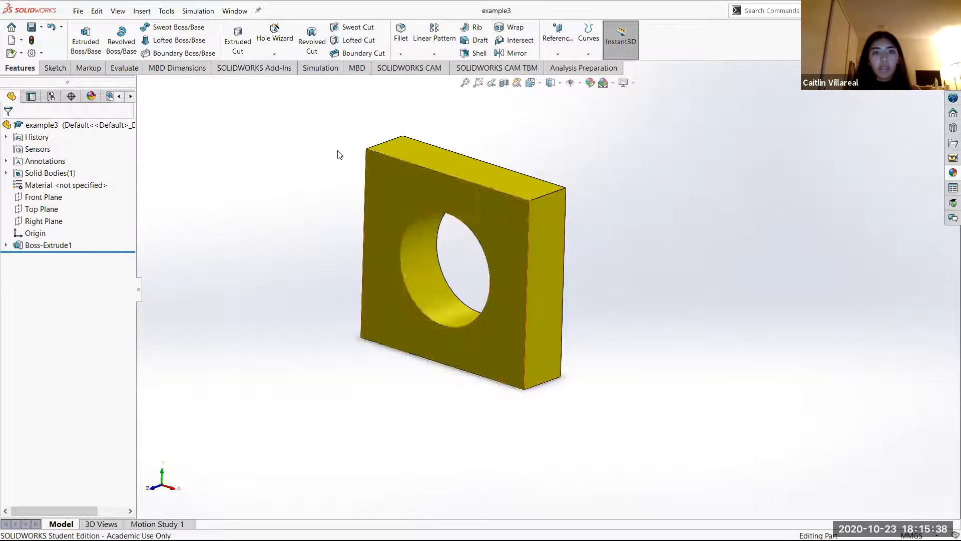
pyautogui.click(78, 12)
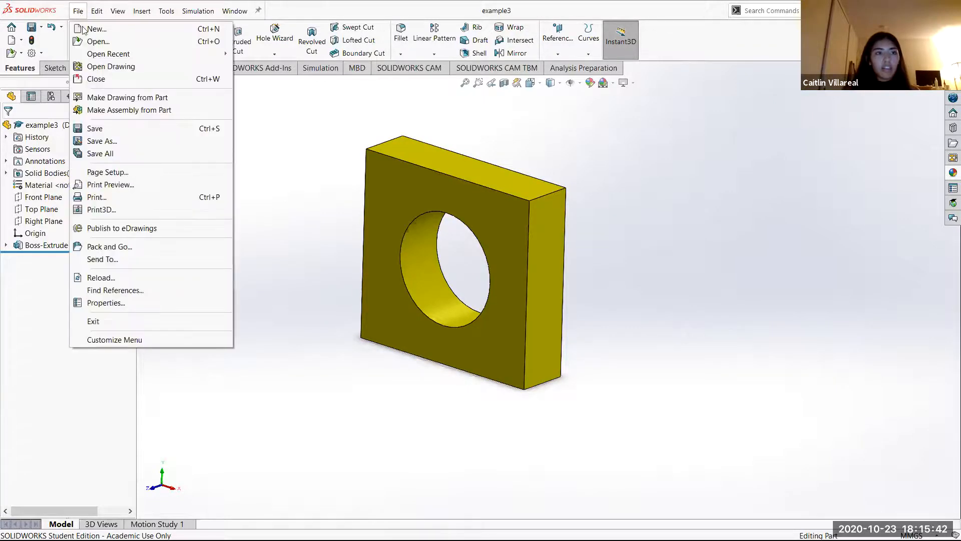
pyautogui.click(126, 110)
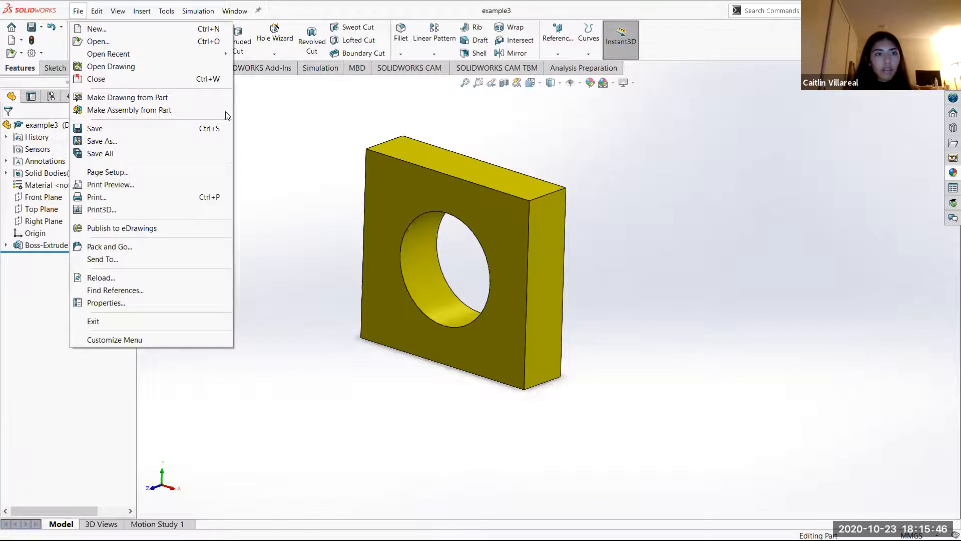
pyautogui.click(282, 134)
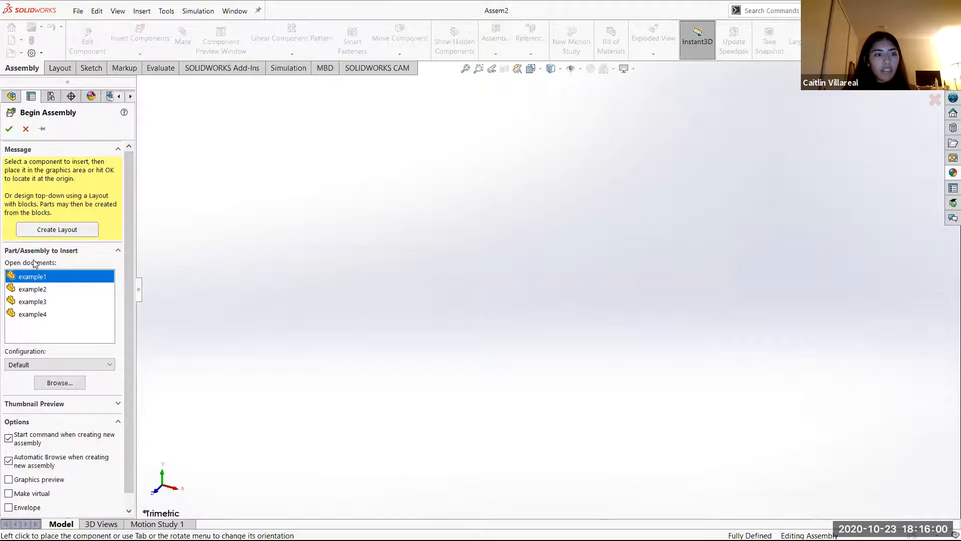
# - Choose example1 from the open parts and place it as the first component of the new assembly
pyautogui.click(46, 290)
pyautogui.click(47, 302)
pyautogui.click(48, 315)
pyautogui.click(46, 279)
pyautogui.click(45, 289)
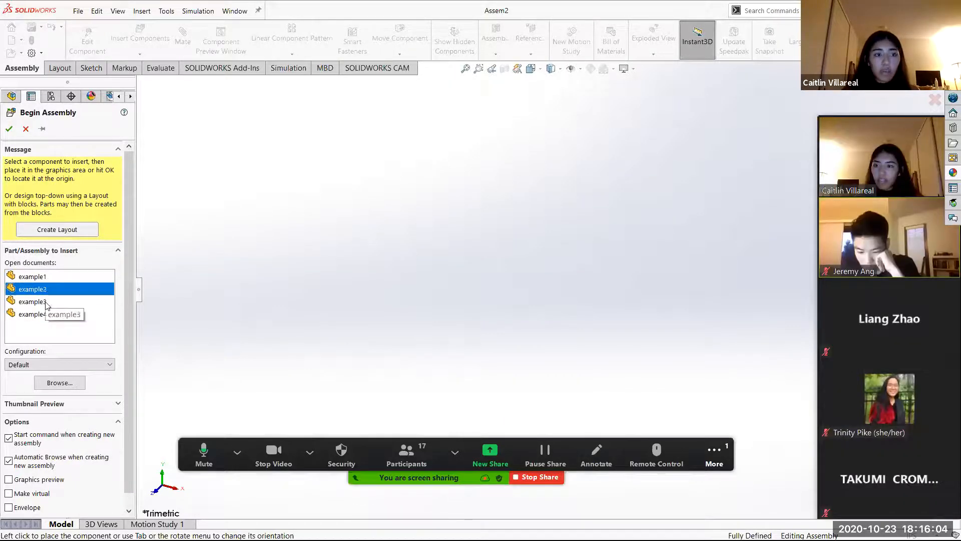
pyautogui.click(46, 301)
pyautogui.click(48, 314)
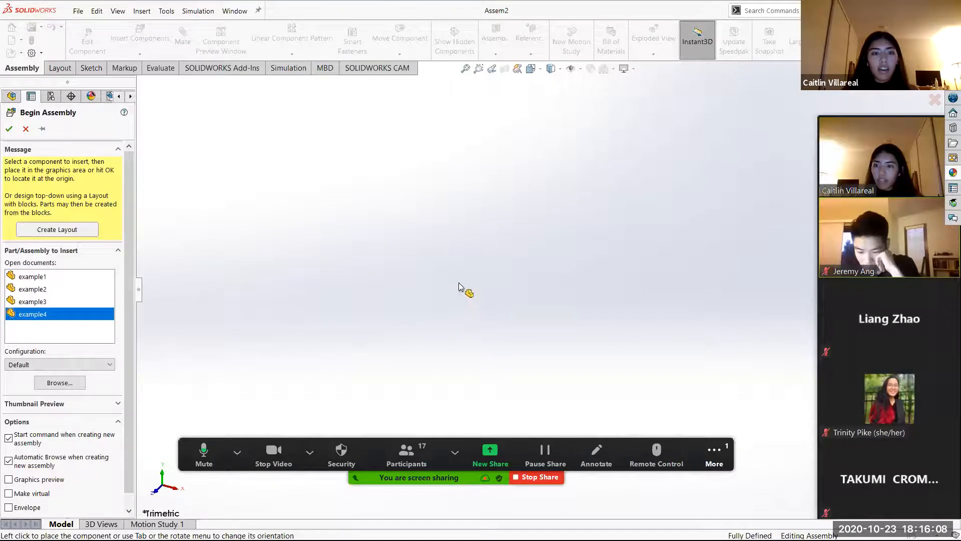
pyautogui.click(44, 276)
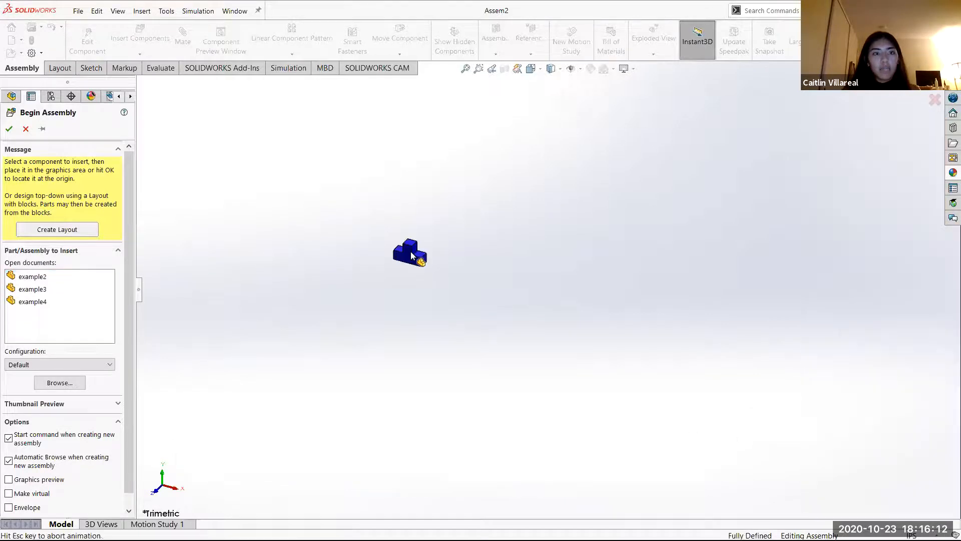
pyautogui.click(410, 252)
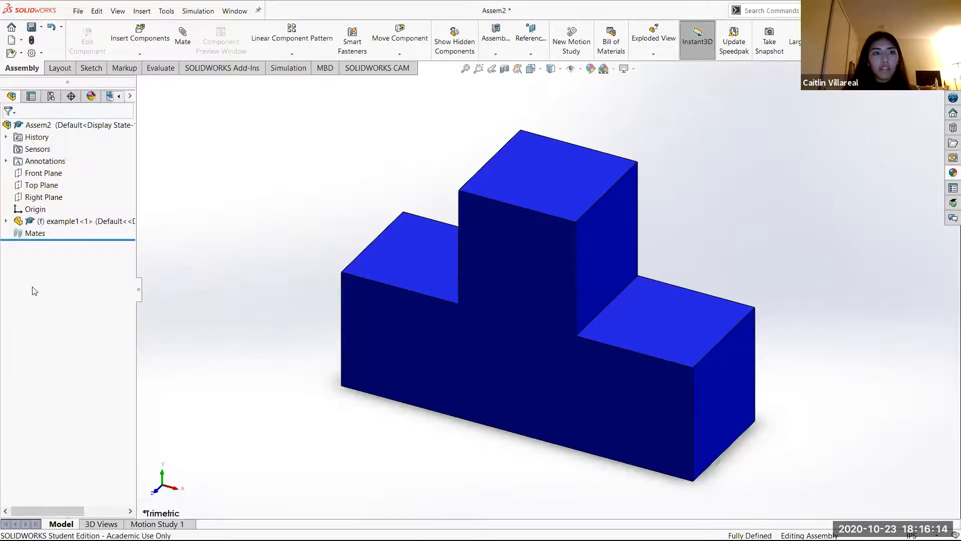
pyautogui.scroll(3, 620, 290)
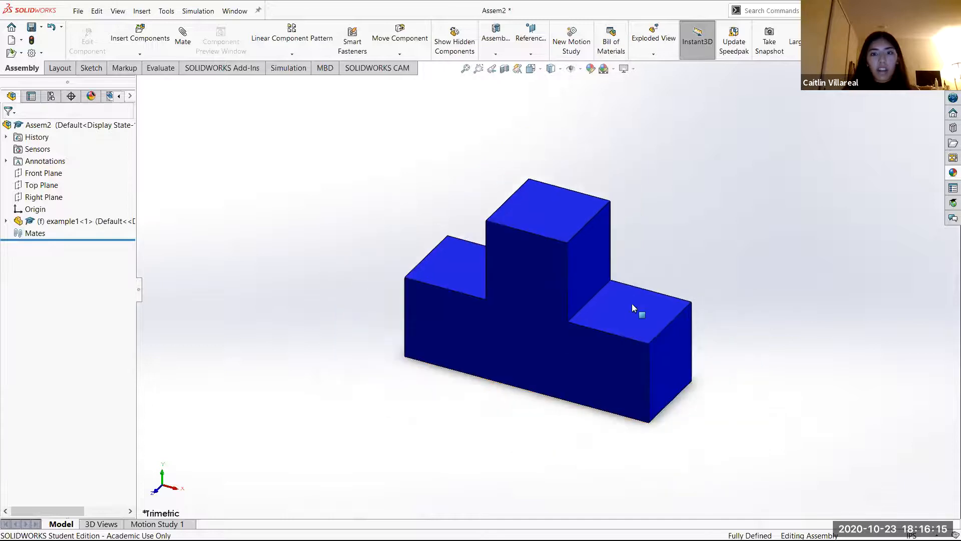
pyautogui.click(78, 11)
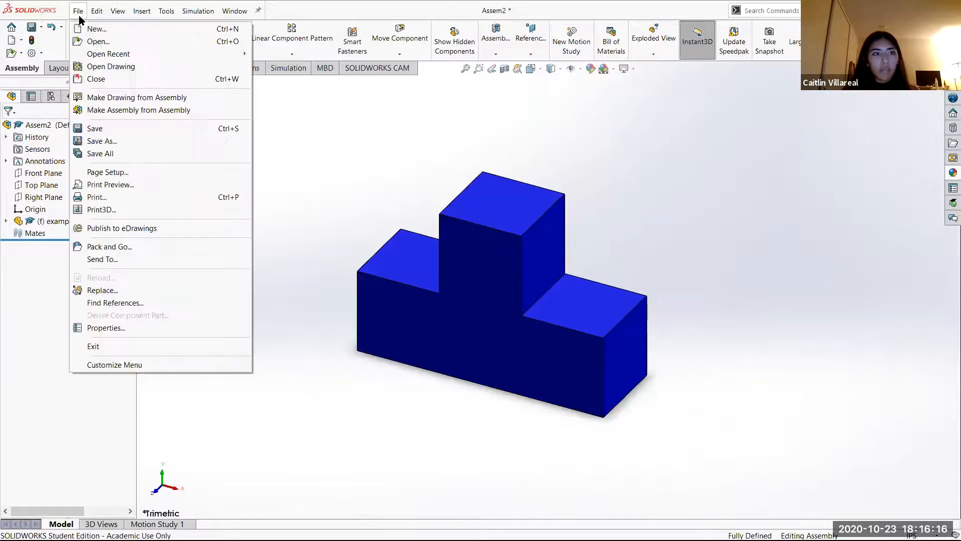
pyautogui.click(105, 111)
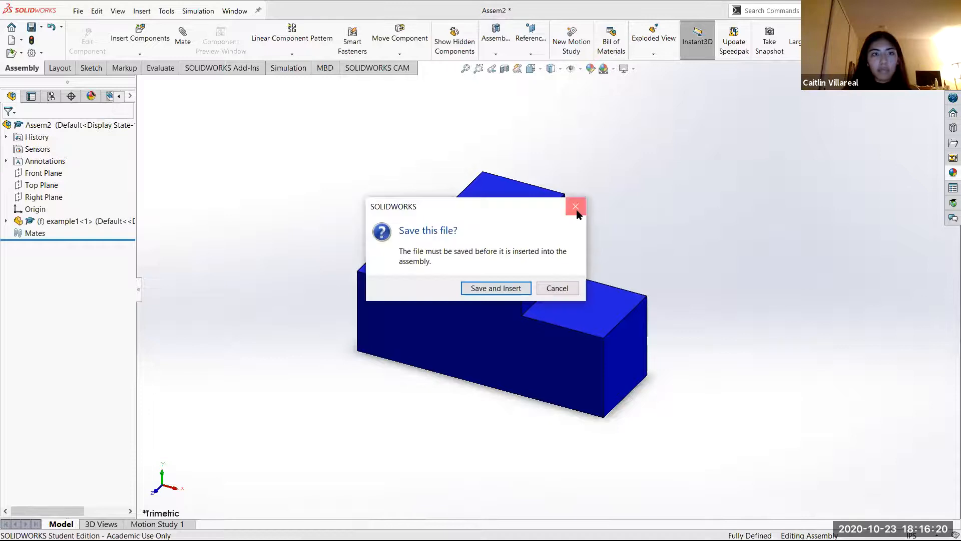
pyautogui.click(576, 207)
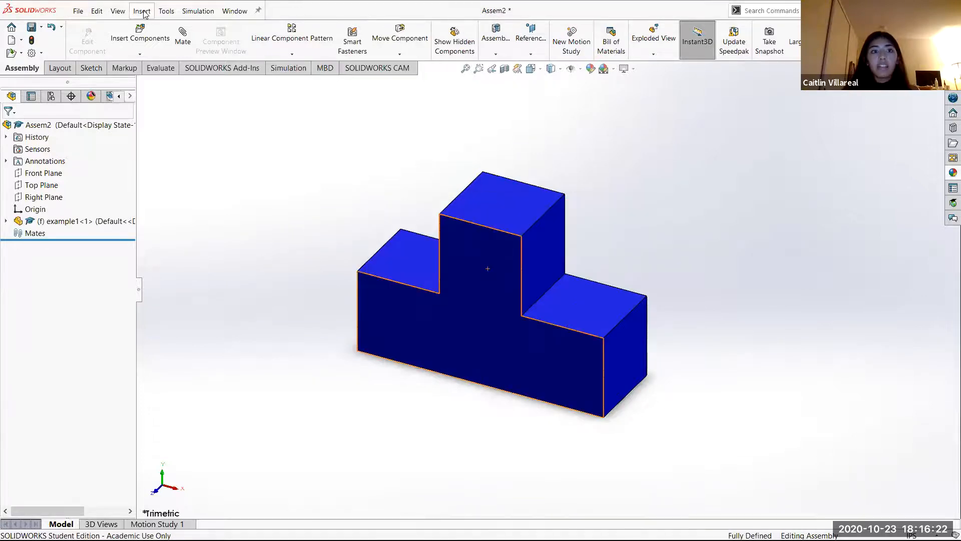
# - Insert the existing part example2 beside the blue block, with component insertion pinned for multiple placements, and end the insertion
pyautogui.click(142, 11)
pyautogui.moveTo(170, 28)
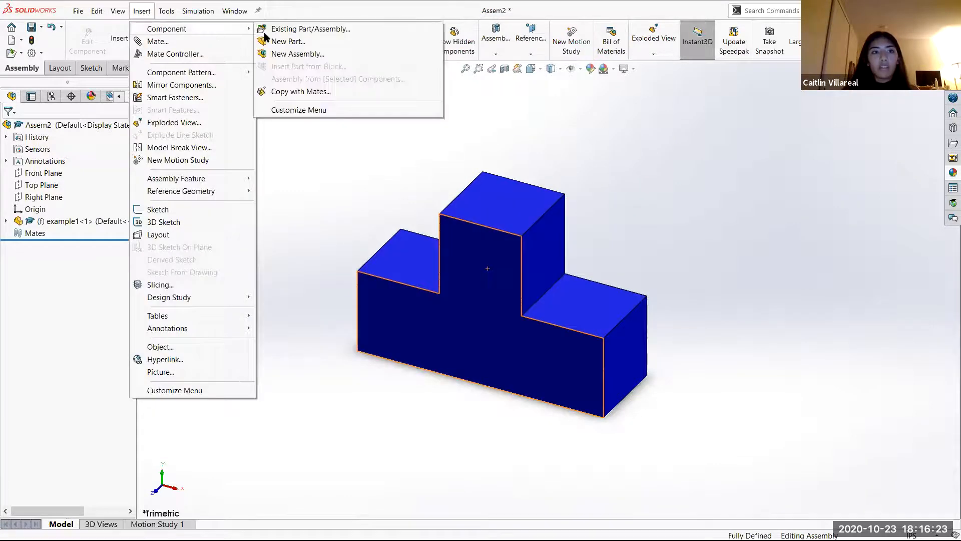
pyautogui.click(307, 29)
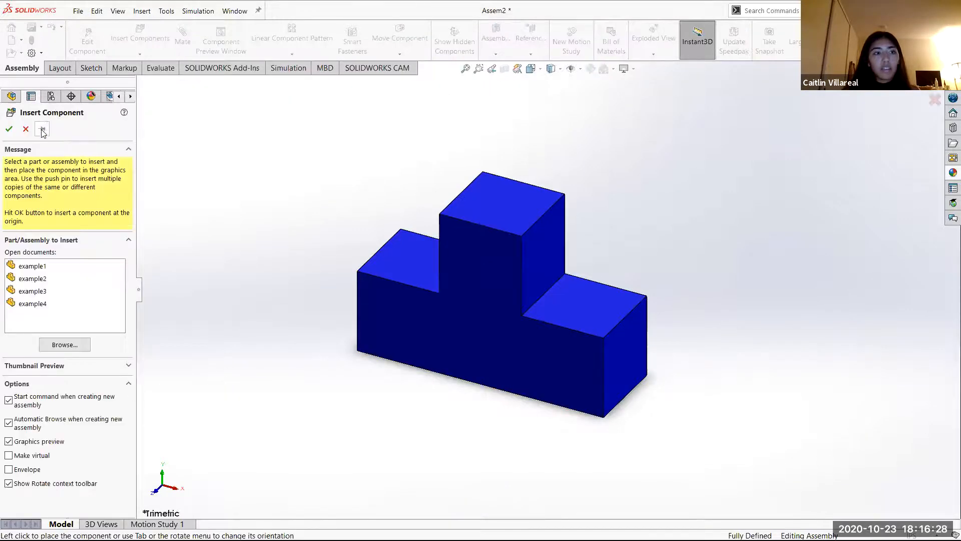
pyautogui.click(42, 129)
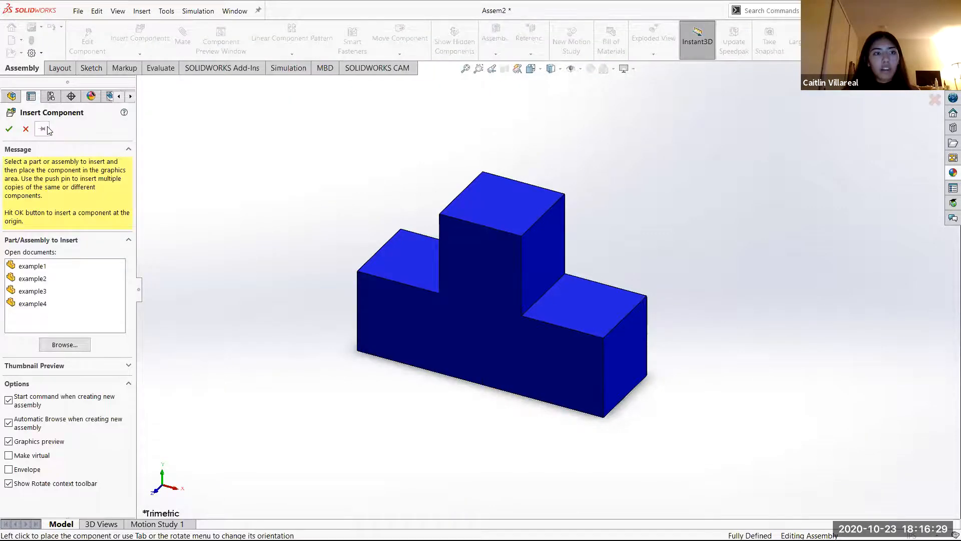
pyautogui.click(37, 267)
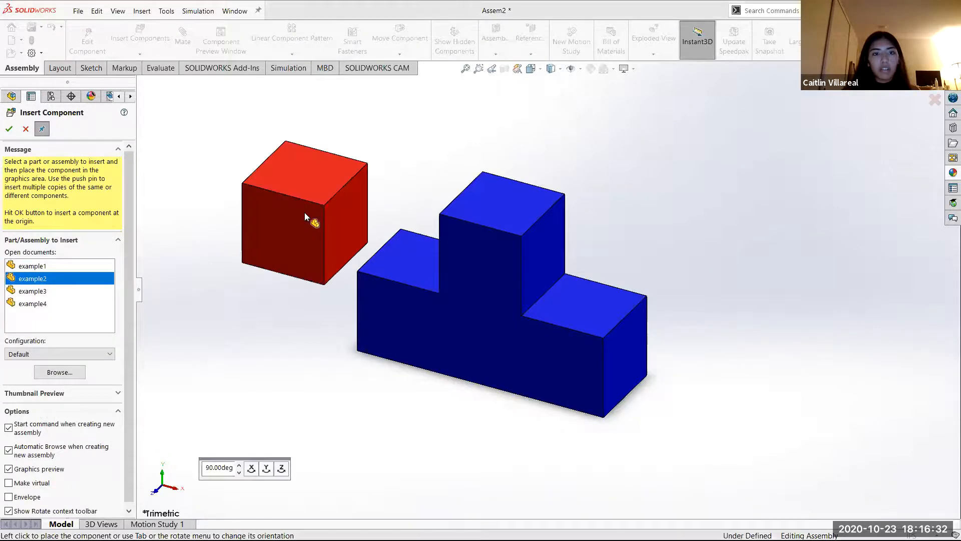
pyautogui.click(305, 217)
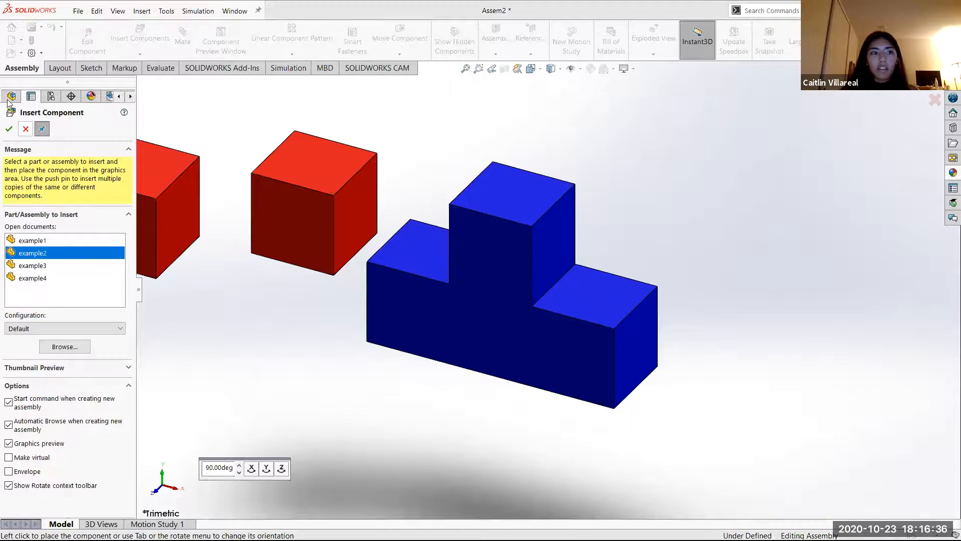
pyautogui.click(31, 132)
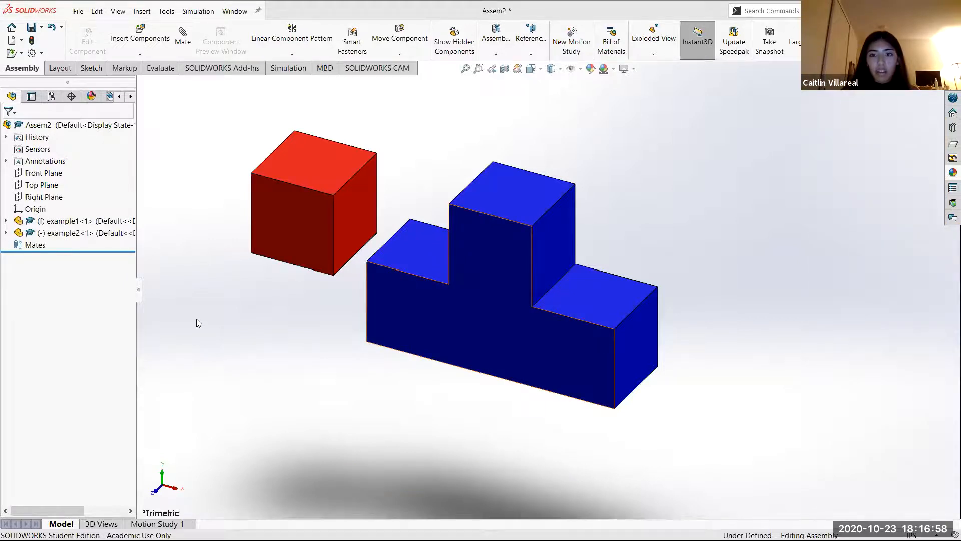
# - Try adding the example3 plate in front of the other assembly components, and undo its placement
pyautogui.moveTo(197, 319); pyautogui.dragTo(320, 331)
pyautogui.scroll(1, 362, 338)
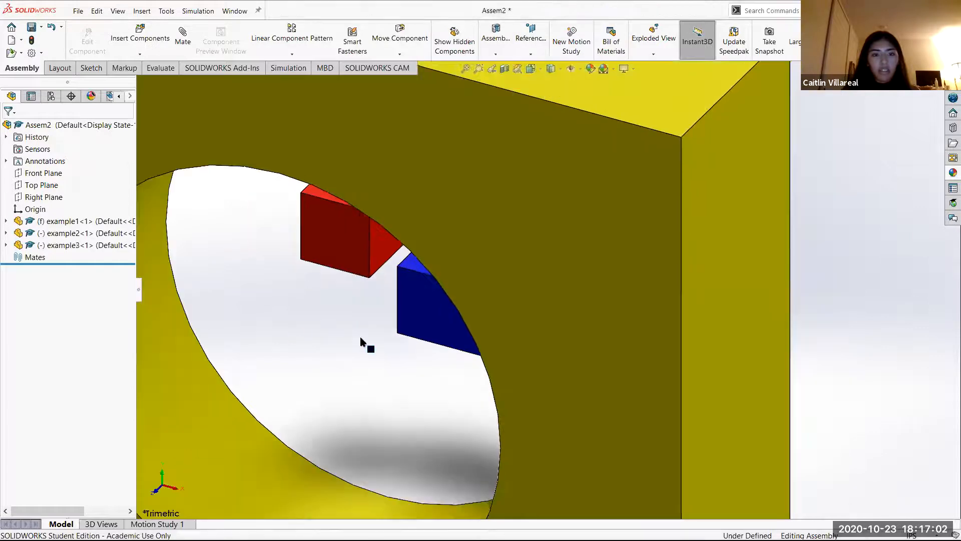
pyautogui.scroll(6, 374, 338)
pyautogui.scroll(-2, 516, 311)
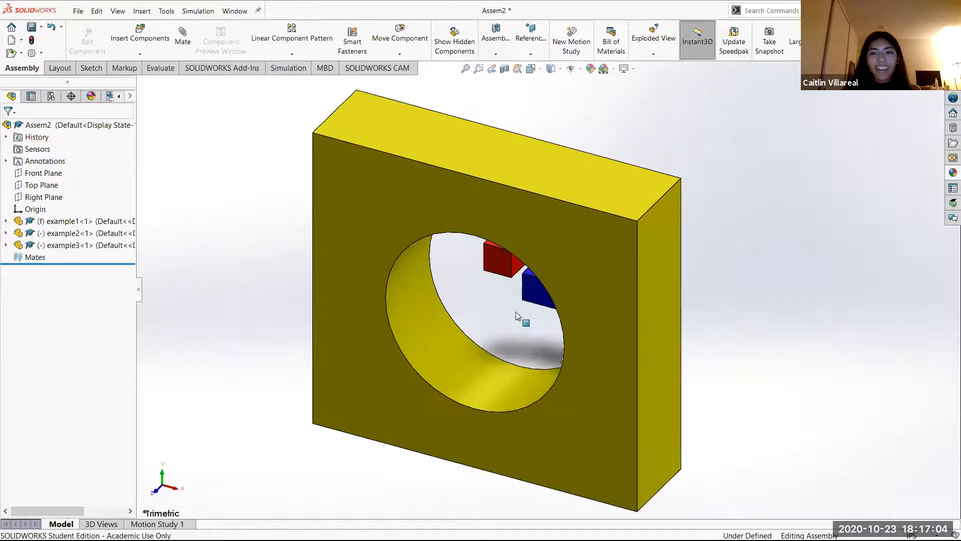
pyautogui.scroll(1, 447, 227)
pyautogui.scroll(-1, 465, 237)
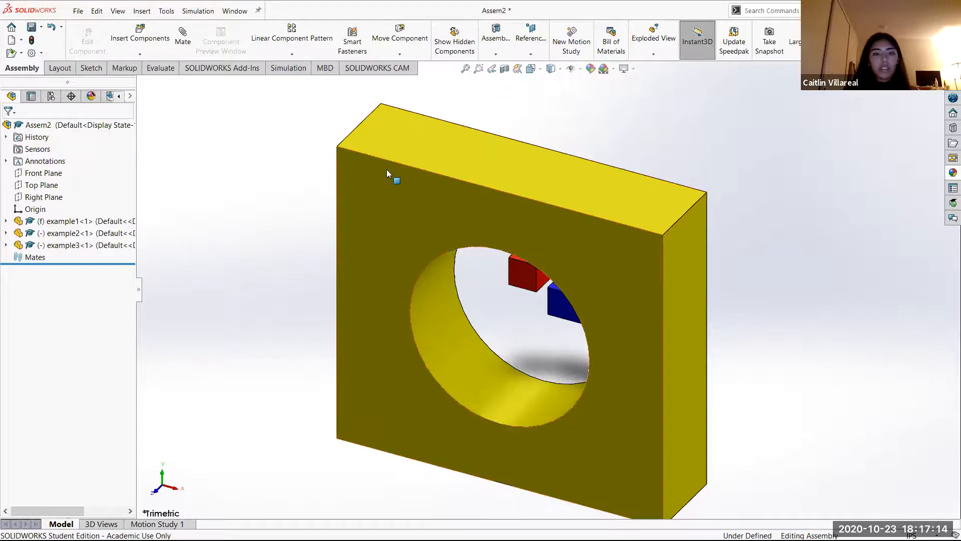
pyautogui.click(364, 169)
pyautogui.hotkey('ctrl', 'z')
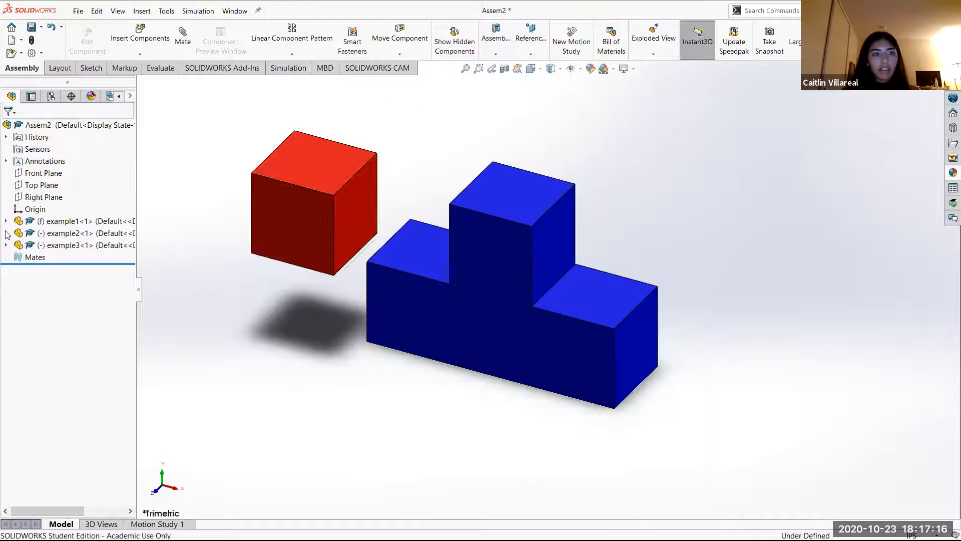
# - Place a second copy of the blue example1 component in front of the existing blue block
pyautogui.scroll(2, 275, 274)
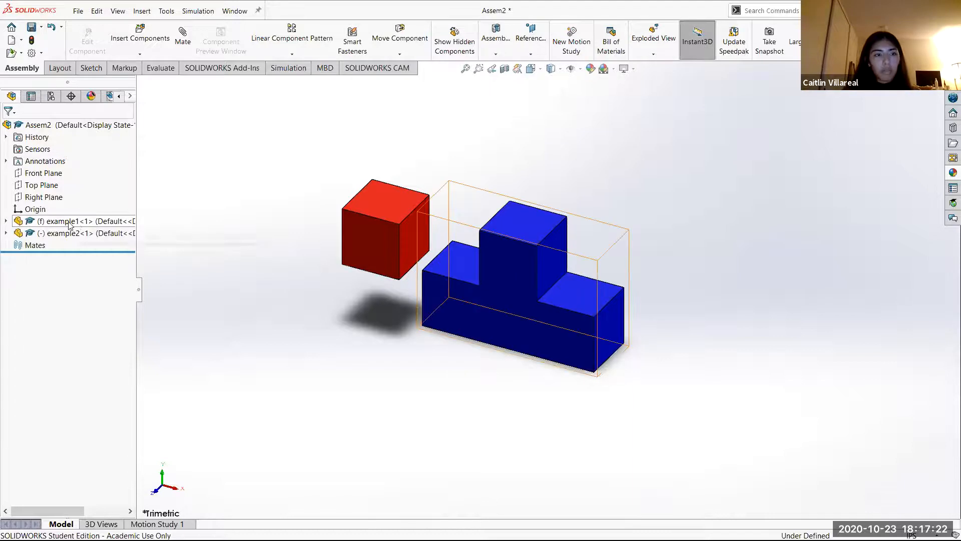
pyautogui.keyDown('ctrl'); pyautogui.moveTo(47, 225); pyautogui.dragTo(300, 347); pyautogui.keyUp('ctrl')
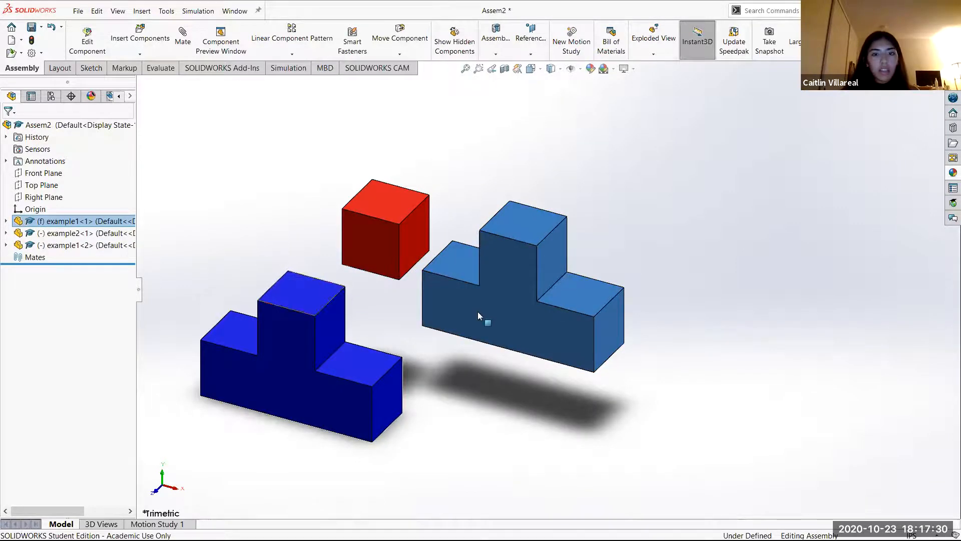
pyautogui.scroll(1, 478, 313)
pyautogui.scroll(-1, 478, 312)
pyautogui.click(655, 222)
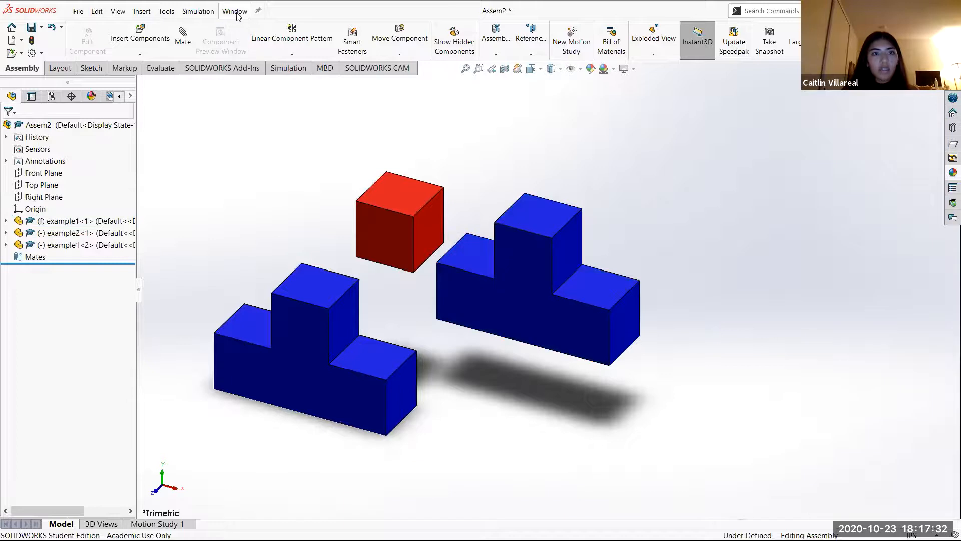
# - Tile the open documents horizontally and insert another example2 cube into Assem2 from its part window, beside the fixed blue block
pyautogui.click(233, 15)
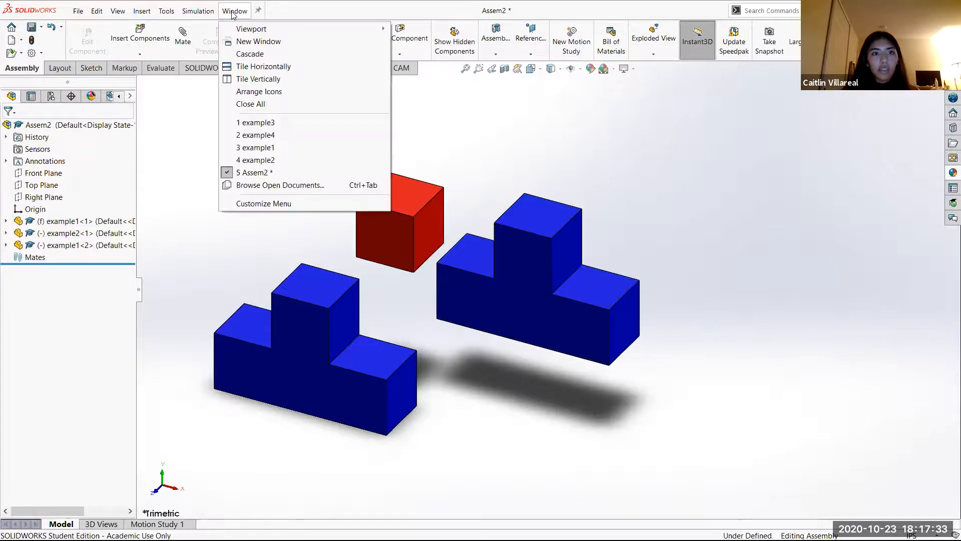
pyautogui.click(261, 67)
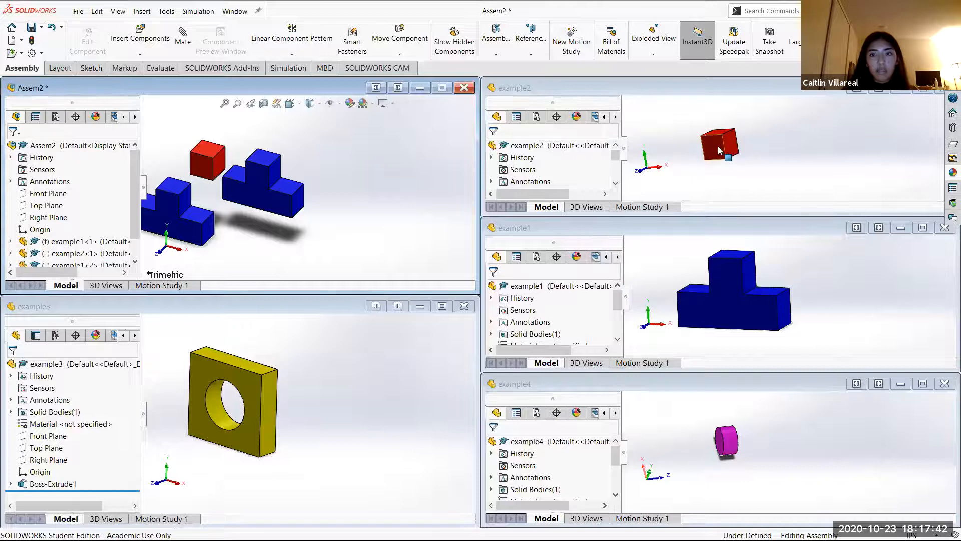
pyautogui.click(659, 91)
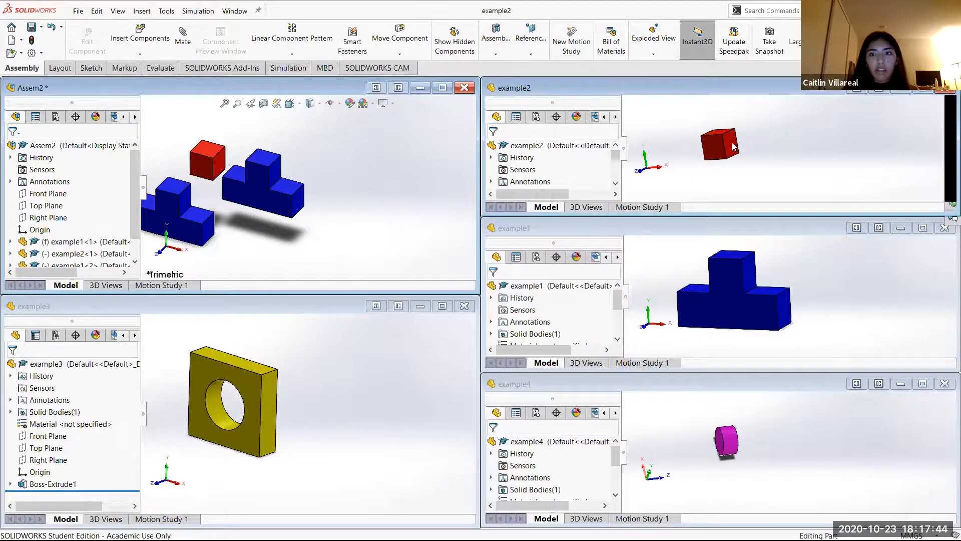
pyautogui.moveTo(719, 145); pyautogui.dragTo(344, 195)
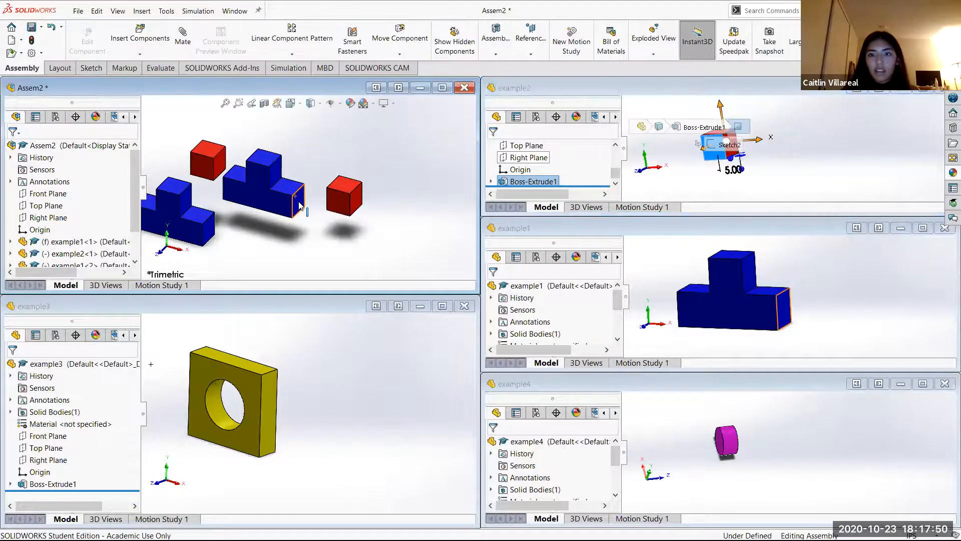
# - Clear away the tiled part windows and maximize the Assem2 window
pyautogui.click(710, 217)
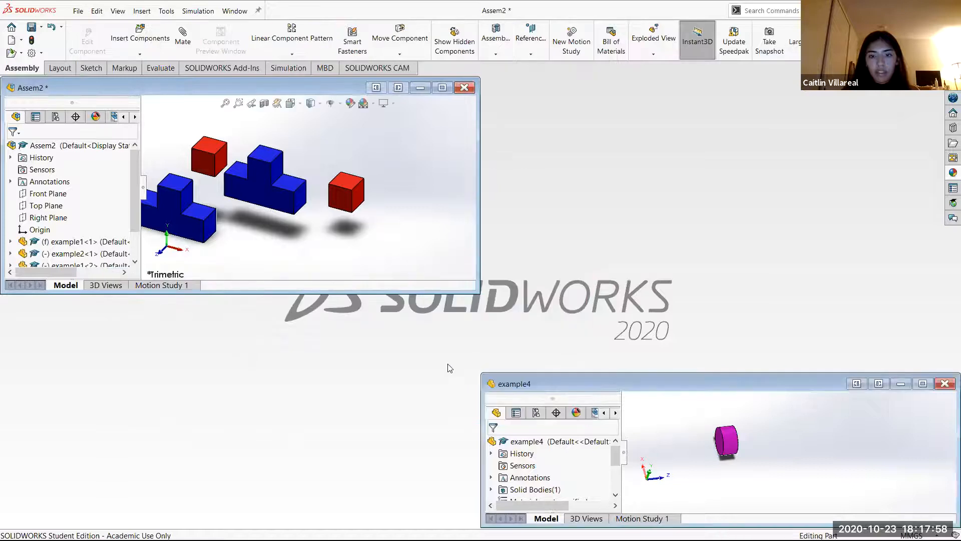
pyautogui.click(614, 343)
pyautogui.click(442, 88)
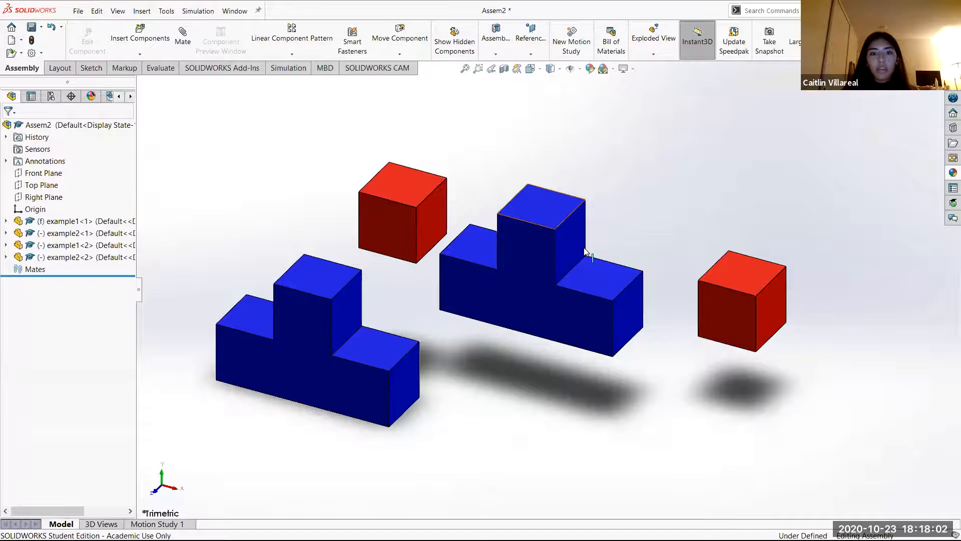
# - Move the first red example2 cube upward and rotate it freely so it sits tilted relative to the blue blocks
pyautogui.scroll(2, 576, 335)
pyautogui.scroll(2, 578, 325)
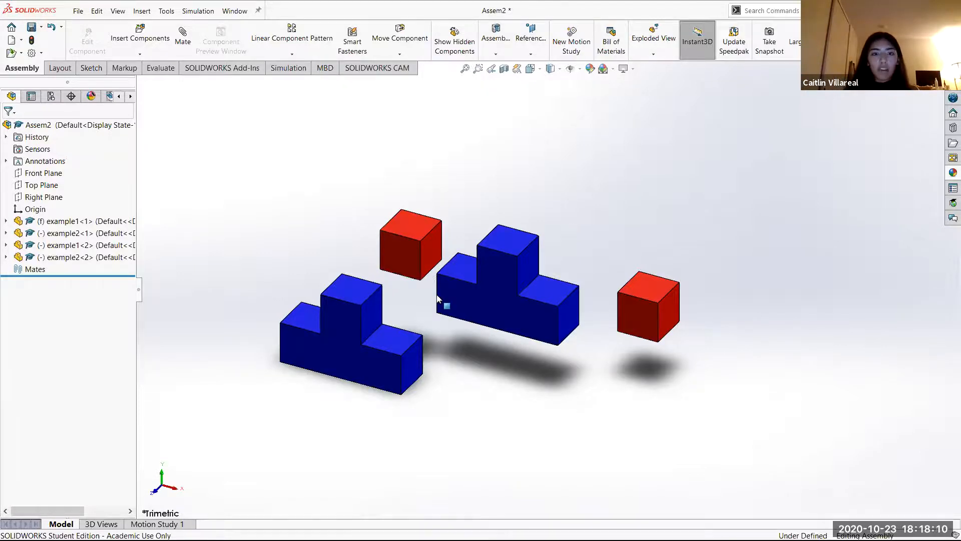
pyautogui.keyDown('ctrl'); pyautogui.moveTo(437, 299); pyautogui.dragTo(410, 308, button='middle'); pyautogui.keyUp('ctrl')
pyautogui.moveTo(373, 256); pyautogui.dragTo(368, 197)
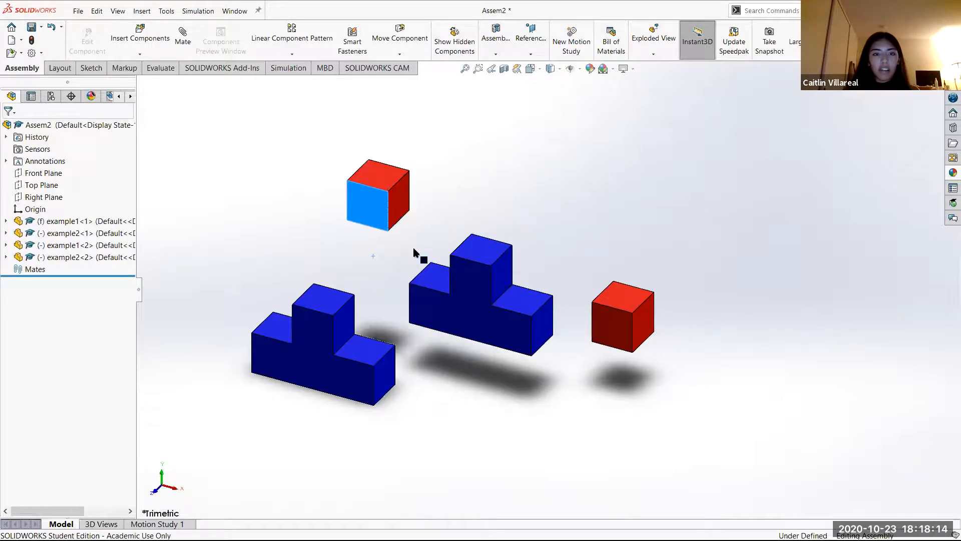
pyautogui.moveTo(374, 173); pyautogui.dragTo(373, 255, button='right')
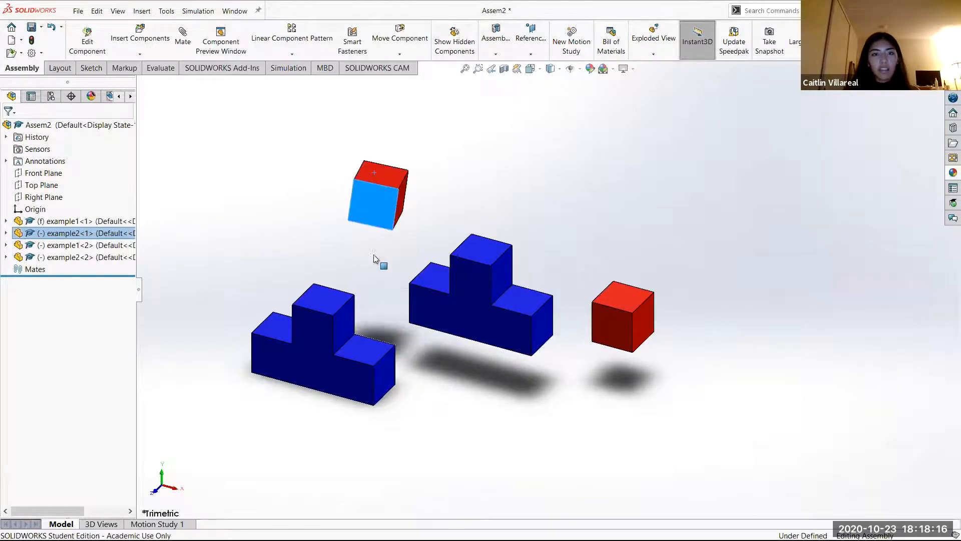
pyautogui.click(515, 155)
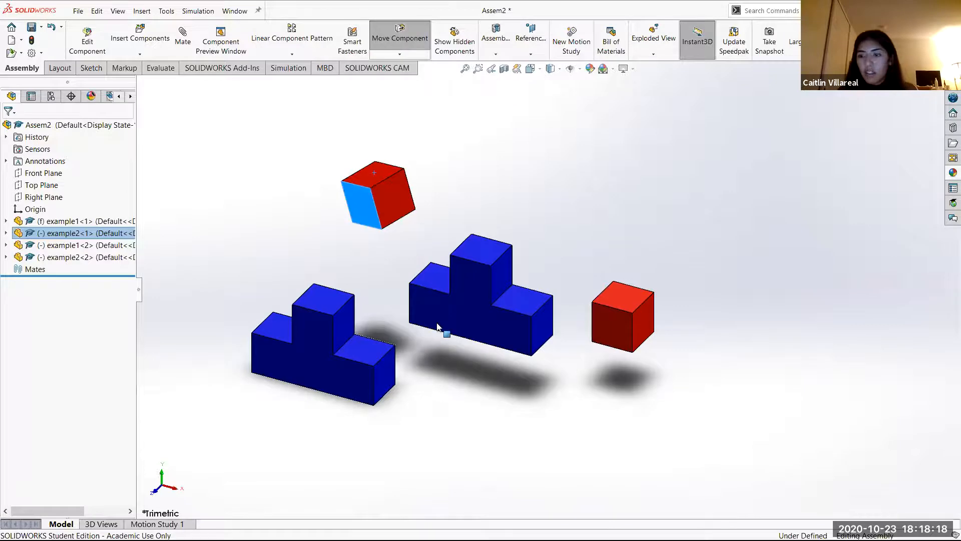
pyautogui.scroll(-1, 437, 326)
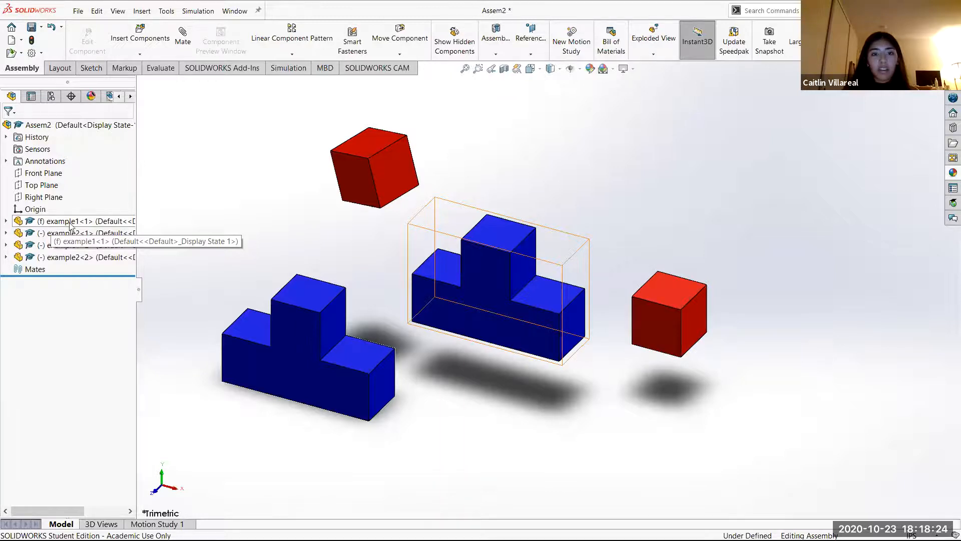
# - Try to move the fixed example1 block
pyautogui.moveTo(491, 268); pyautogui.dragTo(484, 288)
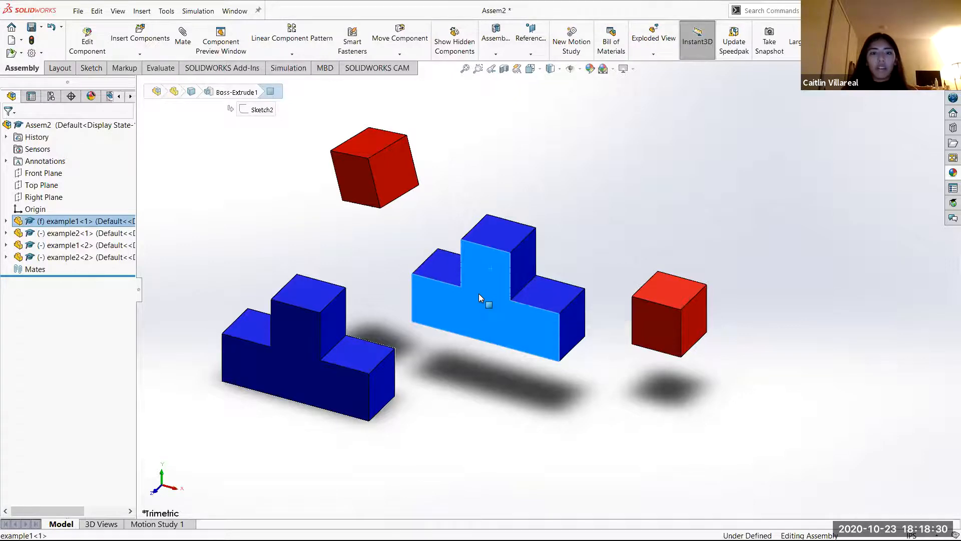
pyautogui.click(555, 216)
pyautogui.click(486, 277)
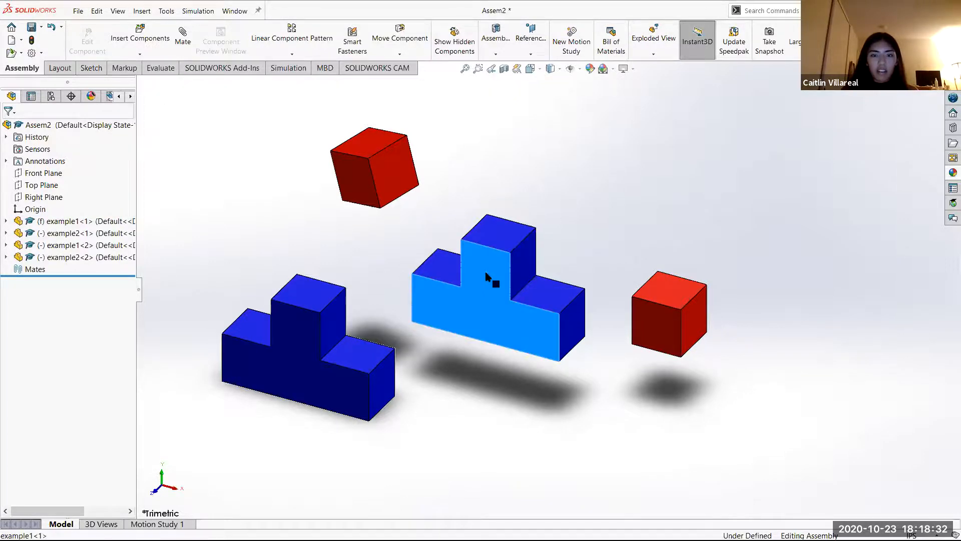
# - Float the fixed example1 block to shift it slightly, and fix it again at its new position
pyautogui.rightClick(537, 306)
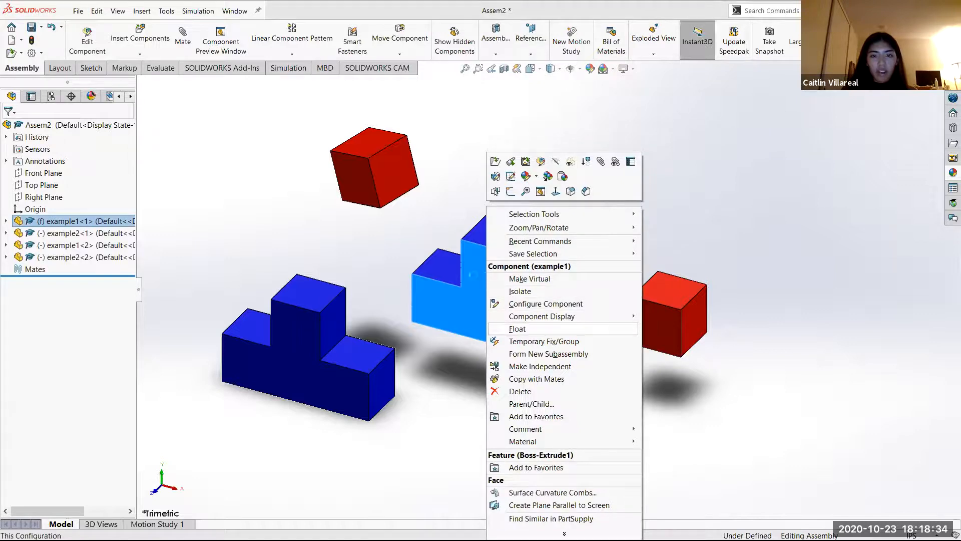
pyautogui.click(517, 328)
pyautogui.moveTo(472, 273)
pyautogui.mouseDown()
pyautogui.moveTo(533, 335)
pyautogui.moveTo(485, 195)
pyautogui.moveTo(453, 273)
pyautogui.moveTo(474, 259)
pyautogui.mouseUp()
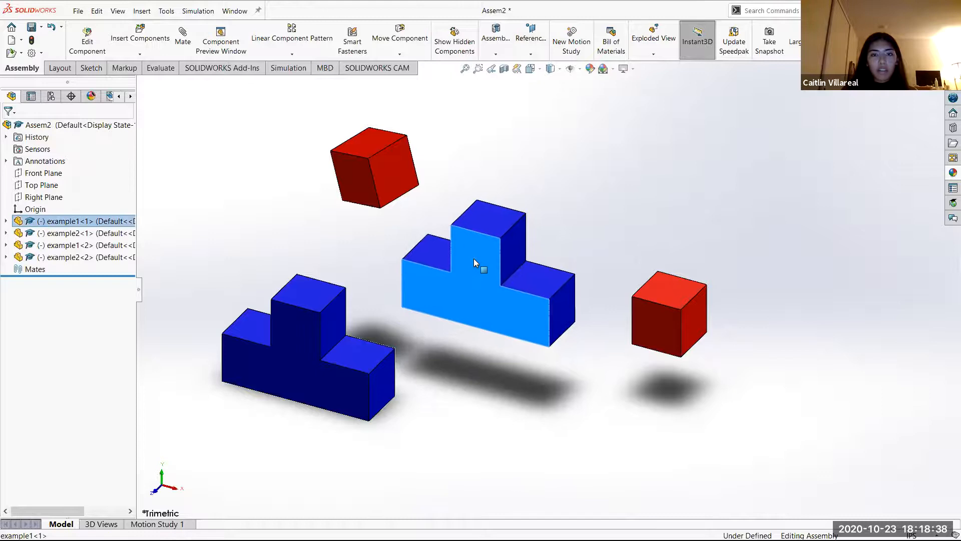
pyautogui.rightClick(474, 259)
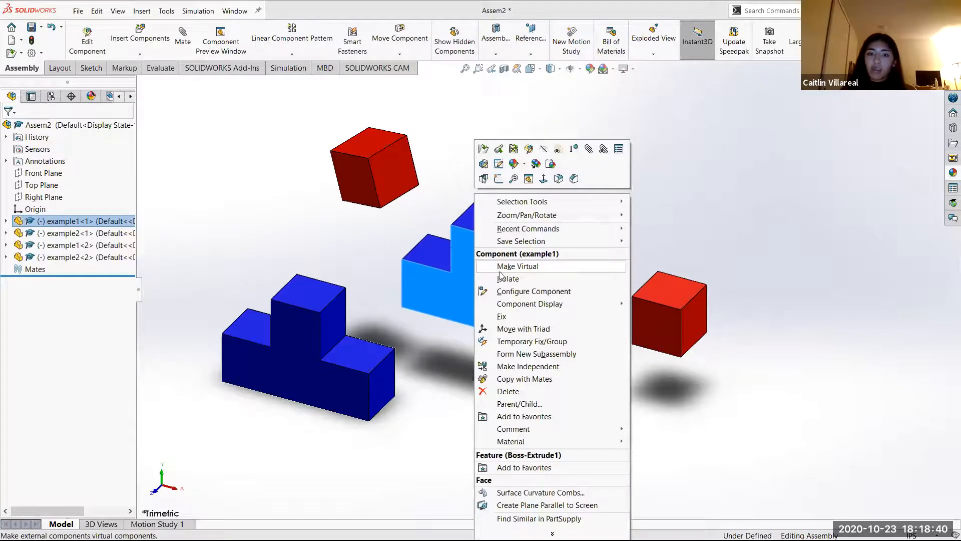
pyautogui.click(513, 317)
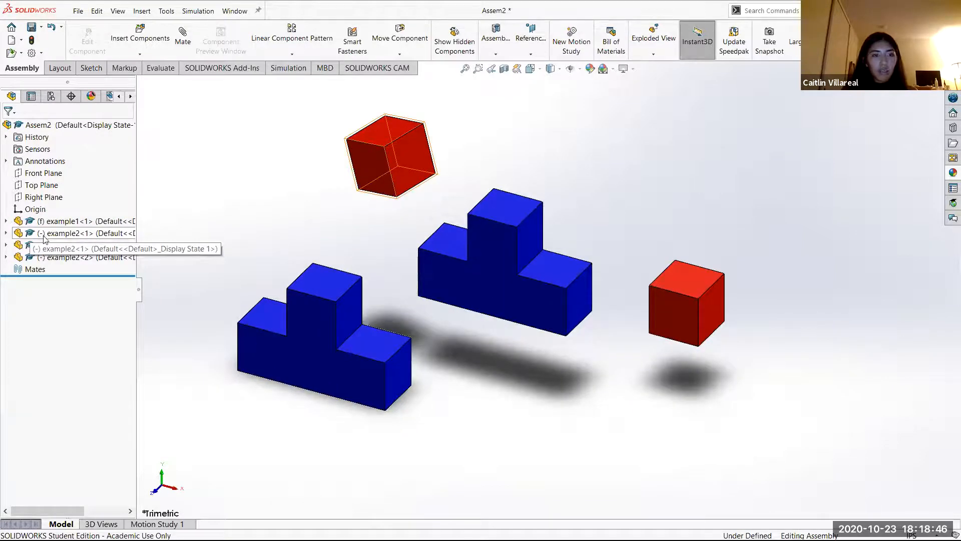
# - Reposition the tilted red example2 cube above the fixed blue block
pyautogui.moveTo(394, 148); pyautogui.dragTo(309, 209)
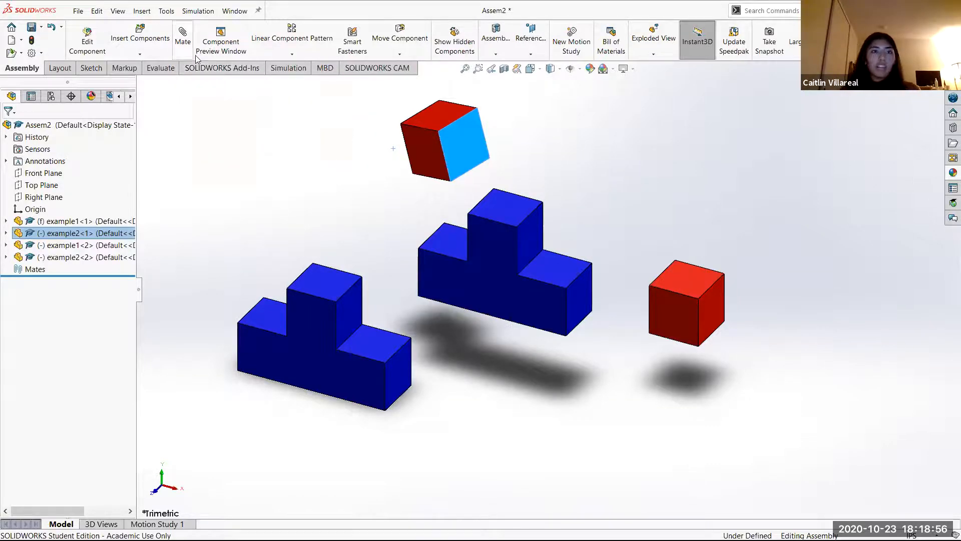
pyautogui.scroll(2, 529, 268)
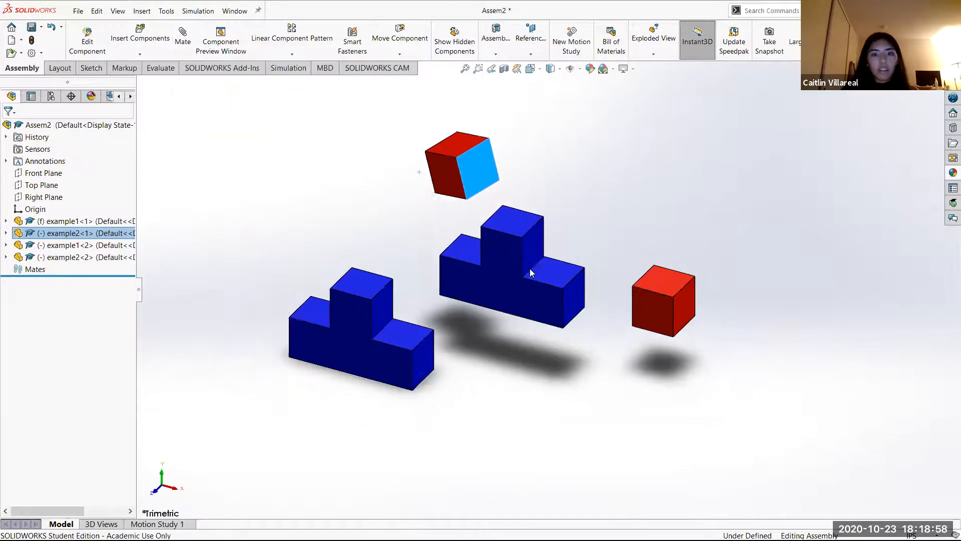
pyautogui.scroll(-2, 392, 134)
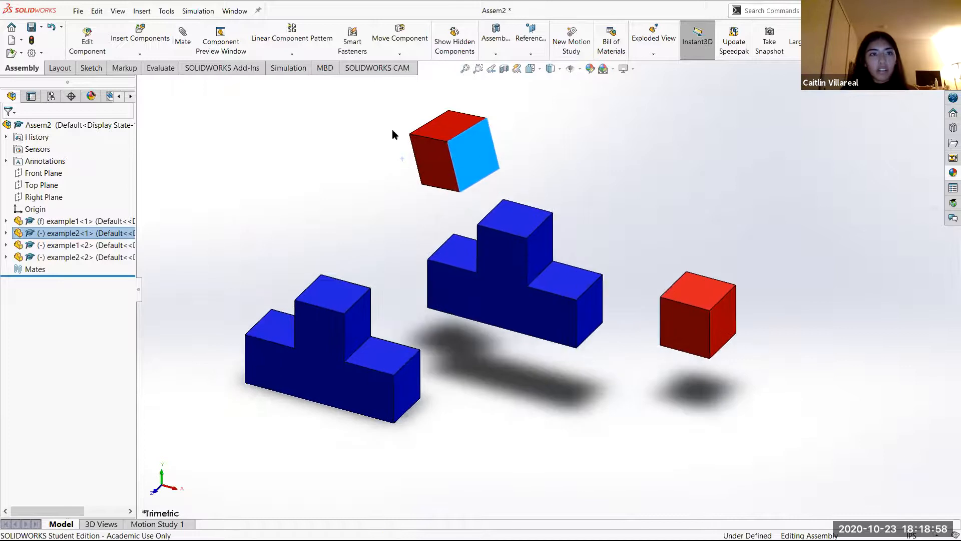
# - Add an anti-aligned coincident mate between the tilted red cube's side face and the vertical side face of the fixed blue block's raised middle
pyautogui.click(183, 49)
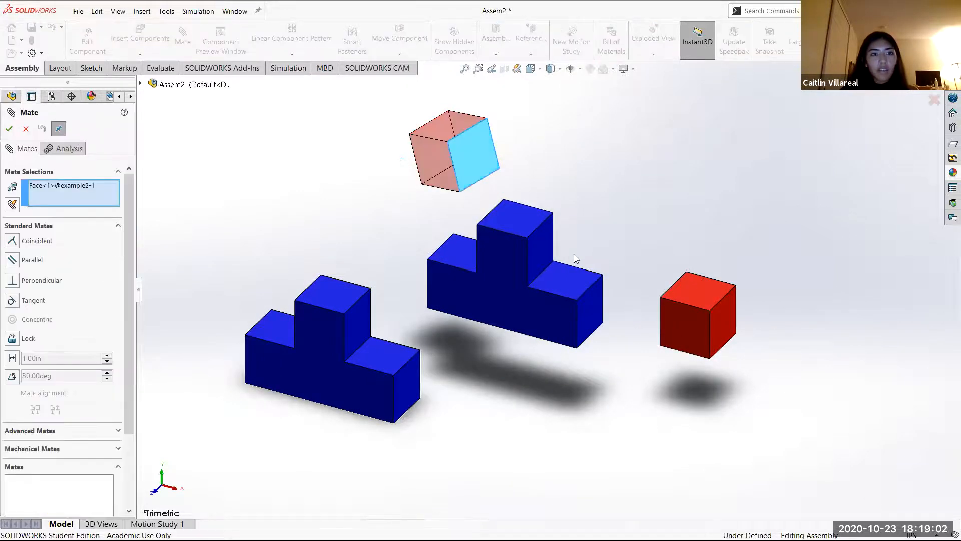
pyautogui.scroll(-3, 574, 254)
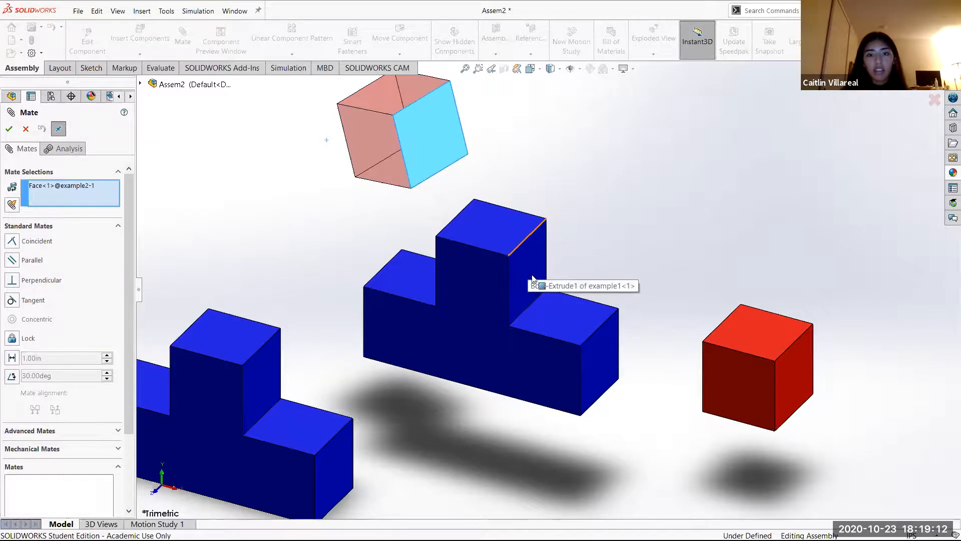
pyautogui.click(13, 243)
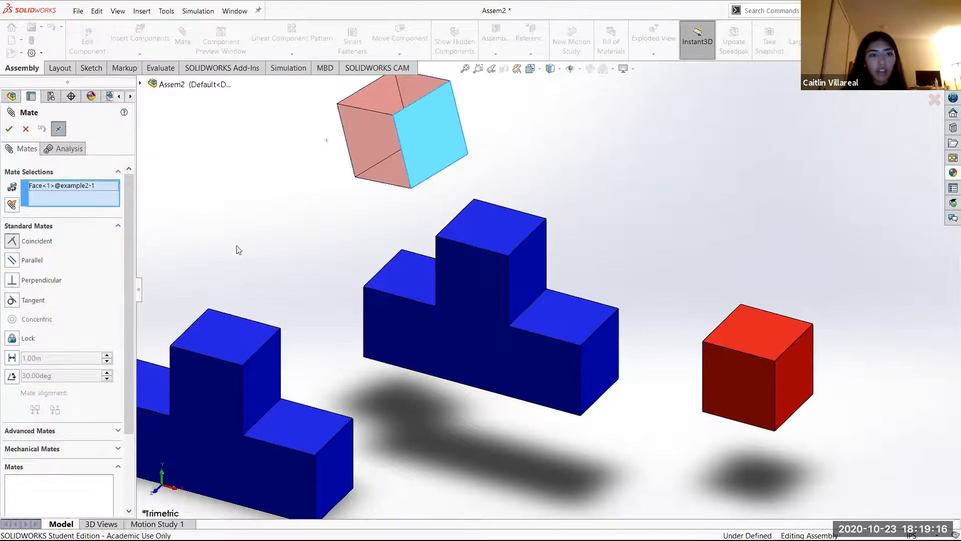
pyautogui.click(532, 270)
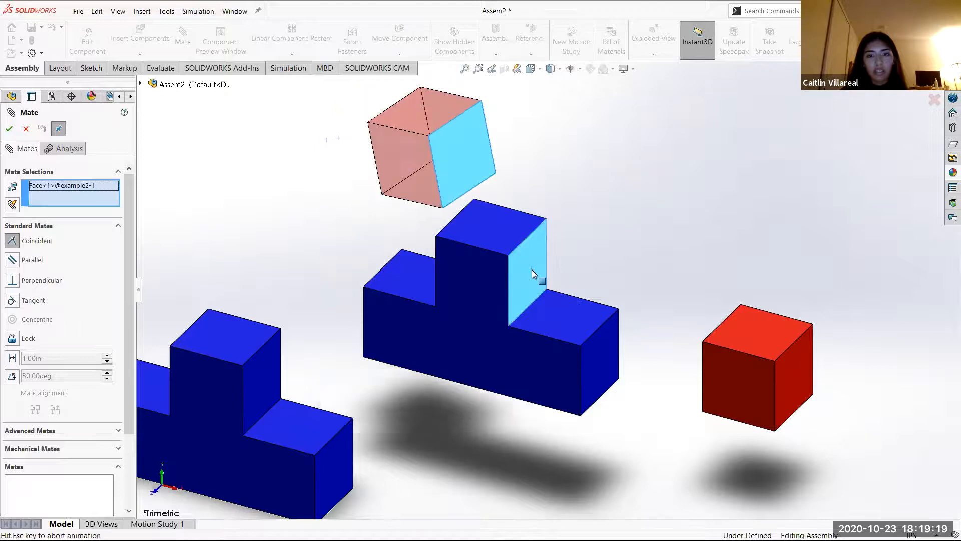
pyautogui.click(546, 292)
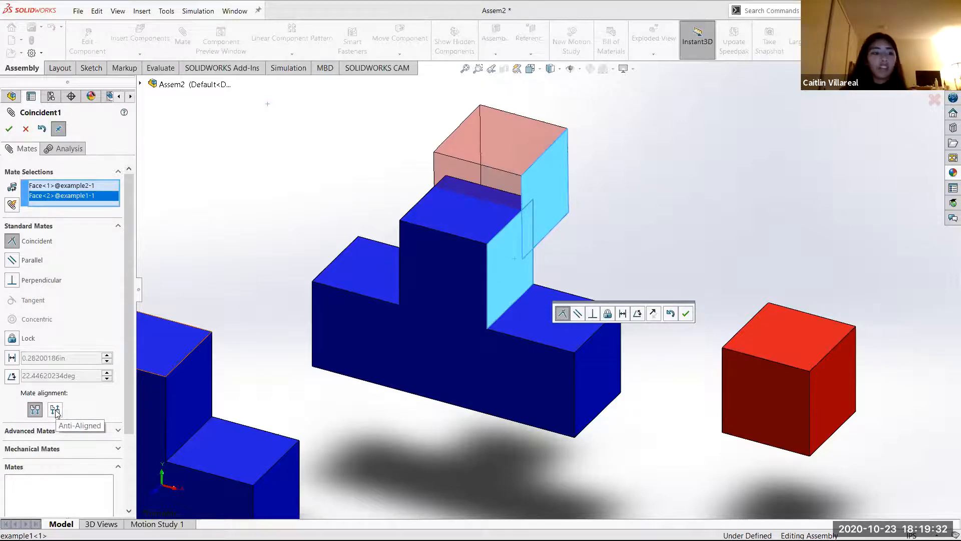
pyautogui.click(55, 410)
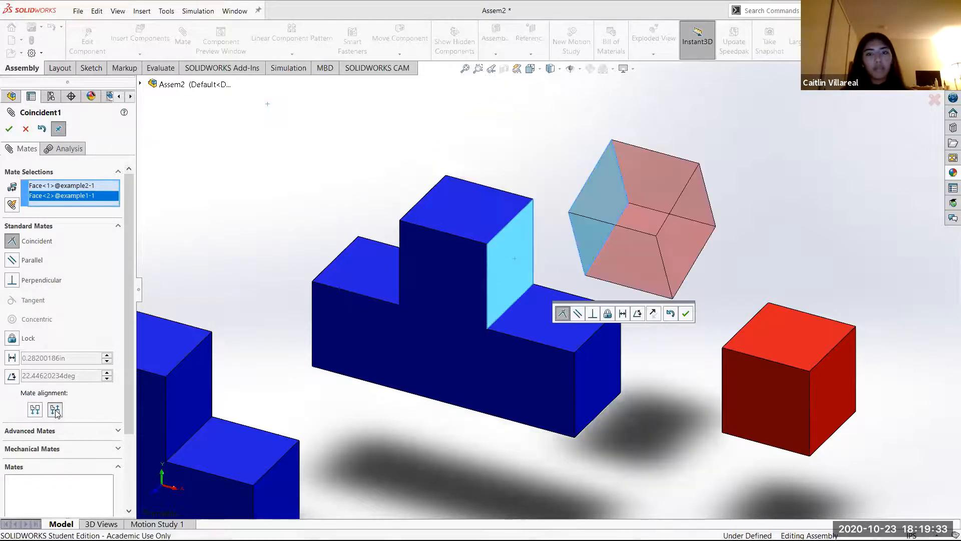
pyautogui.click(10, 129)
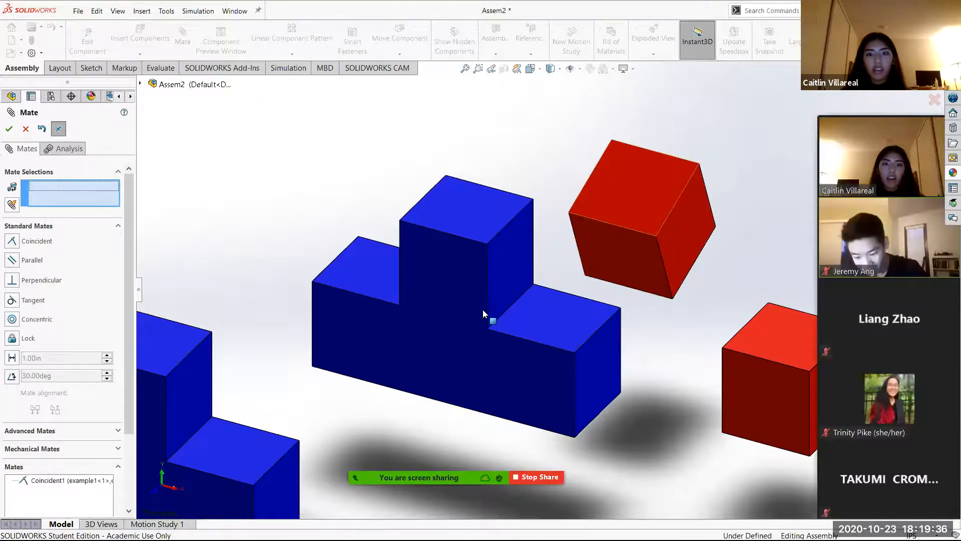
# - Slide the mated red cube along the block's mated face to test its remaining freedom, and close the Mate tool
pyautogui.moveTo(420, 244); pyautogui.dragTo(710, 501)
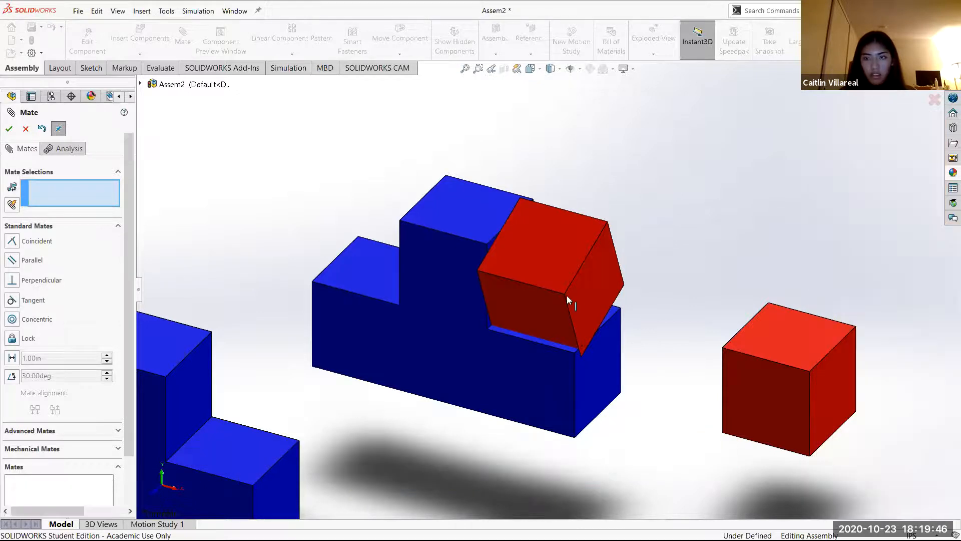
pyautogui.press('Escape')
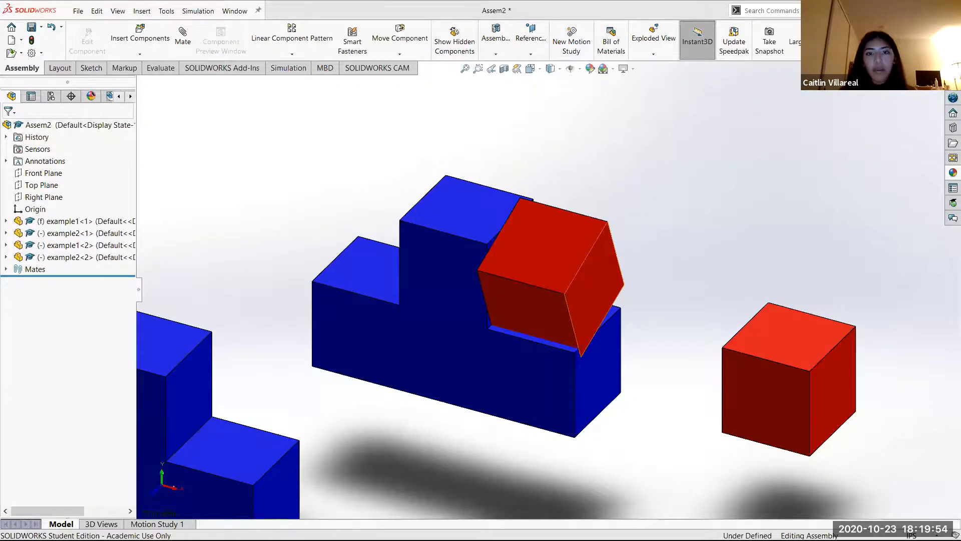
pyautogui.scroll(3, 613, 268)
pyautogui.scroll(-2, 540, 271)
pyautogui.moveTo(541, 271); pyautogui.dragTo(569, 182)
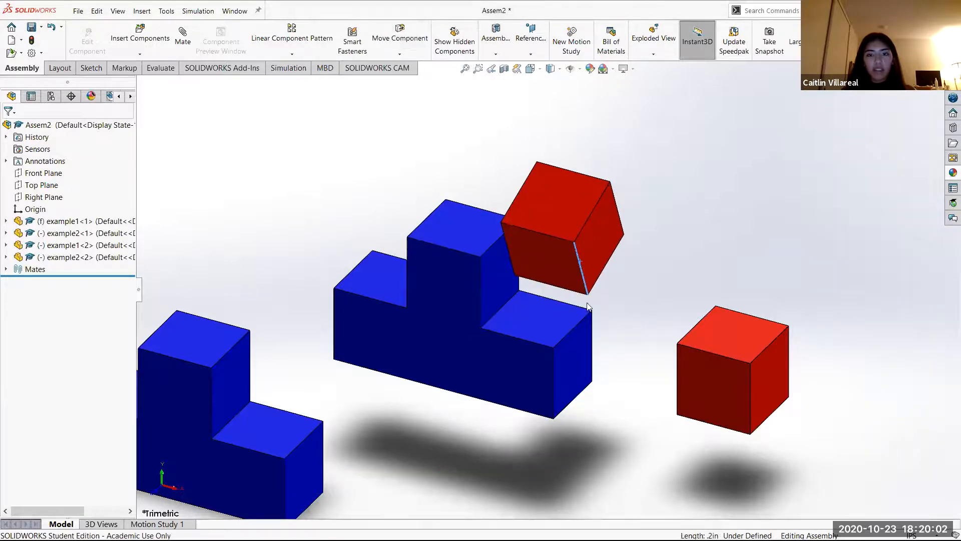
pyautogui.scroll(2, 550, 336)
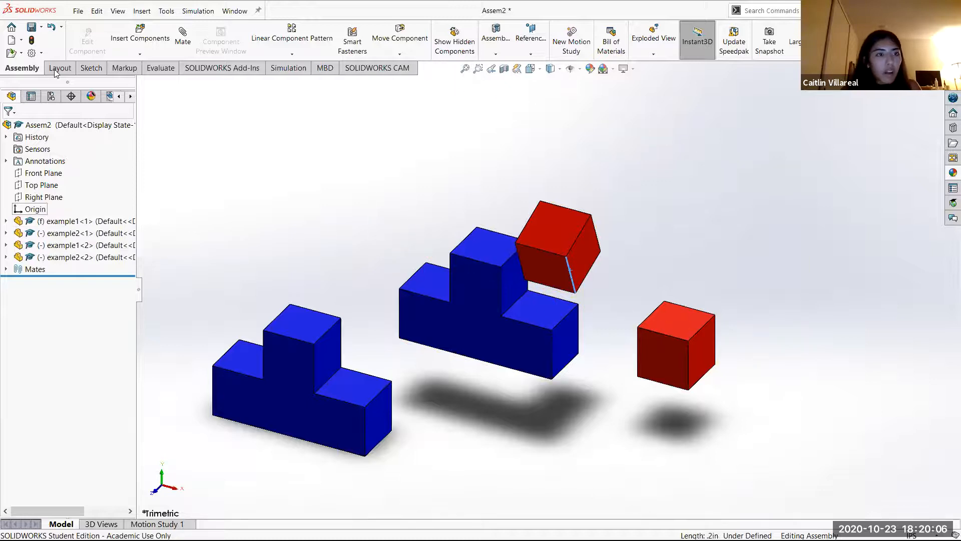
pyautogui.click(192, 34)
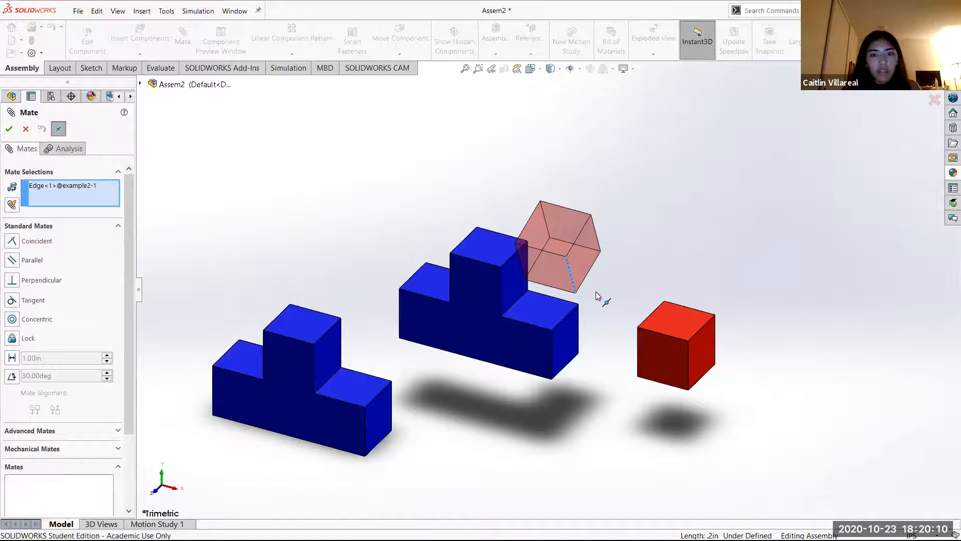
pyautogui.scroll(2, 557, 278)
pyautogui.moveTo(557, 278); pyautogui.dragTo(521, 255, button='middle')
pyautogui.scroll(-3, 521, 256)
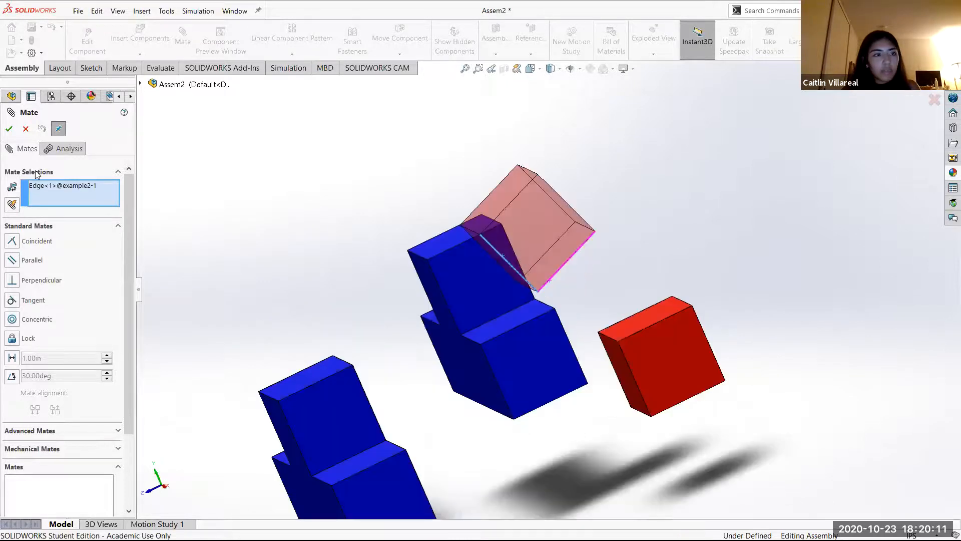
pyautogui.click(25, 128)
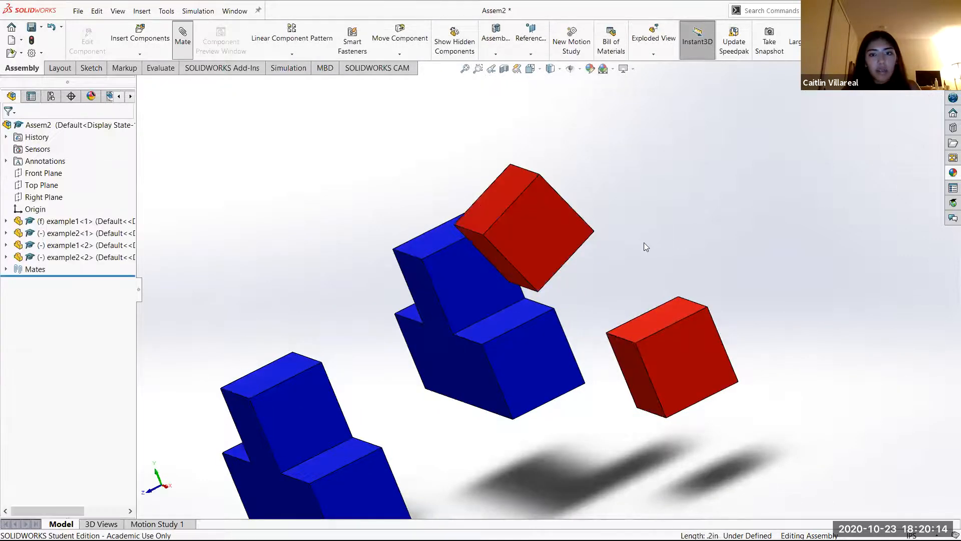
# - Add a coincident mate between the tilted red cube's underside and the top of the fixed block's lower step, and slide the cube along it
pyautogui.moveTo(635, 243); pyautogui.dragTo(596, 234, button='middle')
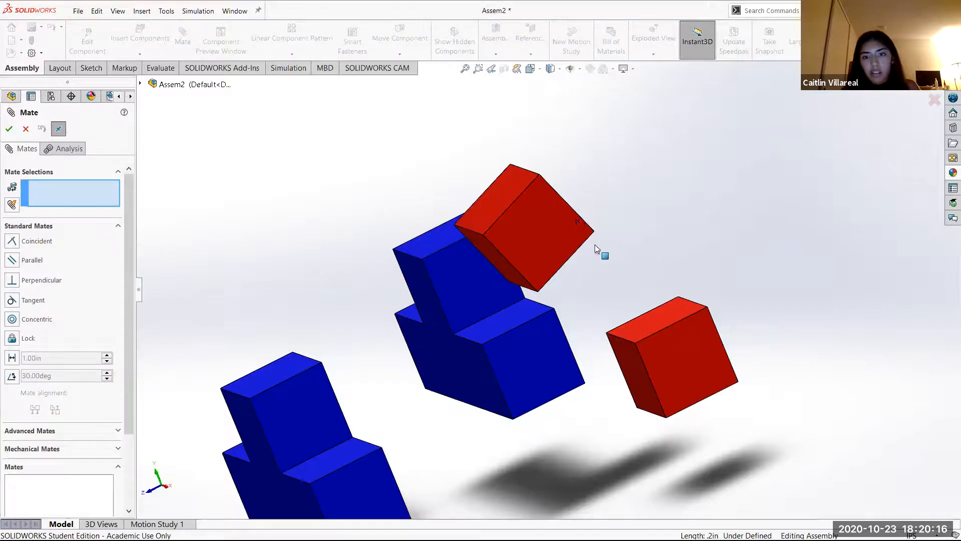
pyautogui.click(565, 227)
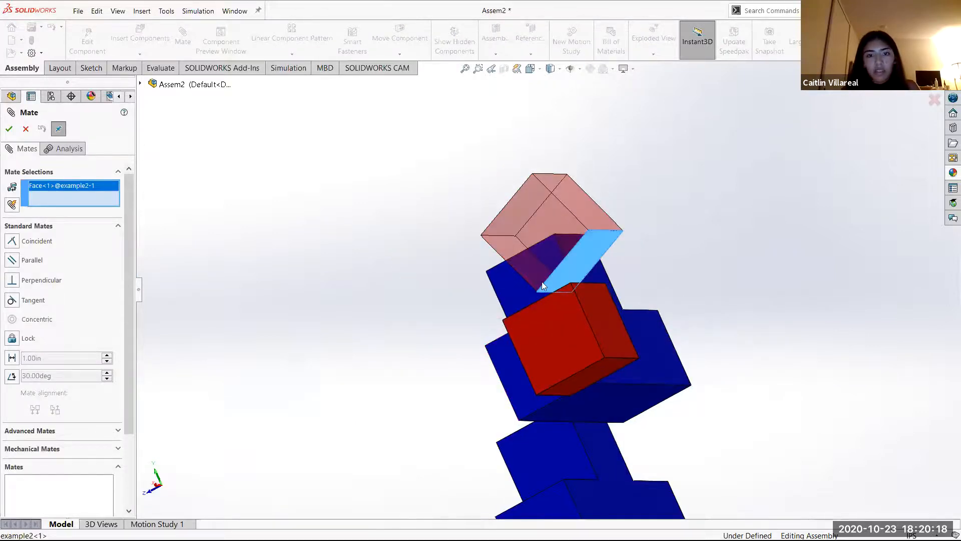
pyautogui.moveTo(542, 282); pyautogui.dragTo(466, 324, button='middle')
pyautogui.click(466, 324)
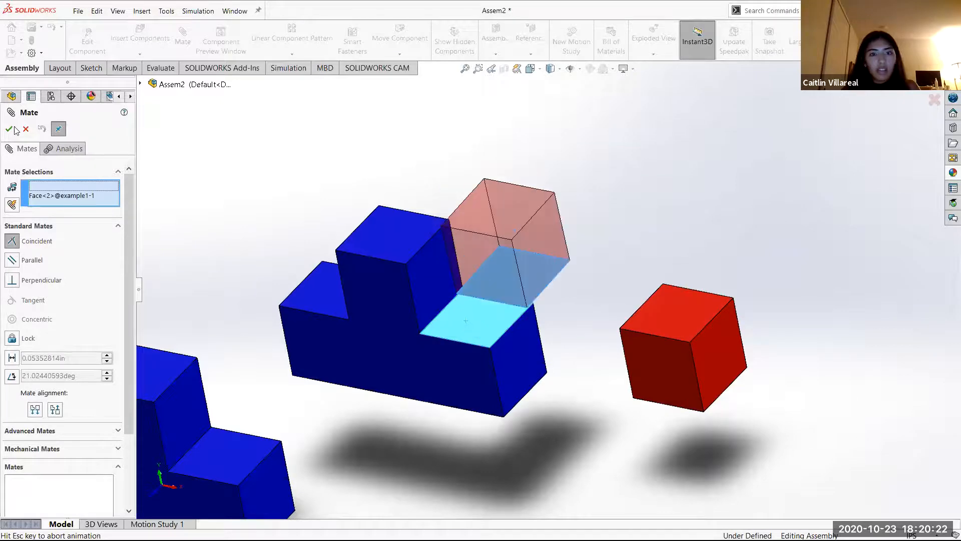
pyautogui.click(453, 337)
pyautogui.moveTo(533, 235); pyautogui.dragTo(580, 209)
pyautogui.moveTo(476, 296); pyautogui.dragTo(325, 252)
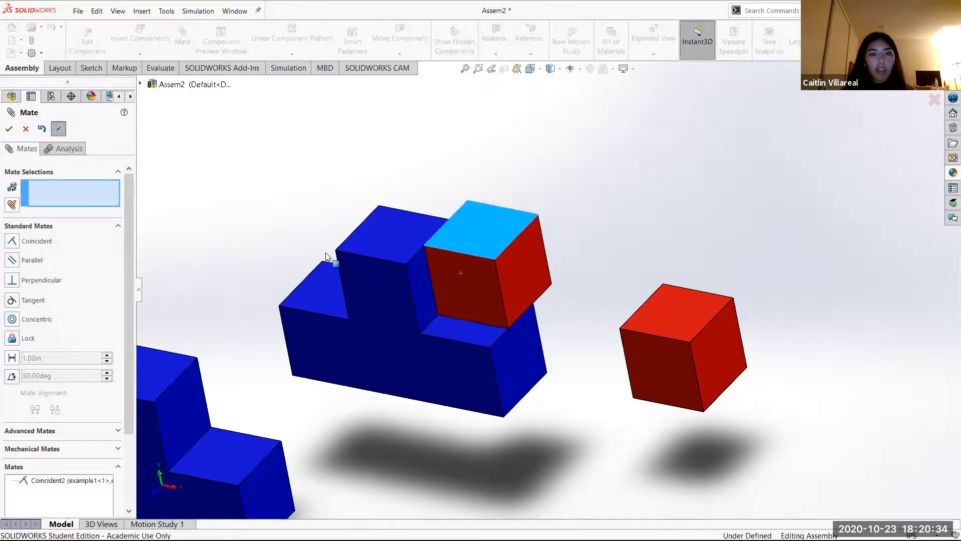
# - Add a coincident mate between the front faces of the red cube and the fixed blue block, and close the Mate tool
pyautogui.click(456, 276)
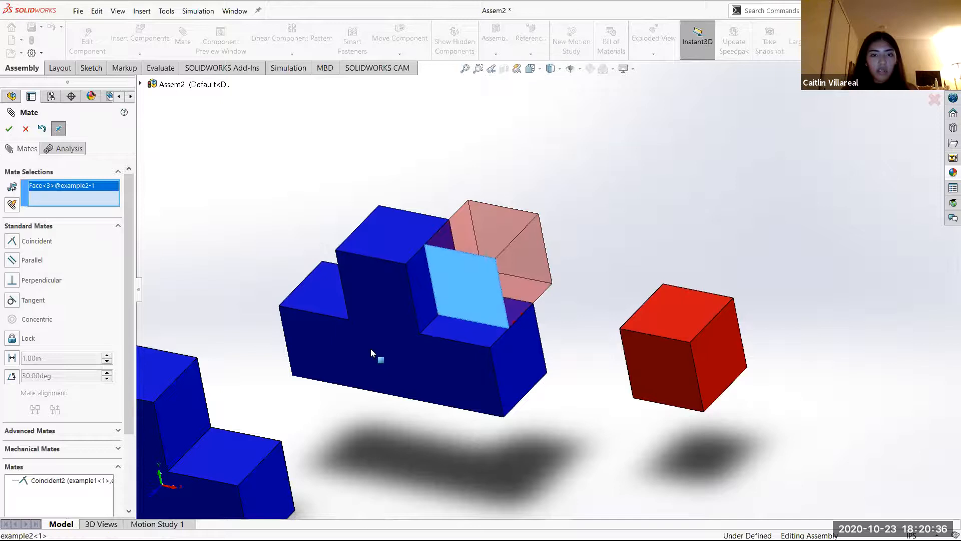
pyautogui.click(370, 350)
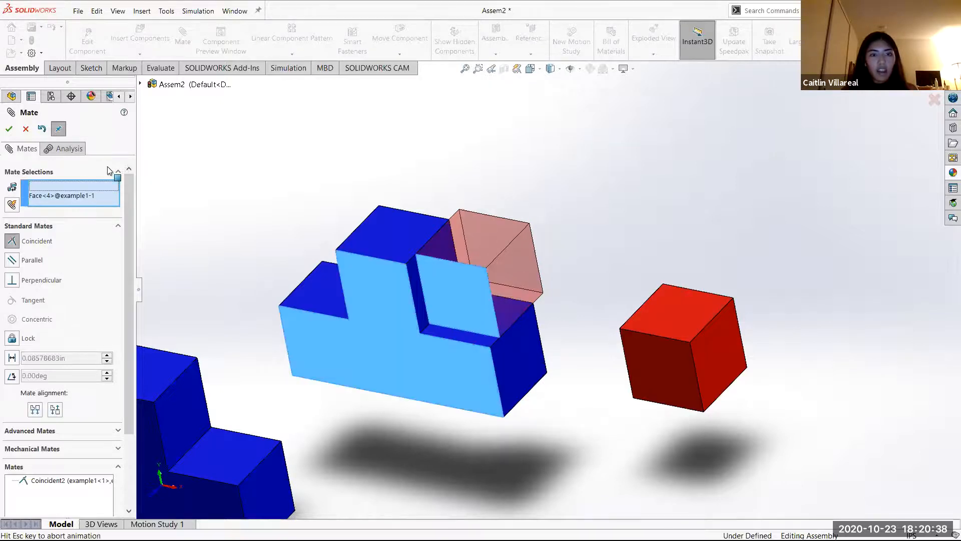
pyautogui.click(441, 316)
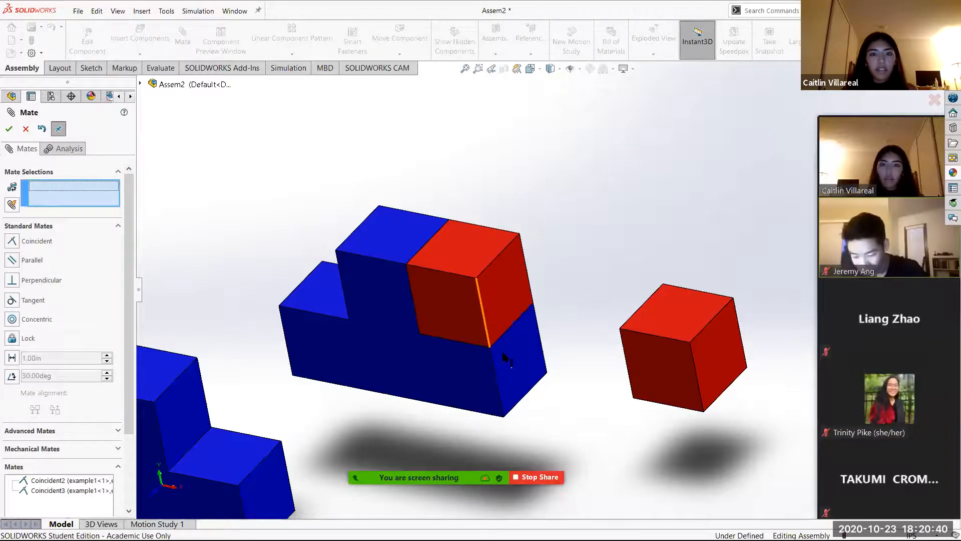
pyautogui.scroll(1, 505, 358)
pyautogui.moveTo(210, 206); pyautogui.dragTo(214, 184, button='middle')
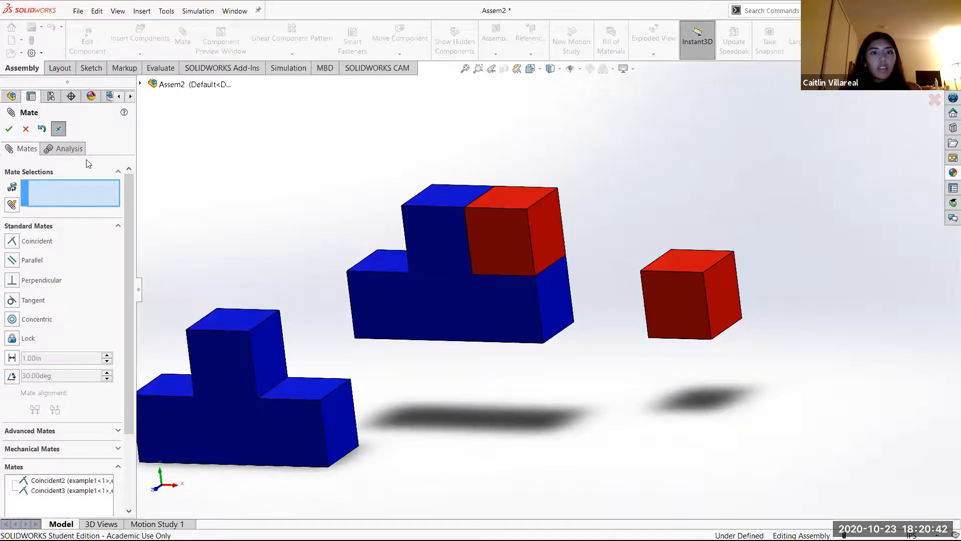
pyautogui.click(9, 129)
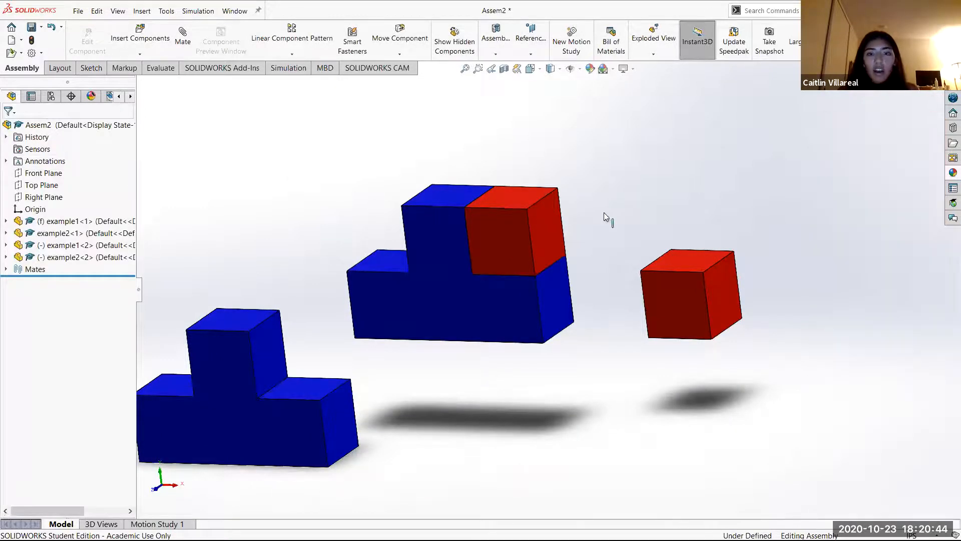
# - Undo the underside and front-face mates of the red cube, leaving the cube raised above the fixed block's lower step
pyautogui.scroll(1, 611, 200)
pyautogui.scroll(-1, 300, 136)
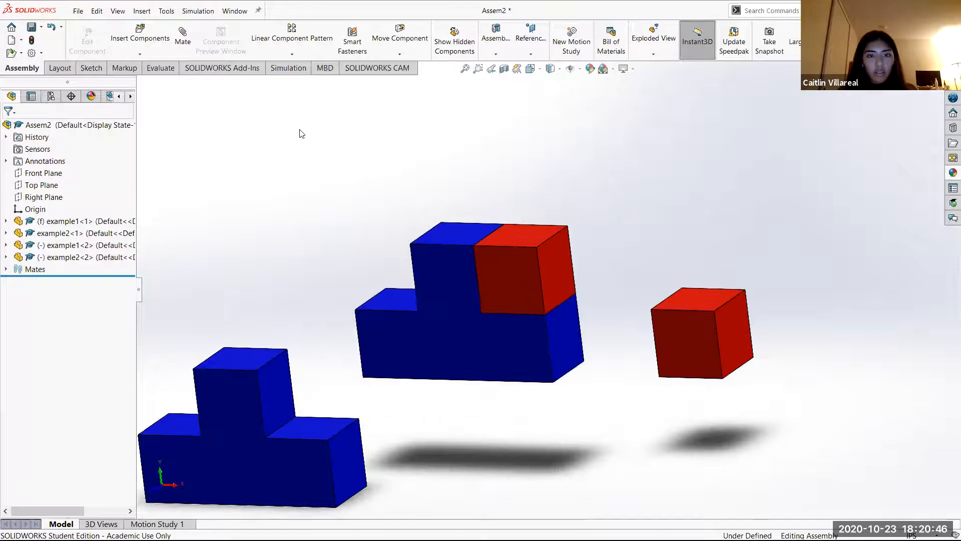
pyautogui.moveTo(303, 131); pyautogui.dragTo(332, 142, button='middle')
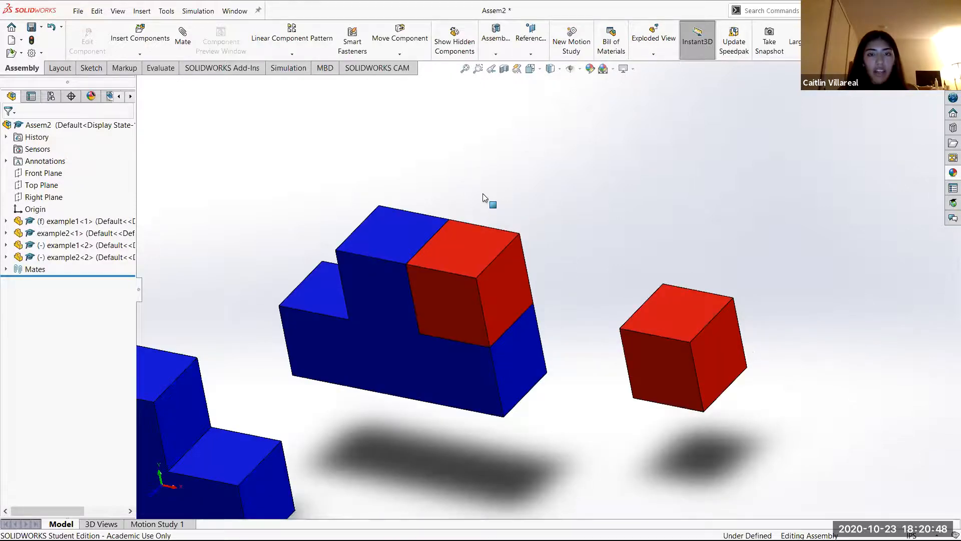
pyautogui.hotkey('ctrl', 'z')
pyautogui.hotkey('ctrl', 'z')
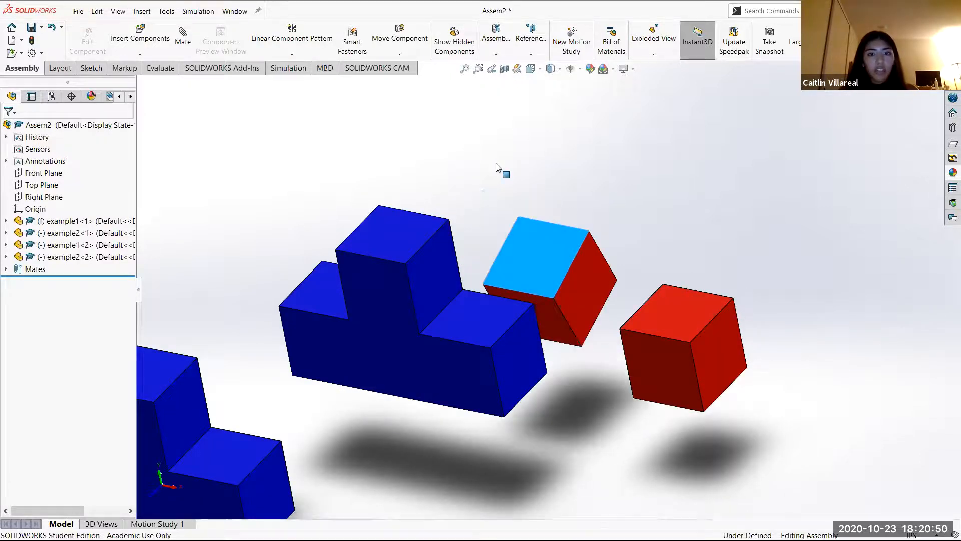
pyautogui.hotkey('ctrl', 'z')
pyautogui.click(502, 221)
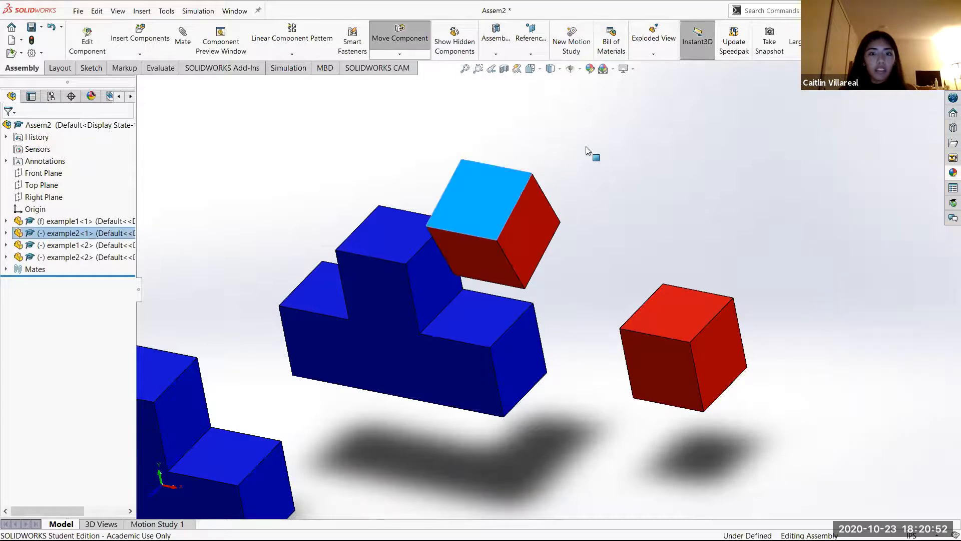
pyautogui.hotkey('ctrl', 'z')
pyautogui.hotkey('ctrl', 'z')
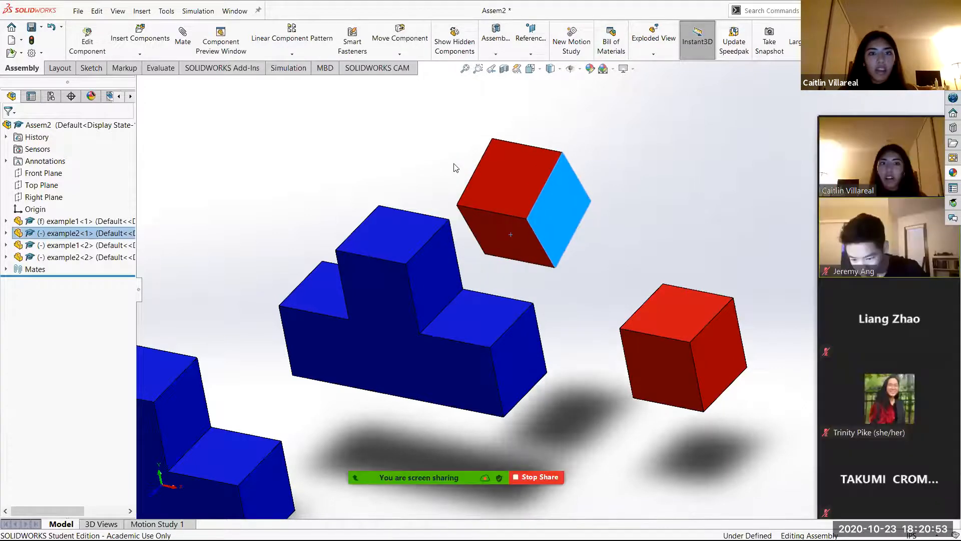
# - Mate the tilted red cube's lower outer edge coincident with the outer top edge of the fixed block's lower step
pyautogui.click(576, 234)
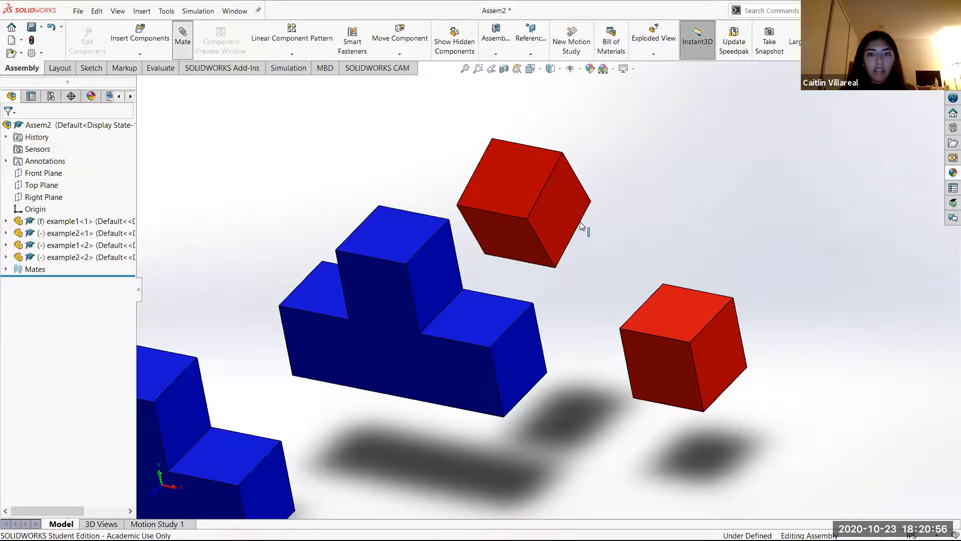
pyautogui.click(579, 221)
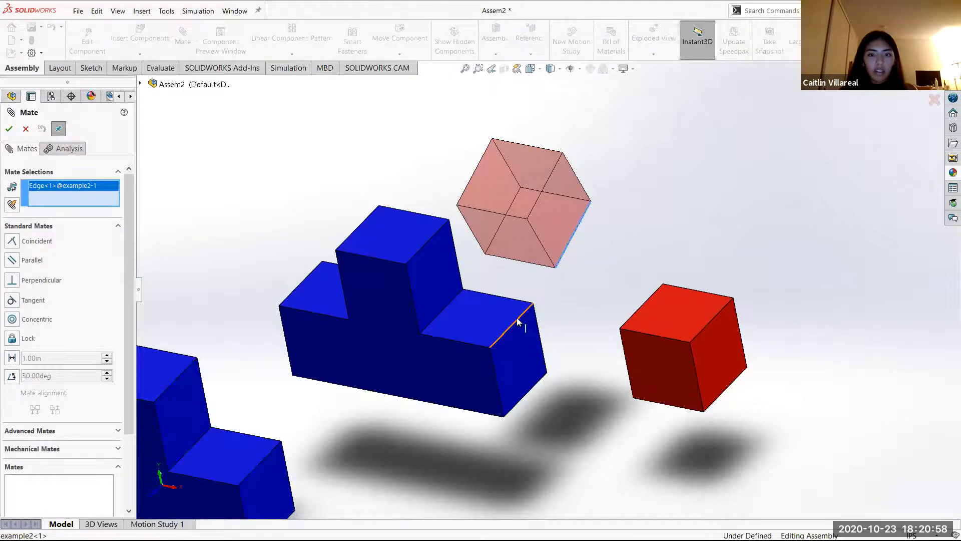
pyautogui.click(516, 318)
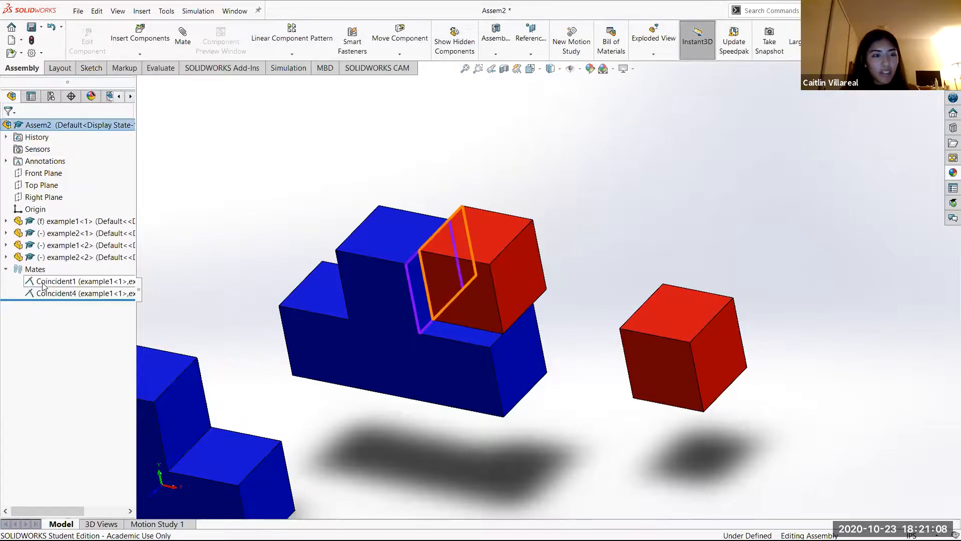
# - Delete the Coincident1 and Coincident4 mates between the red cube and the fixed blue block
pyautogui.click(43, 285)
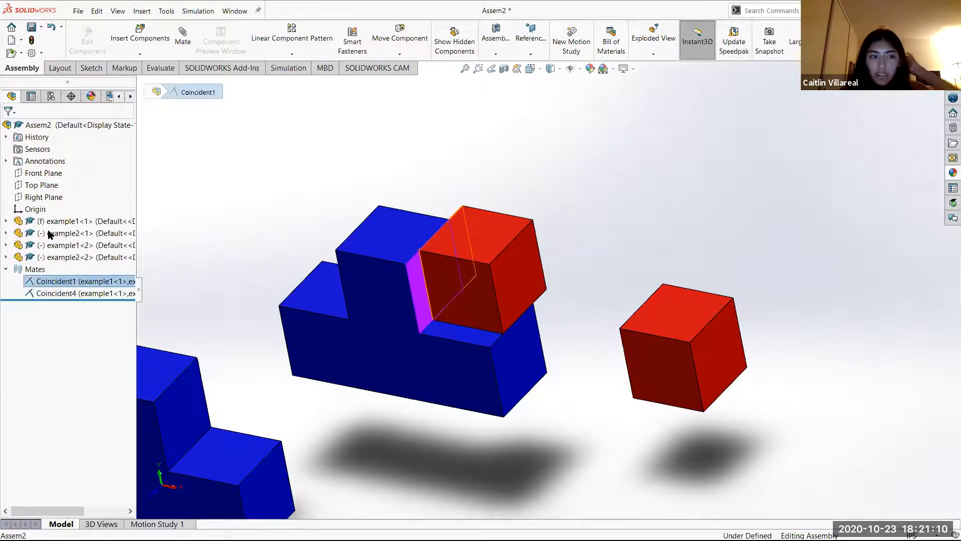
pyautogui.click(6, 269)
pyautogui.click(6, 269)
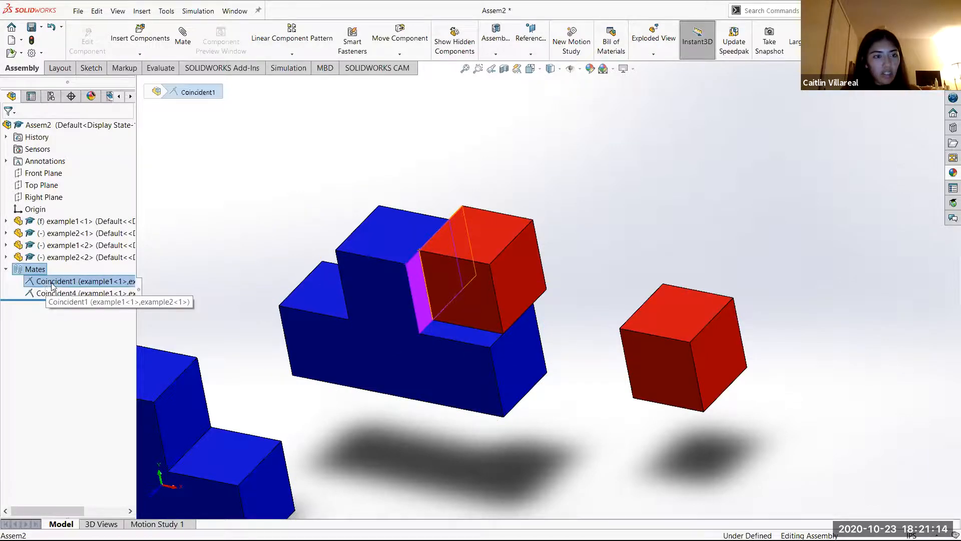
pyautogui.rightClick(48, 290)
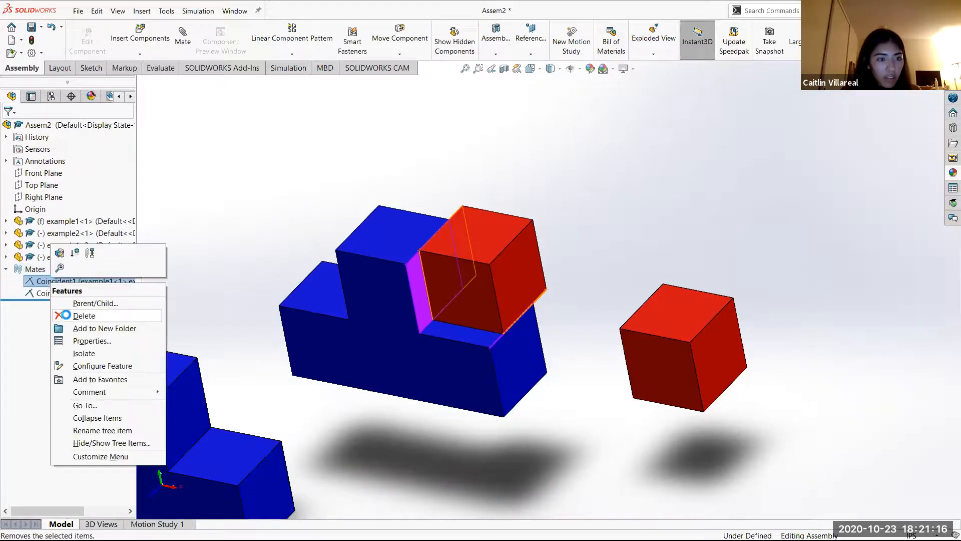
pyautogui.click(68, 318)
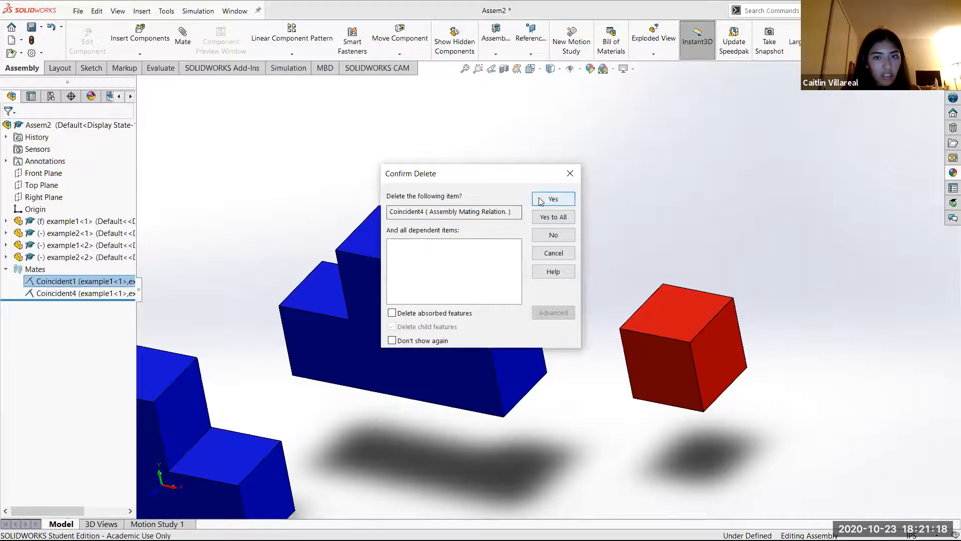
pyautogui.press('Return')
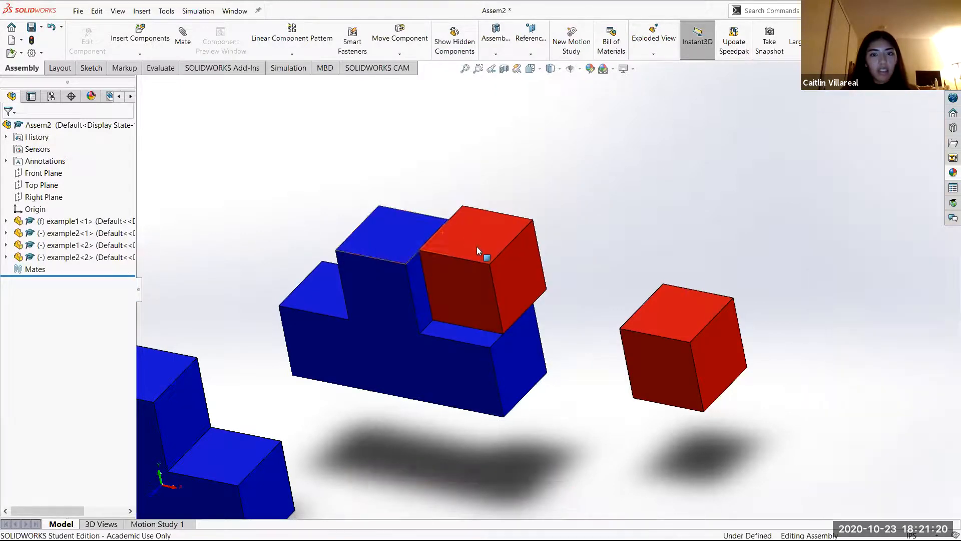
# - Move the unmated red cube up and away from the fixed blue block, above its lower step
pyautogui.scroll(2, 496, 271)
pyautogui.moveTo(519, 285); pyautogui.dragTo(516, 223)
pyautogui.scroll(-2, 541, 308)
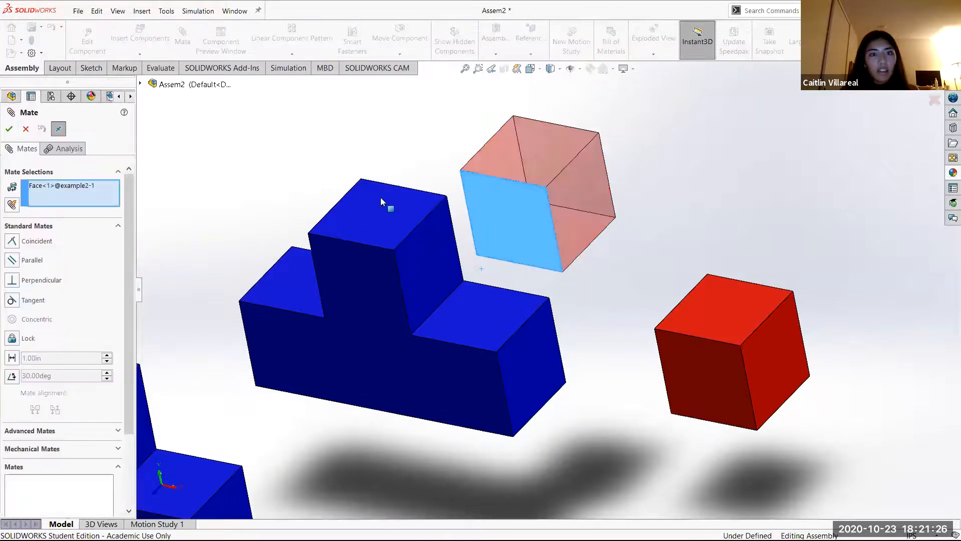
pyautogui.scroll(-1, 383, 198)
pyautogui.scroll(1, 531, 300)
pyautogui.click(26, 130)
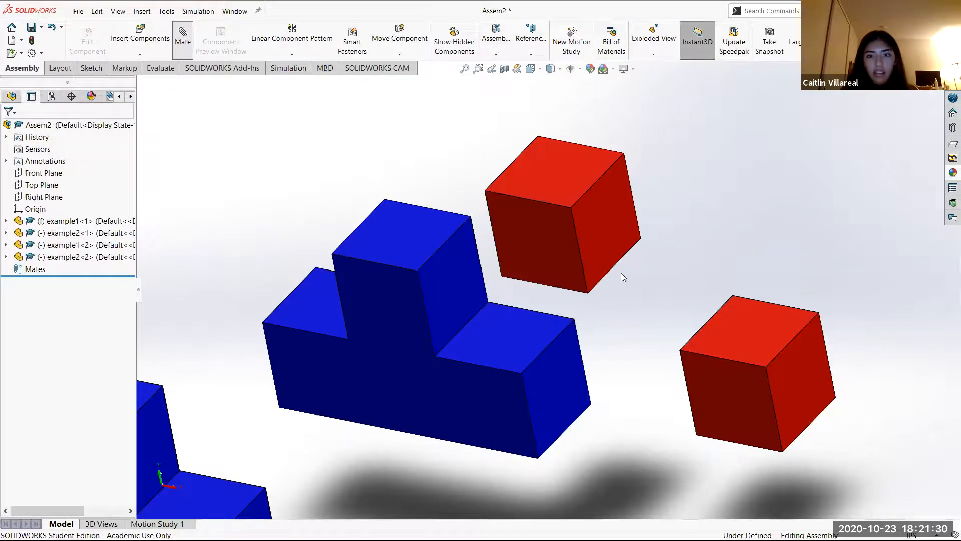
# - Add a coincident mate between the raised cube's lower outer edge and the outer top edge of the fixed block's lower step
pyautogui.press('m')
pyautogui.click(618, 260)
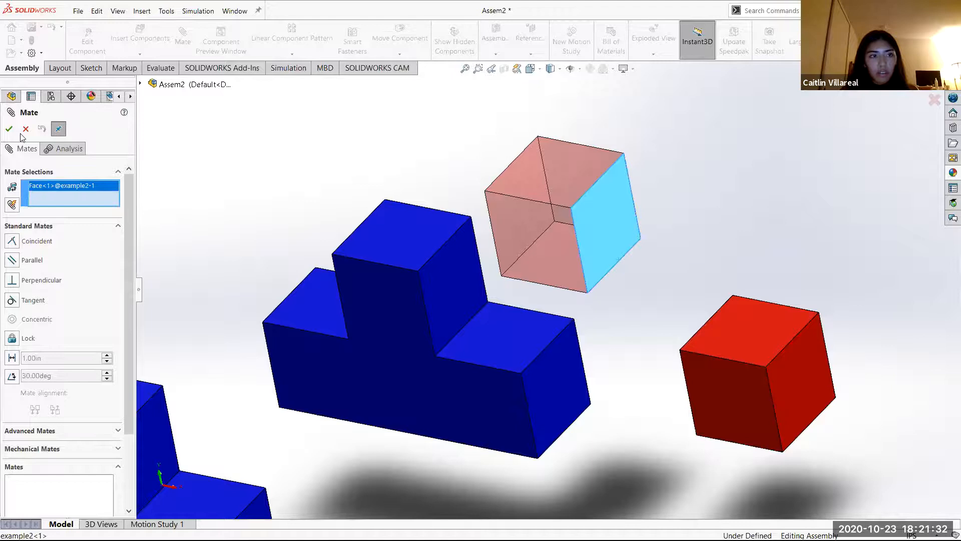
pyautogui.rightClick(58, 188)
pyautogui.click(102, 191)
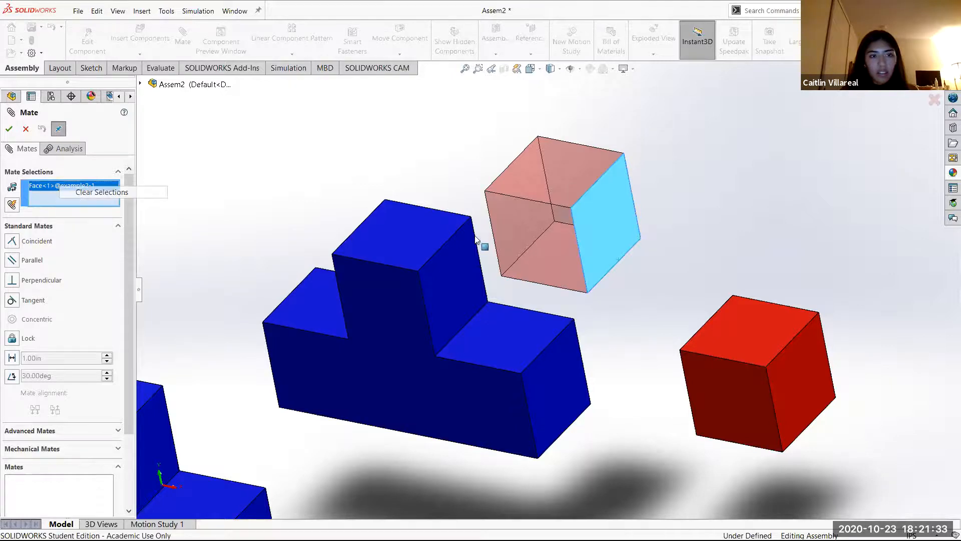
pyautogui.click(619, 260)
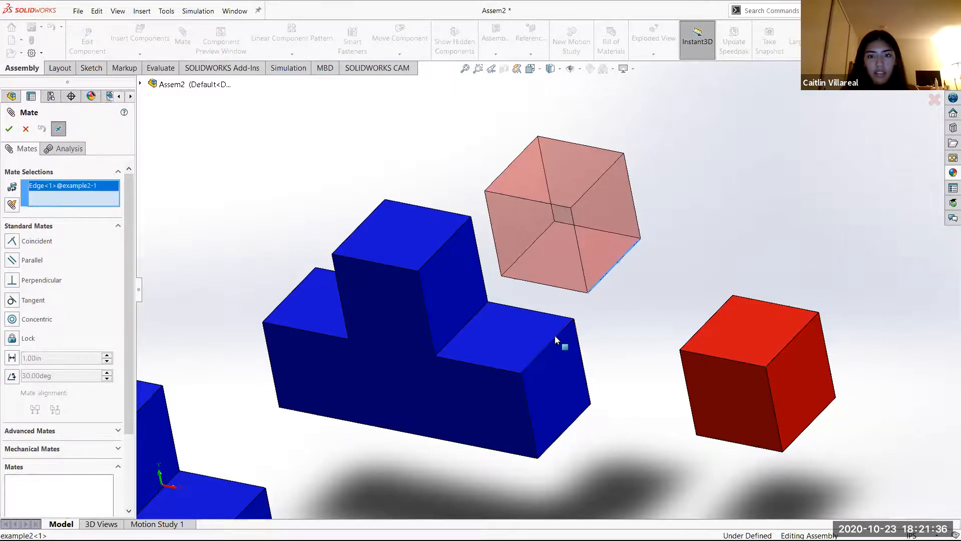
pyautogui.click(554, 338)
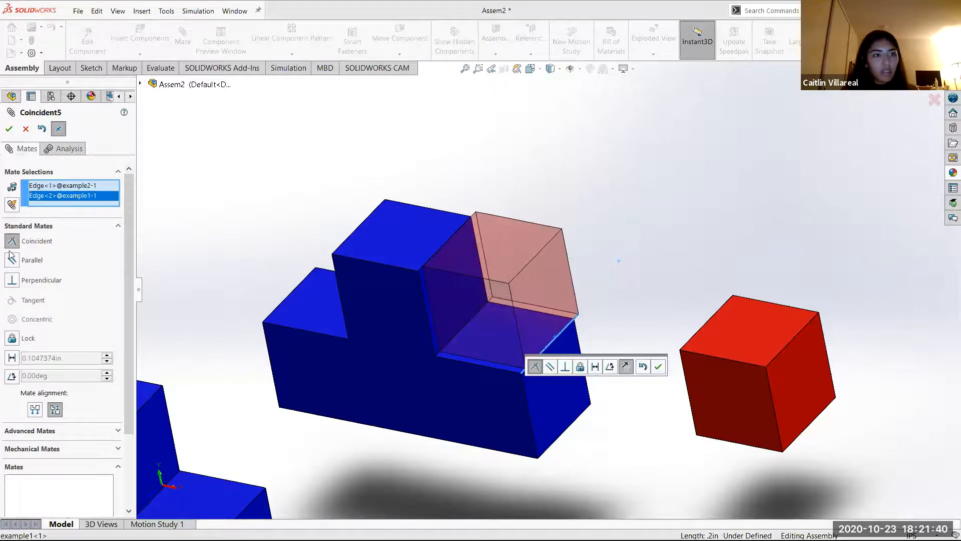
pyautogui.click(9, 129)
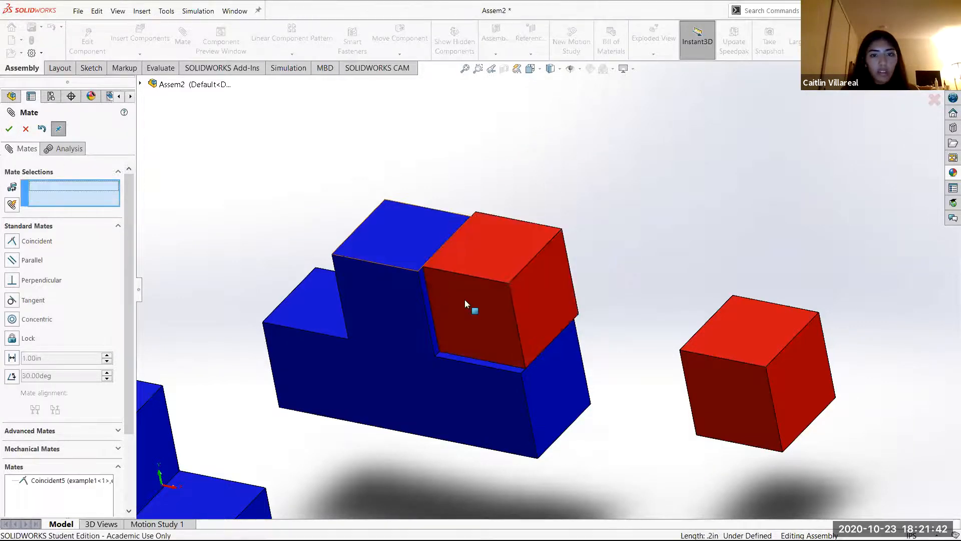
# - Make the edge-mated red cube's front face coincident with the fixed blue block's front face
pyautogui.click(465, 299)
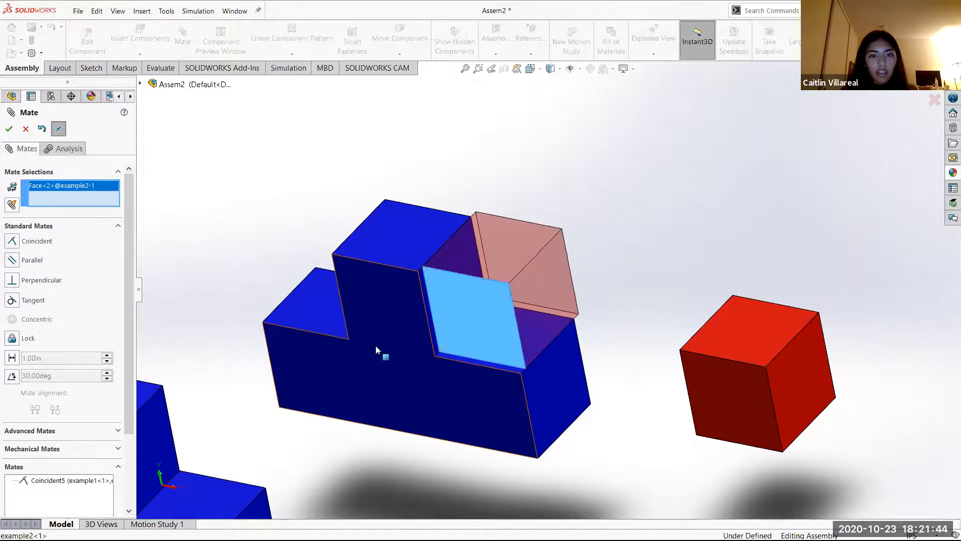
pyautogui.click(375, 345)
pyautogui.click(10, 130)
# - Swing the red cube about its mated edge to test its remaining rotation, and close the Mate tool
pyautogui.scroll(1, 469, 295)
pyautogui.moveTo(515, 274); pyautogui.dragTo(591, 270)
pyautogui.click(9, 129)
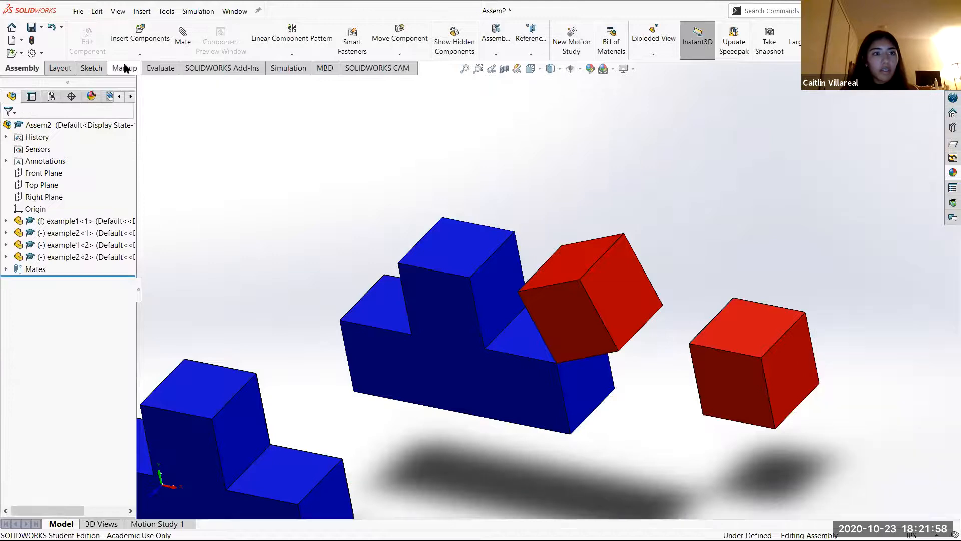
# - Swing the edge-mated red cube down with Move Component using Physical Dynamics until it rests on the fixed blue block's lower step
pyautogui.click(399, 31)
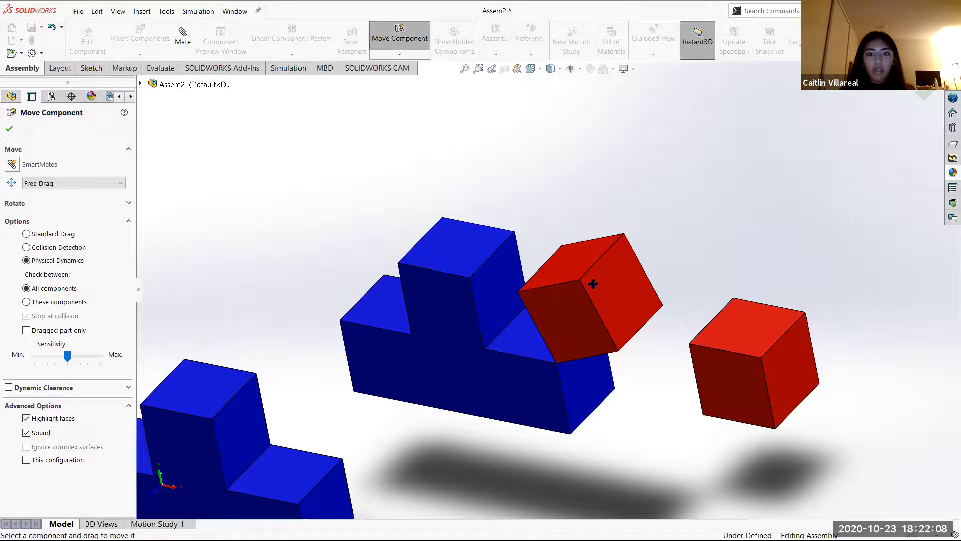
pyautogui.moveTo(542, 262); pyautogui.dragTo(571, 426)
pyautogui.moveTo(496, 326); pyautogui.dragTo(139, 253)
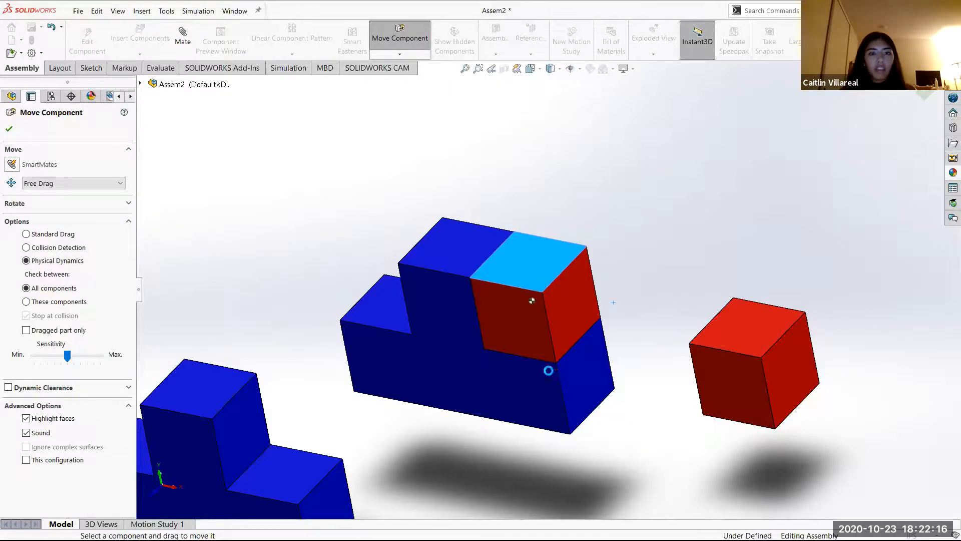
pyautogui.press('Escape')
pyautogui.scroll(1, 589, 399)
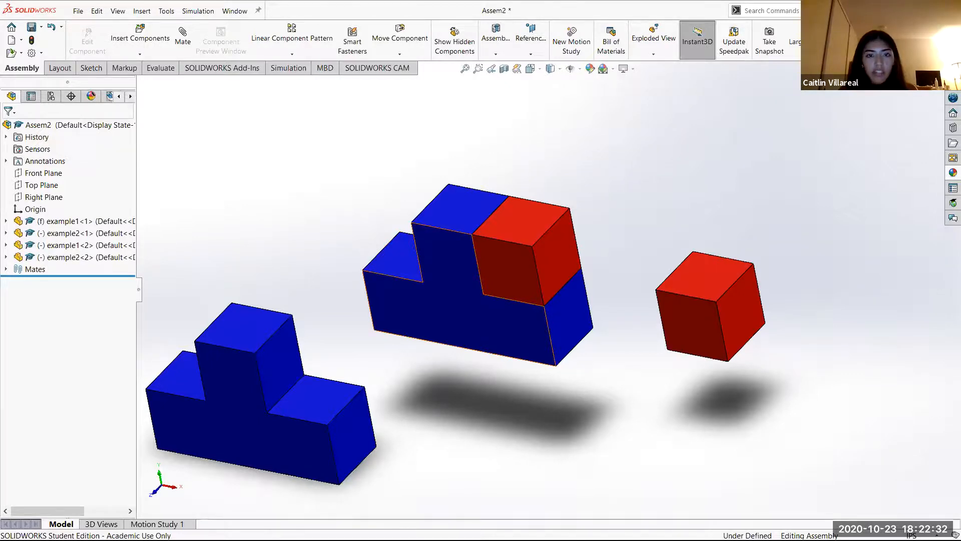
pyautogui.scroll(4, 552, 356)
pyautogui.scroll(-3, 590, 378)
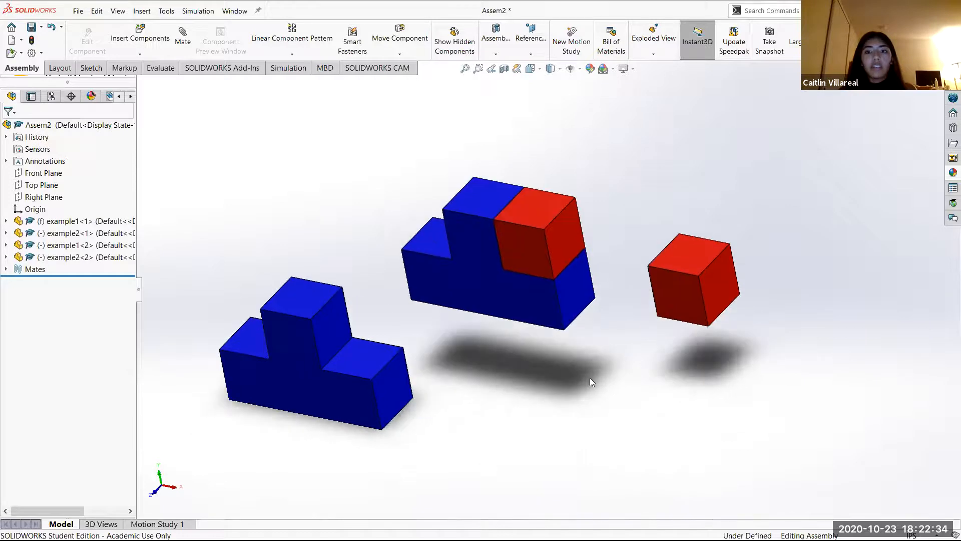
# - Create a new part document
pyautogui.click(78, 12)
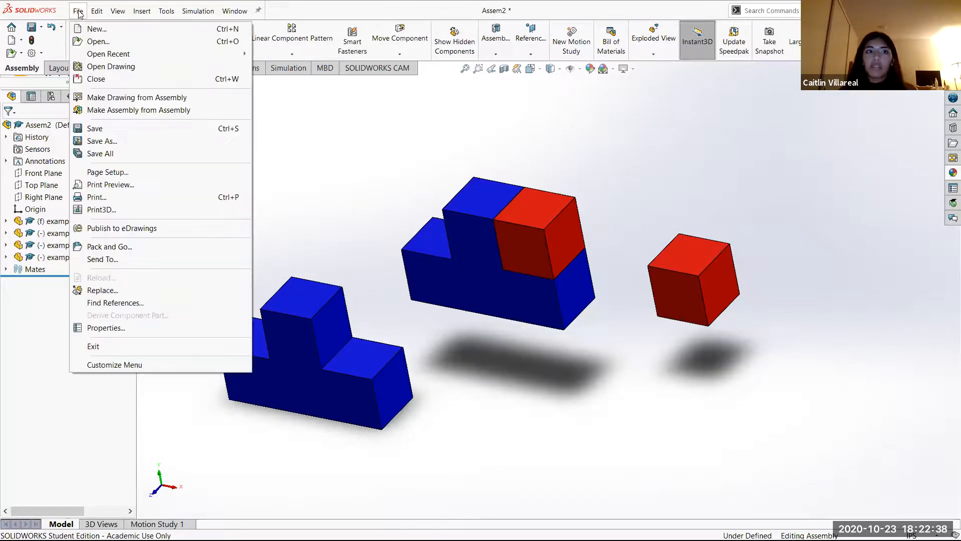
pyautogui.click(78, 13)
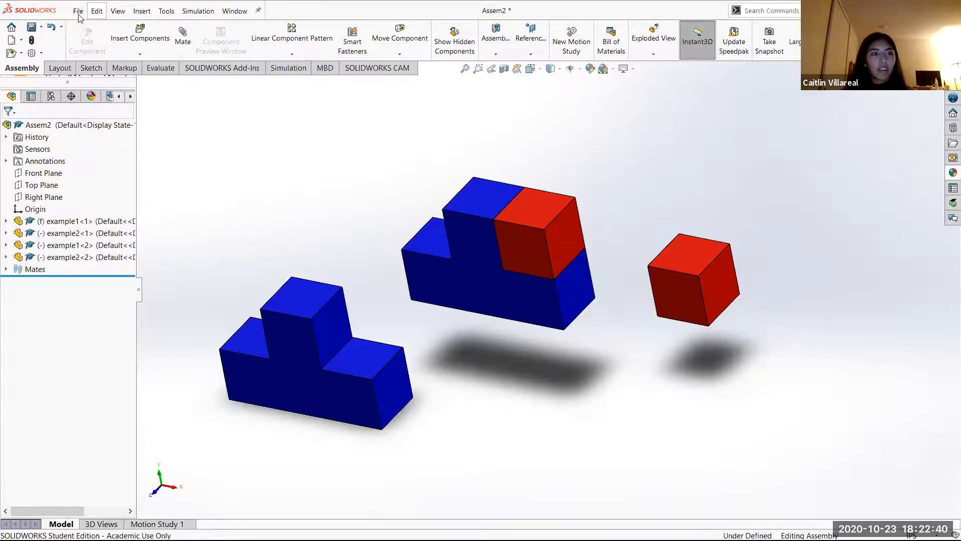
pyautogui.click(78, 12)
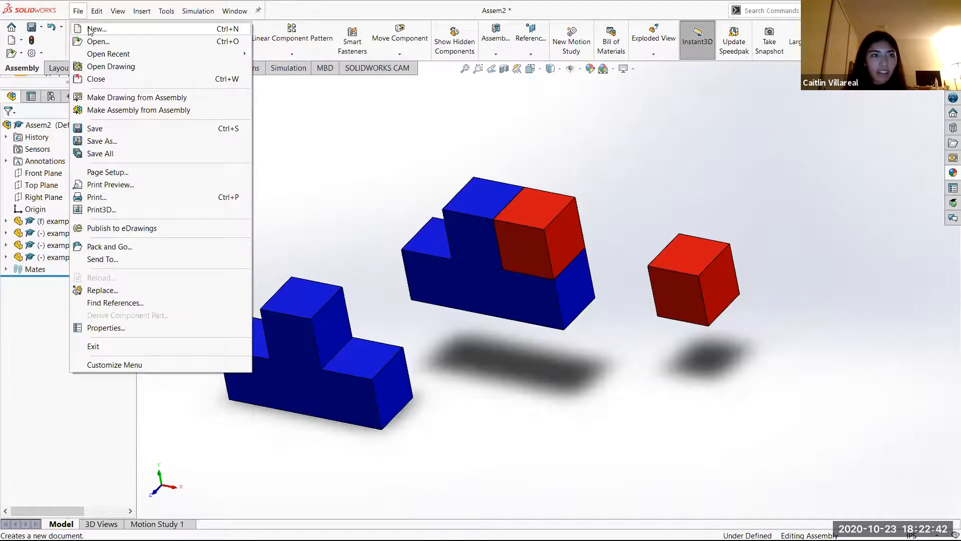
pyautogui.click(91, 30)
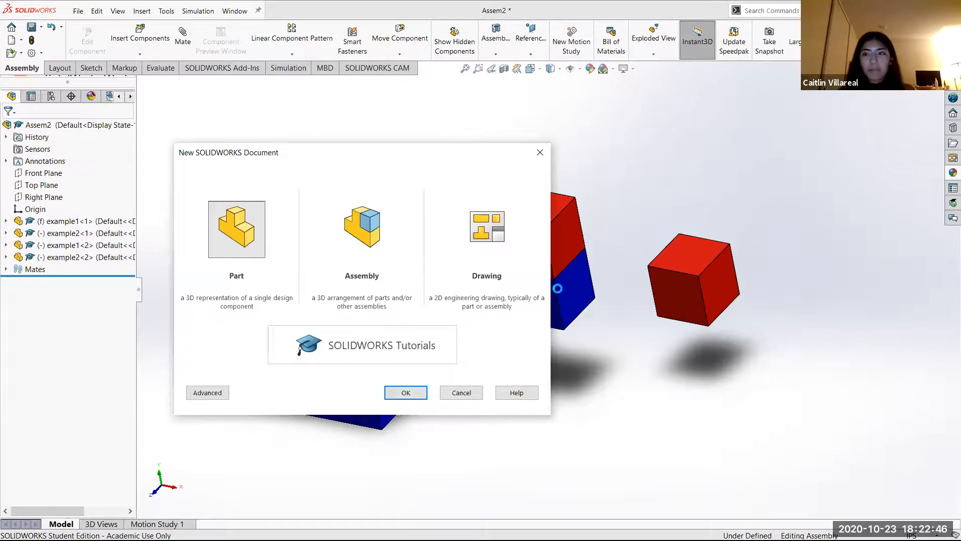
pyautogui.click(405, 392)
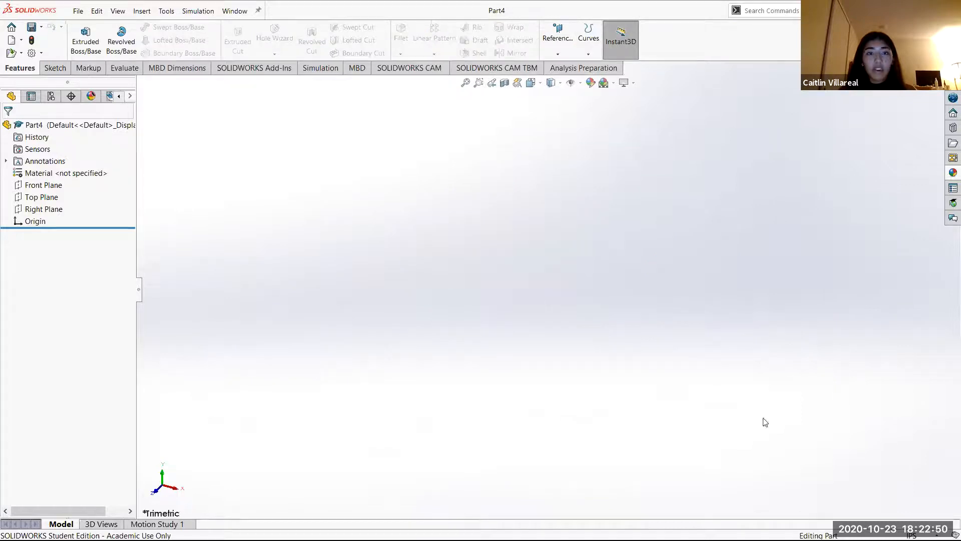
# - Start a sketch on the Front Plane, switch the part's units to MMGS, and leave the sketch empty
pyautogui.click(55, 69)
pyautogui.click(80, 33)
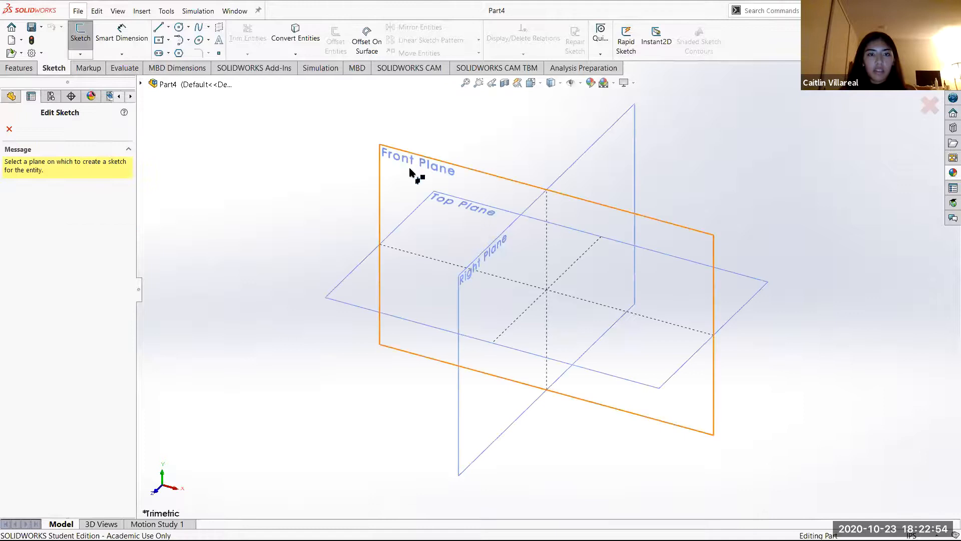
pyautogui.click(410, 173)
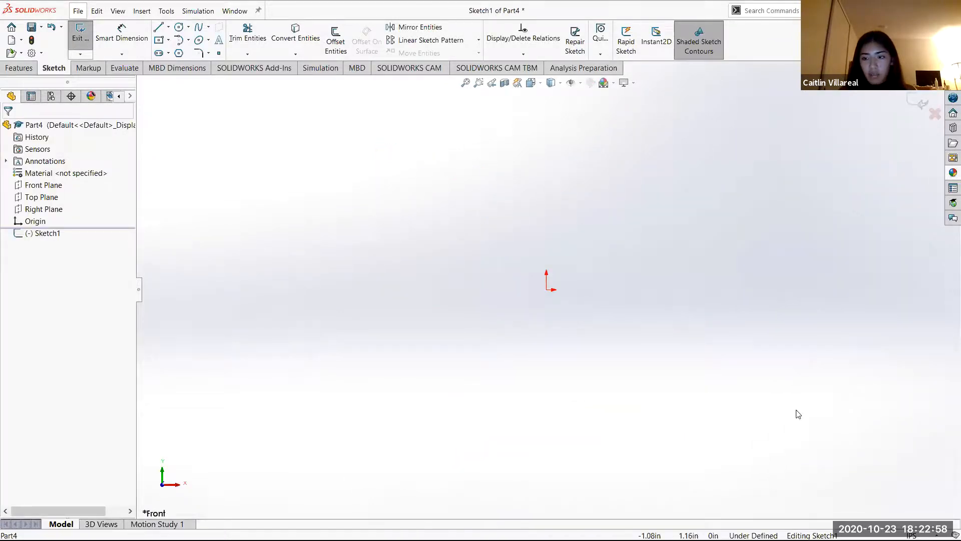
pyautogui.click(911, 535)
pyautogui.click(890, 492)
pyautogui.click(80, 31)
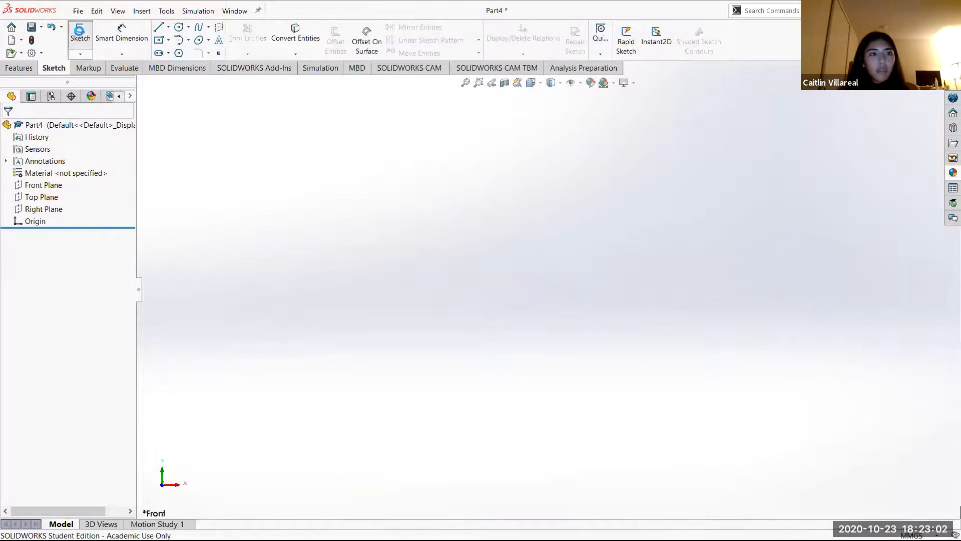
# - Sketch a circle centred on the origin on the Front Plane with a radius of 14 mm
pyautogui.click(80, 31)
pyautogui.click(498, 245)
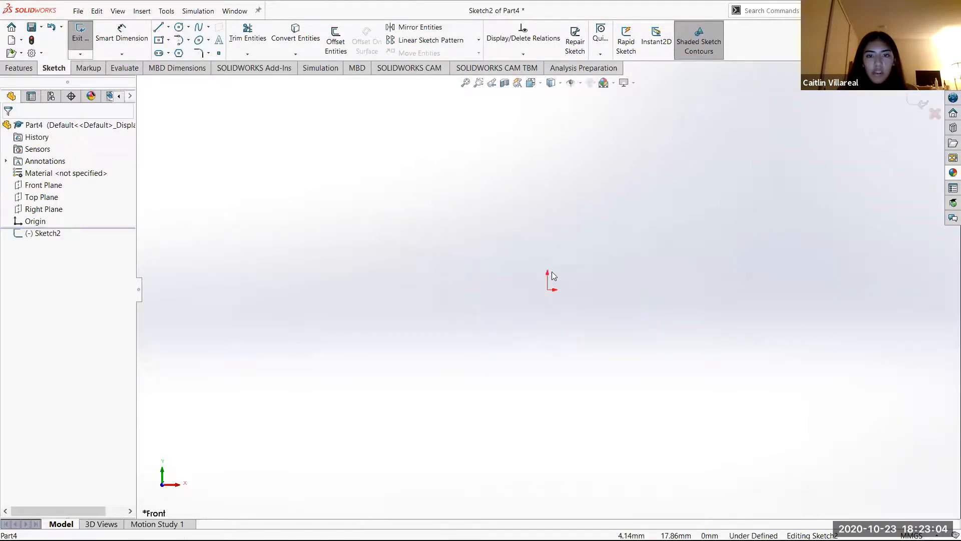
pyautogui.scroll(-3, 560, 295)
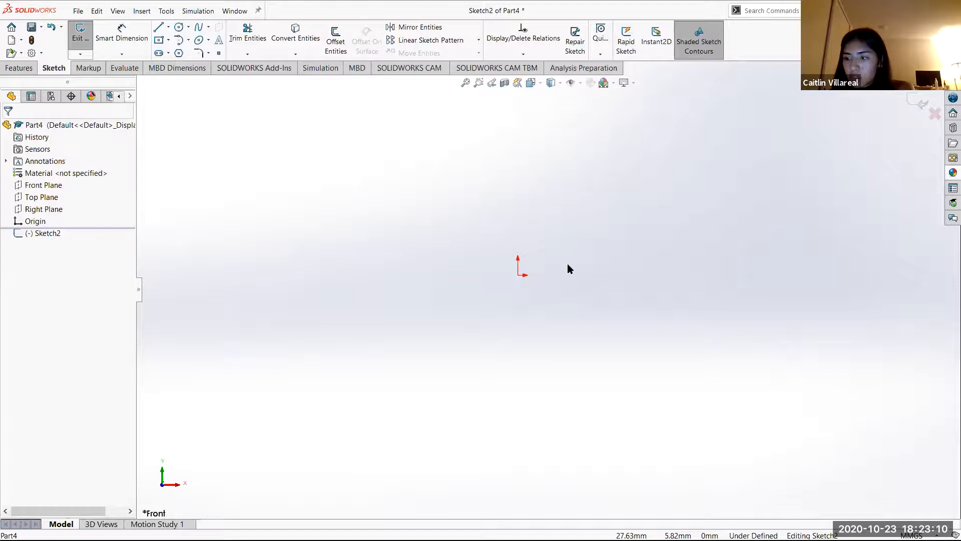
pyautogui.click(179, 27)
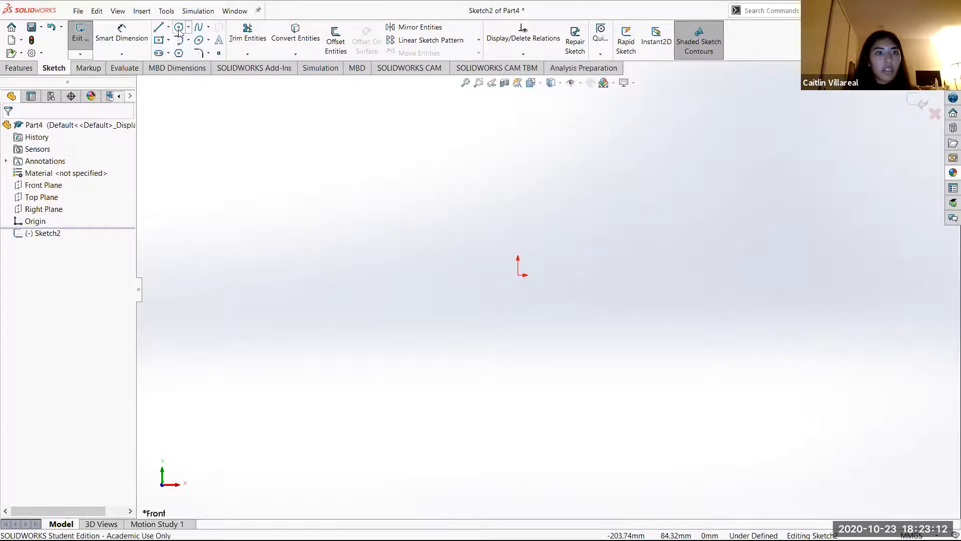
pyautogui.click(519, 274)
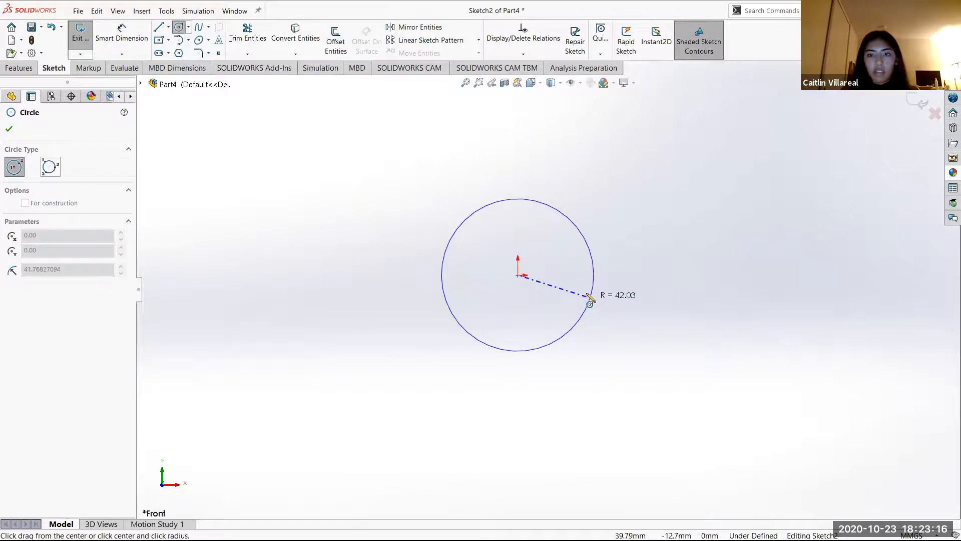
pyautogui.click(586, 294)
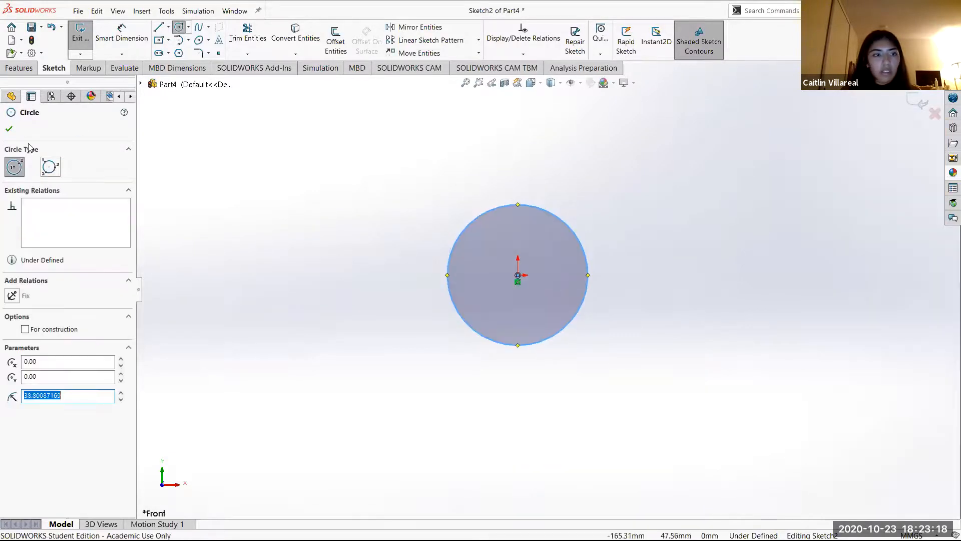
pyautogui.write('14')
pyautogui.press('Return')
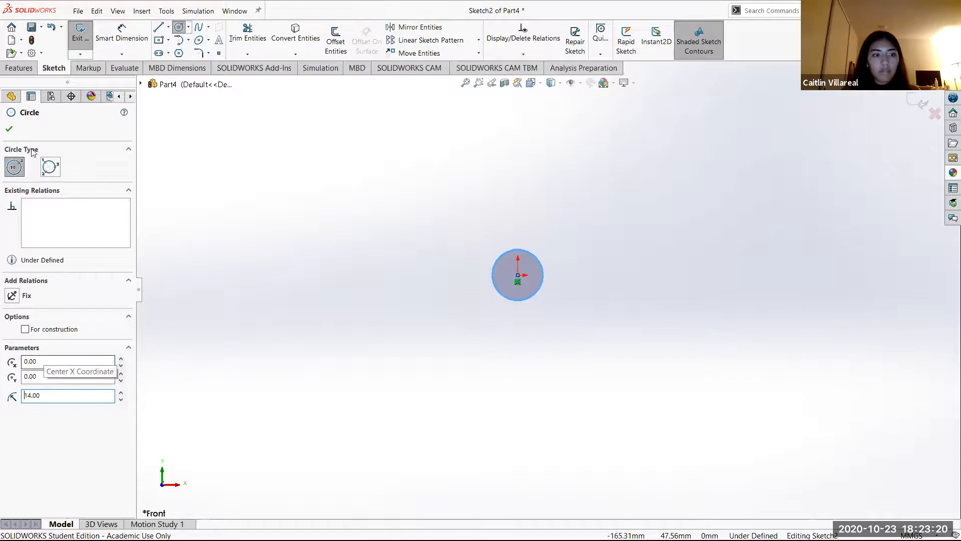
pyautogui.doubleClick(19, 397)
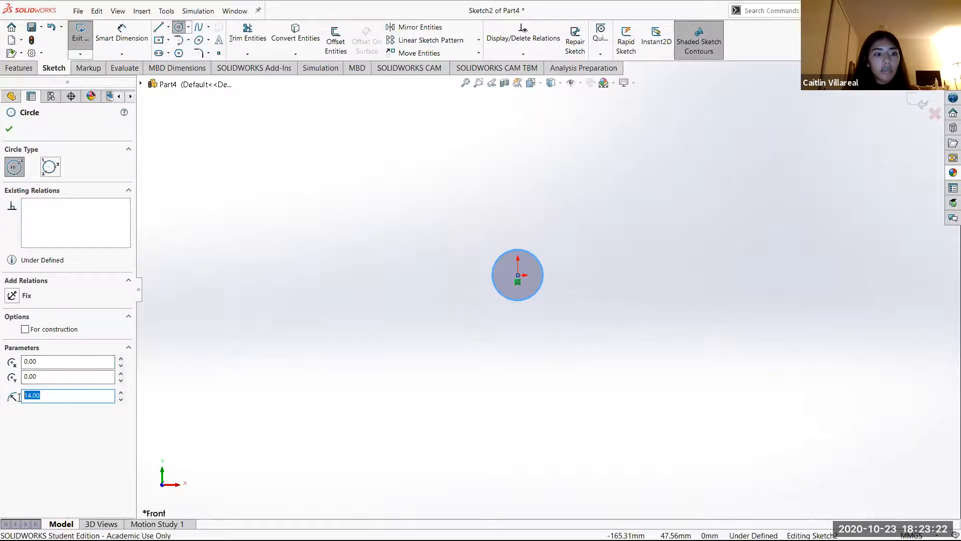
pyautogui.click(9, 129)
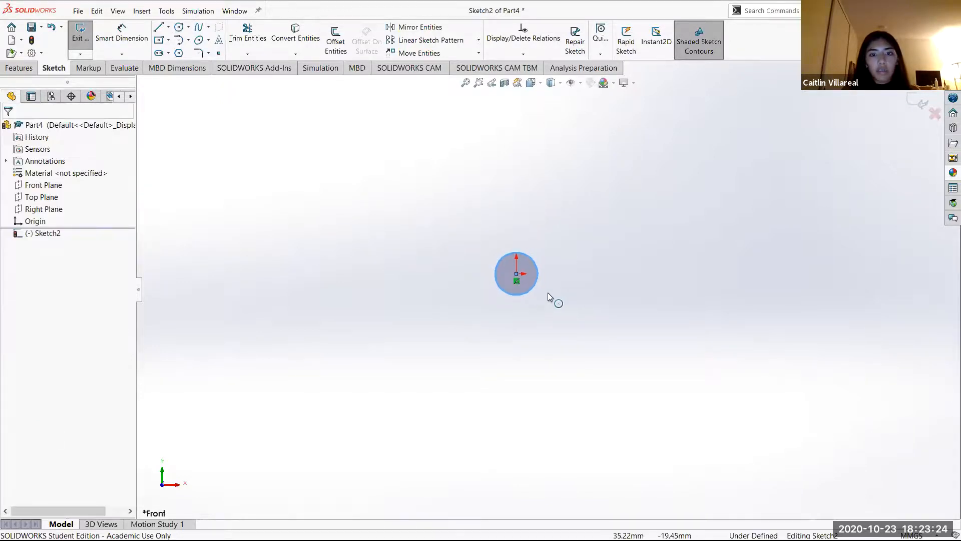
# - Dimension the circle's diameter as 14 mm and exit the sketch
pyautogui.scroll(-2, 494, 227)
pyautogui.scroll(-1, 494, 231)
pyautogui.click(122, 33)
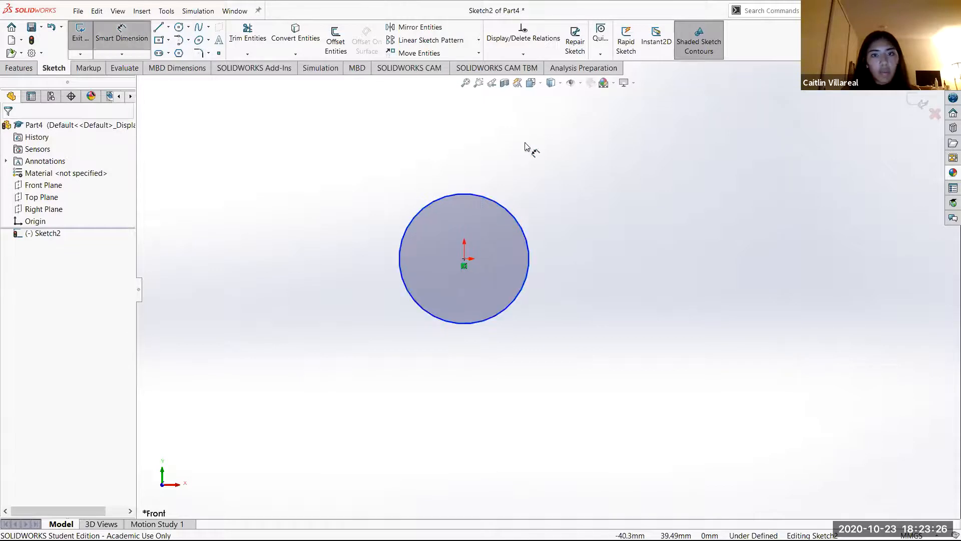
pyautogui.click(503, 213)
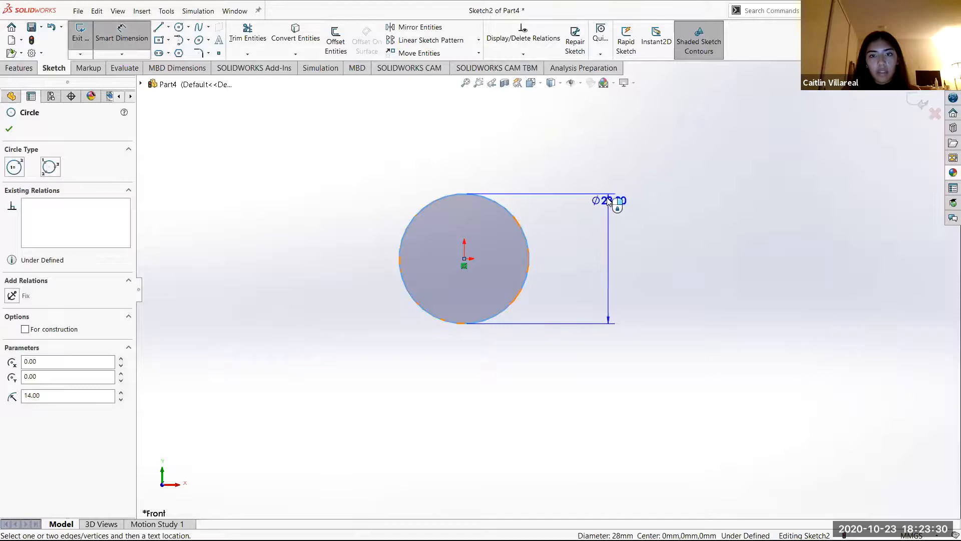
pyautogui.click(612, 200)
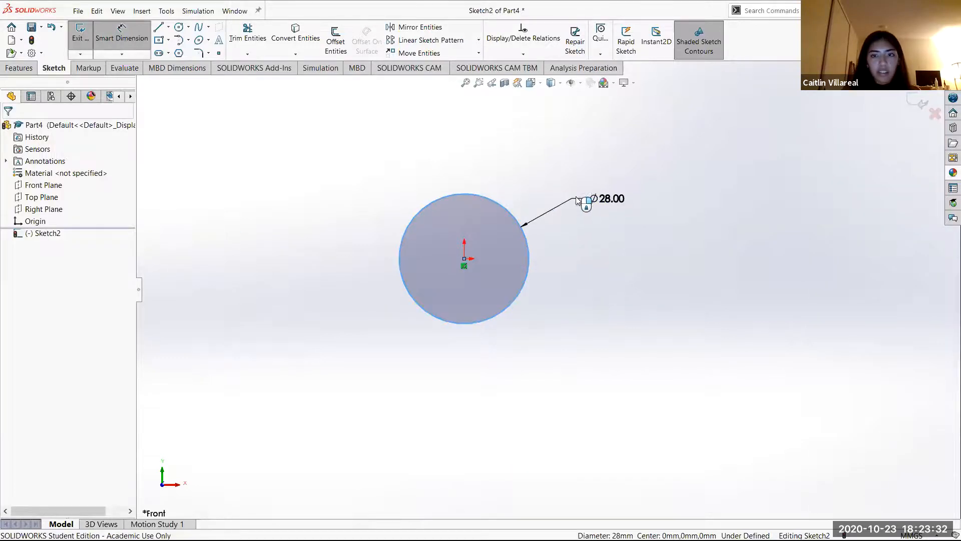
pyautogui.click(598, 193)
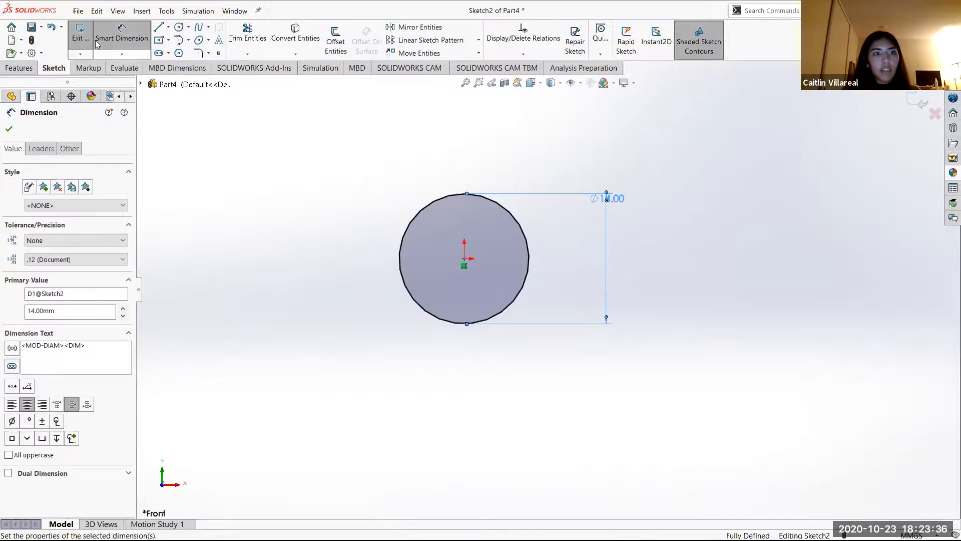
pyautogui.click(82, 34)
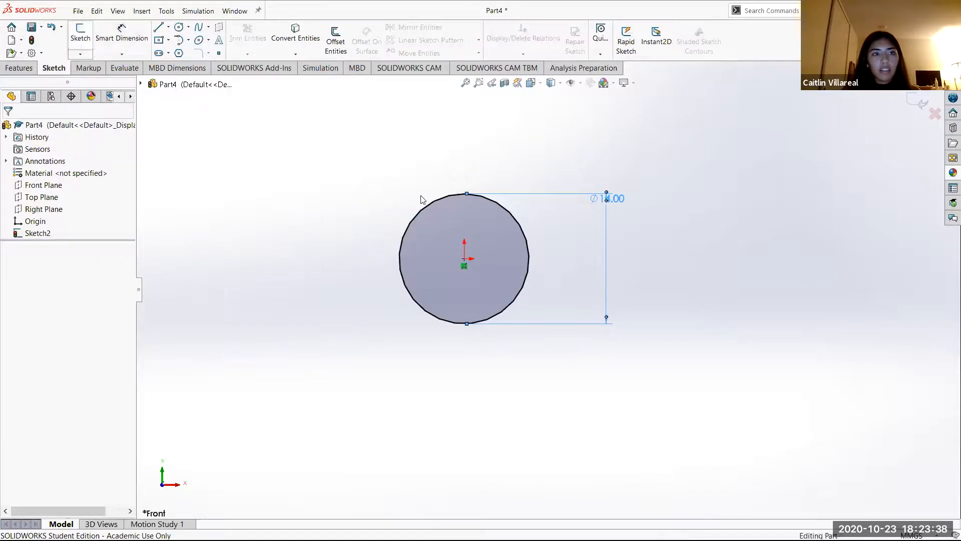
# - Extrude the circle as a blind boss with a depth of 150 mm
pyautogui.scroll(-1, 545, 208)
pyautogui.scroll(-1, 528, 267)
pyautogui.scroll(-1, 483, 347)
pyautogui.click(16, 70)
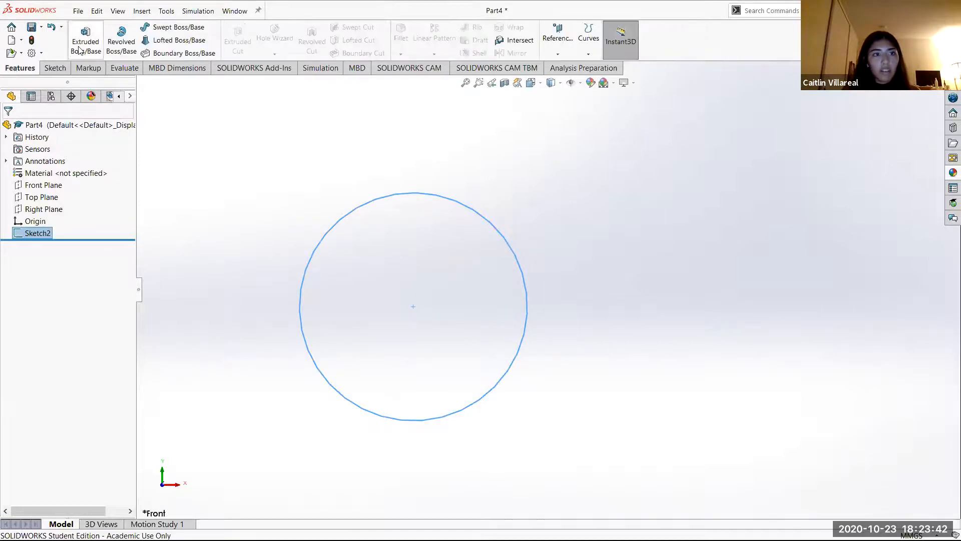
pyautogui.click(80, 49)
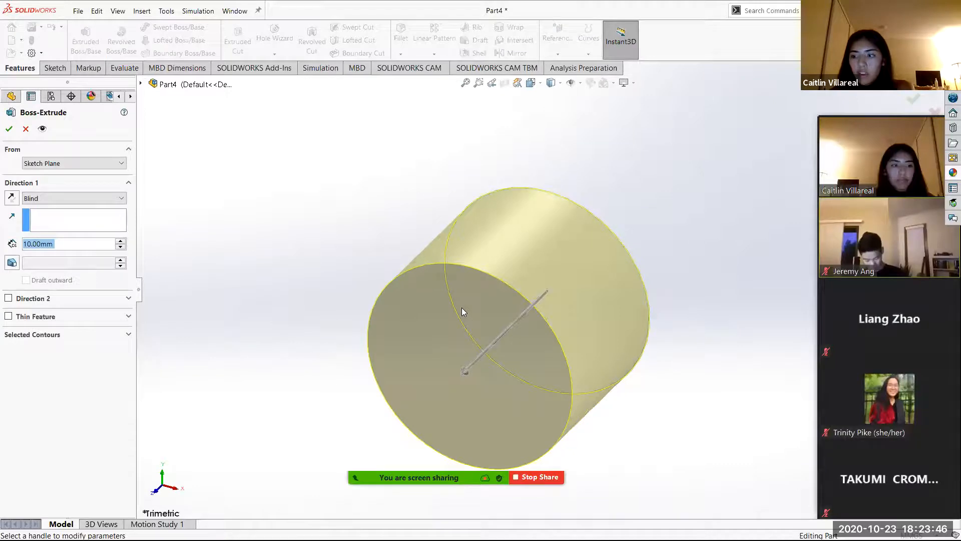
pyautogui.scroll(5, 619, 377)
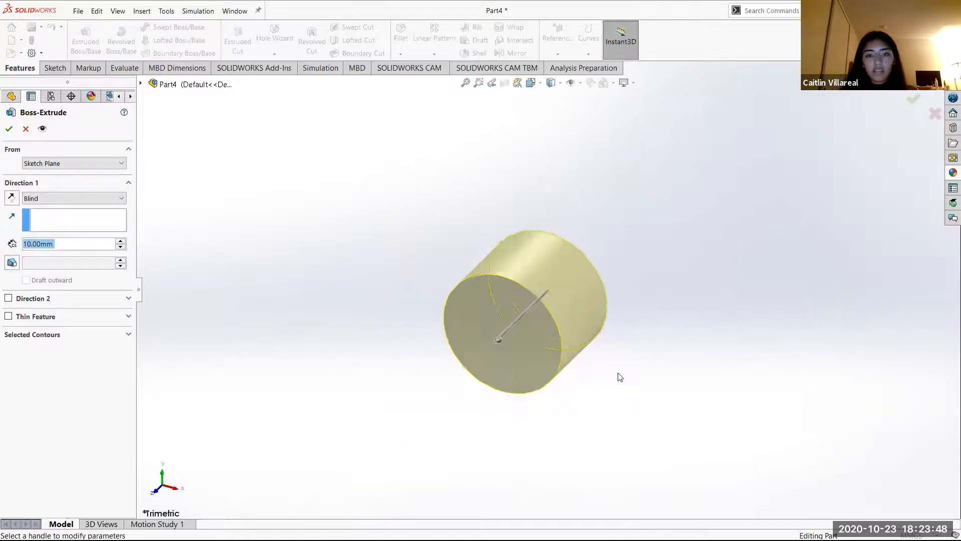
pyautogui.scroll(-2, 600, 401)
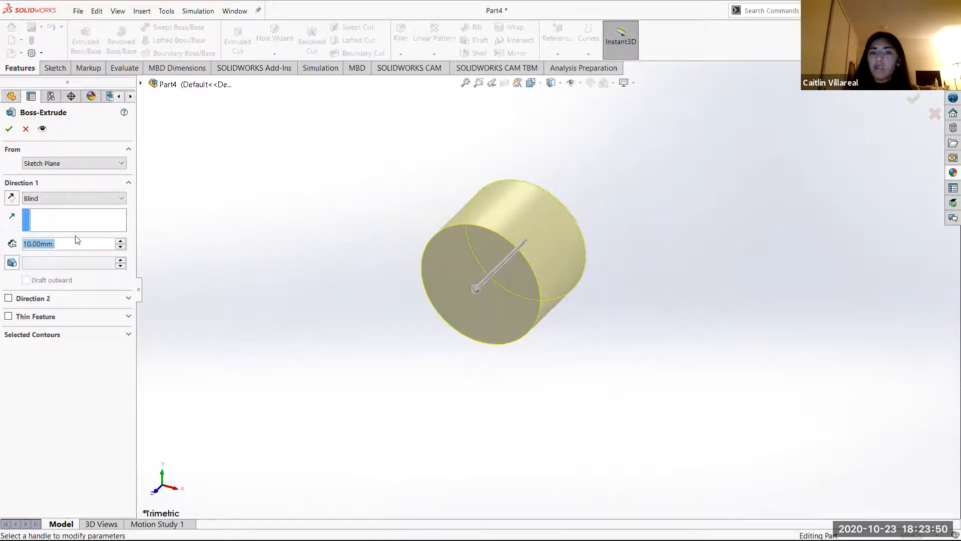
pyautogui.write('150')
pyautogui.press('Return')
pyautogui.scroll(4, 519, 330)
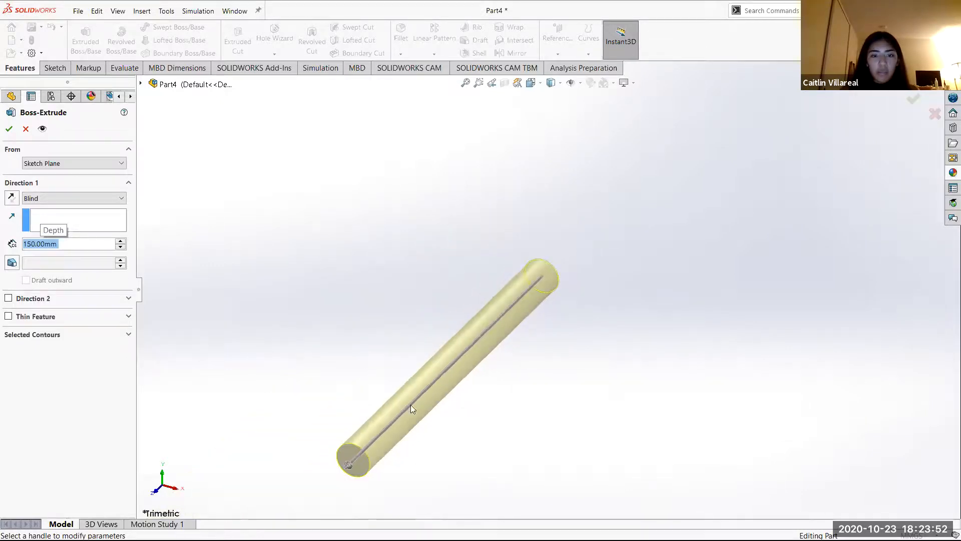
pyautogui.scroll(-3, 413, 408)
pyautogui.scroll(2, 575, 412)
pyautogui.scroll(-3, 421, 302)
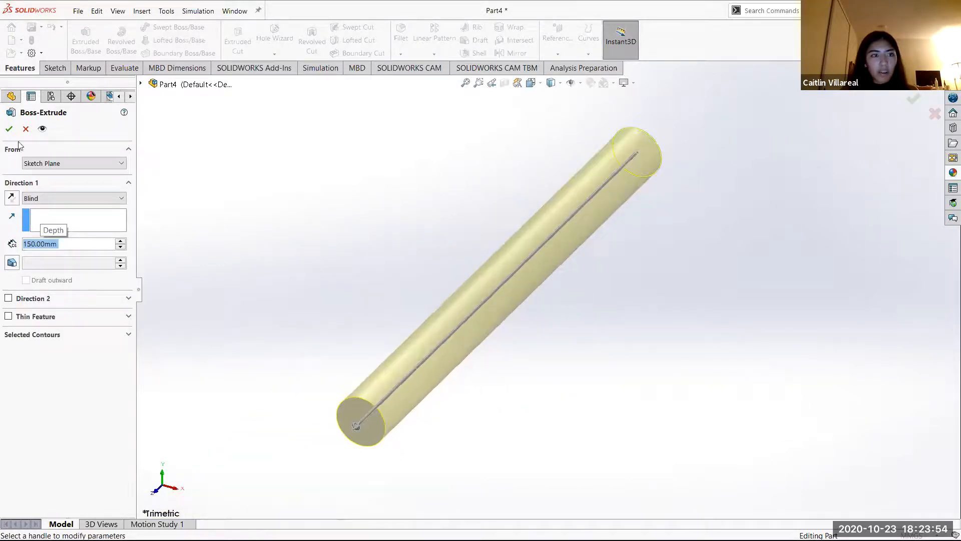
pyautogui.click(9, 128)
# - Accept the extruded rod and save the part as Rod1 in the solidworkshop folder
pyautogui.moveTo(536, 279); pyautogui.dragTo(563, 252, button='middle')
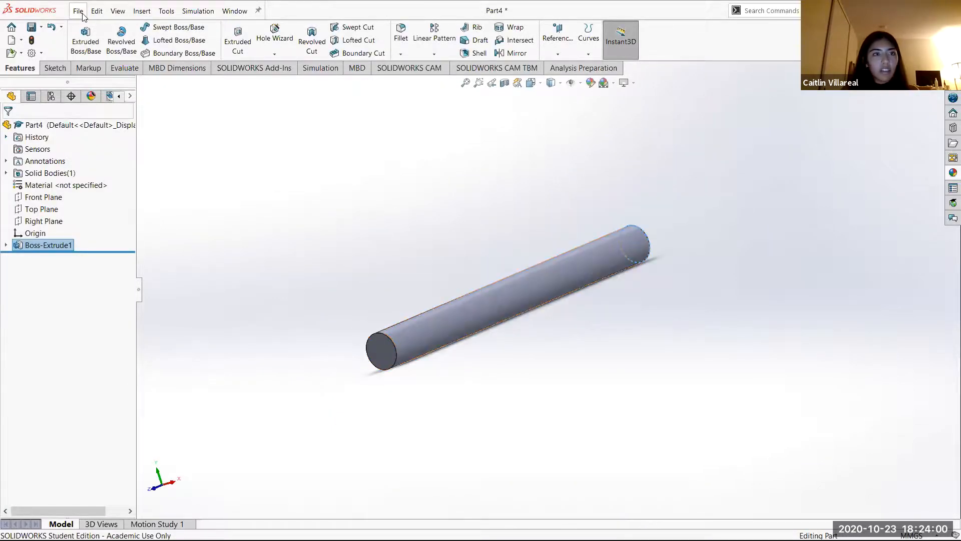
pyautogui.click(110, 140)
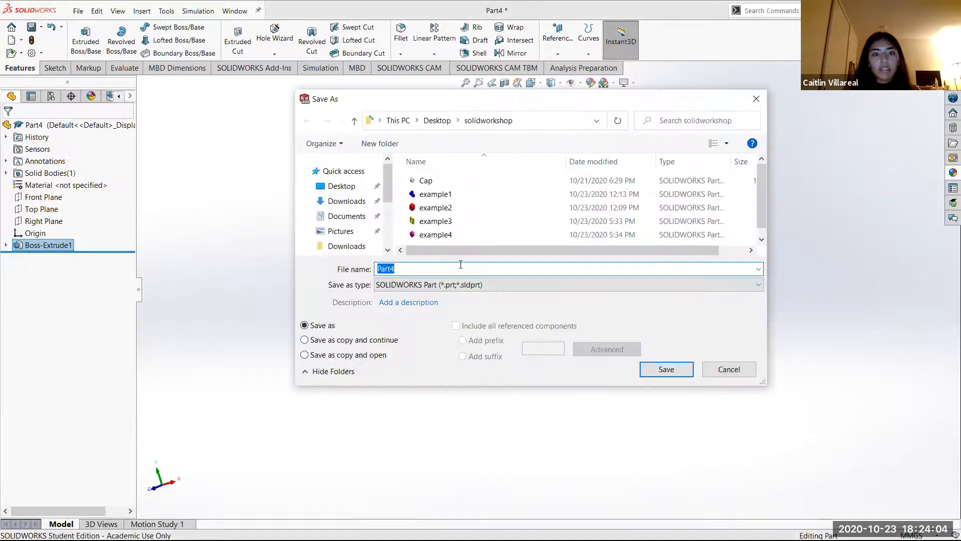
pyautogui.write('Rod2')
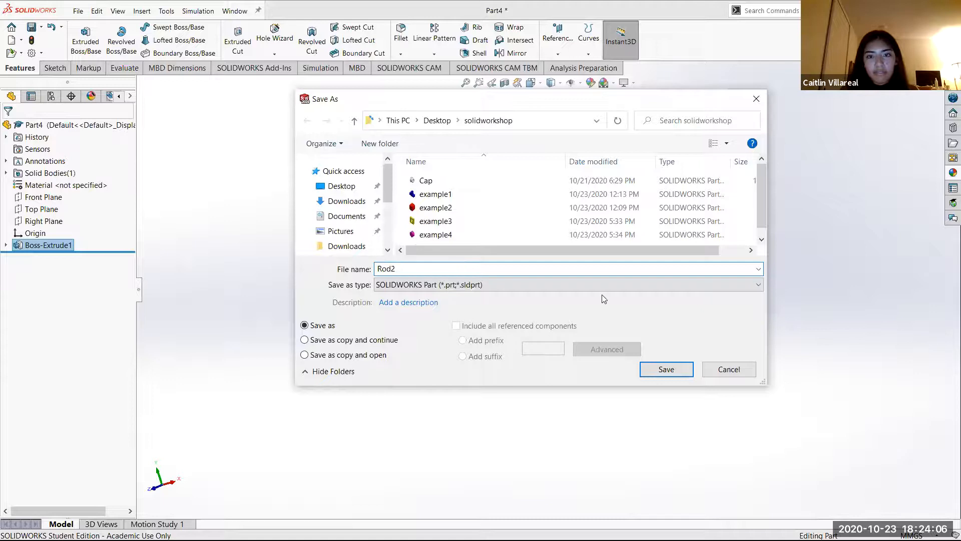
pyautogui.press('BackSpace')
pyautogui.write('1')
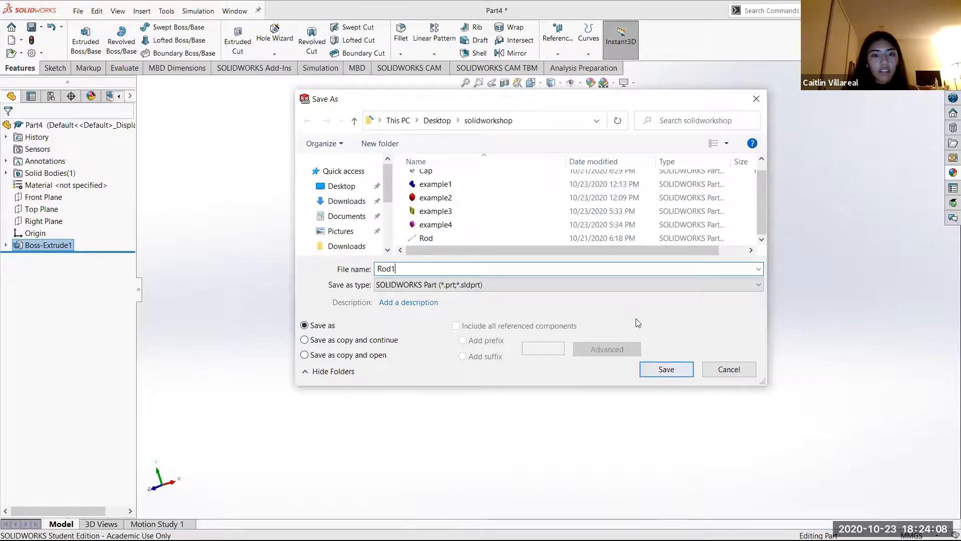
pyautogui.click(666, 369)
# - Create a new part document
pyautogui.click(78, 10)
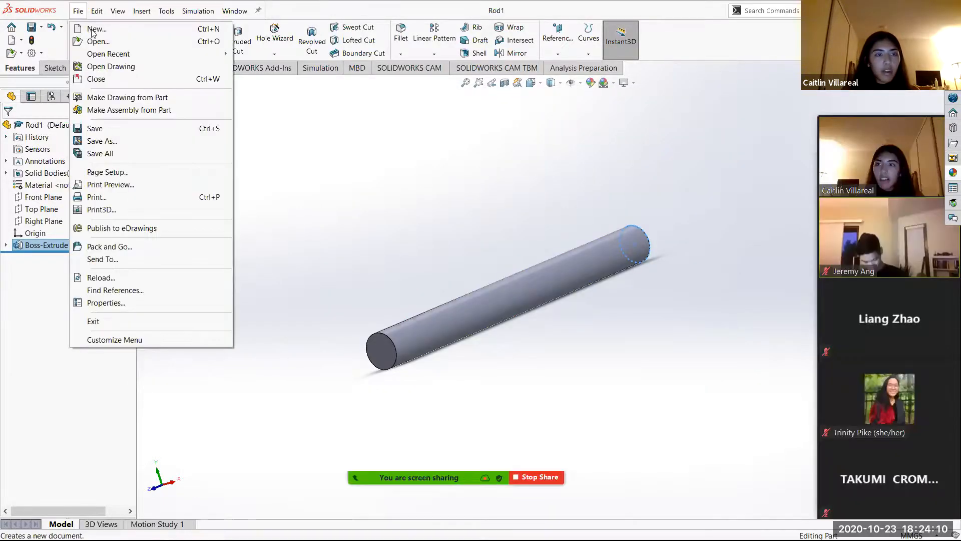
pyautogui.press('Return')
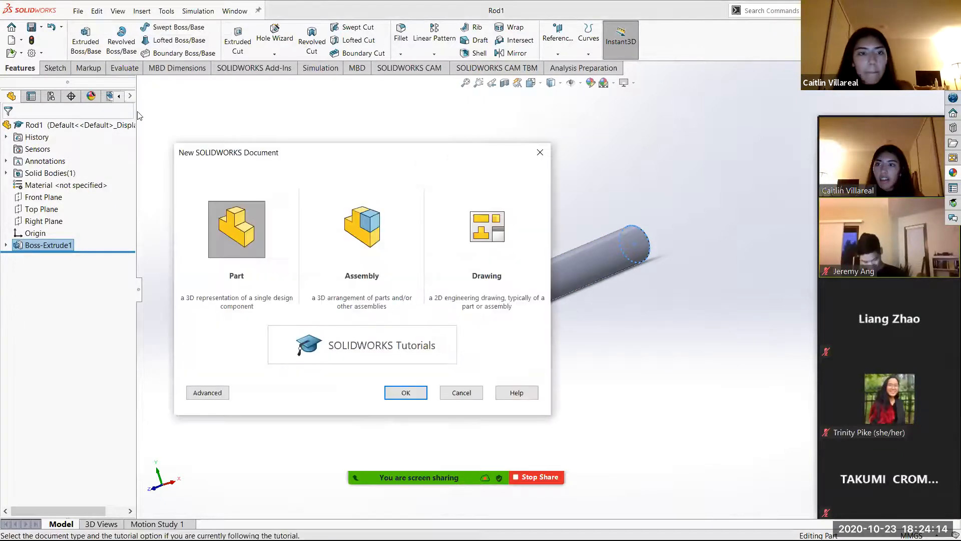
pyautogui.doubleClick(278, 242)
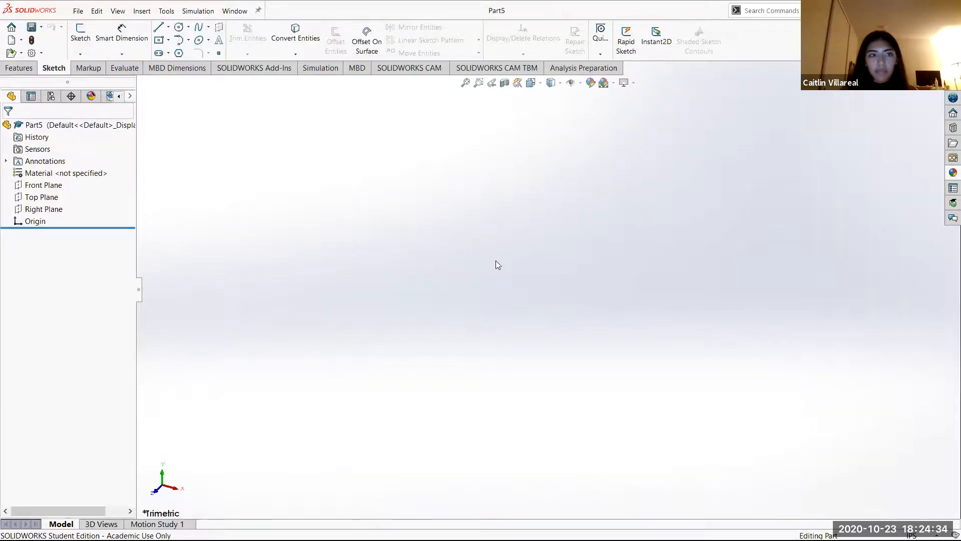
# - Switch the new part's units to MMGS and start a sketch on the Front Plane
pyautogui.click(80, 32)
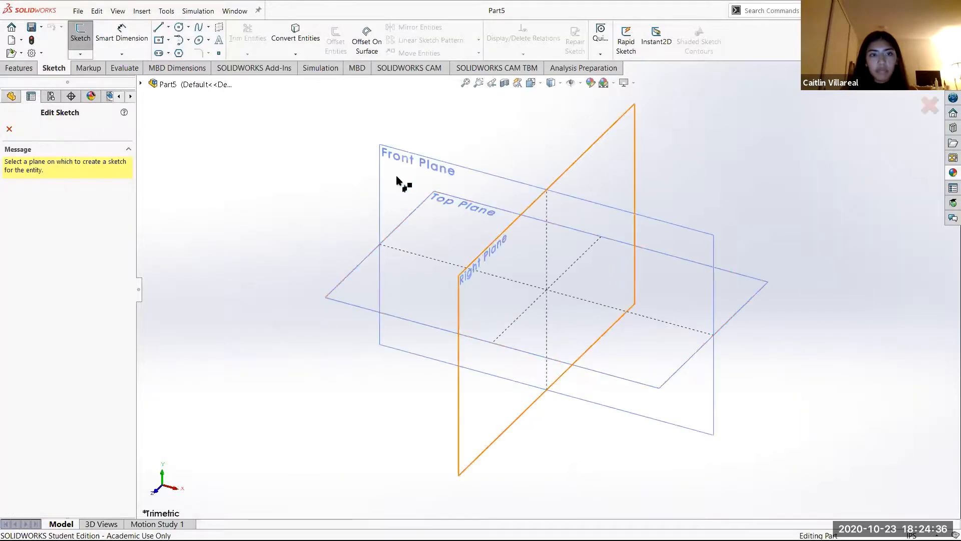
pyautogui.click(399, 180)
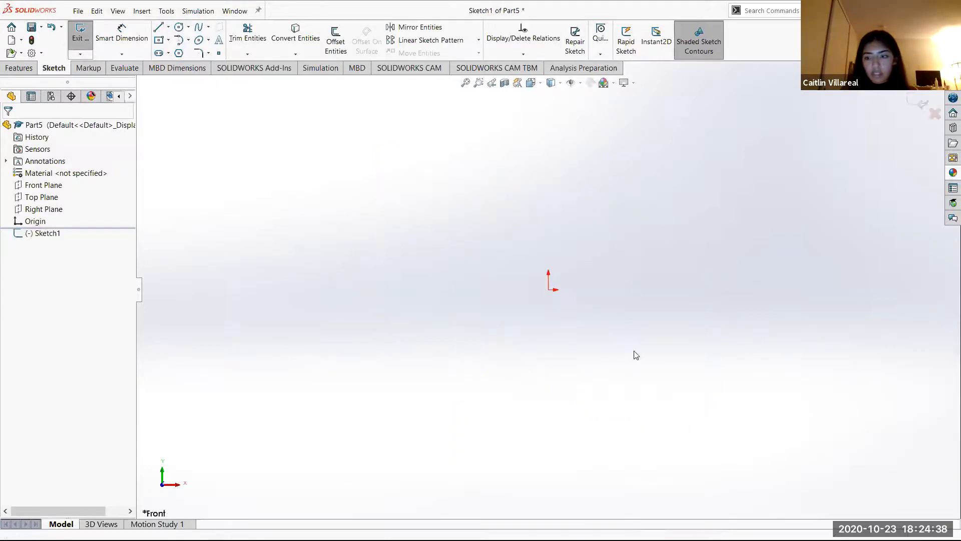
pyautogui.click(911, 535)
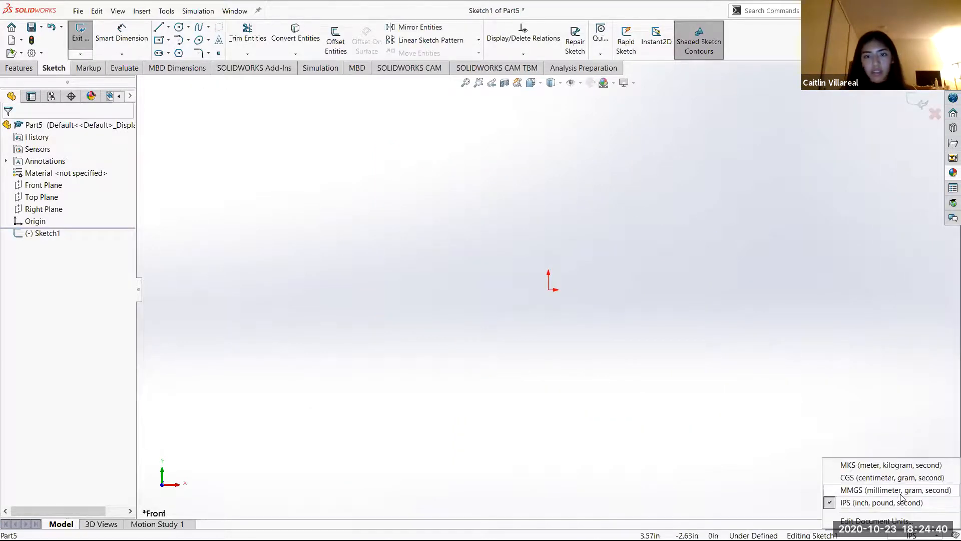
pyautogui.click(79, 31)
pyautogui.click(492, 242)
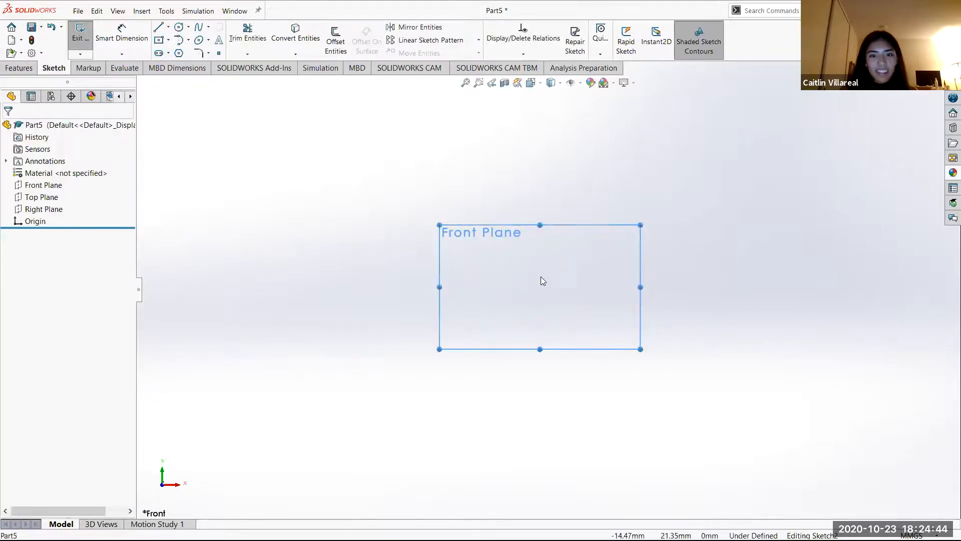
# - Sketch a closed sideways T-shaped line profile from the origin, about 4.4 mm wide and 14.5 mm tall, with an arm extending to the right
pyautogui.scroll(-8, 547, 284)
pyautogui.scroll(-5, 512, 325)
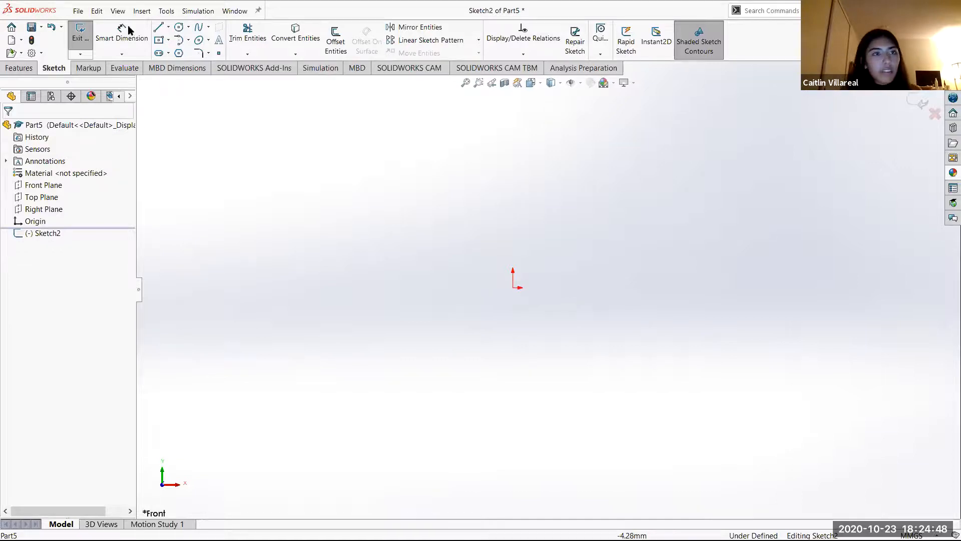
pyautogui.press('l')
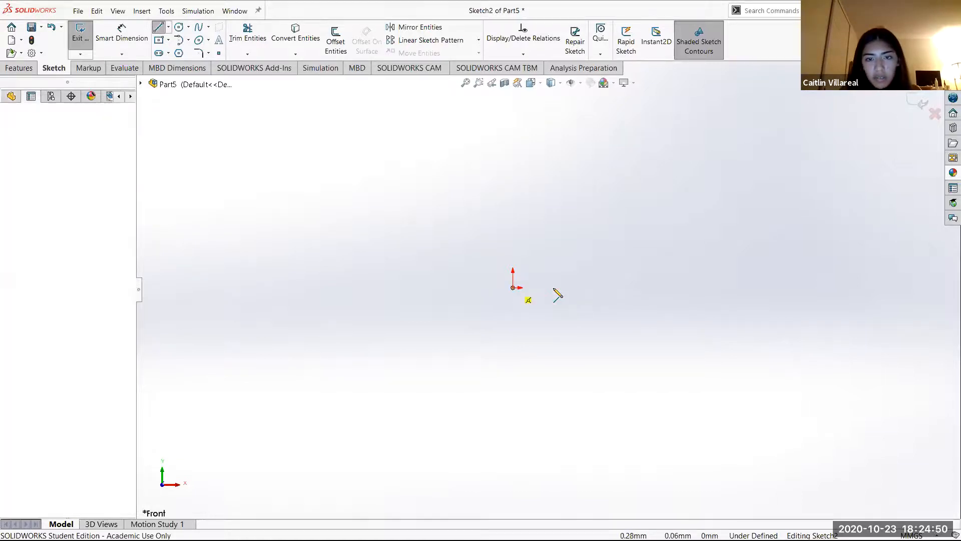
pyautogui.click(561, 288)
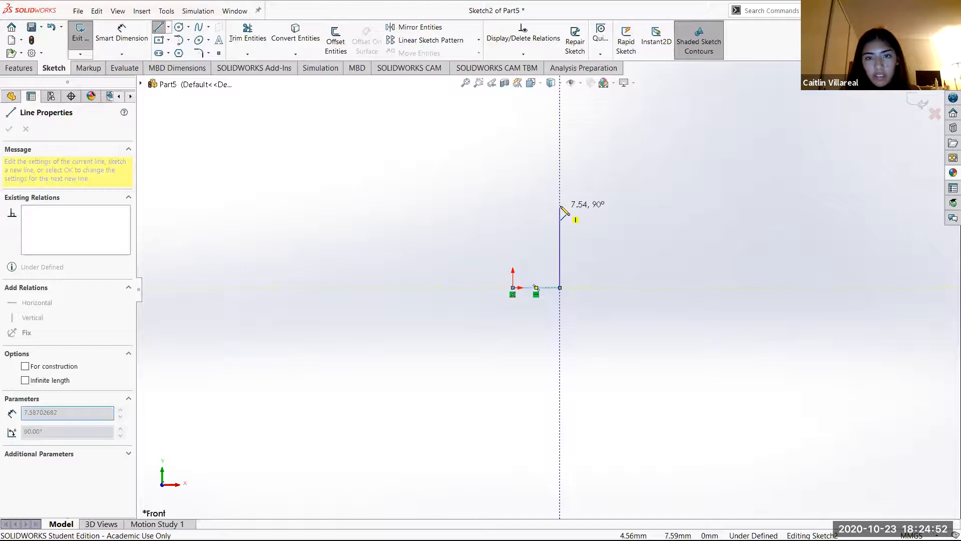
pyautogui.click(618, 210)
pyautogui.click(627, 206)
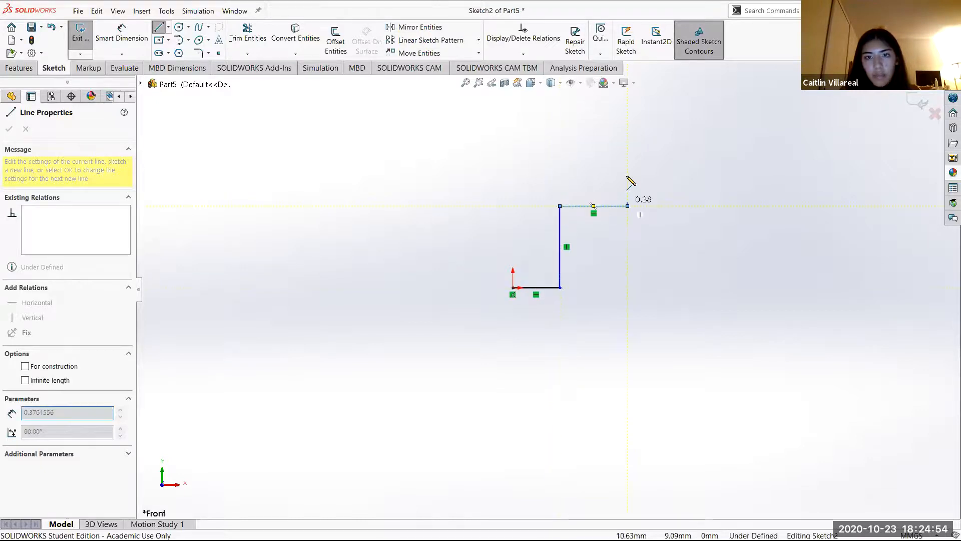
pyautogui.click(628, 174)
pyautogui.click(559, 174)
pyautogui.click(559, 132)
pyautogui.click(513, 133)
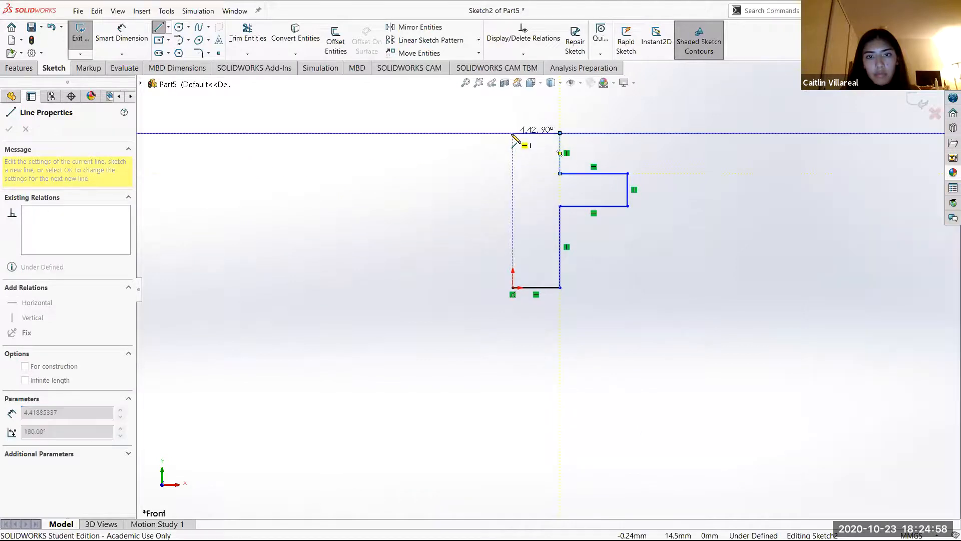
pyautogui.click(512, 287)
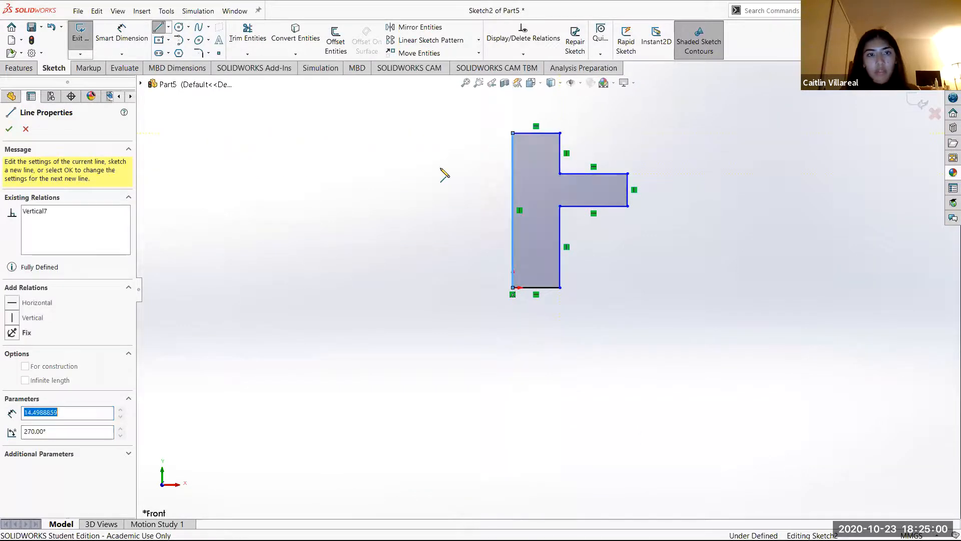
pyautogui.click(513, 211)
pyautogui.press('Escape')
pyautogui.scroll(2, 600, 222)
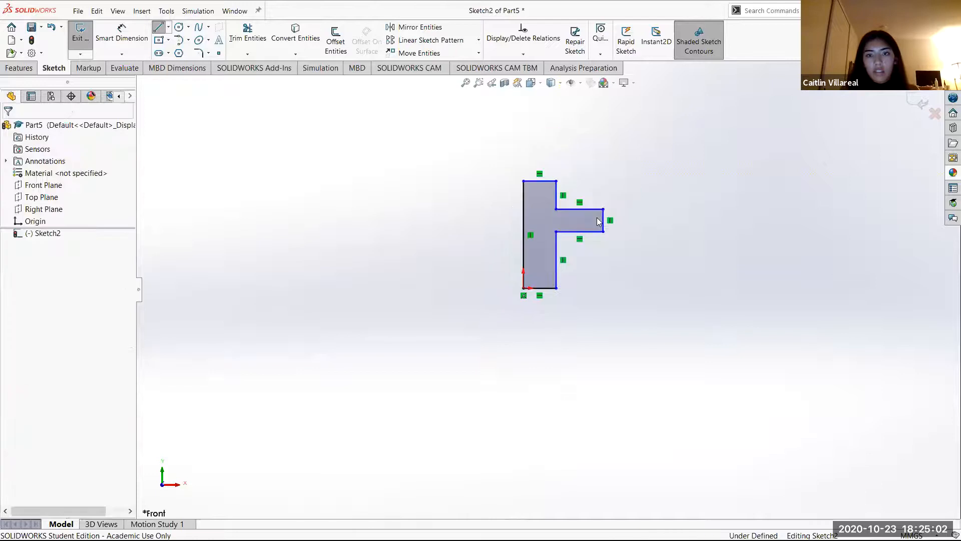
# - Dimension the bottom edge of the T profile as 5 mm and add a matching 5 mm dimension to its top edge
pyautogui.scroll(-3, 575, 203)
pyautogui.click(121, 33)
pyautogui.click(520, 351)
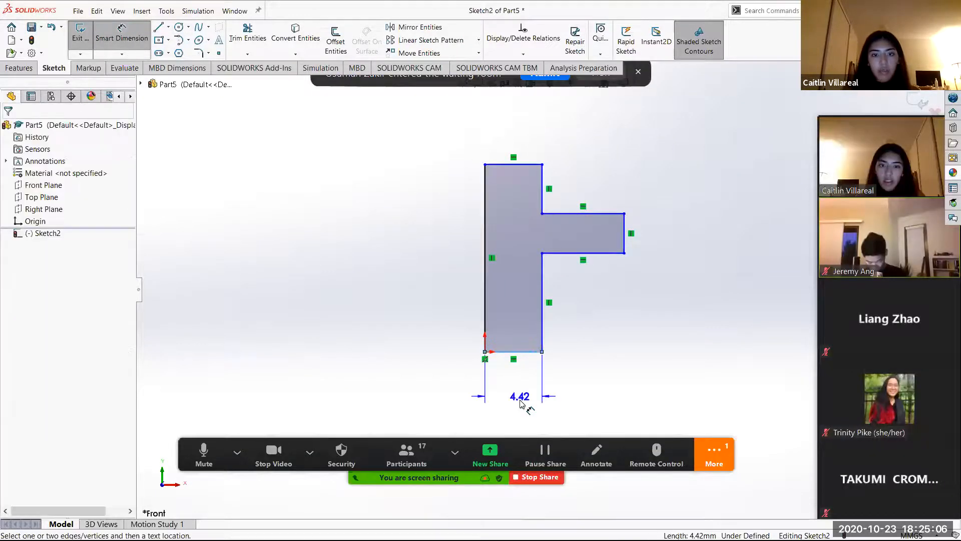
pyautogui.click(521, 402)
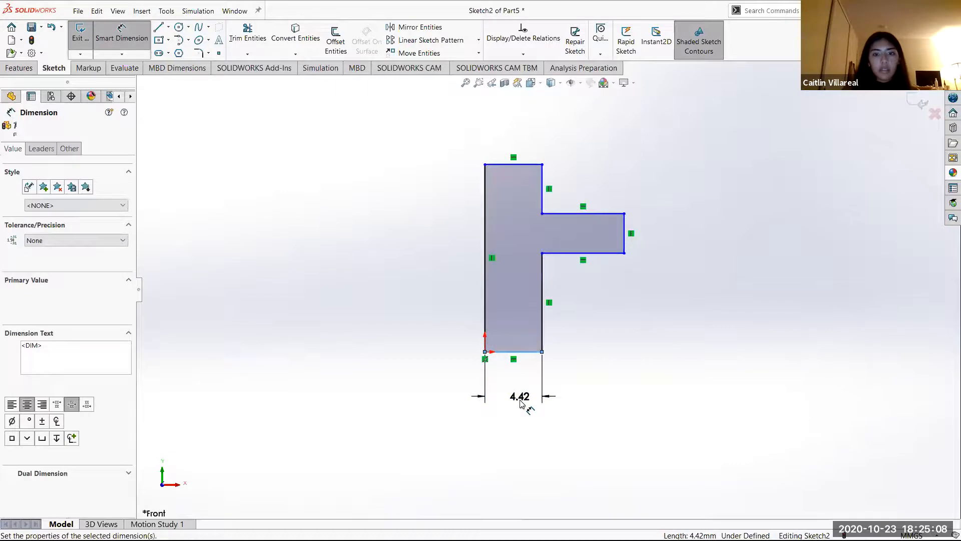
pyautogui.write('5')
pyautogui.press('Return')
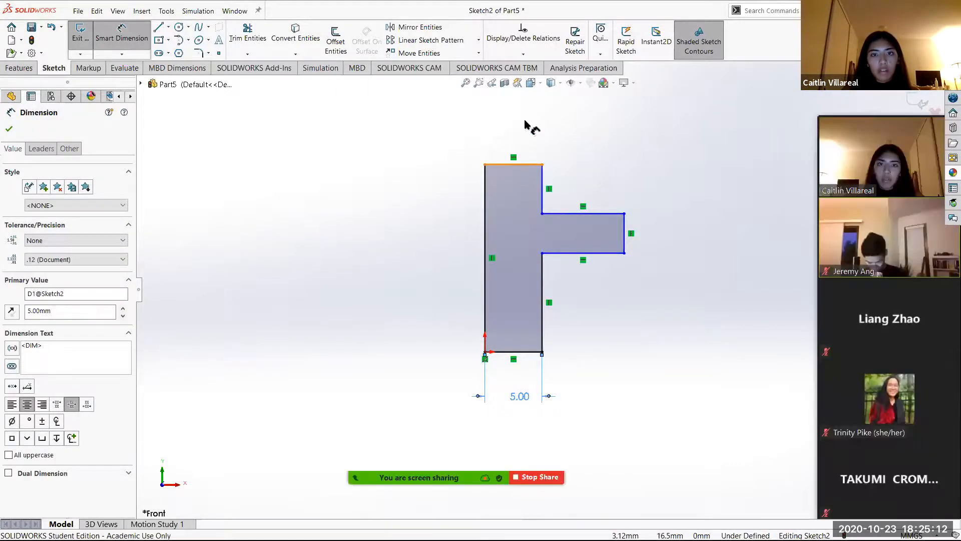
pyautogui.click(528, 120)
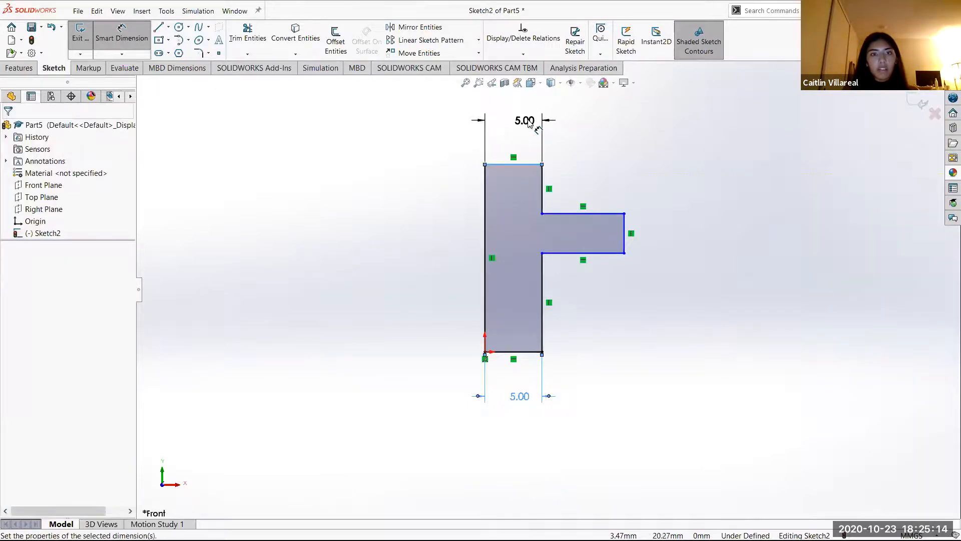
# - Dimension the height of the arm's end edge as 3 mm
pyautogui.click(627, 230)
pyautogui.click(707, 232)
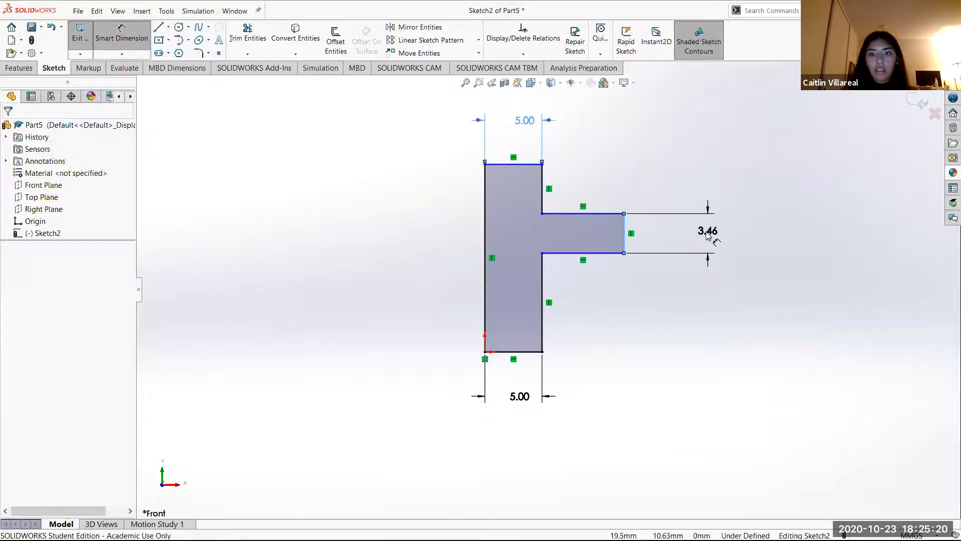
pyautogui.write('3')
pyautogui.press('Return')
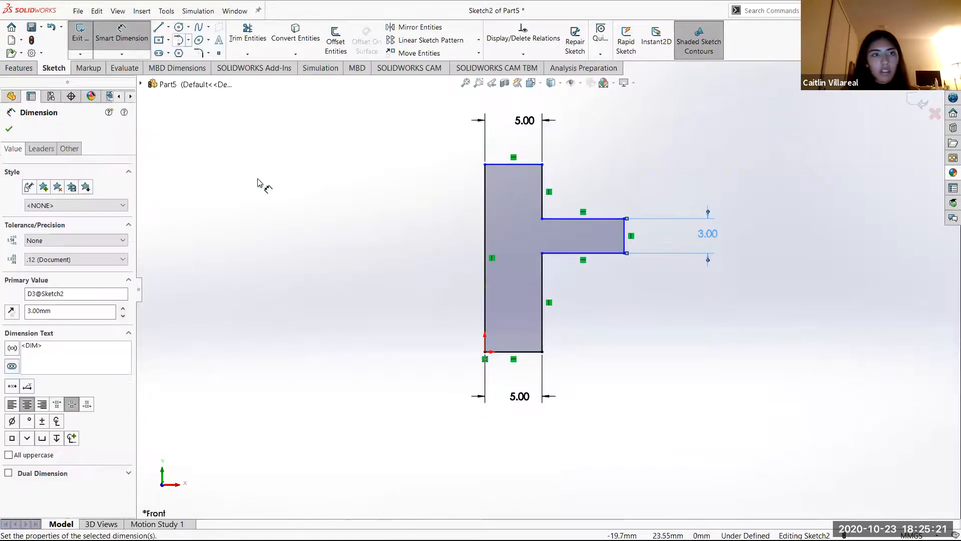
# - Dimension the distance from the profile's left vertical edge to the arm's end edge as 20 mm
pyautogui.click(488, 306)
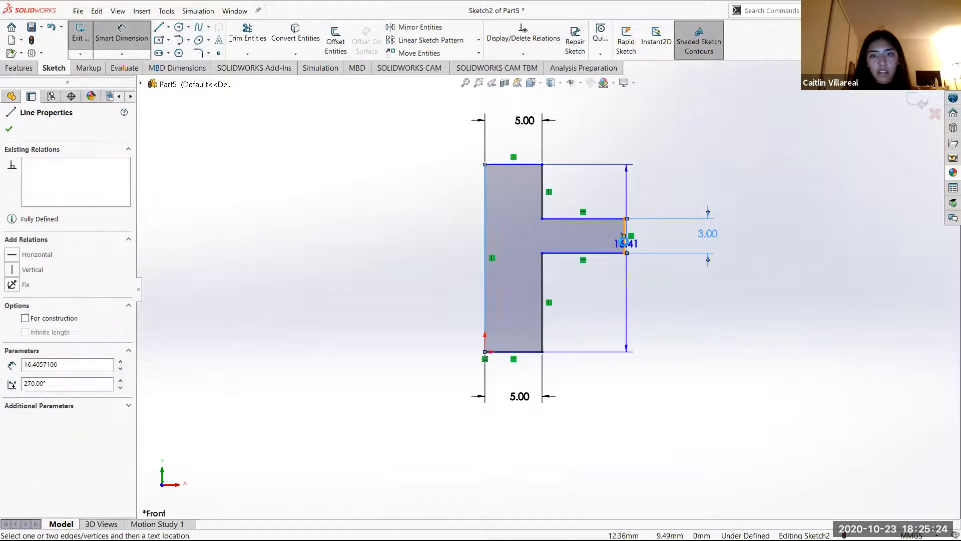
pyautogui.click(625, 241)
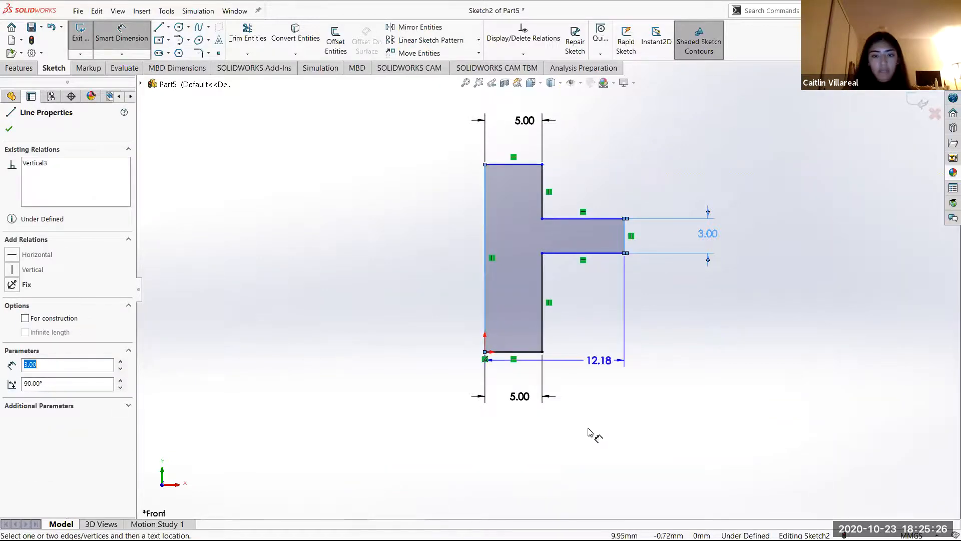
pyautogui.click(589, 429)
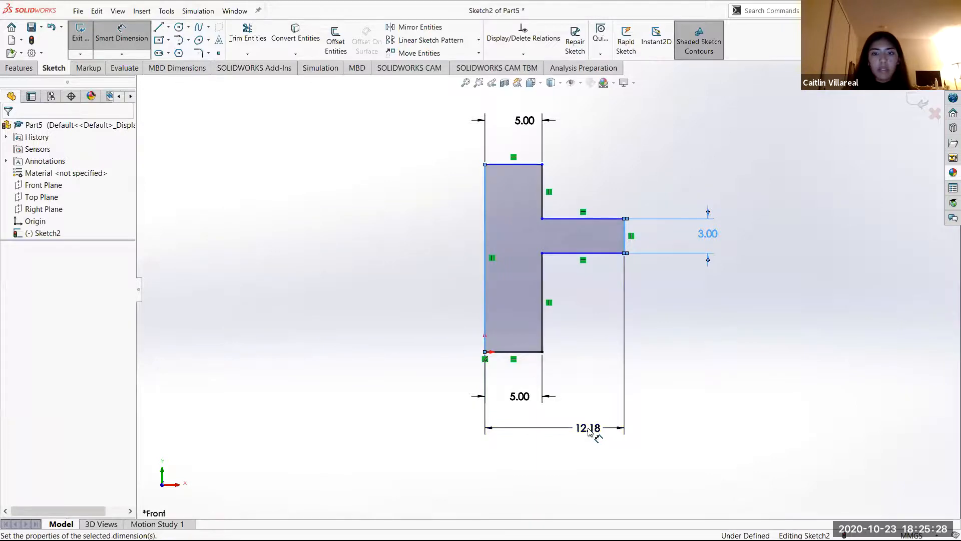
pyautogui.write('20')
pyautogui.press('Return')
# - Try to add a sketch fillet with a 10 mm radius at the profile's upper-left corner
pyautogui.scroll(1, 653, 341)
pyautogui.scroll(-2, 615, 262)
pyautogui.scroll(2, 215, 109)
pyautogui.click(202, 53)
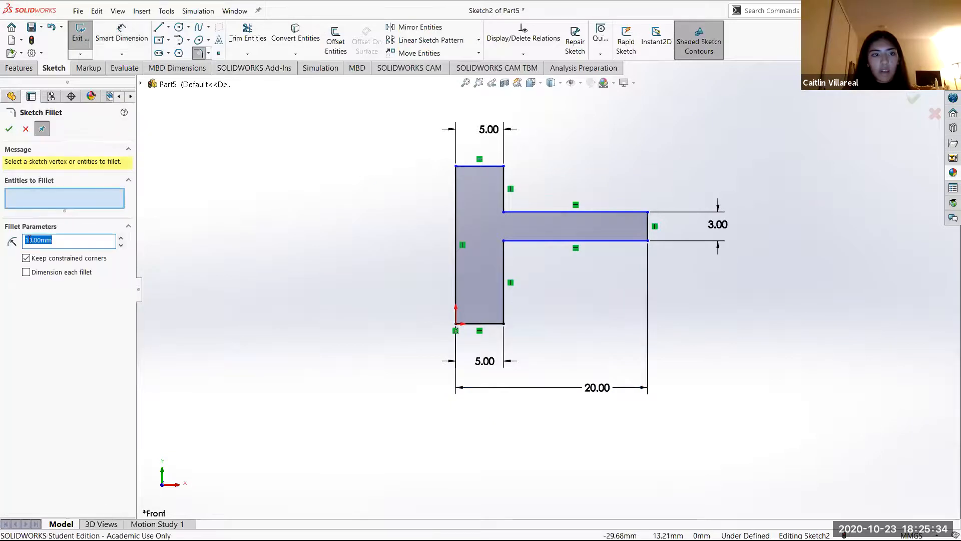
pyautogui.click(32, 240)
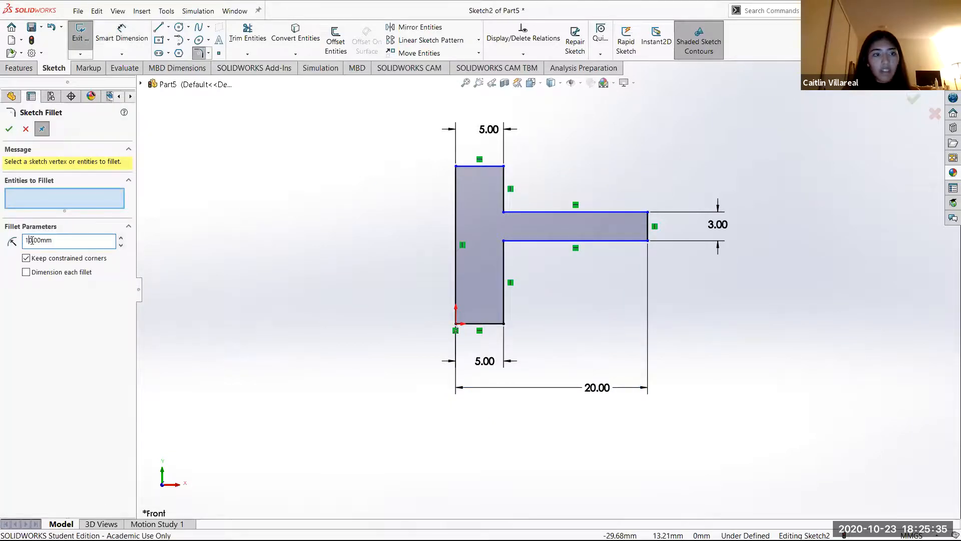
pyautogui.click(456, 166)
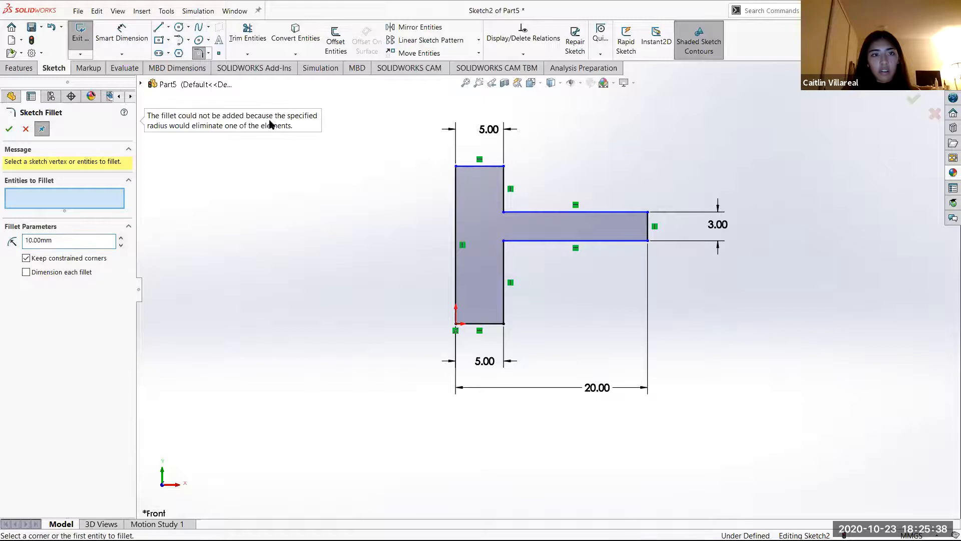
# - Set the sketch fillet radius to 1.5 mm and round both top corners of the profile
pyautogui.click(29, 240)
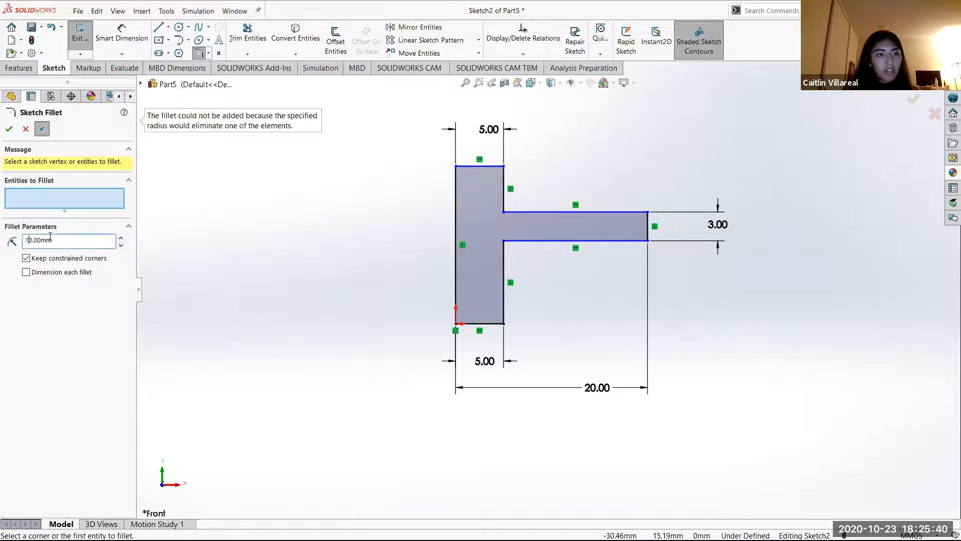
pyautogui.press('Right')
pyautogui.press('Right')
pyautogui.press('Right')
pyautogui.press('BackSpace')
pyautogui.press('BackSpace')
pyautogui.press('BackSpace')
pyautogui.write('.5')
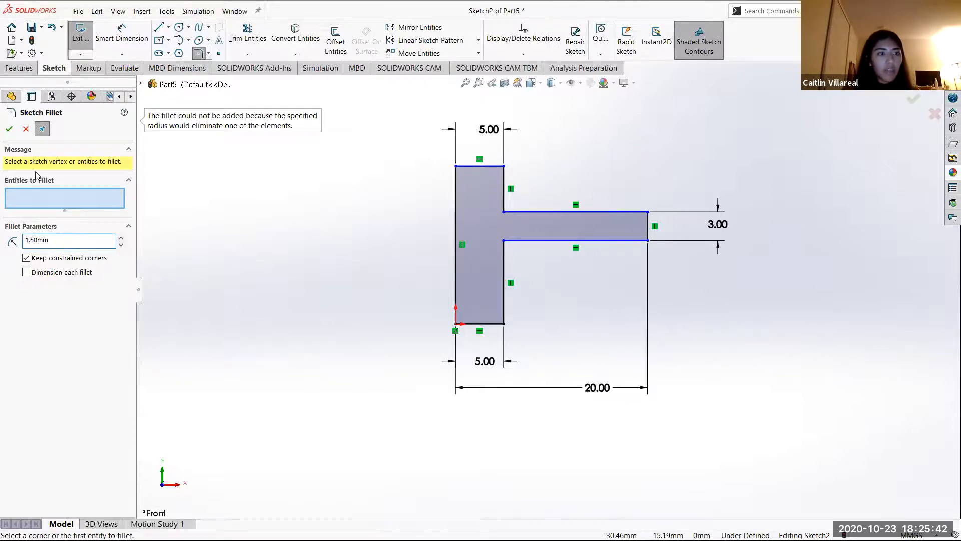
pyautogui.click(457, 167)
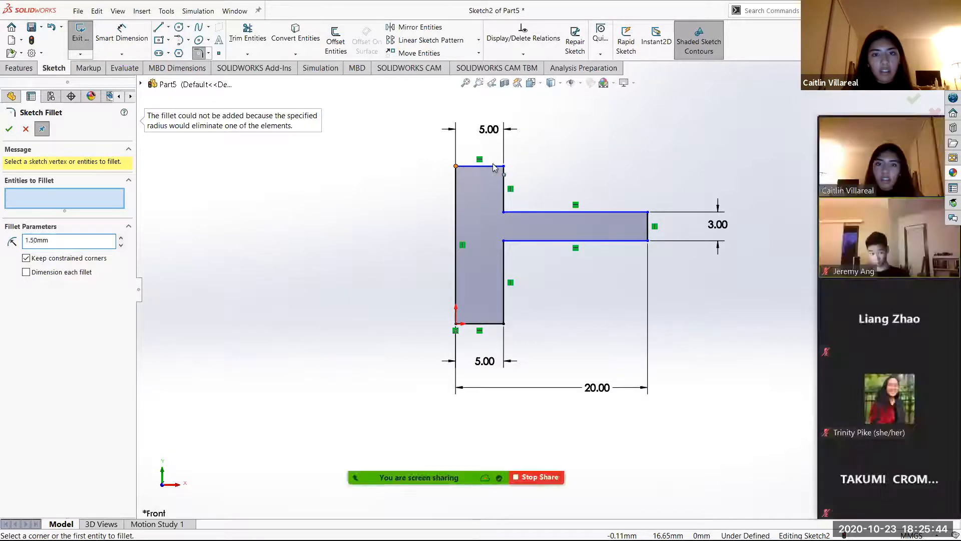
pyautogui.click(503, 166)
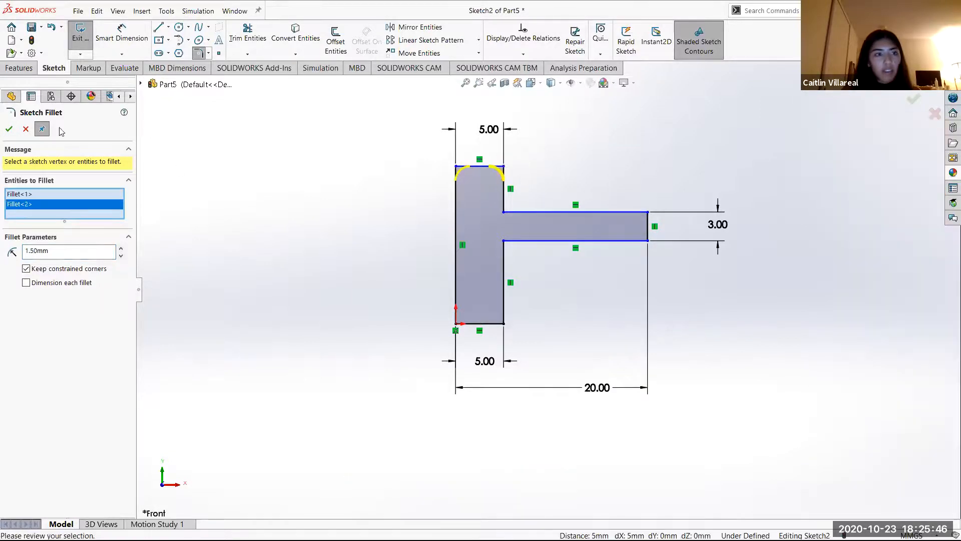
pyautogui.press('Return')
pyautogui.scroll(2, 587, 234)
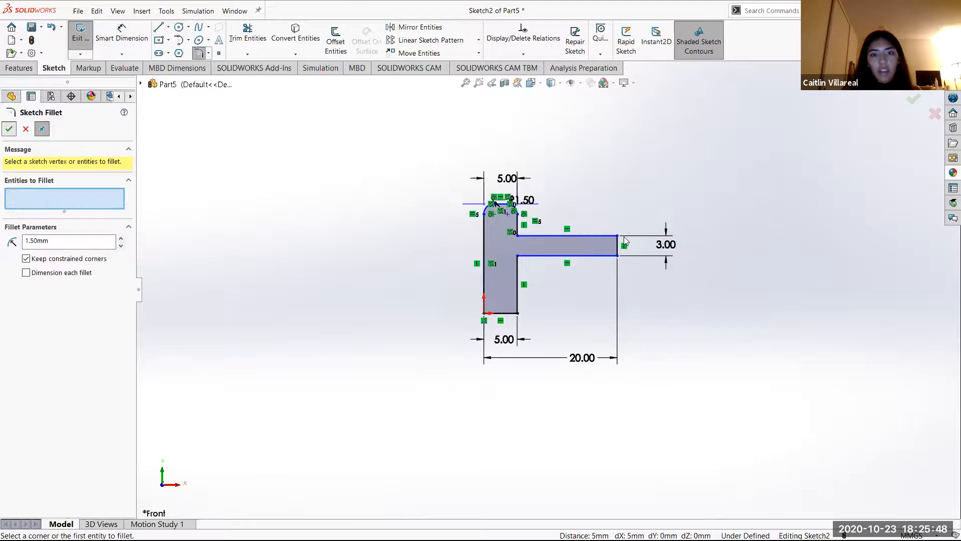
# - Close the sketch fillet command and exit the profile sketch
pyautogui.scroll(-2, 622, 230)
pyautogui.click(10, 129)
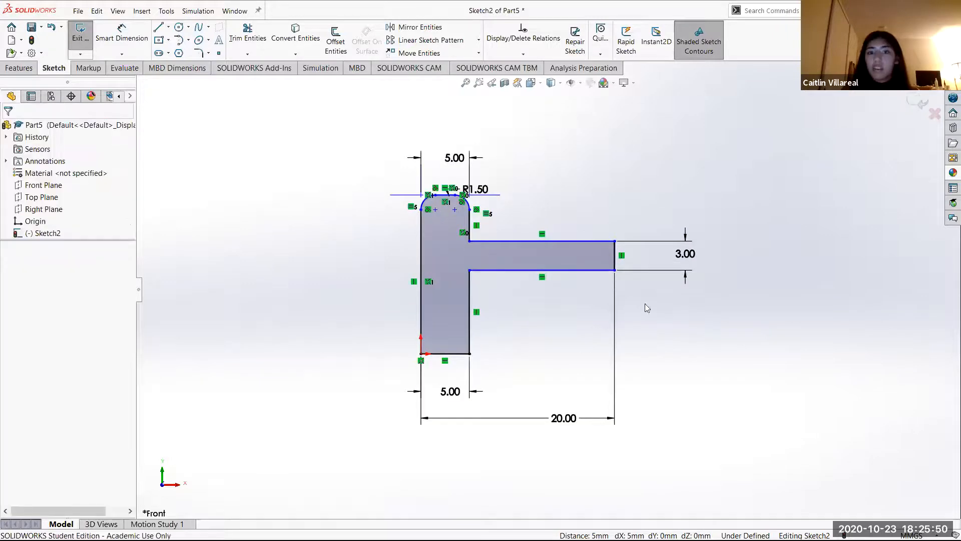
pyautogui.scroll(2, 645, 303)
pyautogui.scroll(-1, 636, 264)
pyautogui.scroll(1, 636, 264)
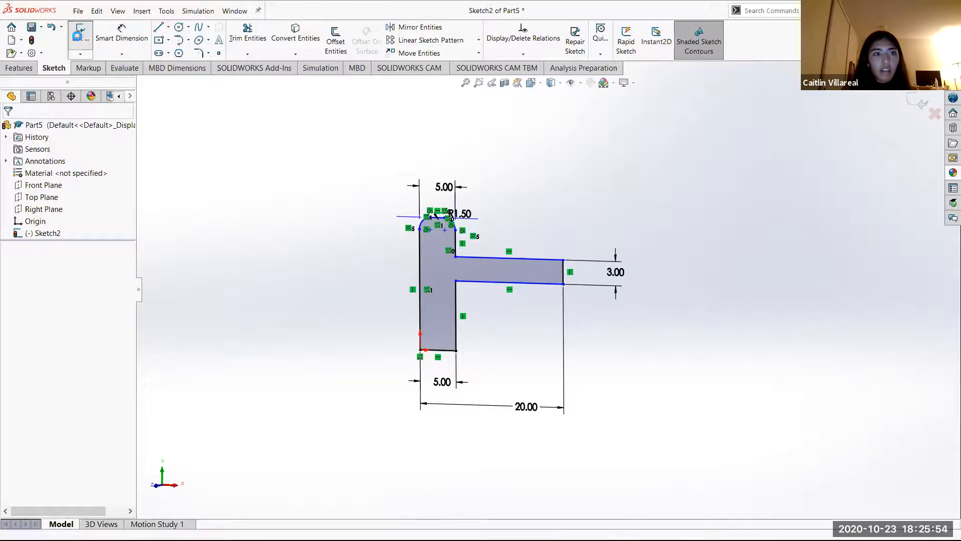
pyautogui.click(80, 31)
pyautogui.scroll(1, 533, 301)
pyautogui.scroll(-1, 525, 310)
# - Revolve the T-shaped profile 360 degrees about its short bottom edge into a solid flanged cap
pyautogui.click(19, 68)
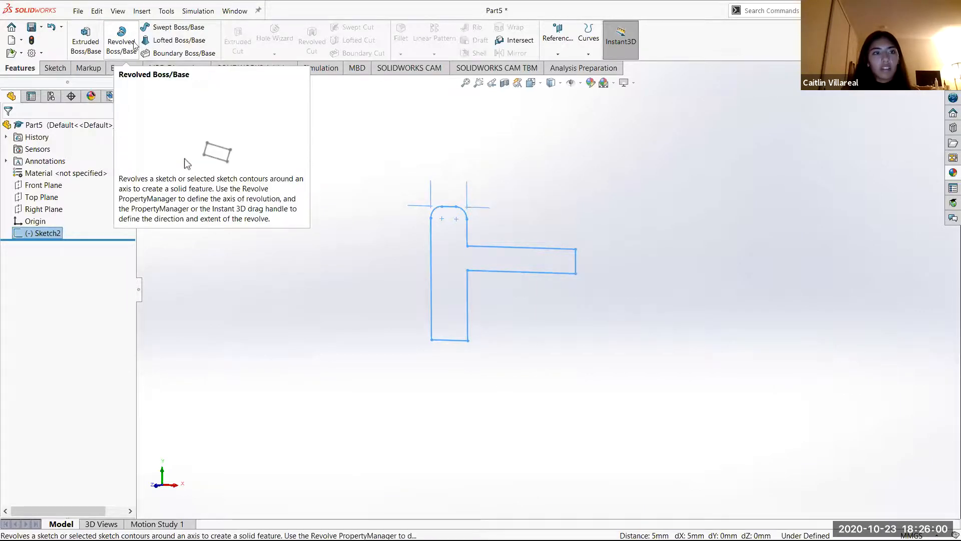
pyautogui.click(123, 41)
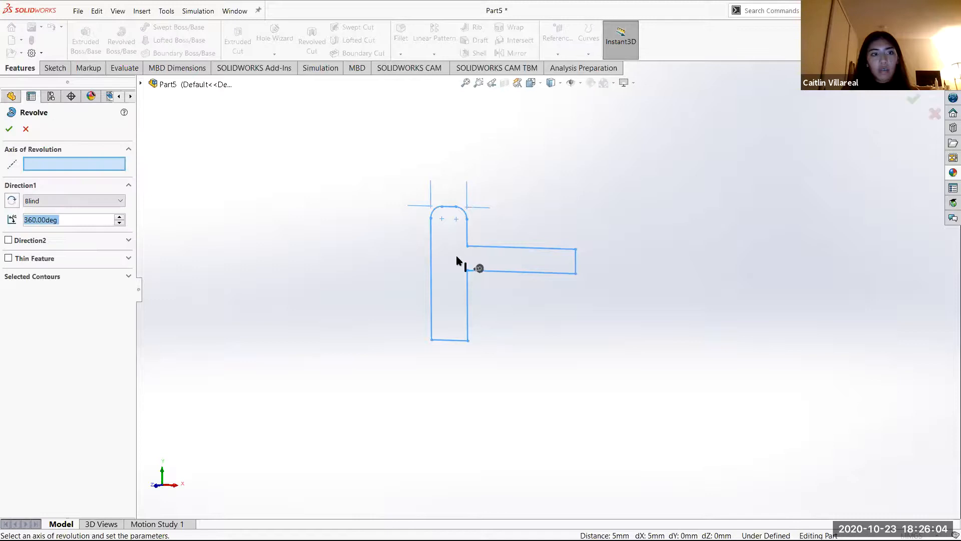
pyautogui.scroll(1, 678, 339)
pyautogui.scroll(-3, 601, 312)
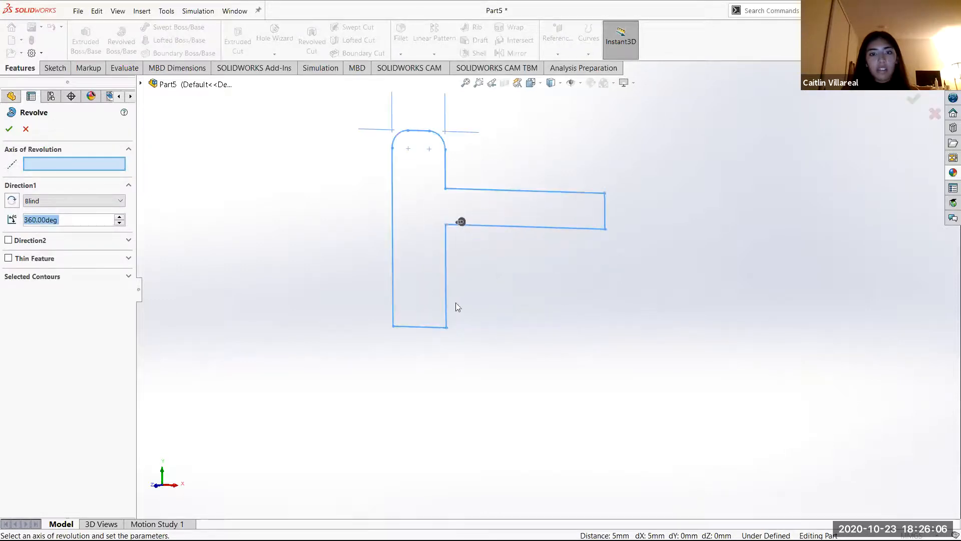
pyautogui.click(431, 328)
pyautogui.scroll(-1, 634, 281)
pyautogui.click(9, 129)
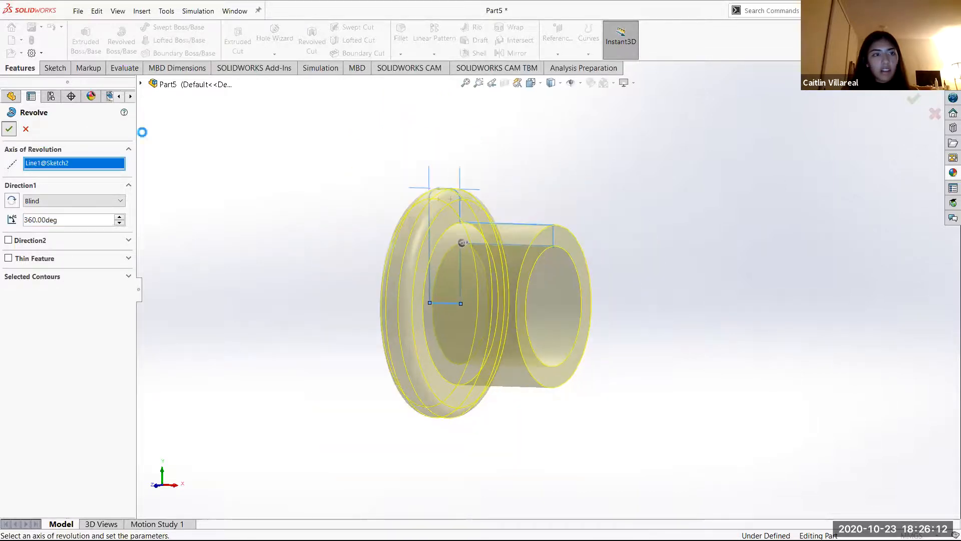
pyautogui.moveTo(611, 200)
pyautogui.mouseDown(button='middle')
pyautogui.moveTo(644, 308)
pyautogui.moveTo(680, 328)
pyautogui.moveTo(692, 207)
pyautogui.moveTo(773, 304)
pyautogui.moveTo(771, 365)
pyautogui.mouseUp(button='middle')
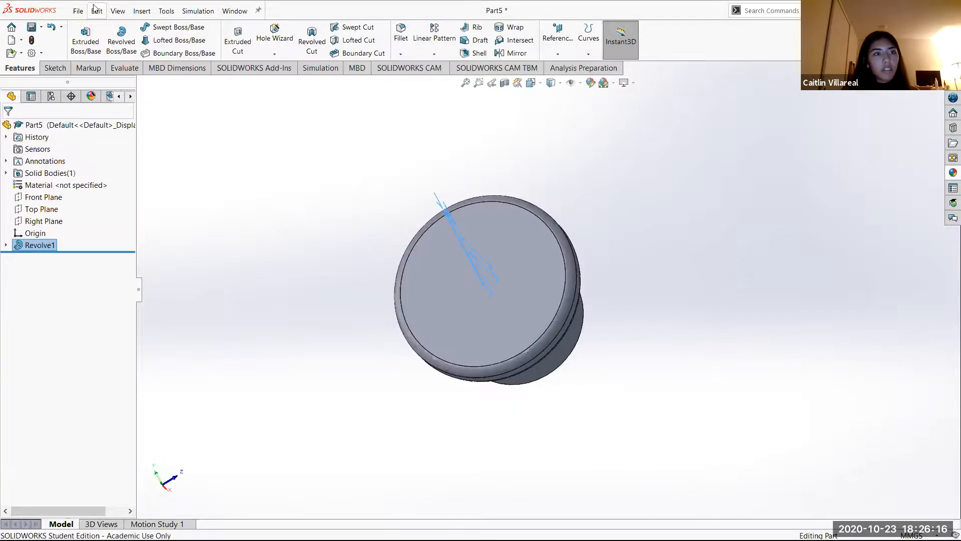
# - Save the revolved part under the name Cap2
pyautogui.click(95, 11)
pyautogui.moveTo(81, 12)
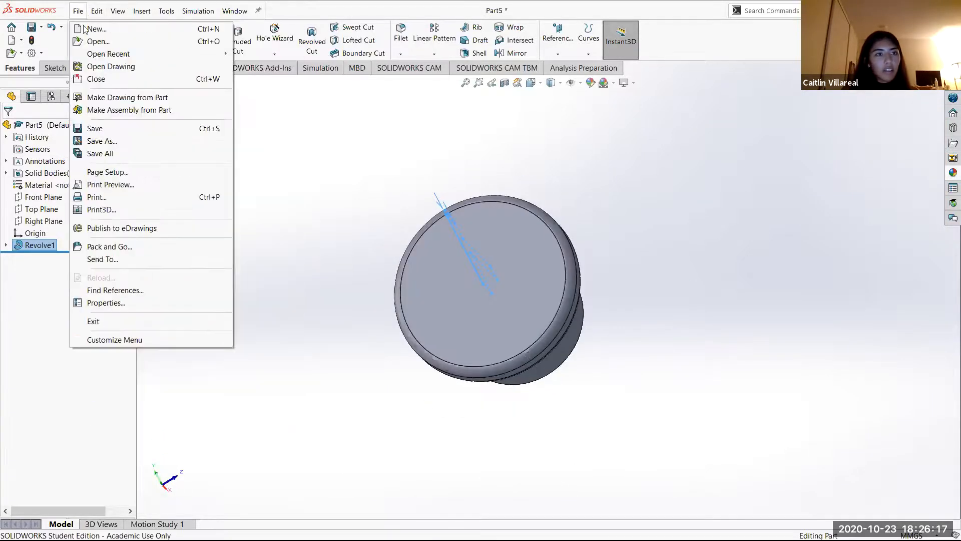
pyautogui.click(202, 144)
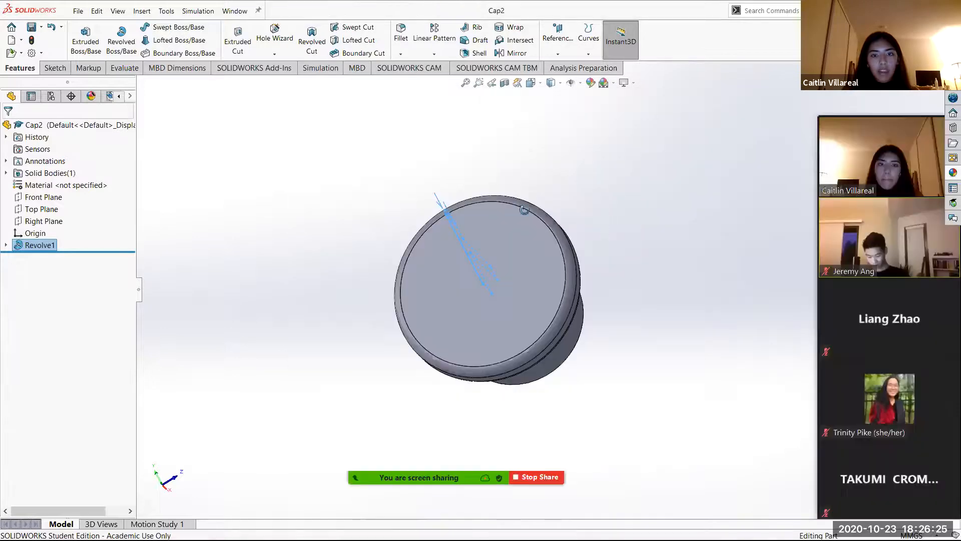
pyautogui.scroll(1, 500, 227)
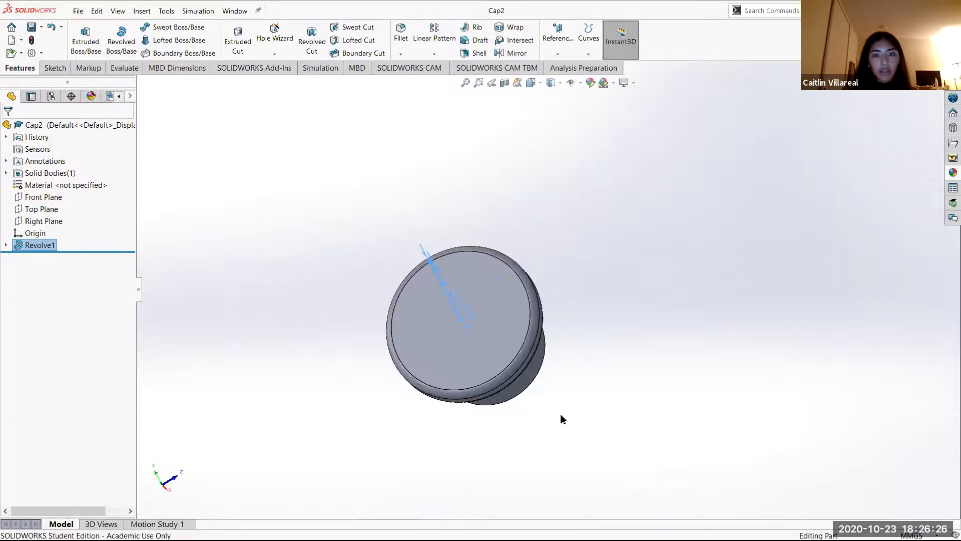
pyautogui.moveTo(561, 415); pyautogui.dragTo(566, 418, button='middle')
pyautogui.scroll(1, 562, 387)
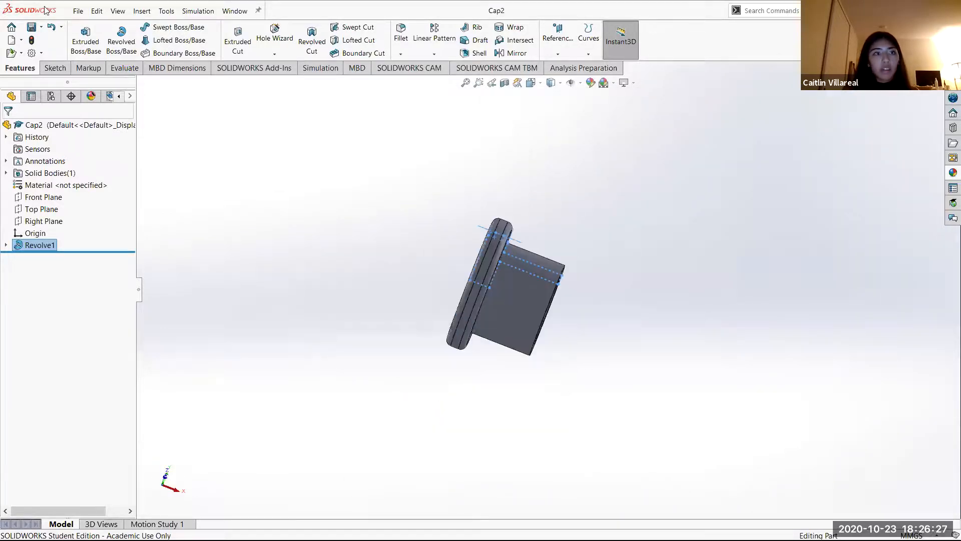
pyautogui.scroll(-2, 532, 349)
pyautogui.click(21, 40)
pyautogui.click(71, 15)
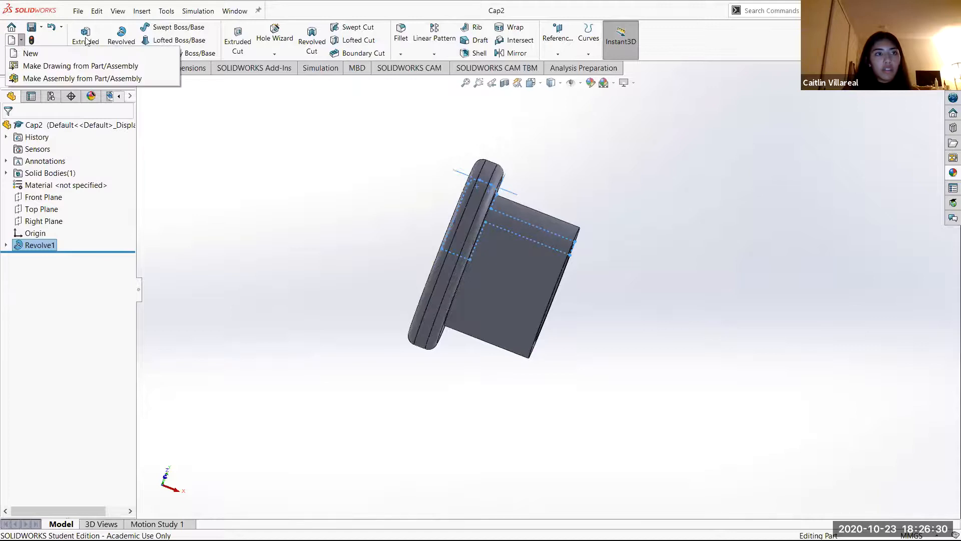
pyautogui.click(407, 207)
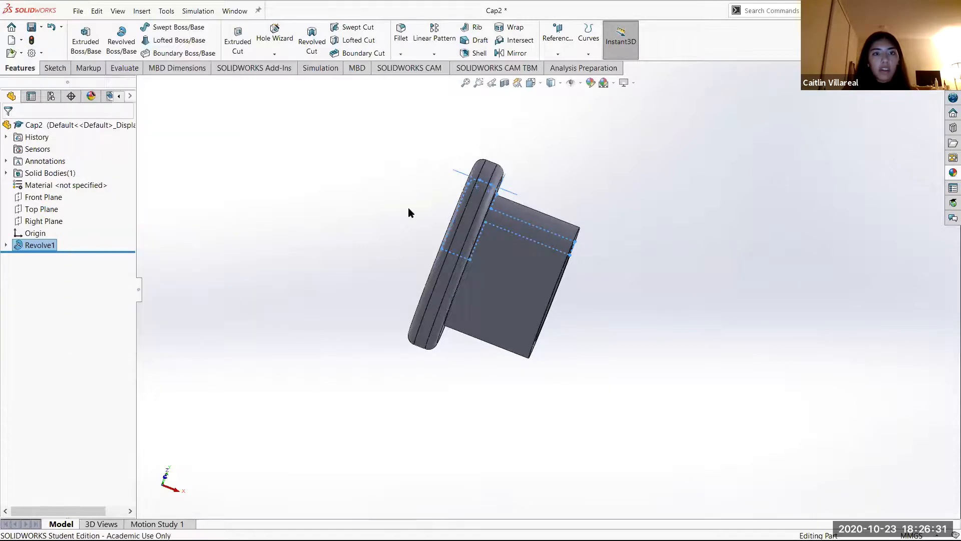
pyautogui.hotkey('ctrl', 'n')
pyautogui.click(541, 153)
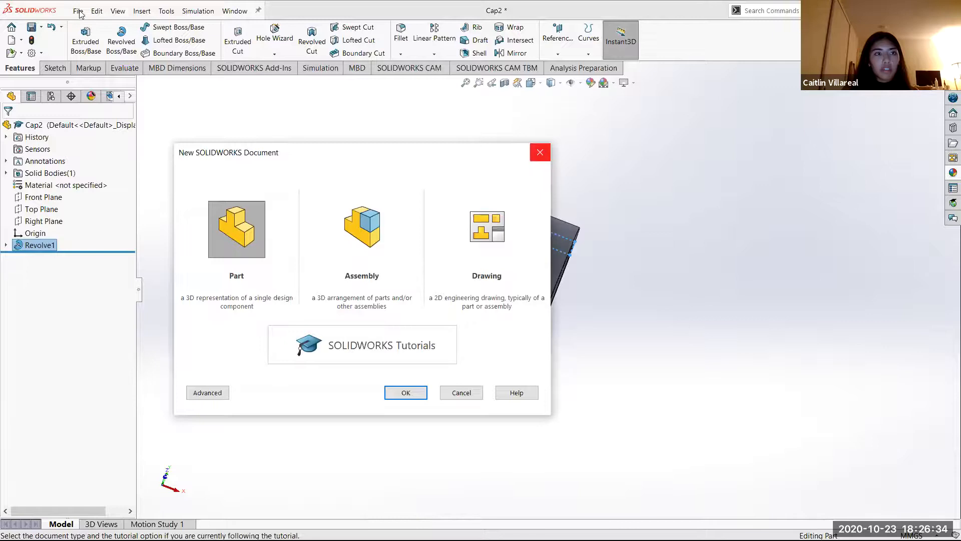
# - Make a new assembly from the Cap2 part and place Cap2 as its first component, with the insertion command pinned open
pyautogui.click(78, 11)
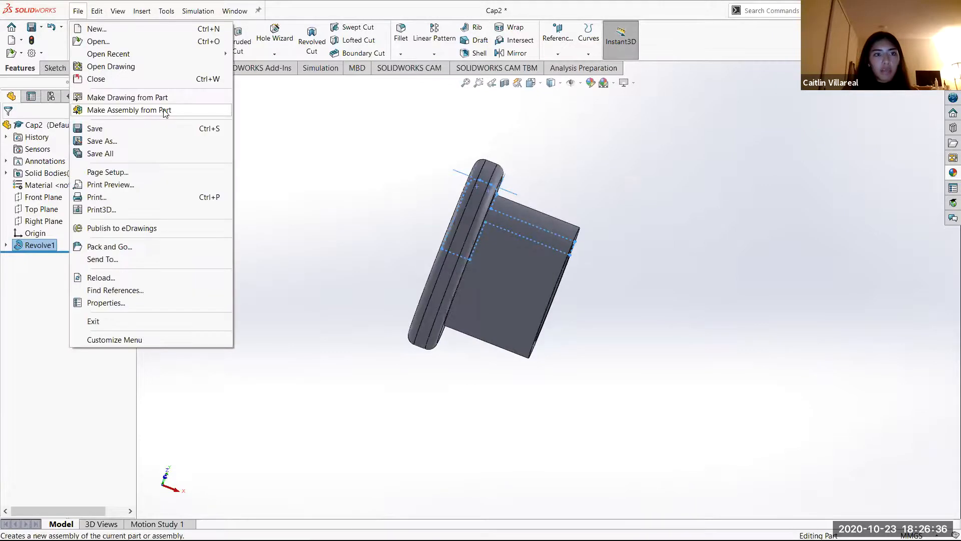
pyautogui.click(288, 178)
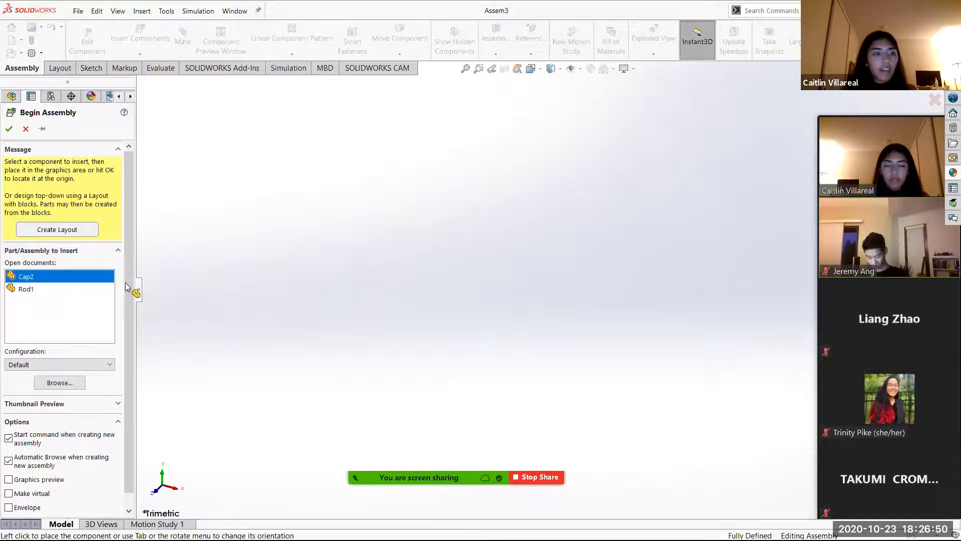
pyautogui.click(36, 282)
pyautogui.click(35, 278)
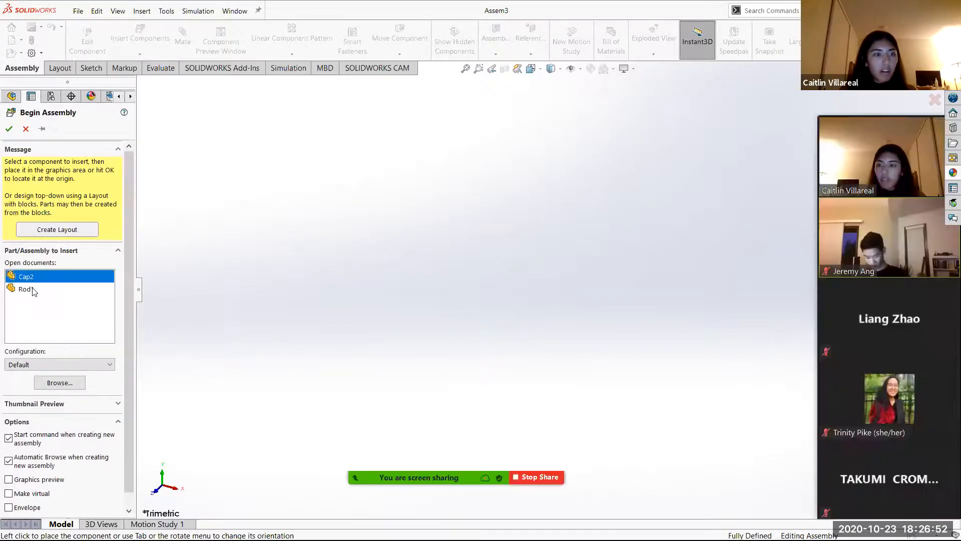
pyautogui.click(42, 129)
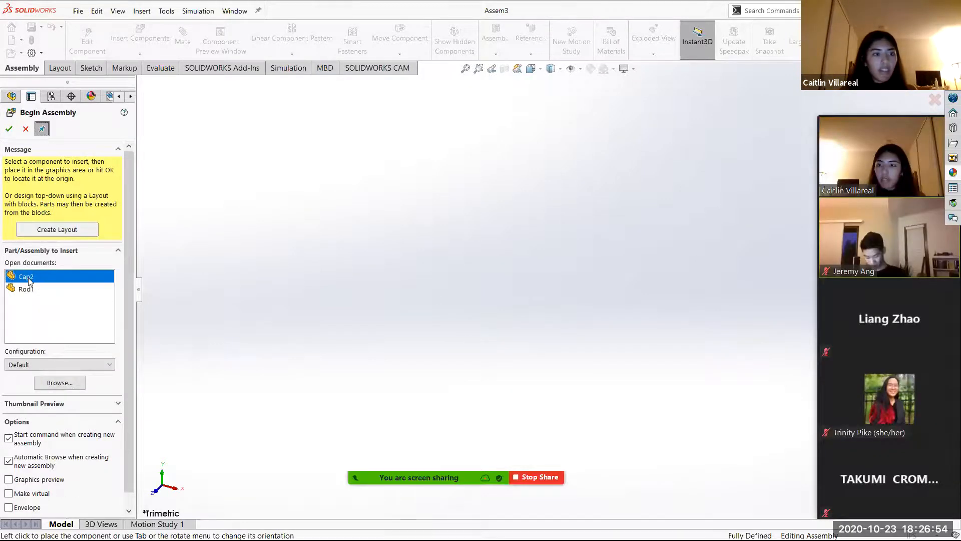
pyautogui.click(29, 280)
pyautogui.click(42, 281)
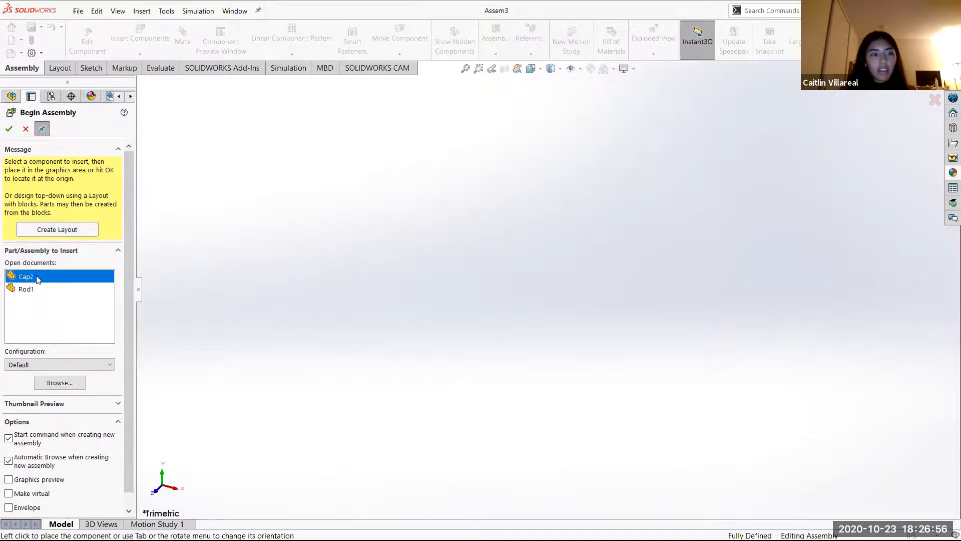
pyautogui.click(476, 258)
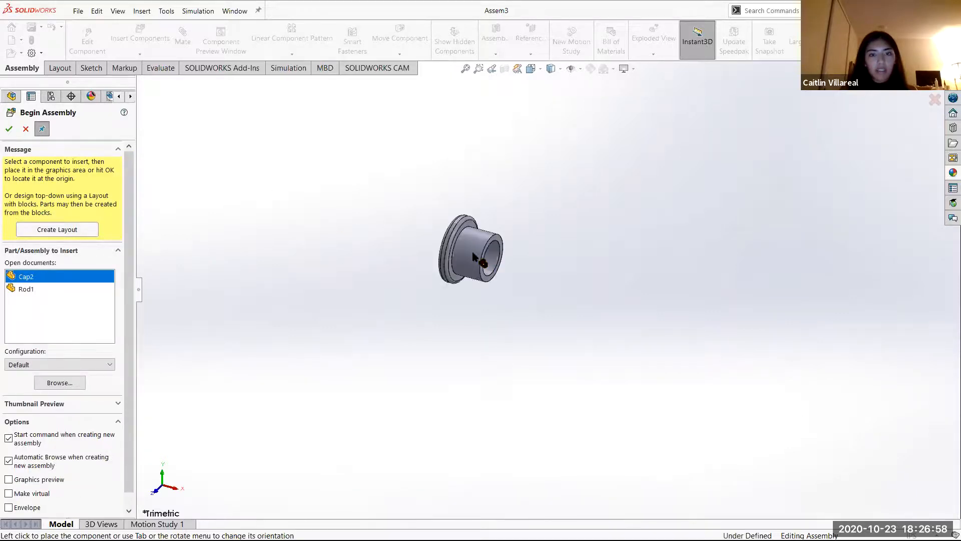
pyautogui.click(473, 254)
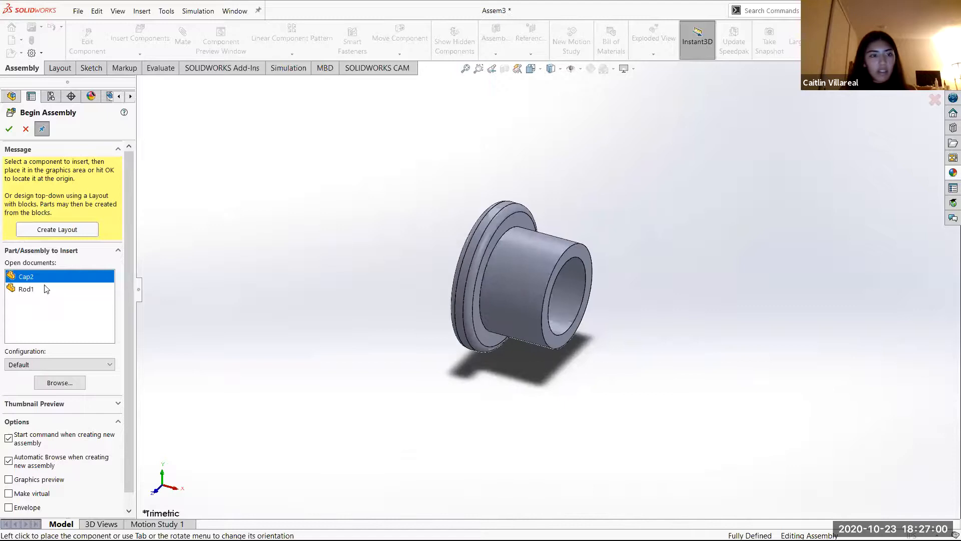
# - Insert Rod1 and a second copy of Cap2 into the assembly, and finish inserting components
pyautogui.click(43, 290)
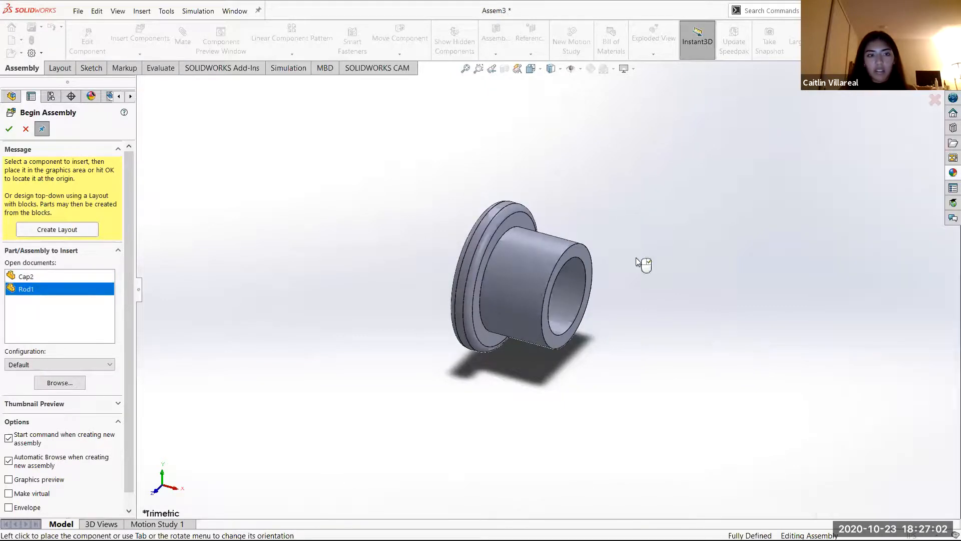
pyautogui.click(643, 266)
pyautogui.click(30, 277)
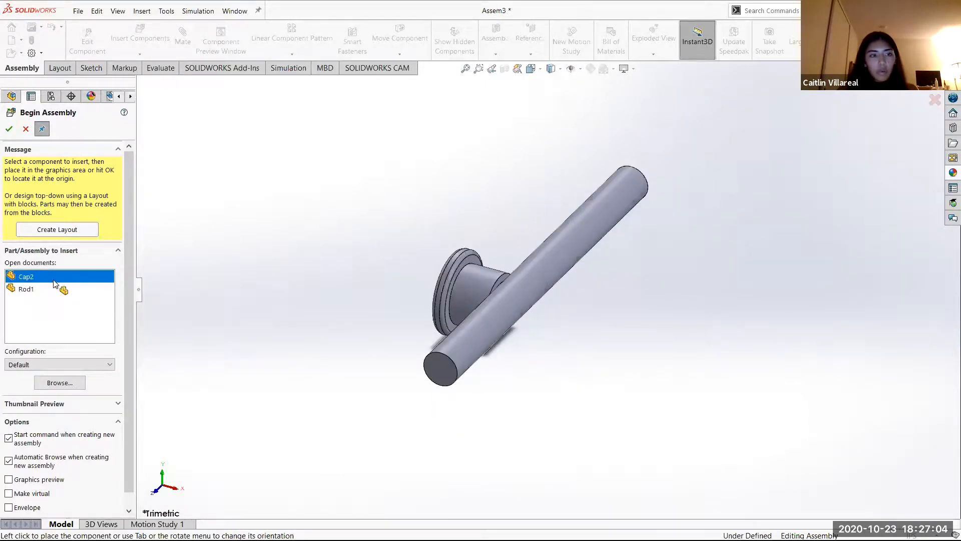
pyautogui.click(372, 230)
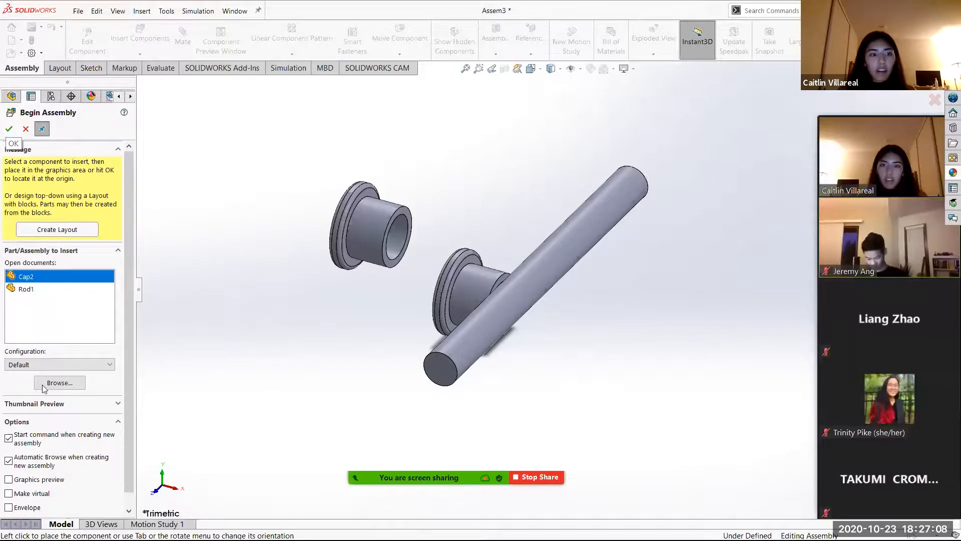
pyautogui.click(9, 129)
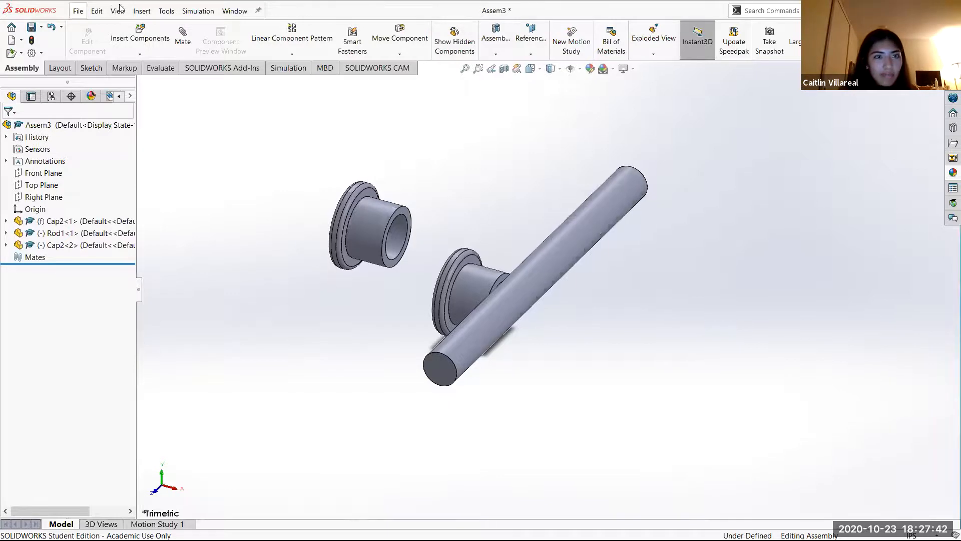
# - Try to insert Assem1 from the solidworkshop folder as a component of the assembly
pyautogui.click(142, 11)
pyautogui.click(141, 11)
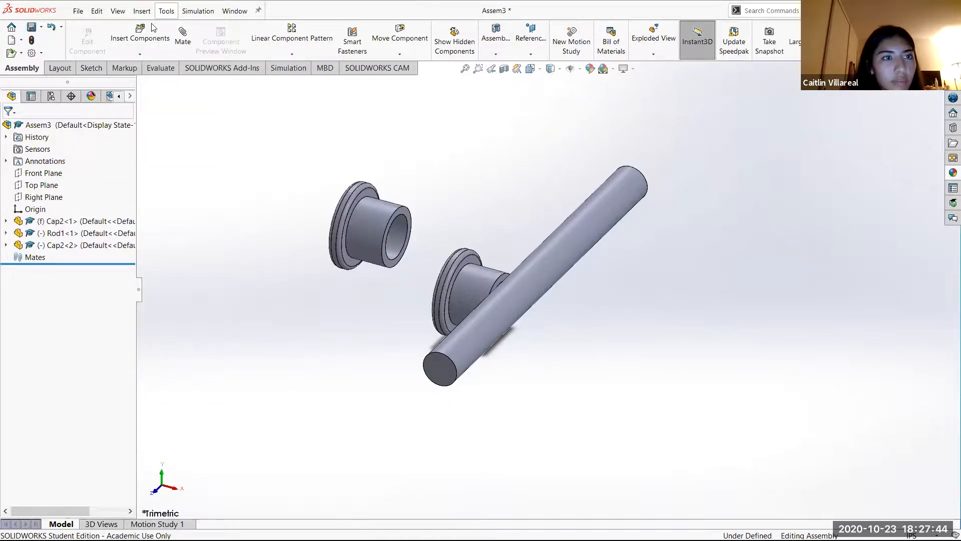
pyautogui.click(141, 11)
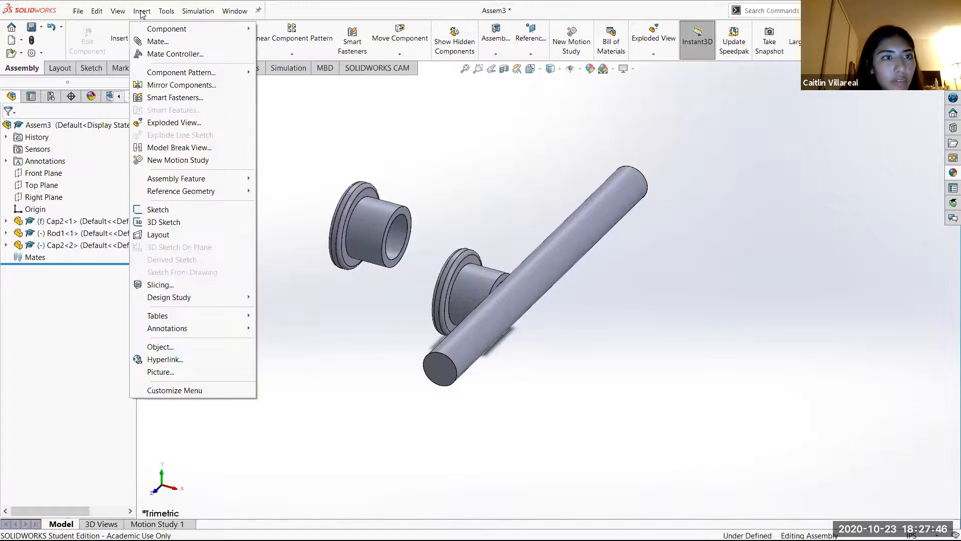
pyautogui.moveTo(158, 28)
pyautogui.click(300, 29)
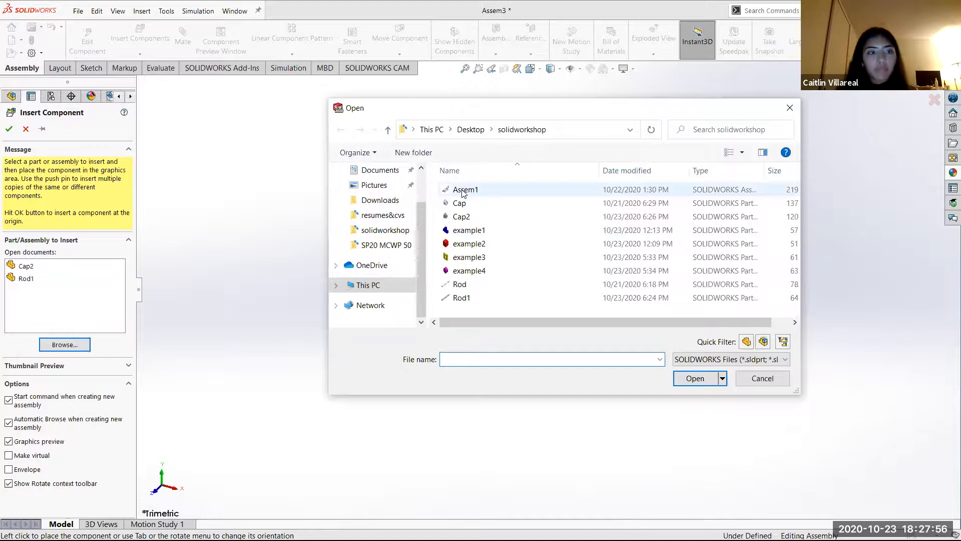
pyautogui.doubleClick(464, 191)
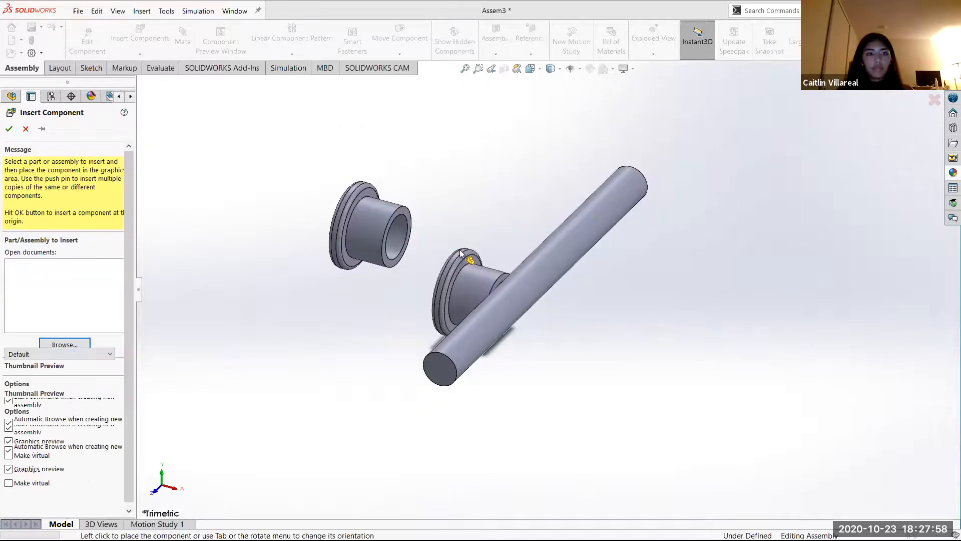
pyautogui.scroll(2, 273, 295)
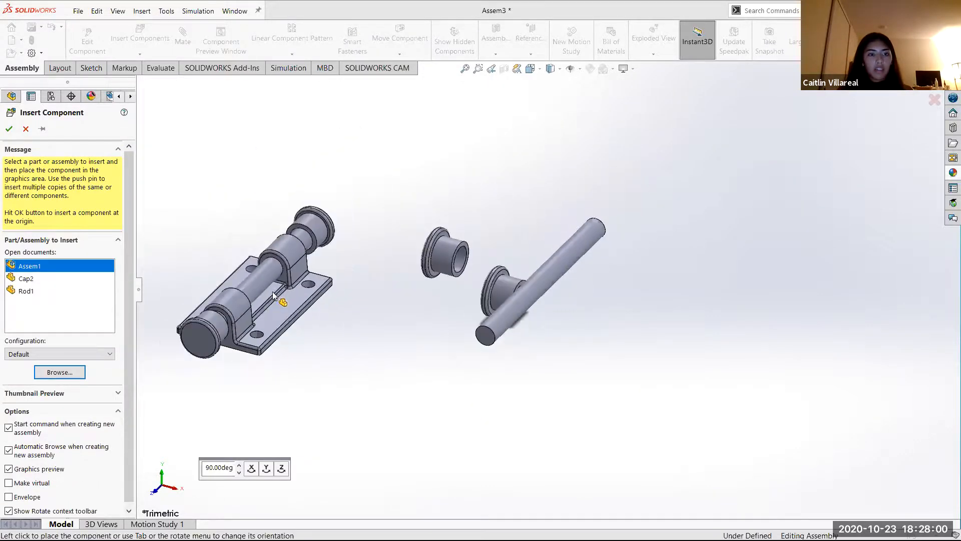
pyautogui.scroll(-2, 273, 295)
pyautogui.click(9, 129)
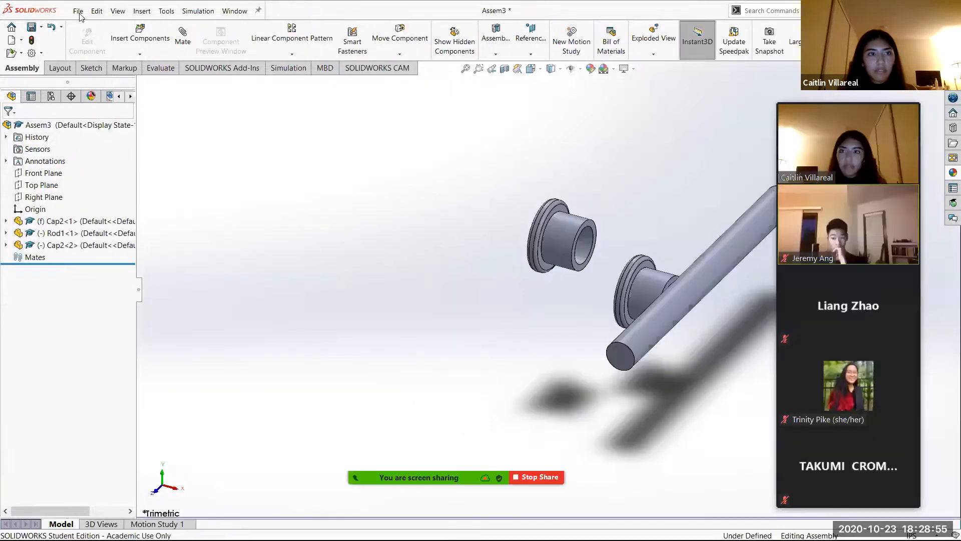
# - Tile the open document windows horizontally and add the base (1) part to Assem3
pyautogui.click(79, 13)
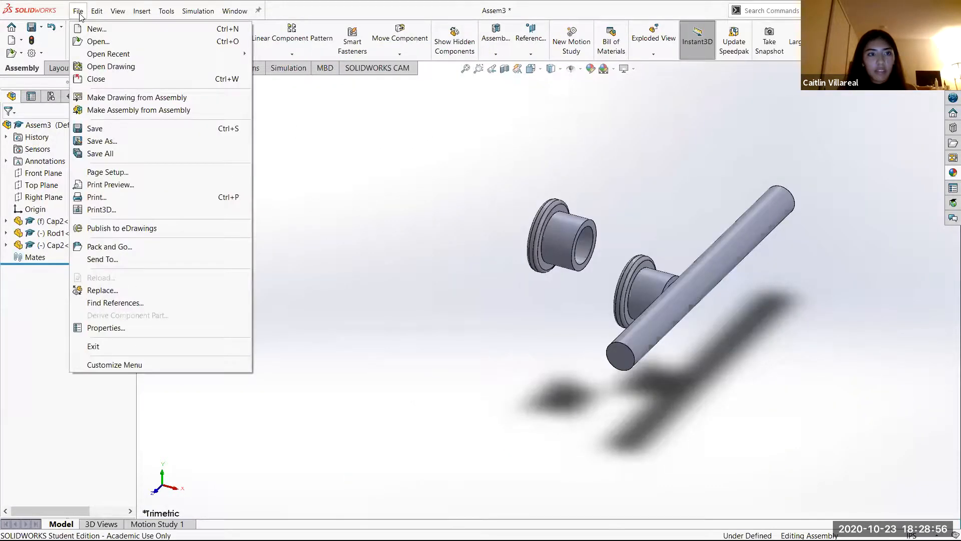
pyautogui.click(478, 165)
pyautogui.click(235, 11)
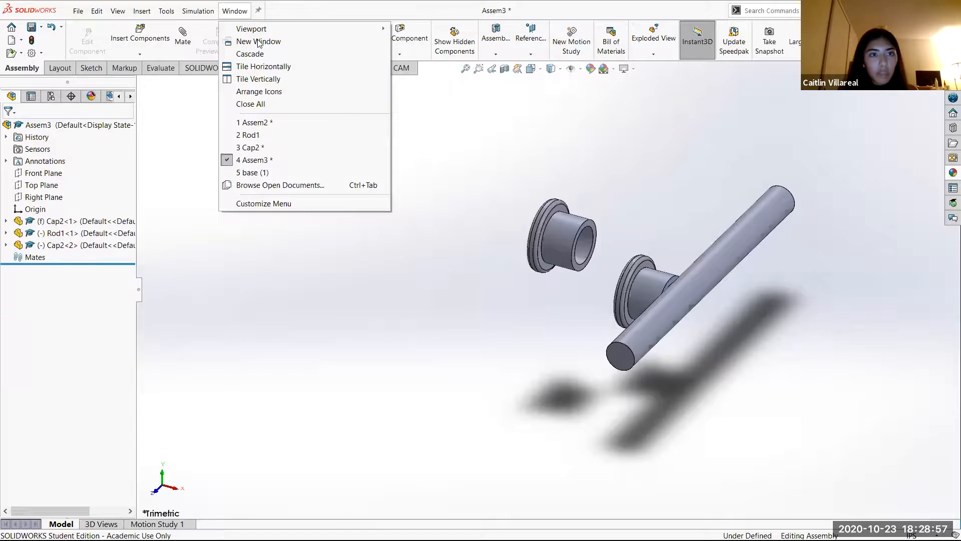
pyautogui.click(264, 68)
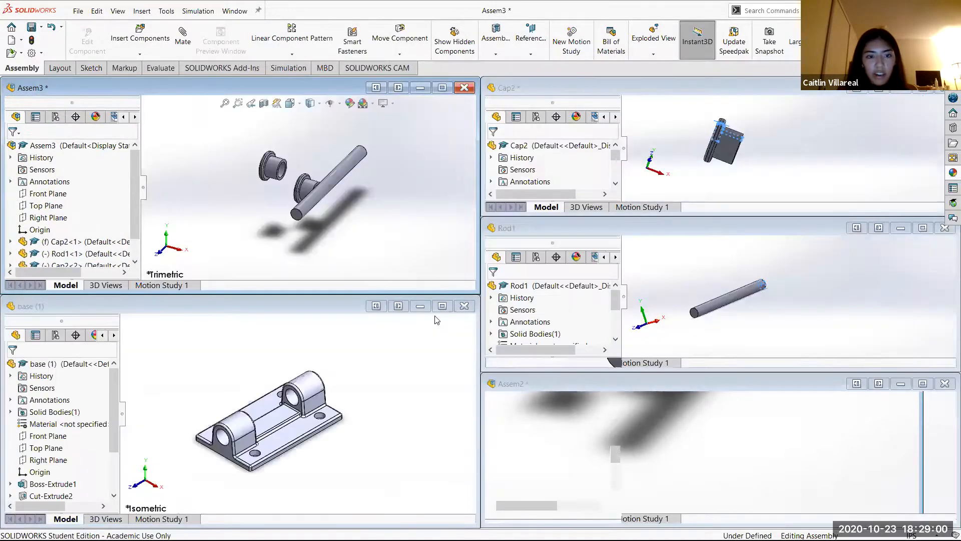
pyautogui.doubleClick(261, 420)
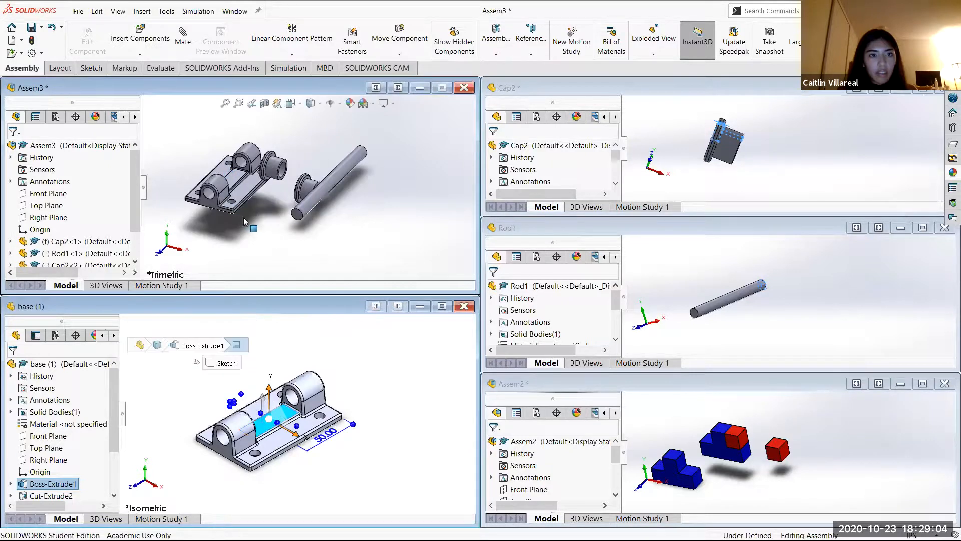
# - Maximize the Assem3 window and move Rod1 away from the Cap2 copy it overlaps
pyautogui.click(565, 142)
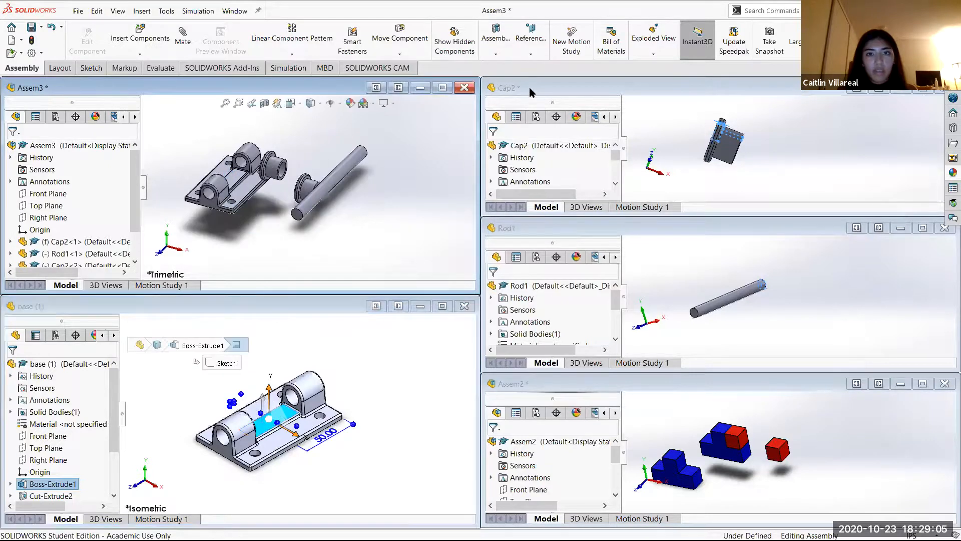
pyautogui.click(442, 88)
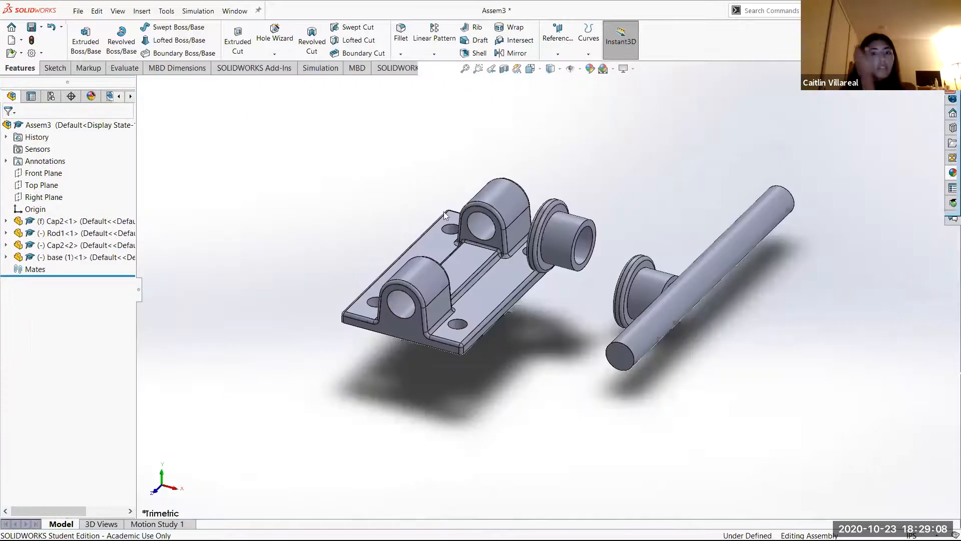
pyautogui.scroll(2, 635, 281)
pyautogui.scroll(-2, 656, 267)
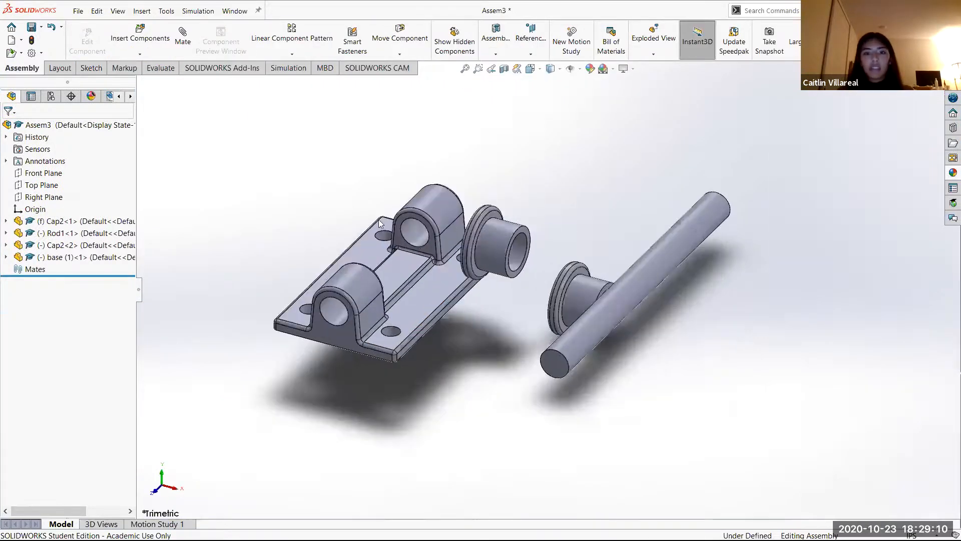
pyautogui.moveTo(651, 260)
pyautogui.mouseDown()
pyautogui.moveTo(498, 157)
pyautogui.moveTo(612, 294)
pyautogui.moveTo(466, 260)
pyautogui.moveTo(384, 272)
pyautogui.moveTo(436, 240)
pyautogui.moveTo(526, 275)
pyautogui.moveTo(448, 290)
pyautogui.moveTo(430, 280)
pyautogui.moveTo(443, 267)
pyautogui.moveTo(498, 272)
pyautogui.mouseUp()
pyautogui.scroll(-1, 468, 267)
pyautogui.doubleClick(468, 266)
pyautogui.click(468, 266)
pyautogui.rightClick(468, 266)
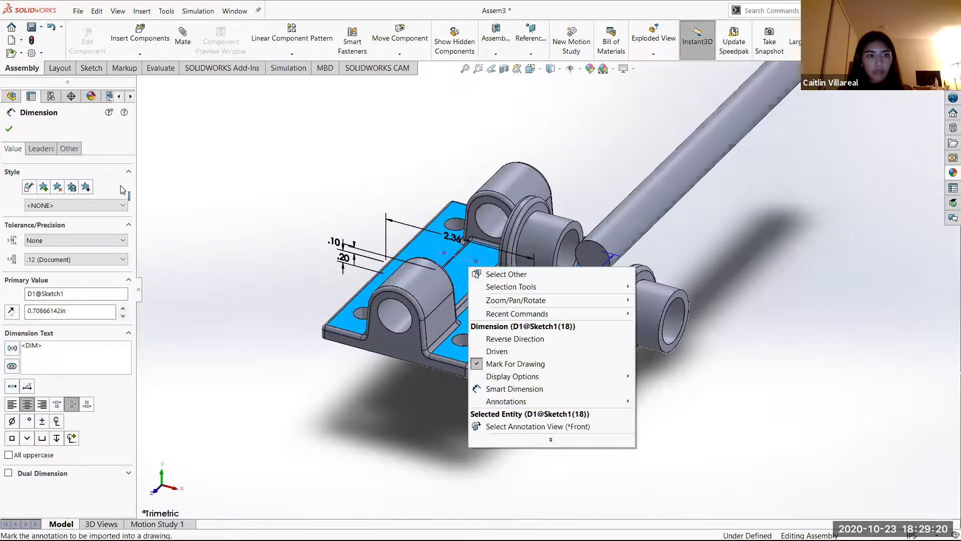
pyautogui.click(9, 130)
# - Fix the base (1) component in place in the assembly
pyautogui.click(447, 261)
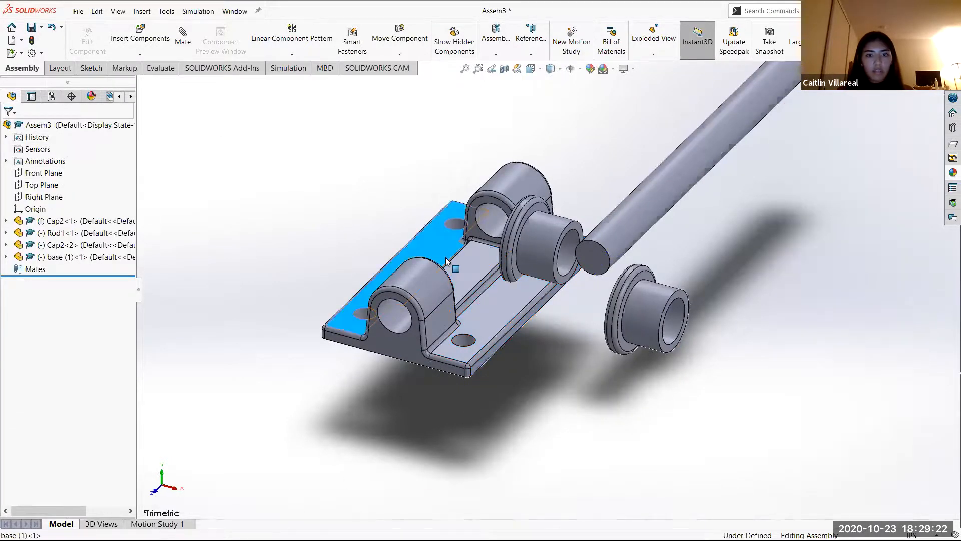
pyautogui.rightClick(481, 325)
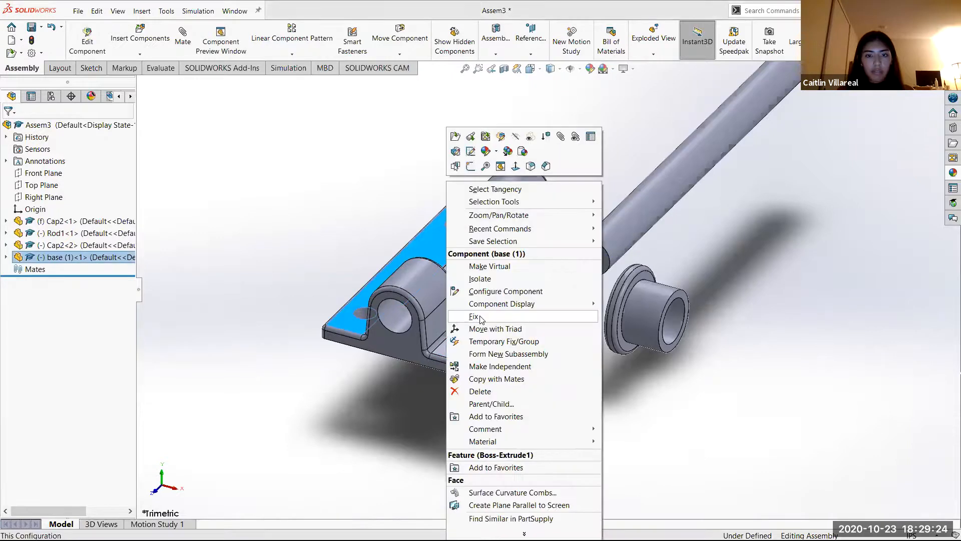
pyautogui.click(510, 315)
# - Start the Mate command and clear the base and Rod1 faces from its mate selections
pyautogui.scroll(3, 486, 306)
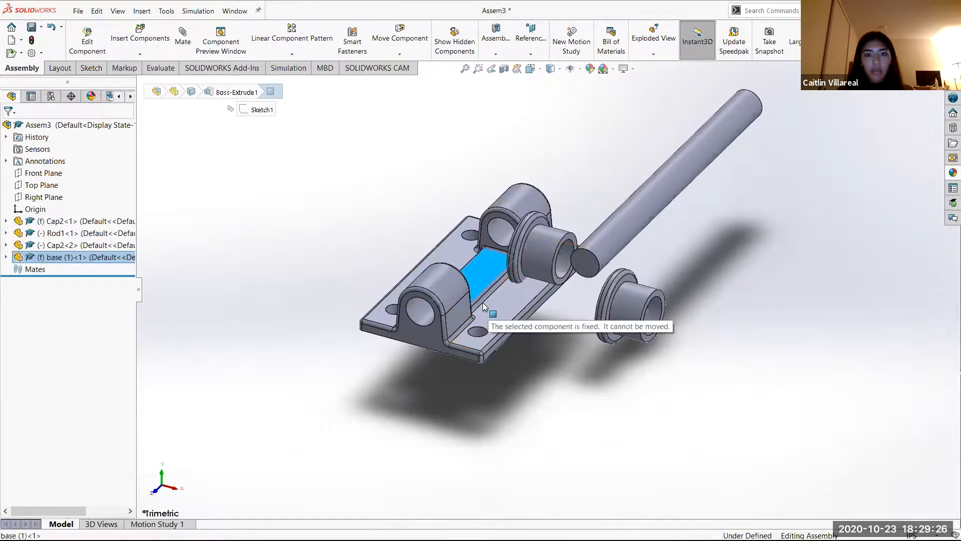
pyautogui.moveTo(535, 109); pyautogui.dragTo(541, 91, button='middle')
pyautogui.scroll(2, 660, 235)
pyautogui.scroll(-1, 660, 235)
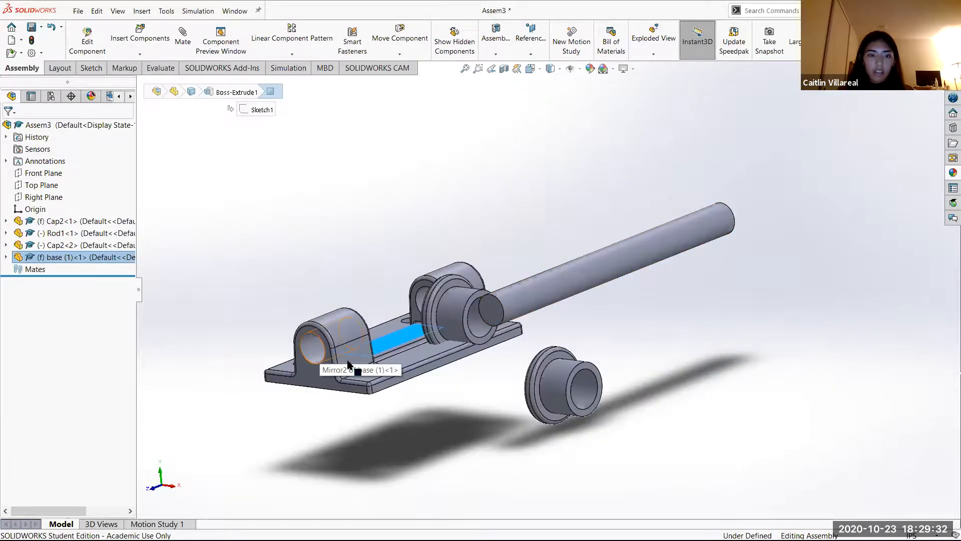
pyautogui.scroll(1, 353, 364)
pyautogui.scroll(-1, 556, 306)
pyautogui.moveTo(570, 303); pyautogui.dragTo(570, 346, button='middle')
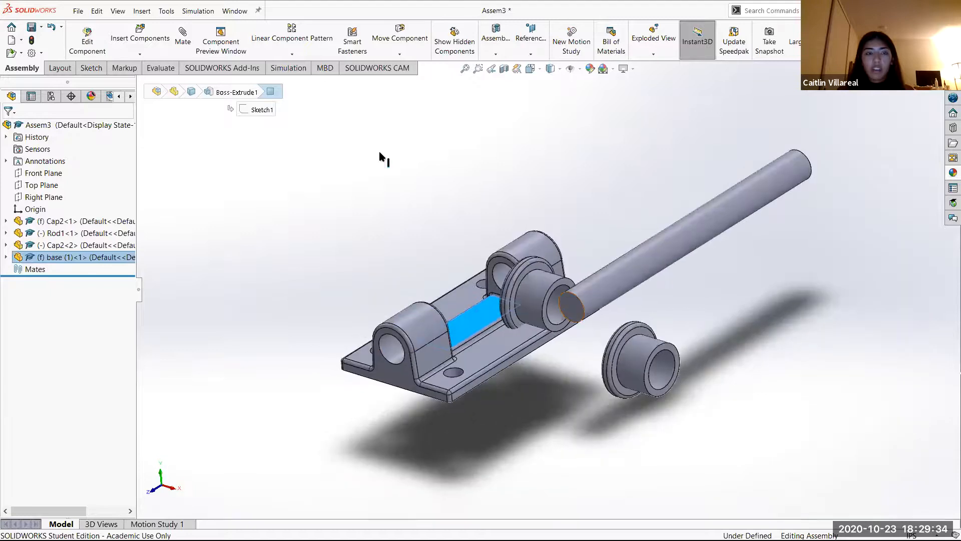
pyautogui.click(183, 36)
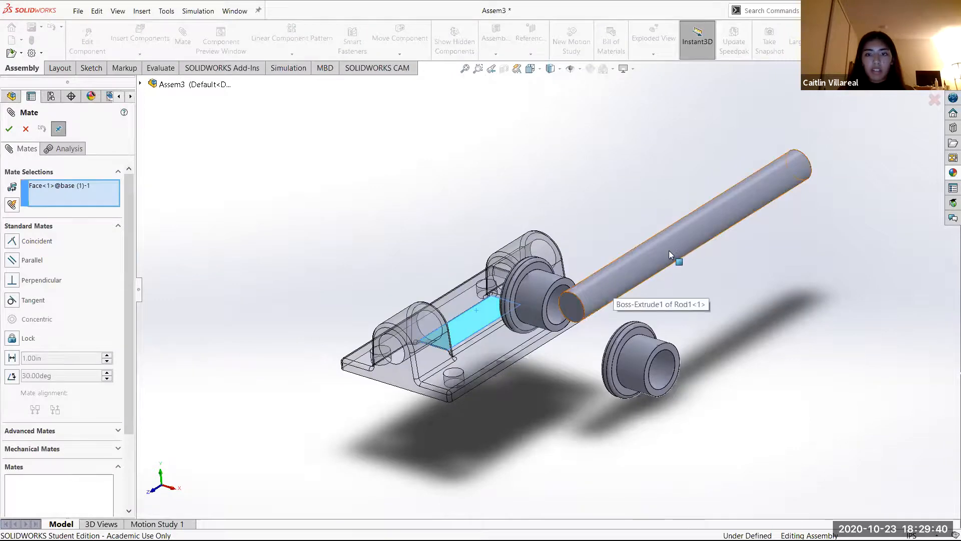
pyautogui.click(657, 258)
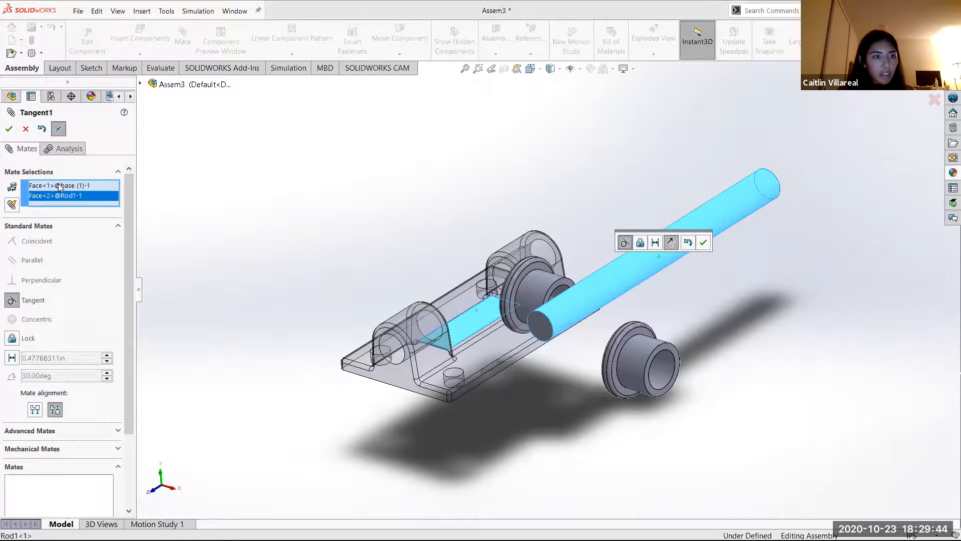
pyautogui.rightClick(81, 198)
pyautogui.click(97, 192)
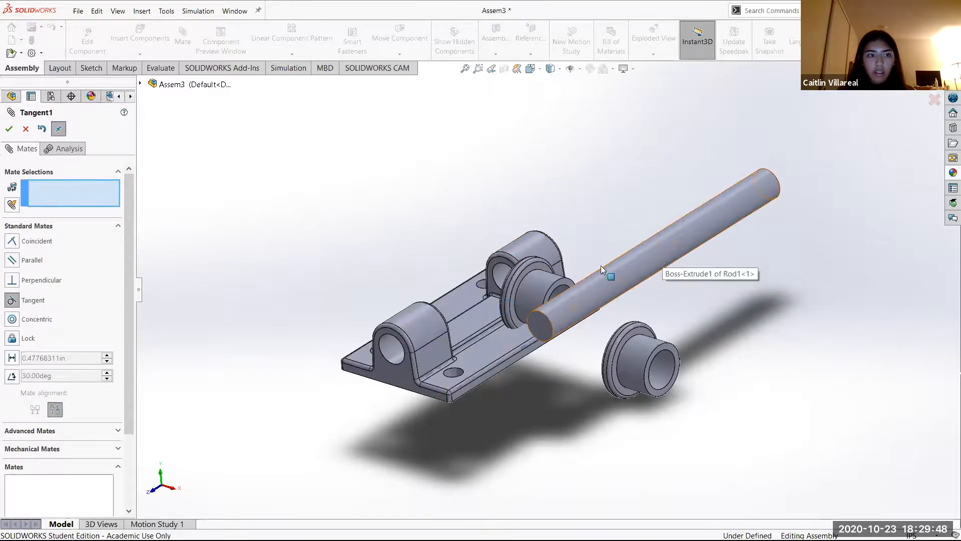
# - Add a concentric mate between Rod1's cylindrical face and the hole in the base's rear lug
pyautogui.click(12, 319)
pyautogui.click(669, 251)
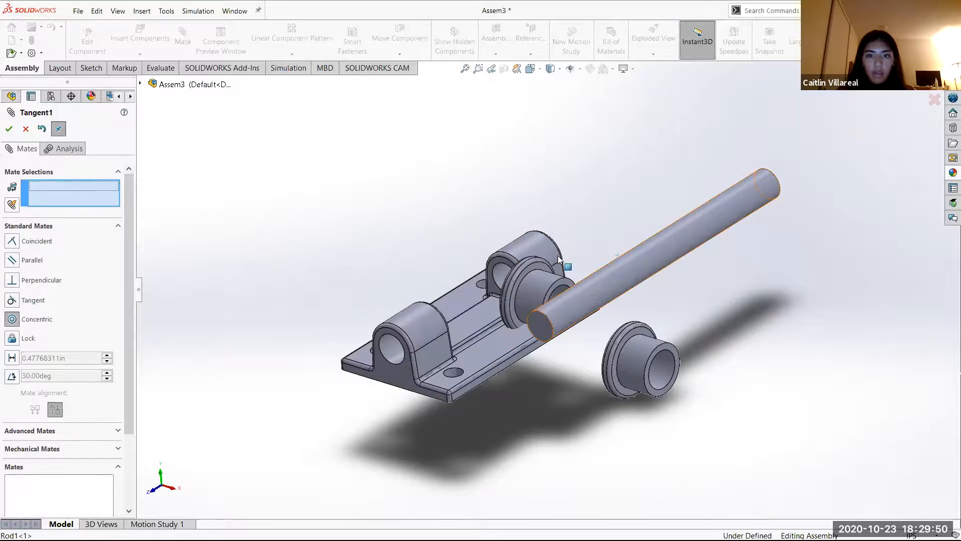
pyautogui.click(505, 274)
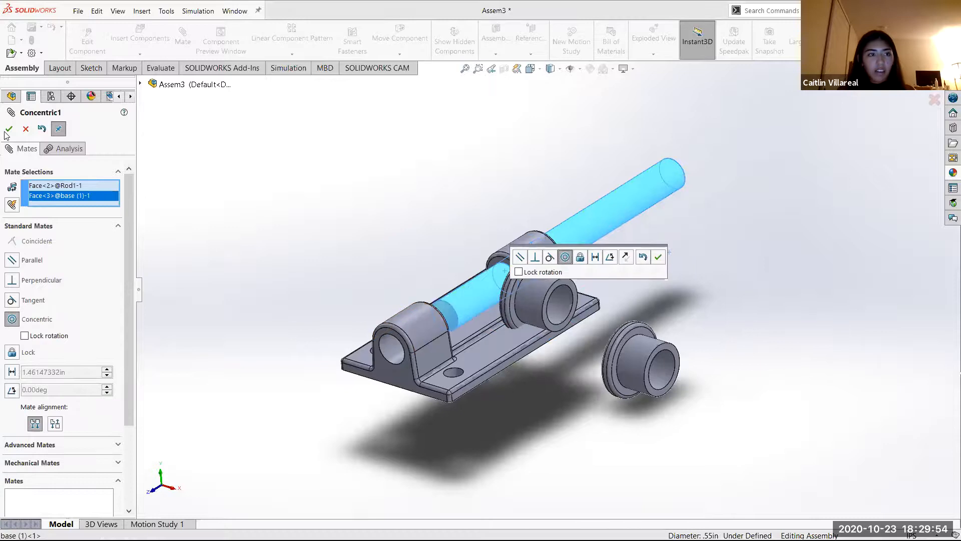
pyautogui.click(8, 130)
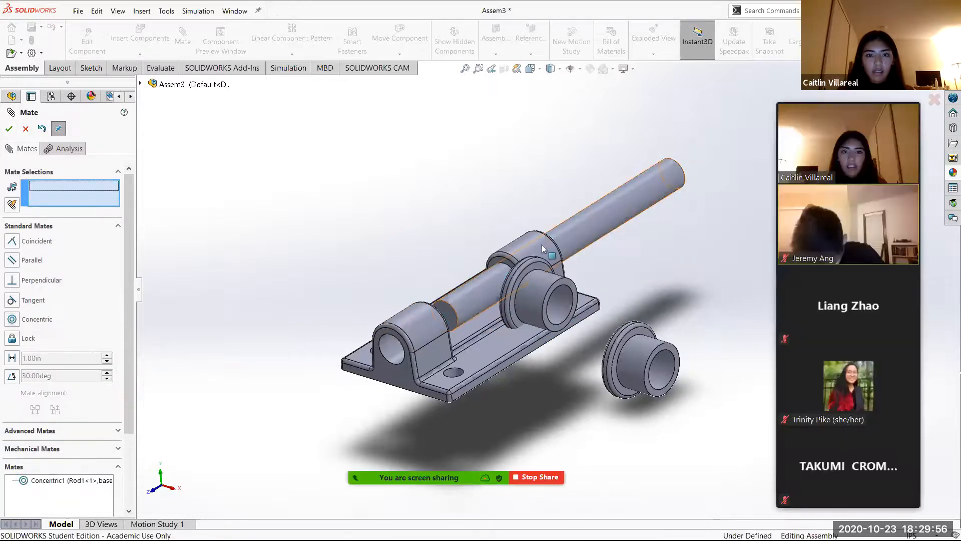
# - Slide Rod1 through both base lugs so it protrudes at each end, and move the loose Cap2 copy clear of the base
pyautogui.moveTo(432, 328)
pyautogui.mouseDown()
pyautogui.moveTo(334, 297)
pyautogui.moveTo(339, 386)
pyautogui.moveTo(517, 279)
pyautogui.moveTo(443, 333)
pyautogui.mouseUp()
pyautogui.moveTo(526, 294); pyautogui.dragTo(510, 324)
pyautogui.scroll(-1, 510, 324)
pyautogui.moveTo(485, 150)
pyautogui.mouseDown(button='middle')
pyautogui.moveTo(496, 122)
pyautogui.moveTo(474, 135)
pyautogui.moveTo(481, 148)
pyautogui.mouseUp(button='middle')
pyautogui.moveTo(480, 344); pyautogui.dragTo(624, 295, button='middle')
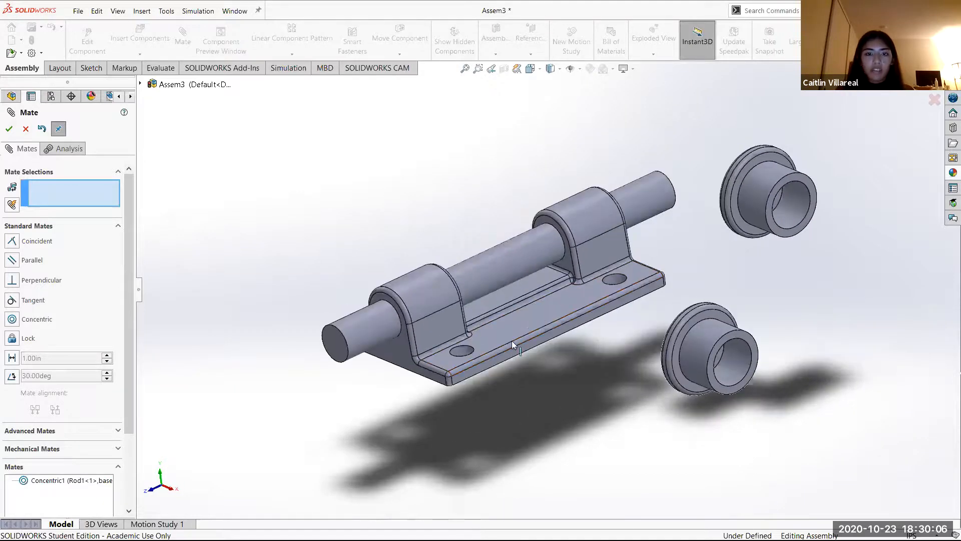
pyautogui.moveTo(525, 248); pyautogui.dragTo(359, 337)
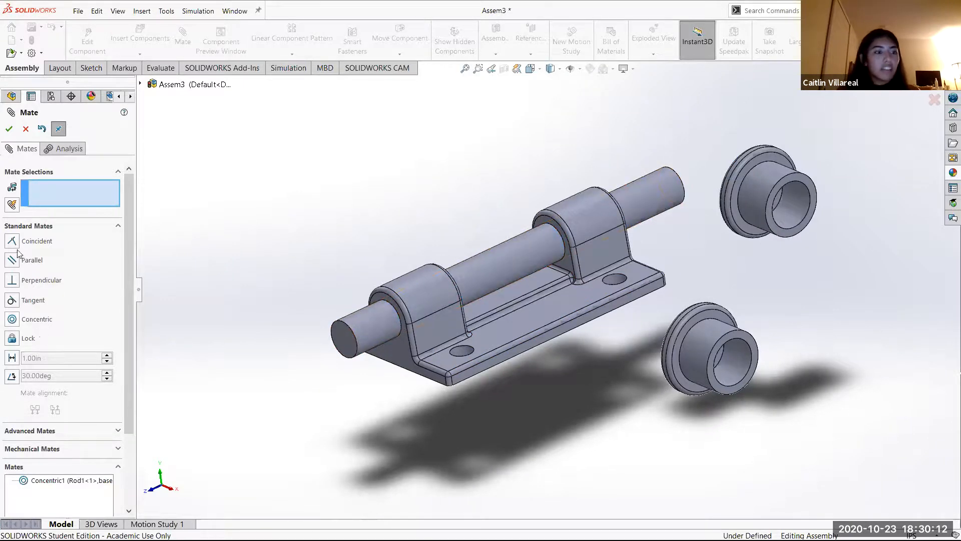
# - Add a 25 mm distance mate between Rod1's front end face and the base's front face, with the dimension flipped
pyautogui.click(347, 334)
pyautogui.click(399, 353)
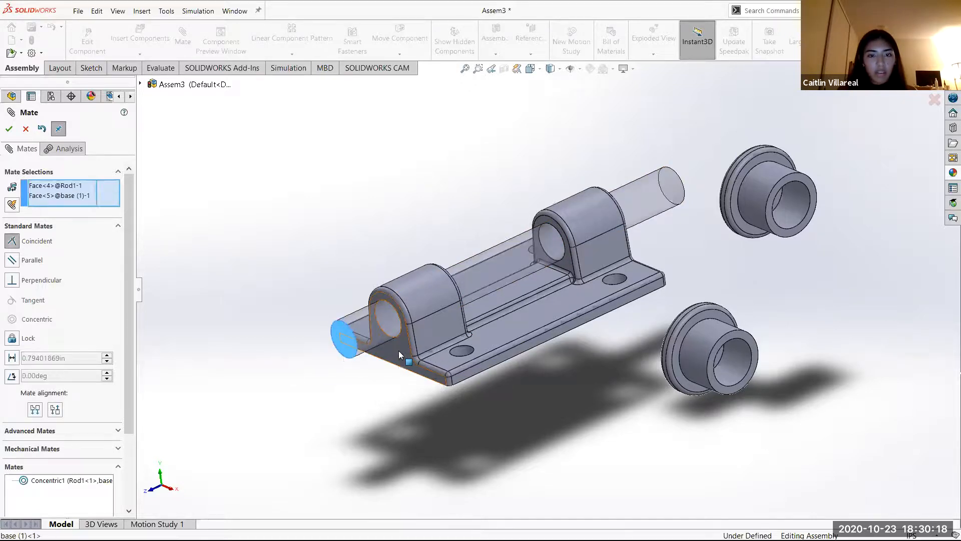
pyautogui.click(25, 358)
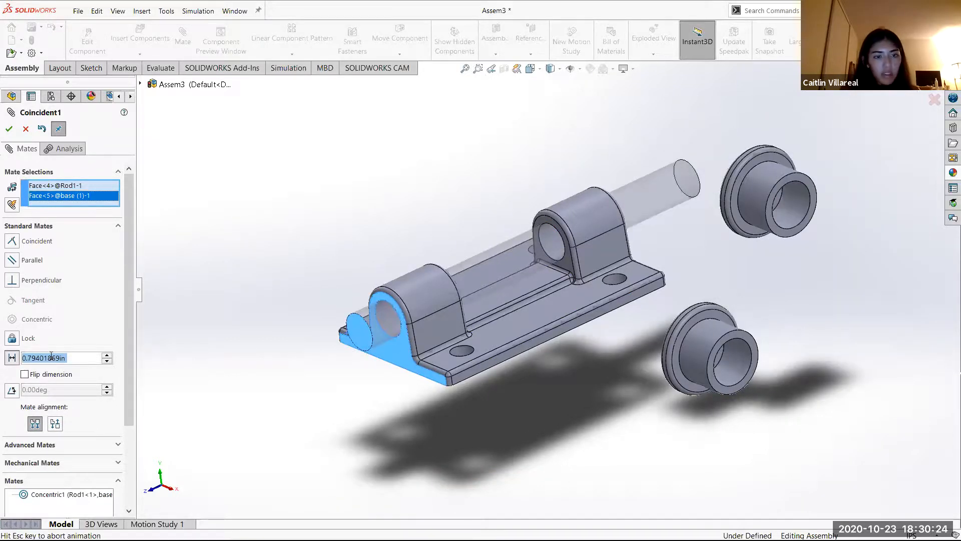
pyautogui.write('25mm')
pyautogui.click(9, 129)
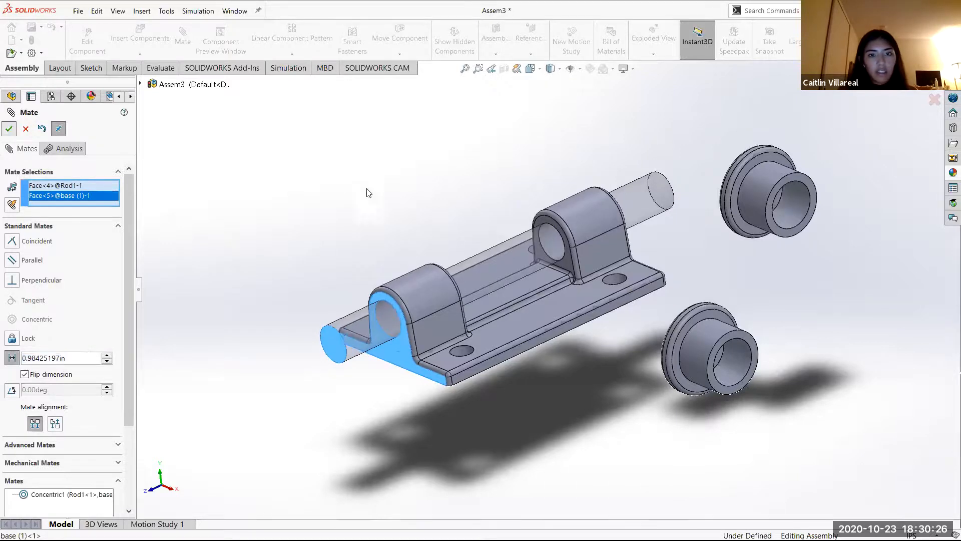
# - Add a concentric mate between the bore of the loose Cap2 copy and Rod1's cylindrical face
pyautogui.scroll(1, 550, 250)
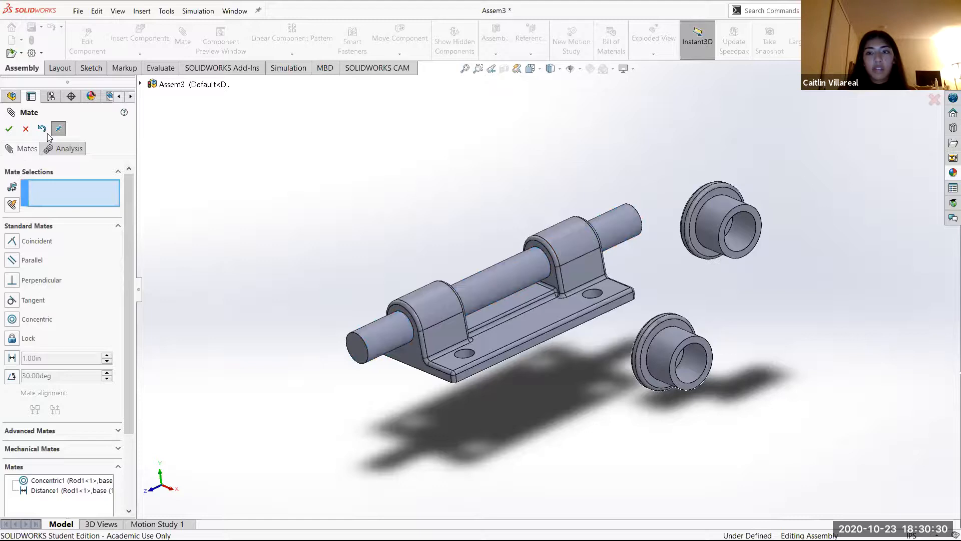
pyautogui.scroll(2, 689, 230)
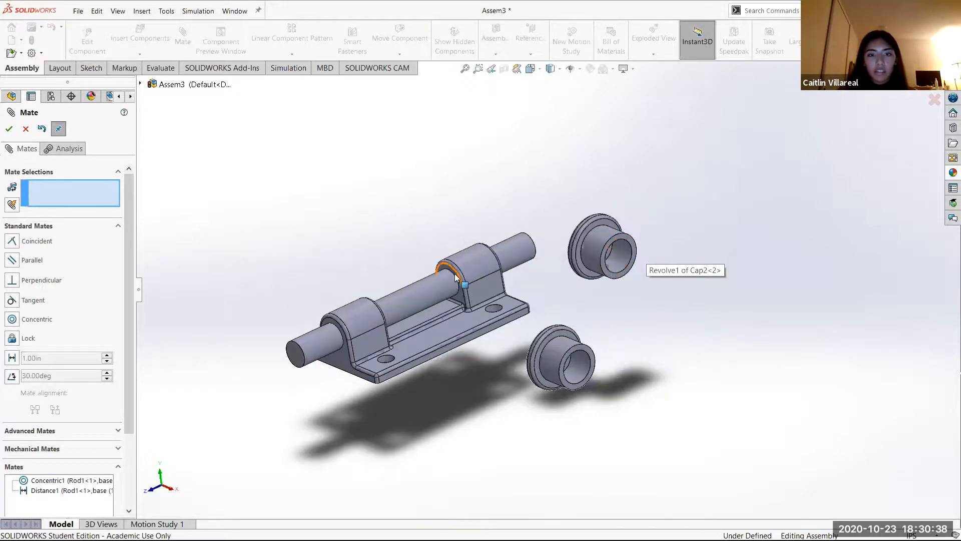
pyautogui.scroll(-1, 650, 261)
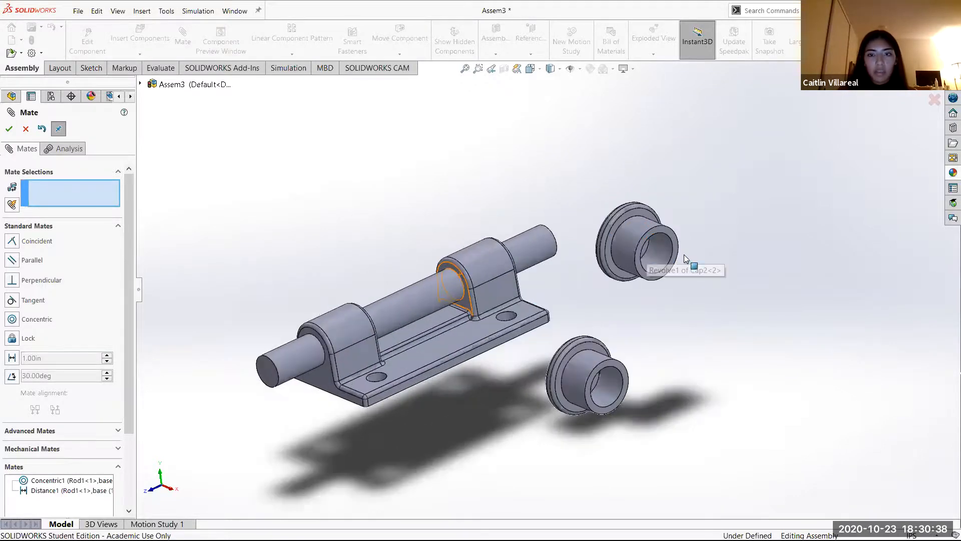
pyautogui.click(657, 250)
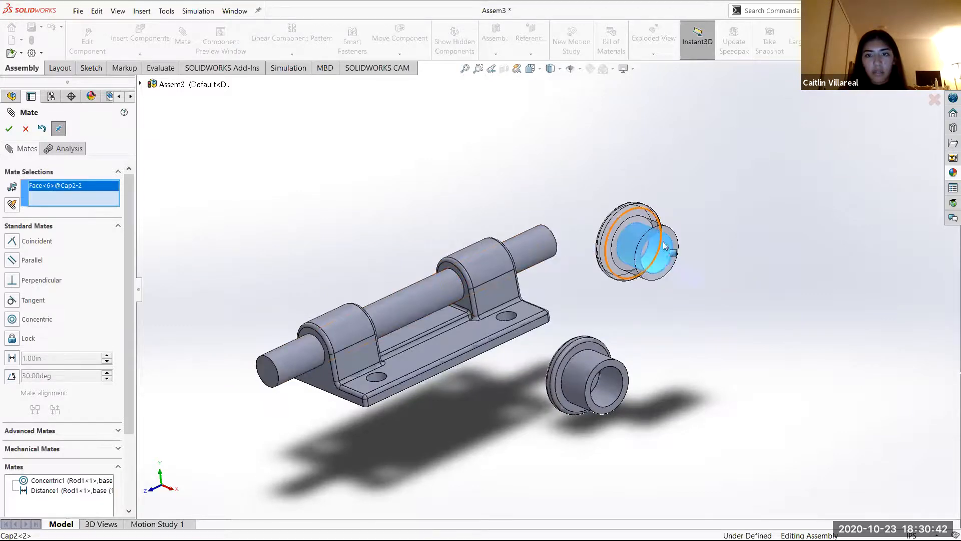
pyautogui.click(538, 243)
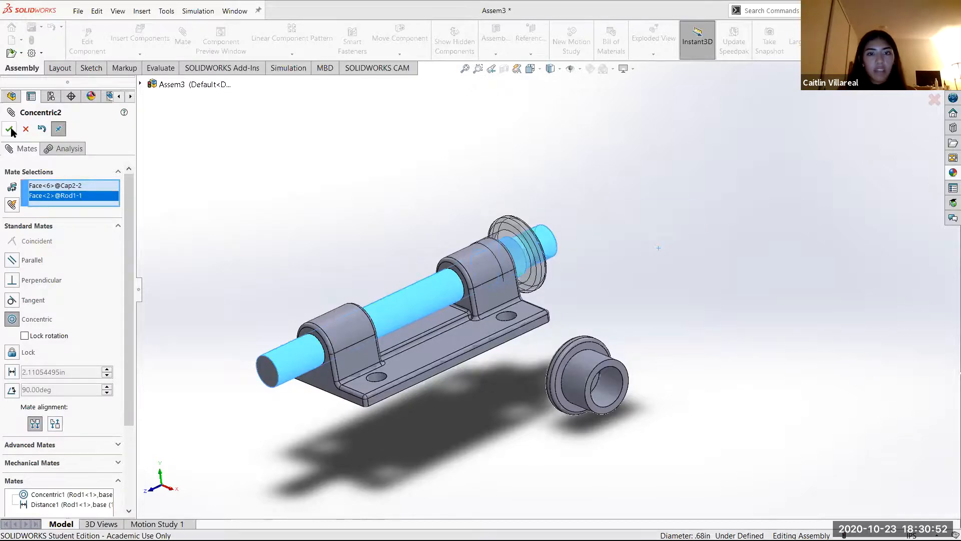
pyautogui.press('Return')
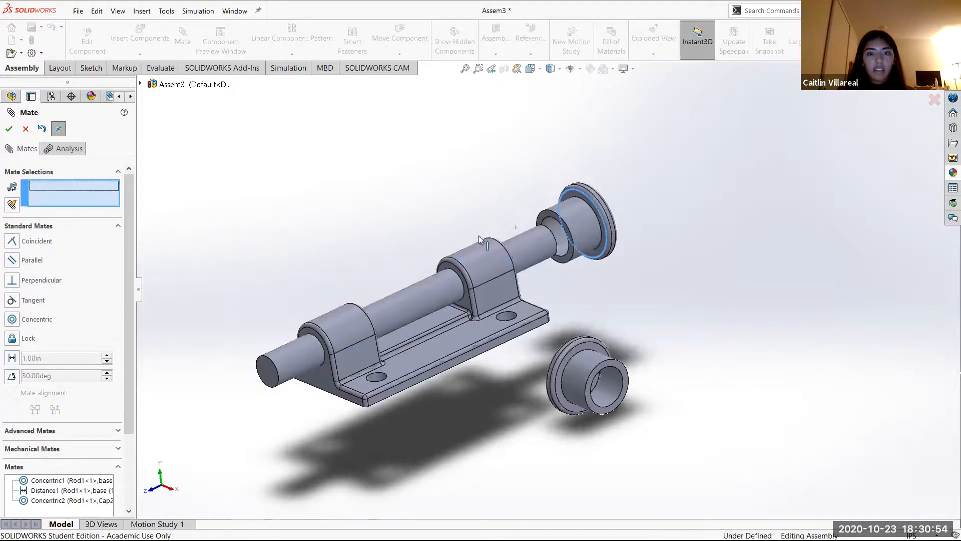
# - Pull the mated Cap2 off the rod and make its inner flat face coincident with Rod1's rear end face
pyautogui.moveTo(559, 201); pyautogui.dragTo(595, 221)
pyautogui.moveTo(566, 239)
pyautogui.mouseDown(button='middle')
pyautogui.moveTo(592, 202)
pyautogui.moveTo(504, 287)
pyautogui.moveTo(649, 242)
pyautogui.moveTo(581, 275)
pyautogui.moveTo(561, 258)
pyautogui.mouseUp(button='middle')
pyautogui.click(528, 255)
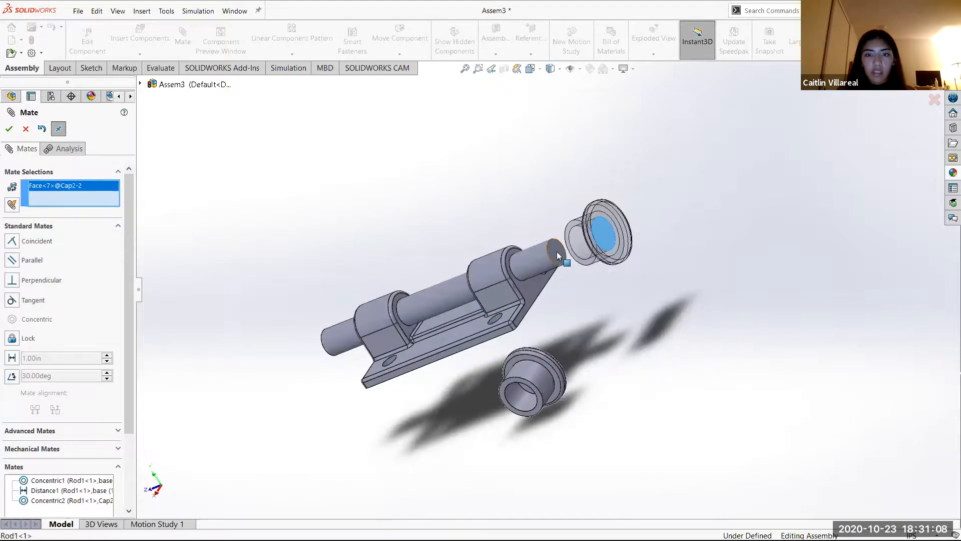
pyautogui.click(559, 255)
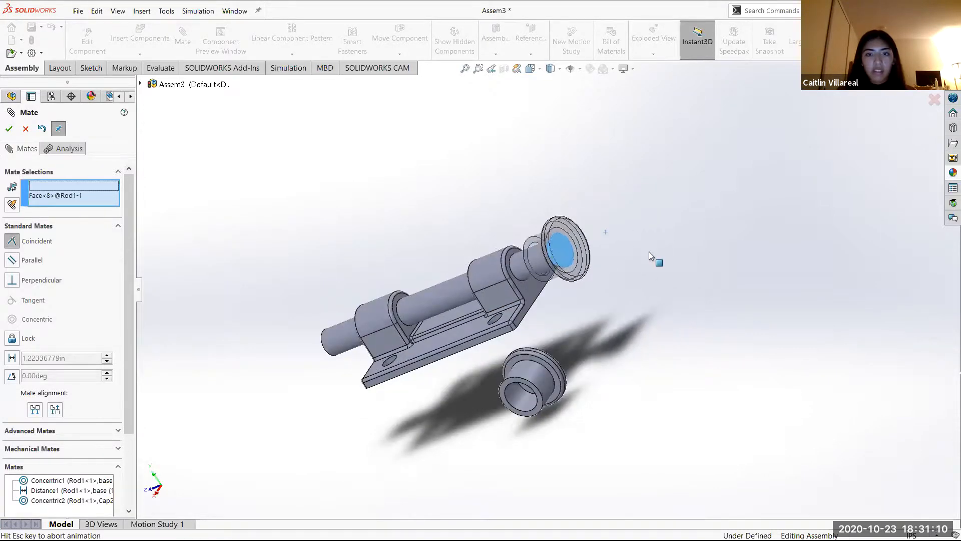
pyautogui.click(14, 130)
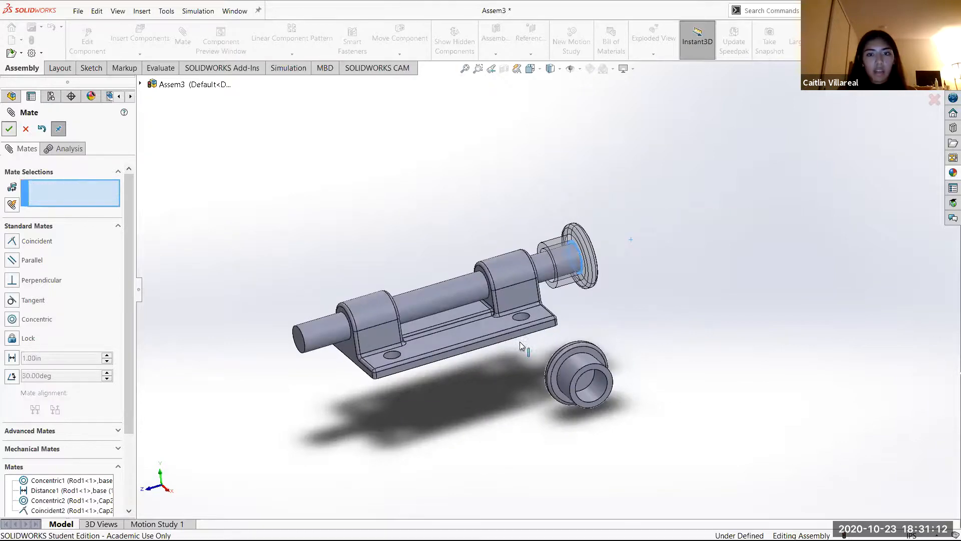
# - Try to make the inner face of the fixed Cap2 coincident with Rod1's front end face
pyautogui.scroll(2, 524, 346)
pyautogui.scroll(-2, 525, 346)
pyautogui.click(591, 233)
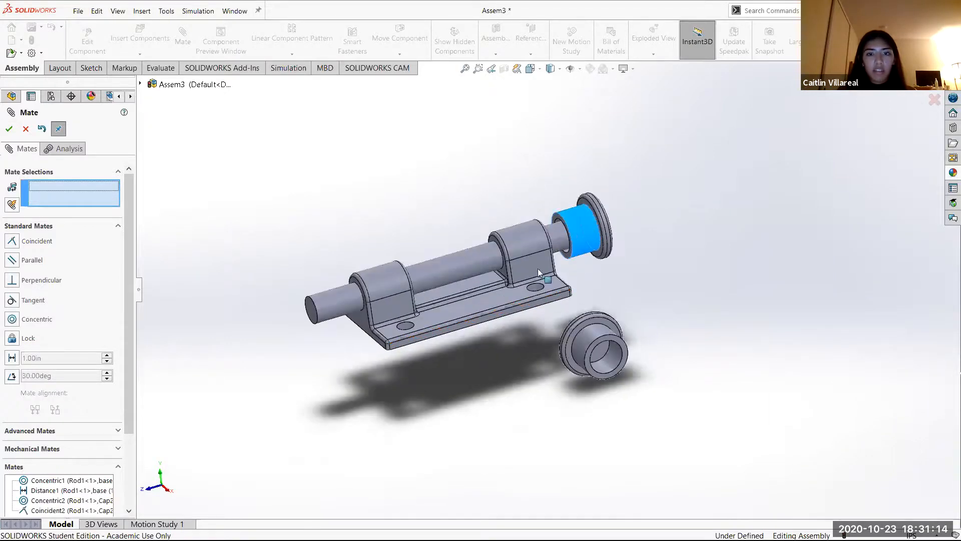
pyautogui.scroll(1, 518, 252)
pyautogui.scroll(-1, 518, 252)
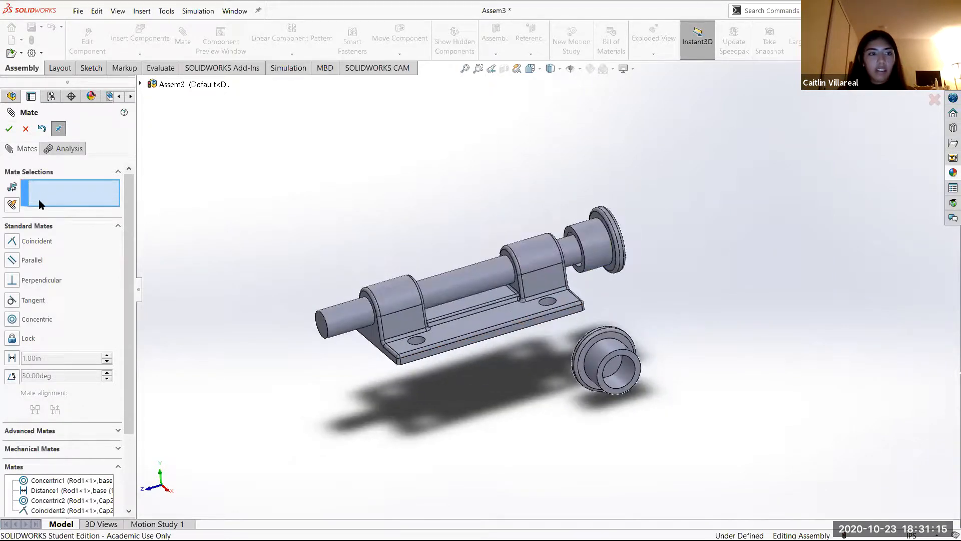
pyautogui.click(616, 367)
pyautogui.moveTo(661, 284); pyautogui.dragTo(670, 276, button='middle')
pyautogui.scroll(-2, 347, 285)
pyautogui.click(344, 296)
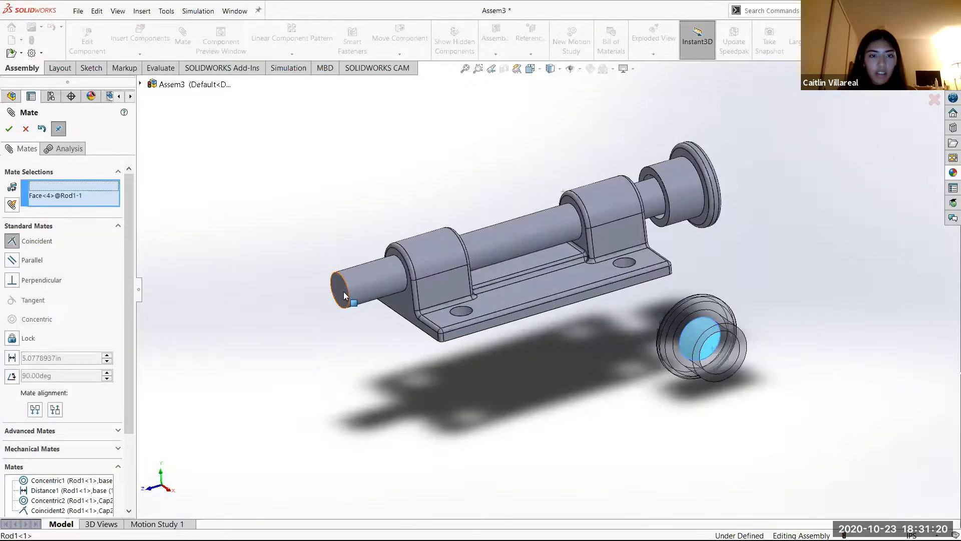
pyautogui.click(8, 131)
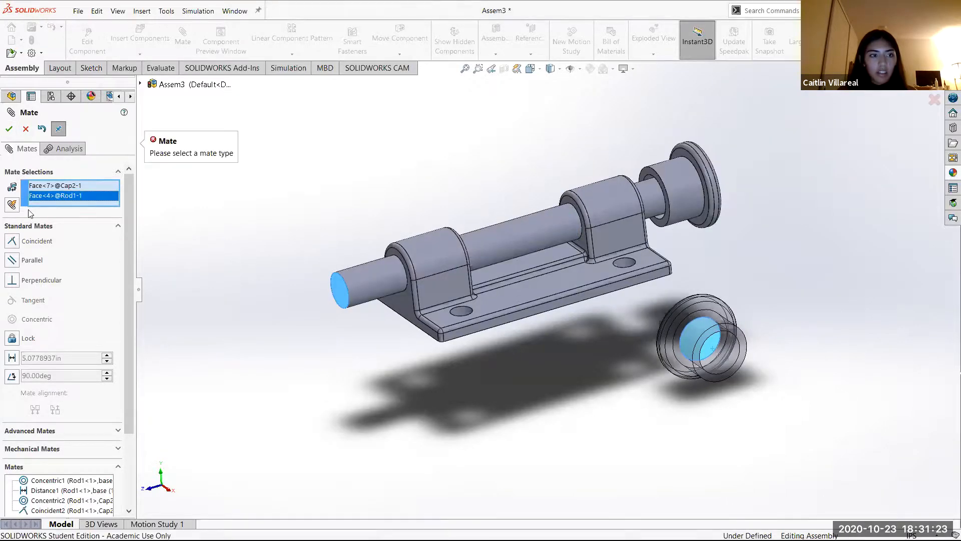
pyautogui.click(16, 243)
pyautogui.click(15, 242)
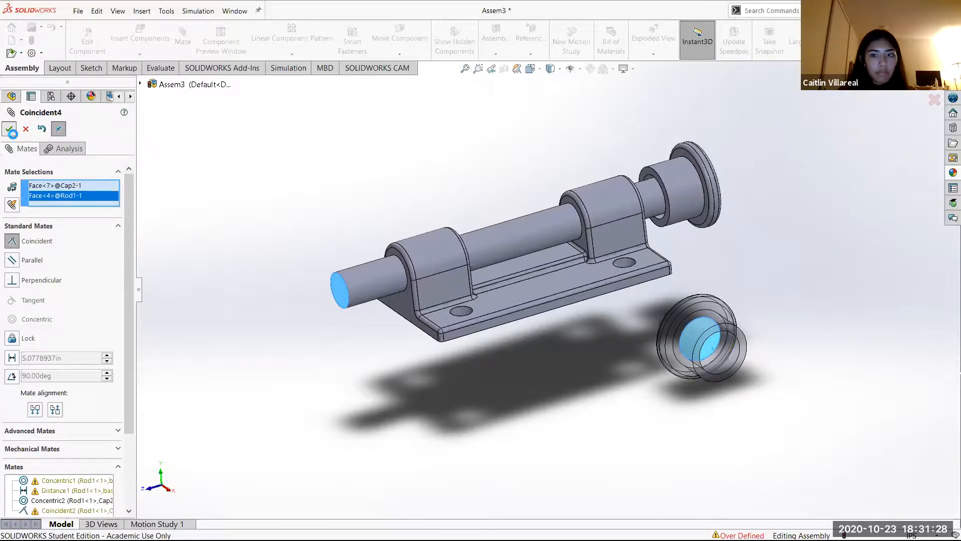
pyautogui.click(587, 170)
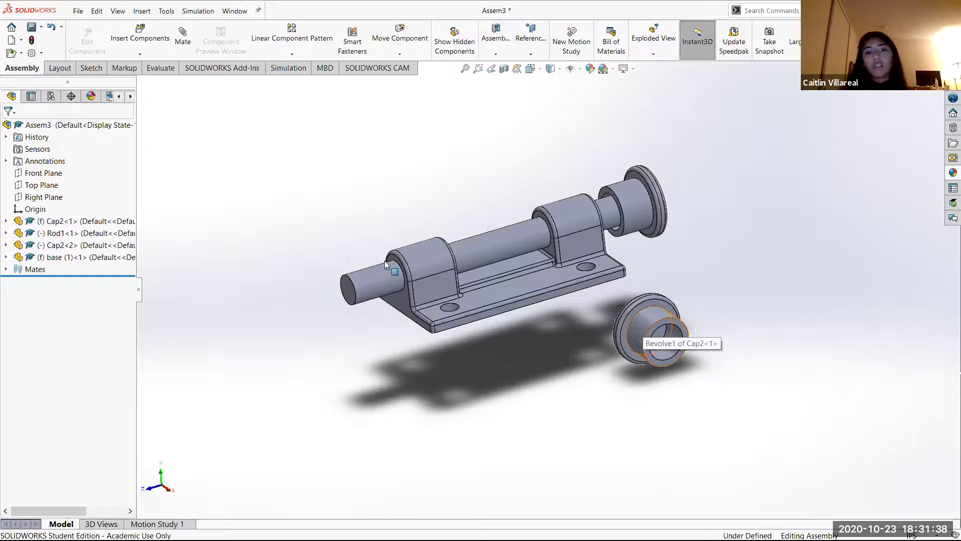
# - Float the fixed Cap2 component and move it above the front end of the base
pyautogui.click(648, 328)
pyautogui.rightClick(648, 328)
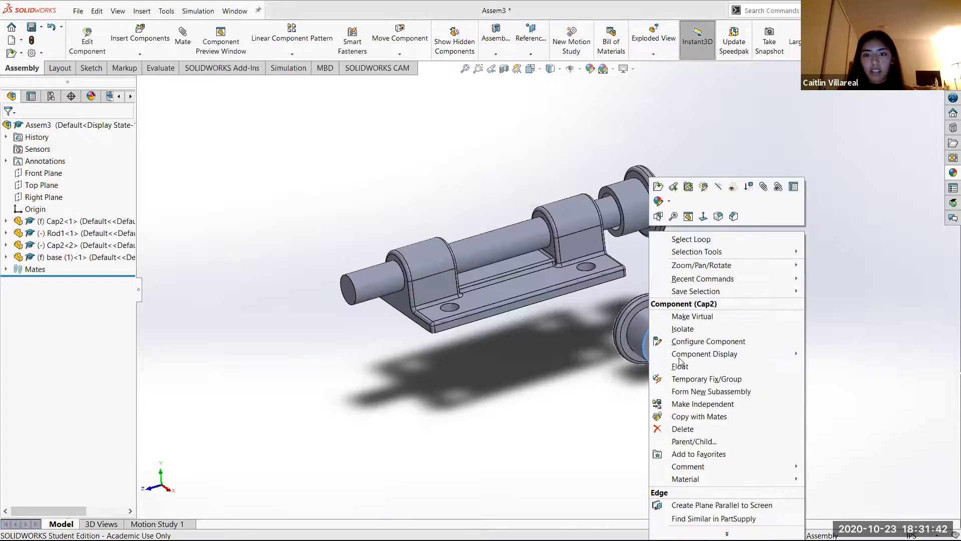
pyautogui.click(680, 367)
pyautogui.moveTo(645, 322); pyautogui.dragTo(407, 171)
# - Add a concentric mate between the bore of the floated Cap2 and Rod1's cylindrical face
pyautogui.click(183, 41)
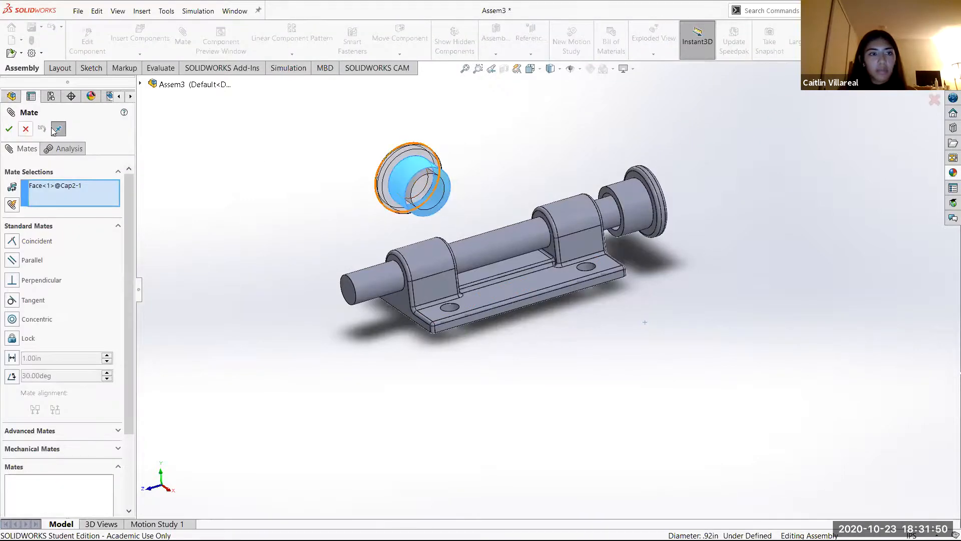
pyautogui.click(26, 129)
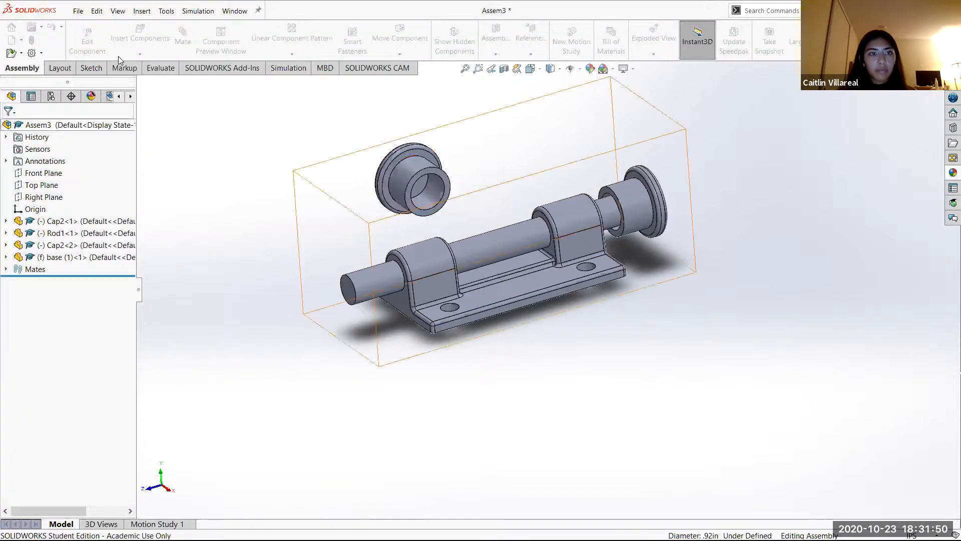
pyautogui.click(443, 189)
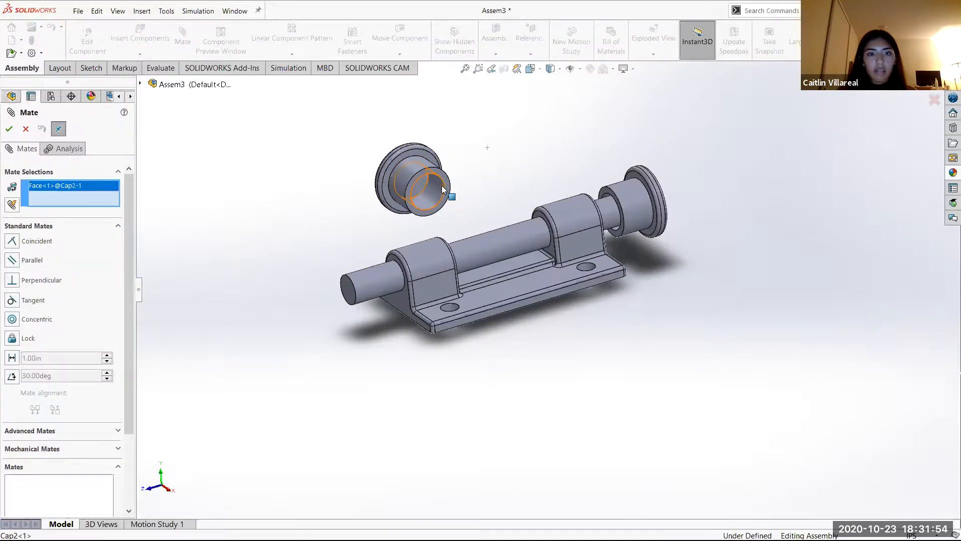
pyautogui.click(373, 279)
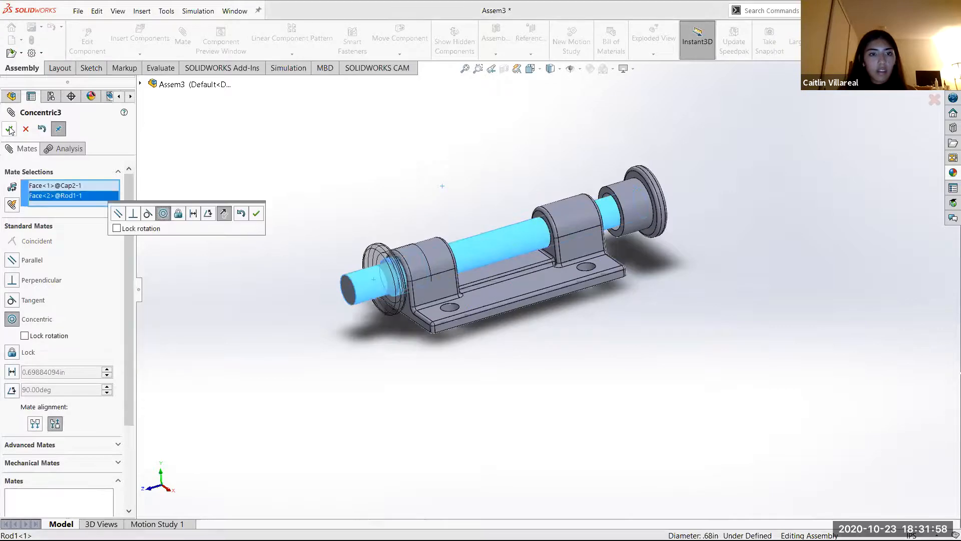
# - Pull the Cap2 off the rod's front end and make its inner flat face coincident with Rod1's front end face
pyautogui.moveTo(381, 256); pyautogui.dragTo(205, 323)
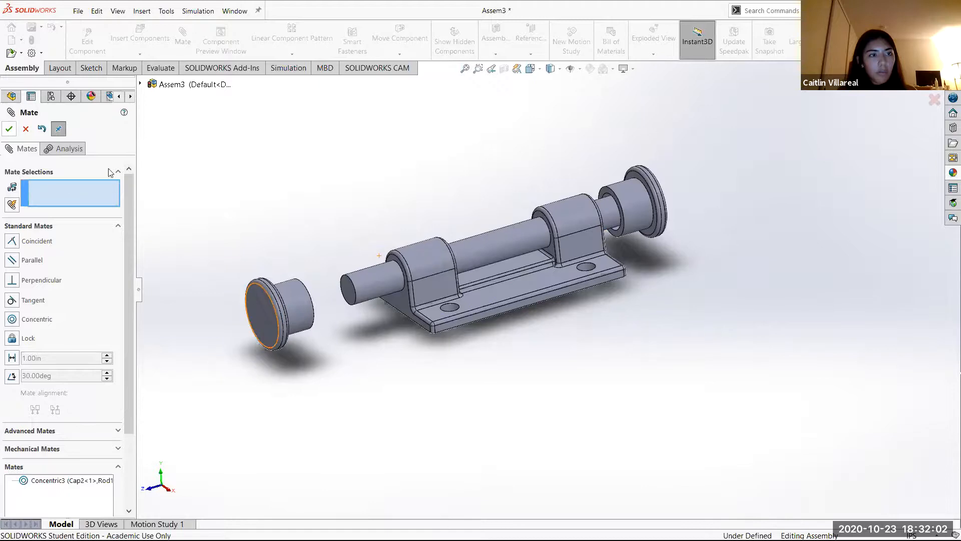
pyautogui.moveTo(347, 225); pyautogui.dragTo(391, 234, button='middle')
pyautogui.click(363, 283)
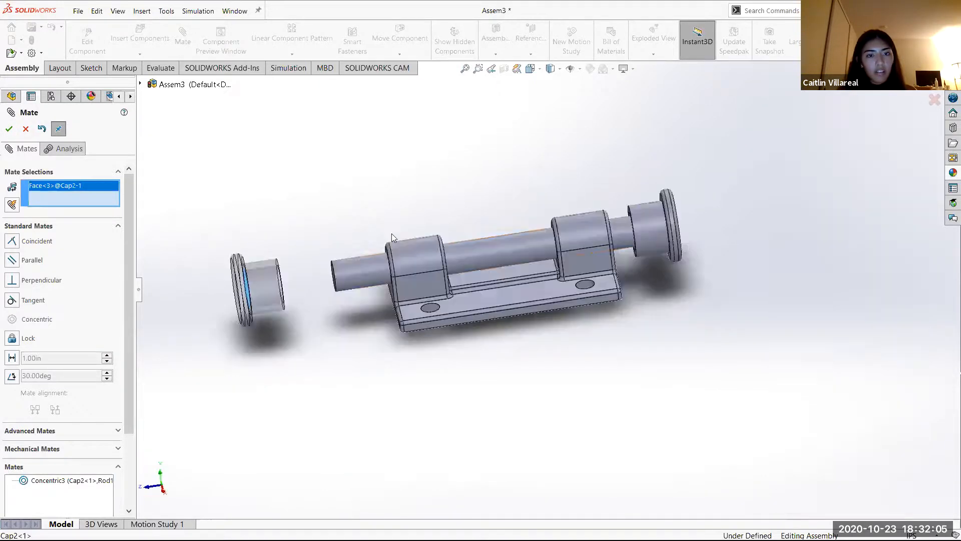
pyautogui.click(339, 278)
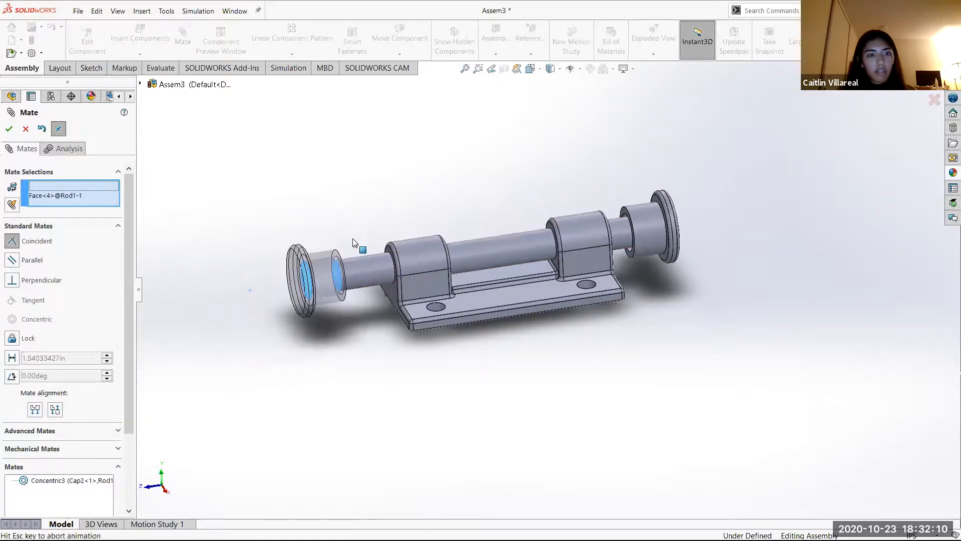
pyautogui.click(9, 129)
# - Inspect the mated base, rod and both caps from several angles and finish the Mate command
pyautogui.moveTo(583, 227); pyautogui.dragTo(617, 228, button='middle')
pyautogui.scroll(2, 610, 200)
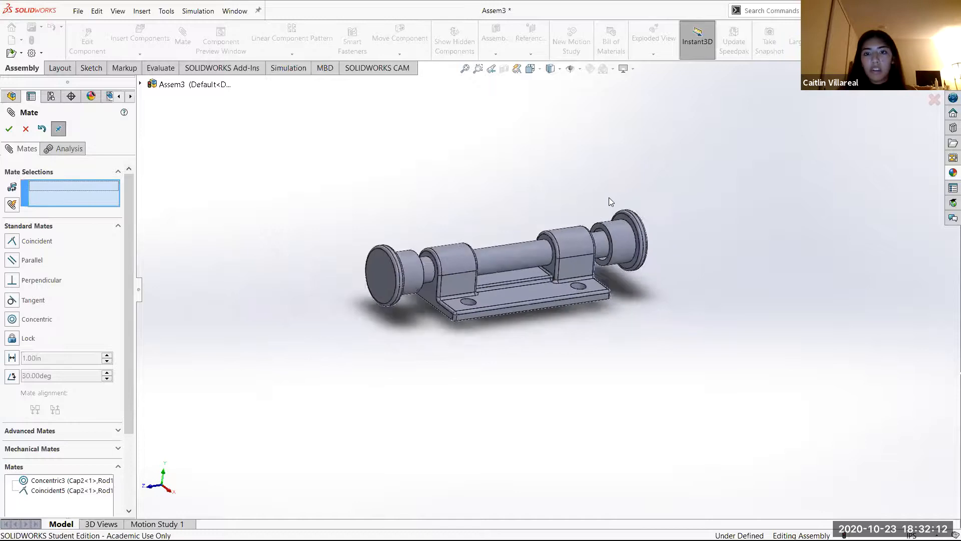
pyautogui.scroll(-1, 616, 199)
pyautogui.scroll(-1, 621, 258)
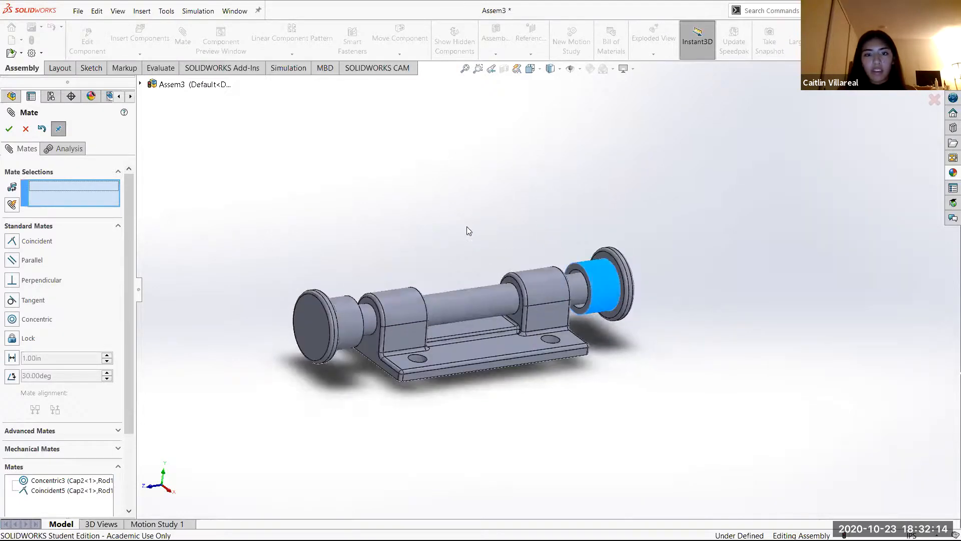
pyautogui.scroll(2, 471, 227)
pyautogui.scroll(-2, 484, 226)
pyautogui.moveTo(466, 257); pyautogui.dragTo(444, 278, button='middle')
pyautogui.moveTo(548, 337); pyautogui.dragTo(651, 350, button='middle')
pyautogui.click(8, 129)
pyautogui.scroll(1, 509, 265)
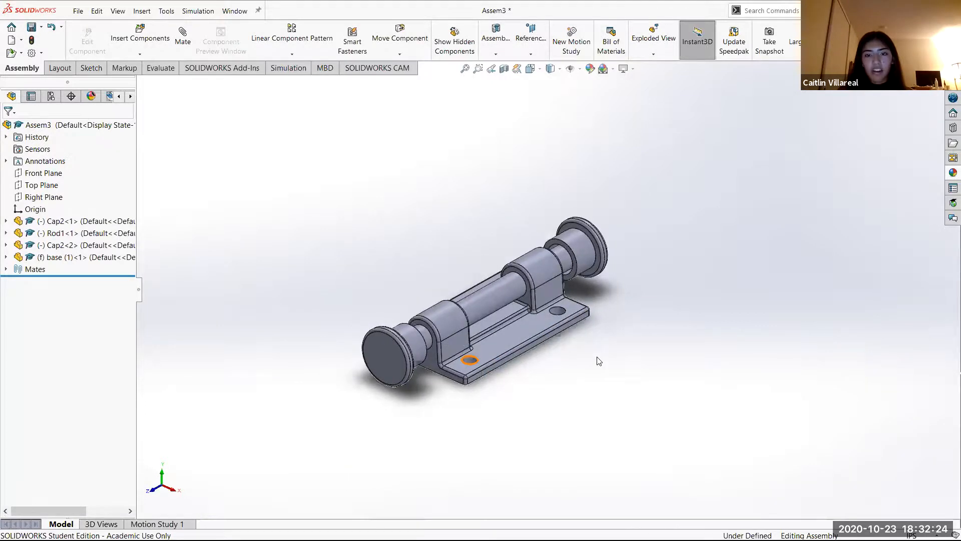
pyautogui.moveTo(601, 342); pyautogui.dragTo(604, 353, button='middle')
pyautogui.moveTo(439, 246); pyautogui.dragTo(459, 221, button='middle')
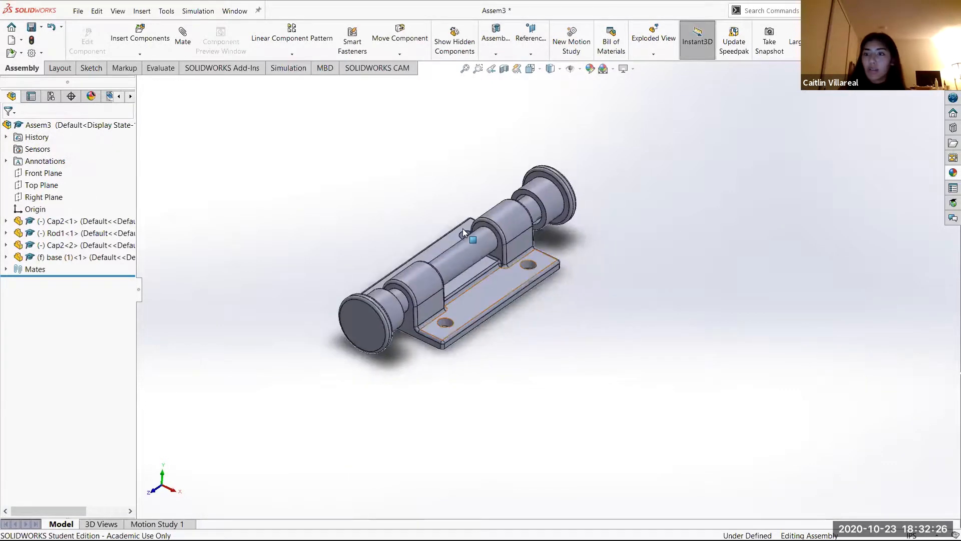
pyautogui.scroll(2, 462, 229)
pyautogui.scroll(-2, 463, 228)
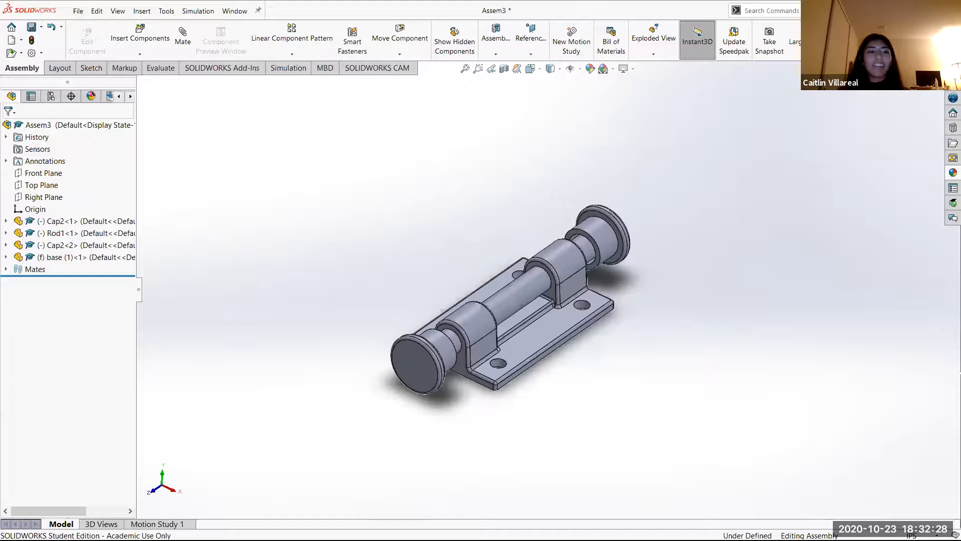
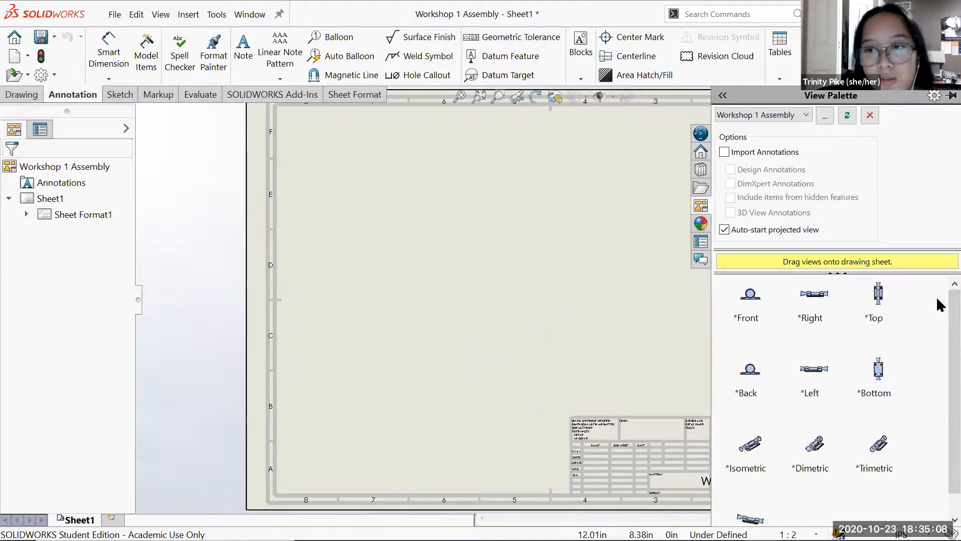
# - Try to place the assembly's front view in the lower-left area of the drawing sheet
pyautogui.scroll(-1, 939, 350)
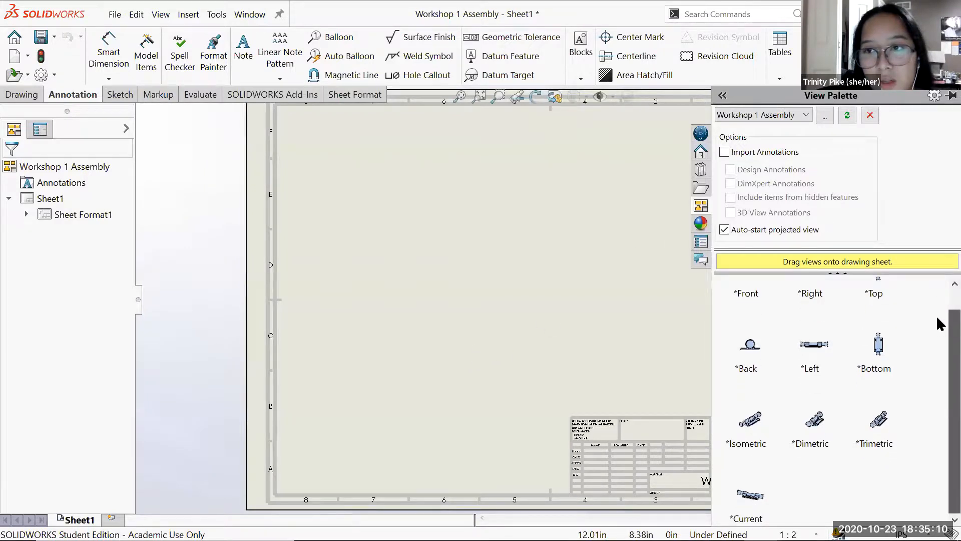
pyautogui.scroll(1, 939, 321)
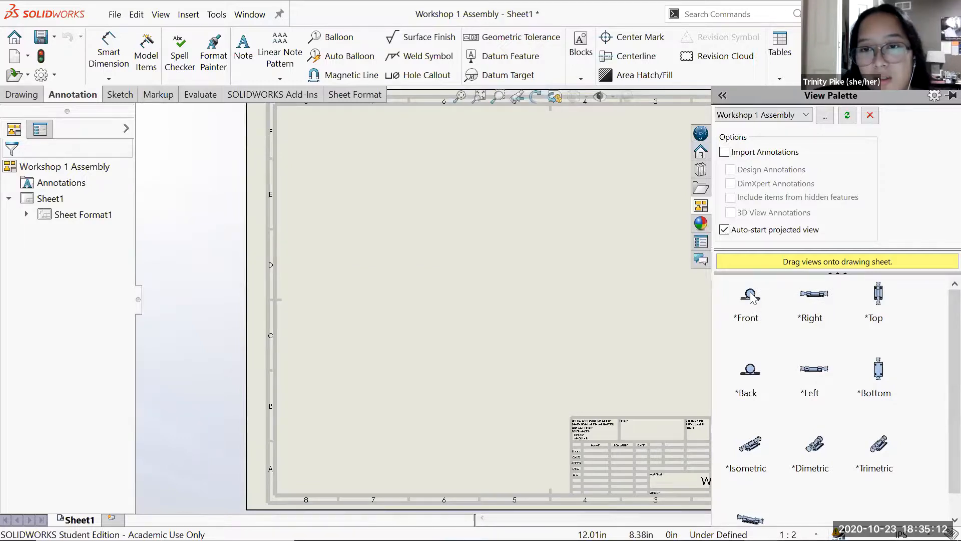
pyautogui.moveTo(751, 296)
pyautogui.mouseDown()
pyautogui.moveTo(382, 377)
pyautogui.moveTo(339, 422)
pyautogui.mouseUp()
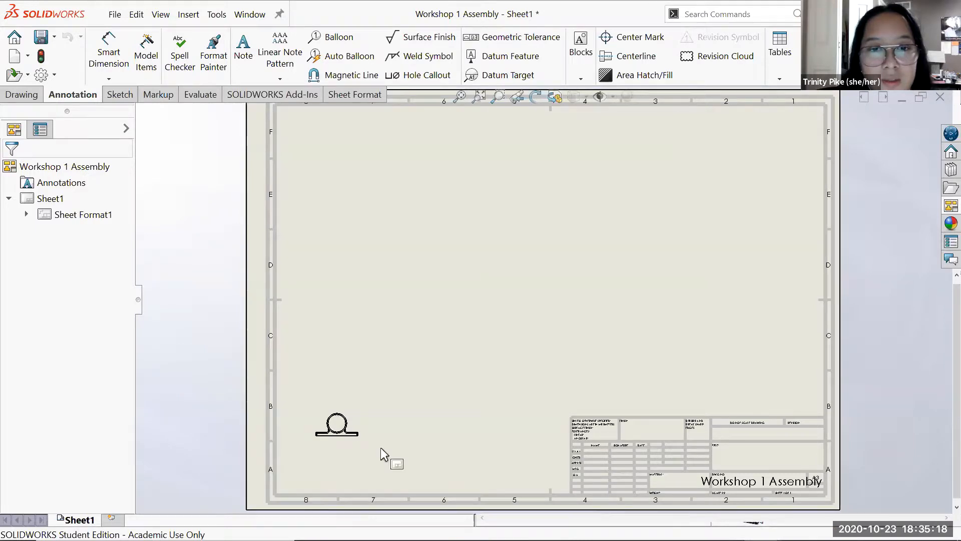
pyautogui.moveTo(412, 476)
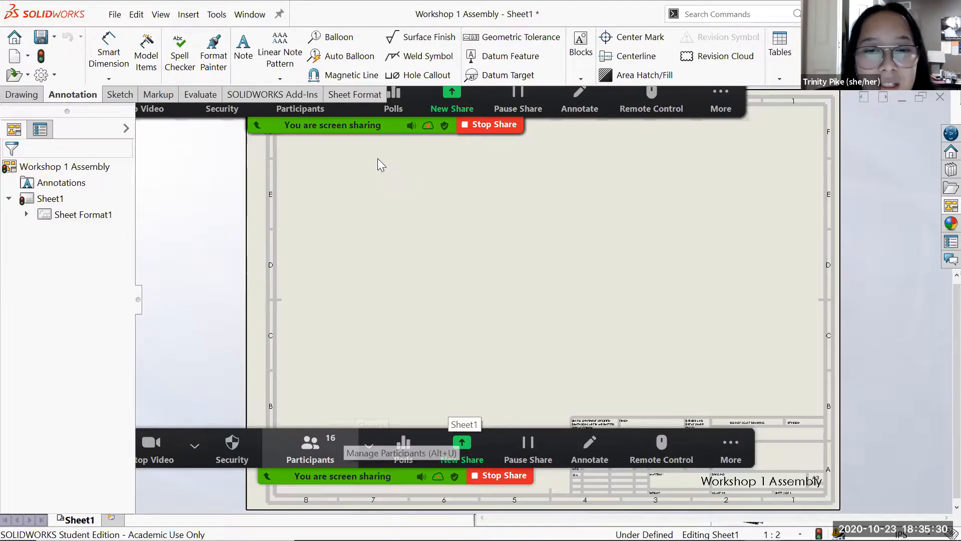
pyautogui.click(919, 14)
pyautogui.click(875, 153)
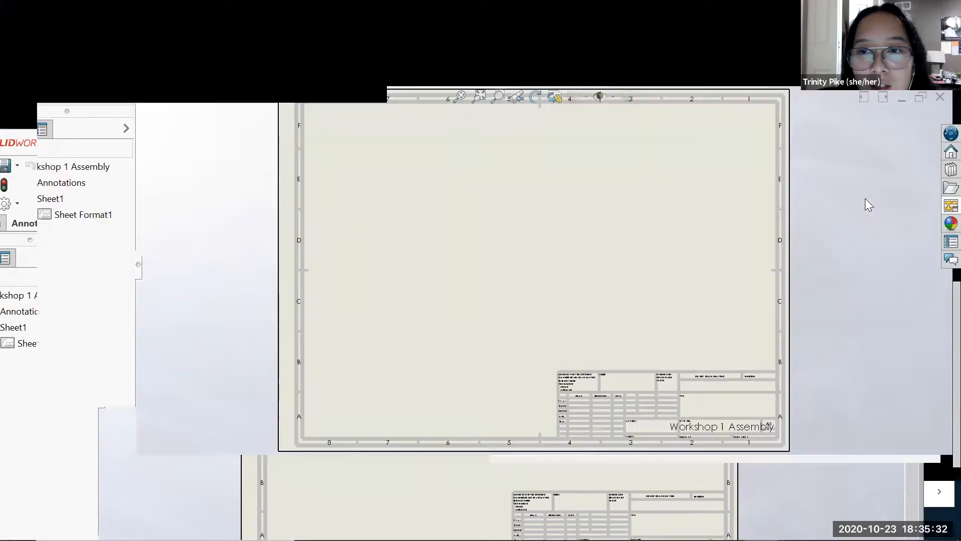
# - Place the front view in the sheet's lower-left area, with a projected top view above, a right view beside it and an isometric view diagonally
pyautogui.click(937, 221)
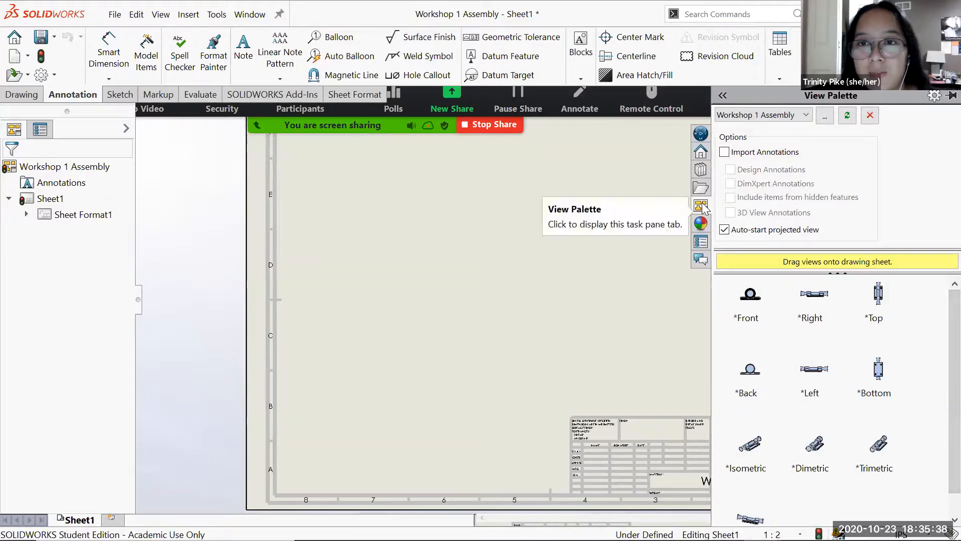
pyautogui.moveTo(750, 295)
pyautogui.mouseDown()
pyautogui.moveTo(597, 355)
pyautogui.moveTo(295, 443)
pyautogui.moveTo(345, 449)
pyautogui.mouseUp()
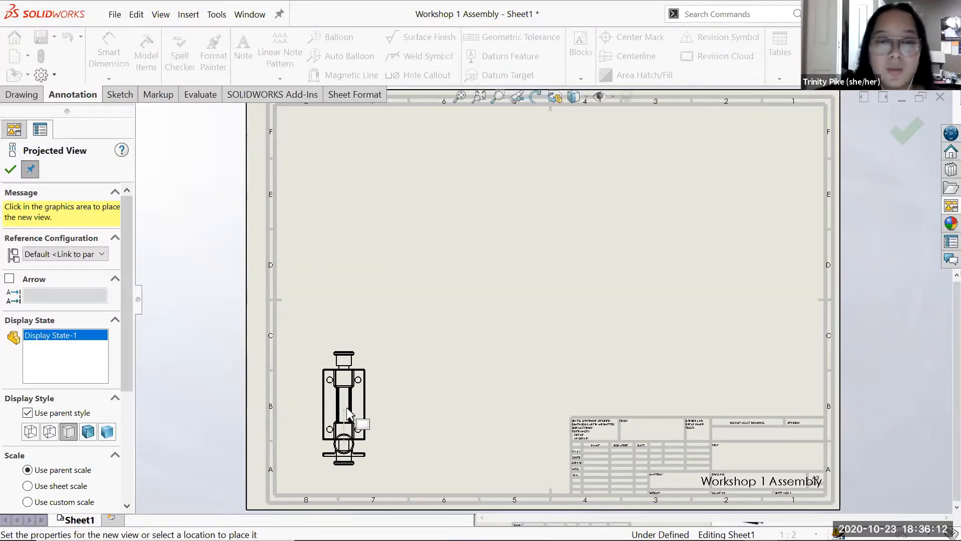
pyautogui.click(340, 303)
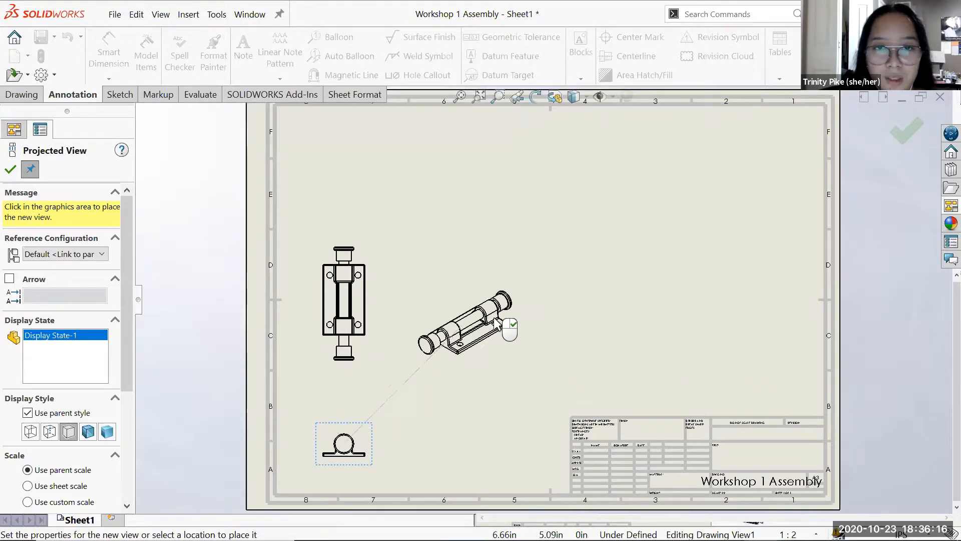
pyautogui.click(510, 307)
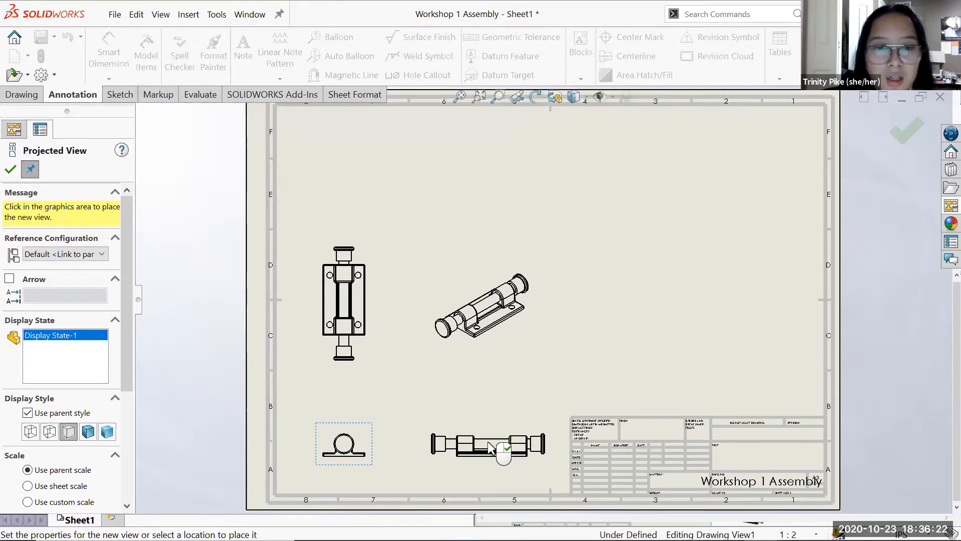
pyautogui.rightClick(498, 416)
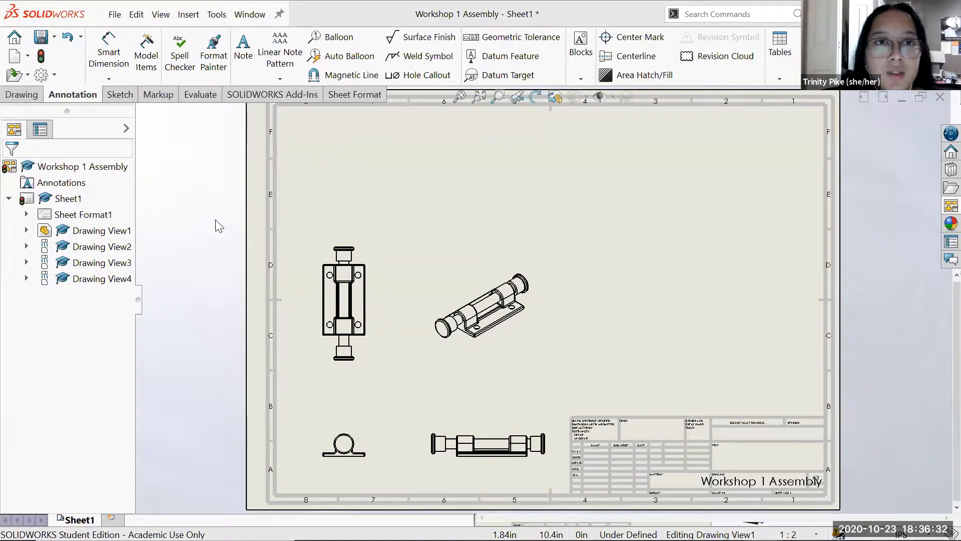
# - Start a Detail View and sketch a circle of about 0.68 in radius around the base's rear mounting hole and corner in the isometric view
pyautogui.click(21, 96)
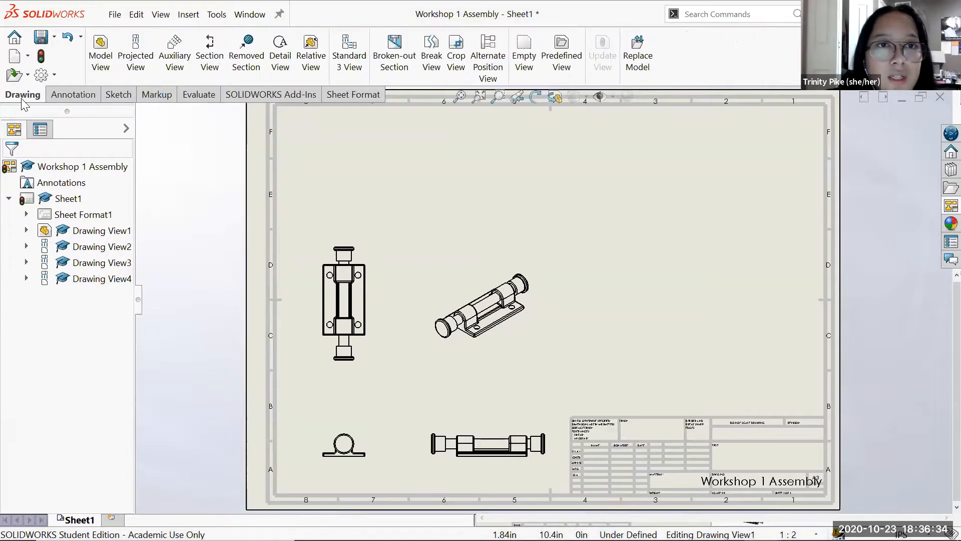
pyautogui.click(291, 78)
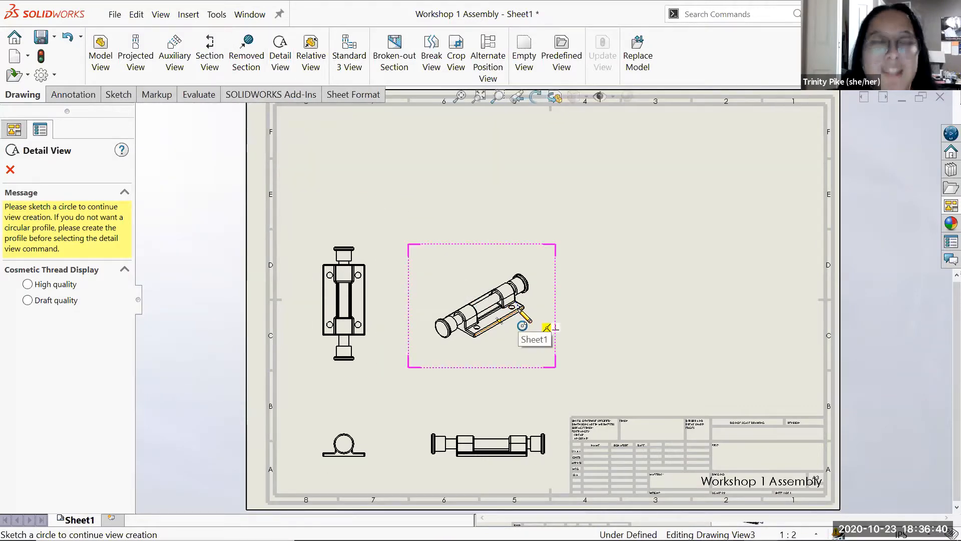
pyautogui.scroll(-5, 523, 325)
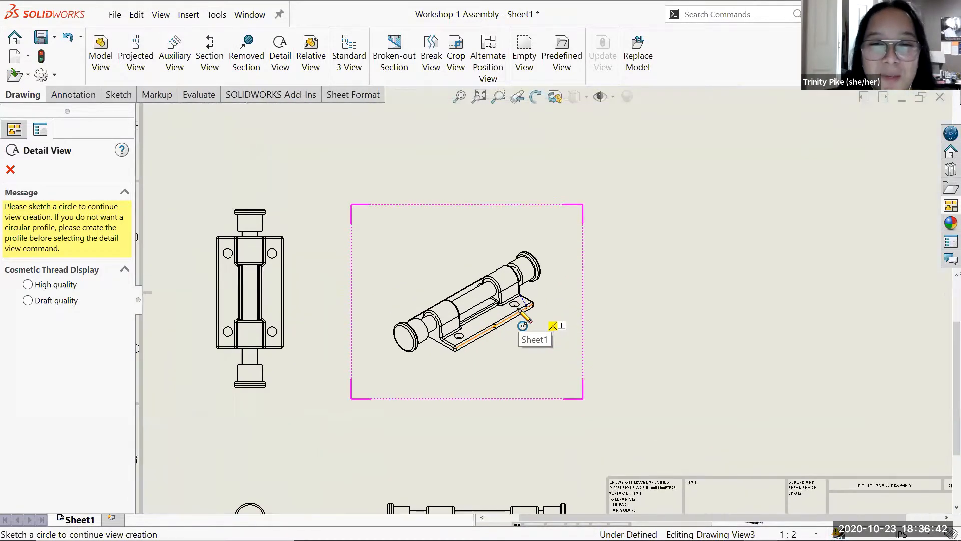
pyautogui.scroll(-1, 532, 323)
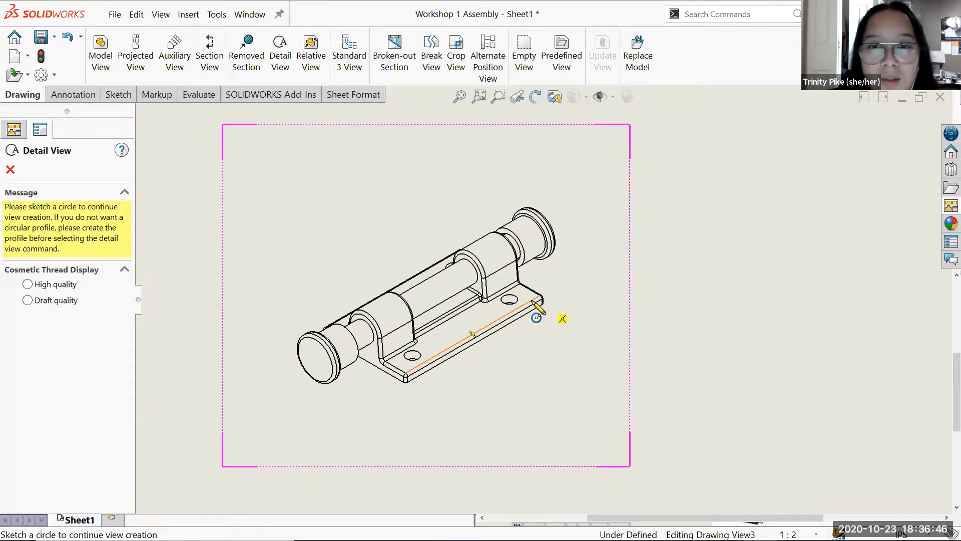
pyautogui.click(527, 303)
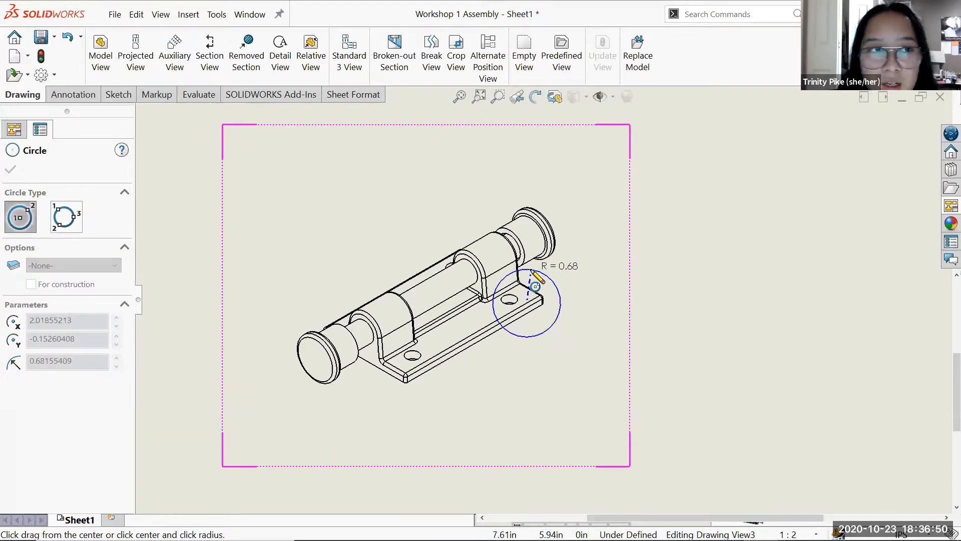
pyautogui.click(532, 271)
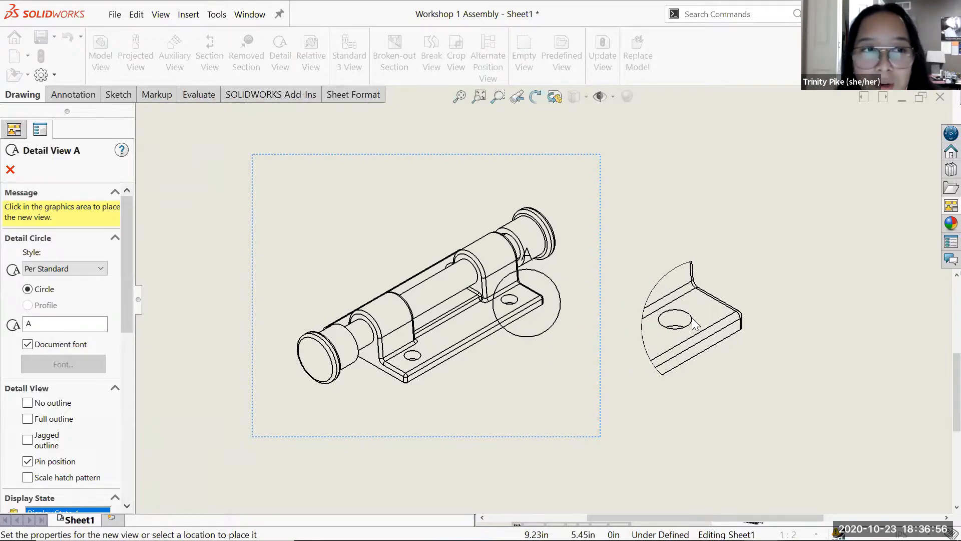
# - Place detail view A to the right of the isometric view, keeping the Per Standard circle style and label A
pyautogui.moveTo(126, 236); pyautogui.dragTo(130, 212)
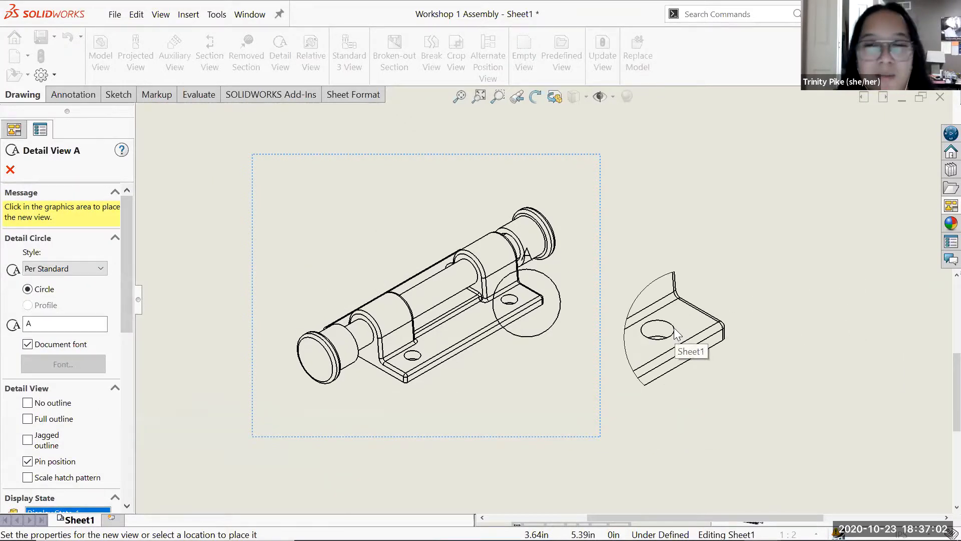
pyautogui.click(676, 345)
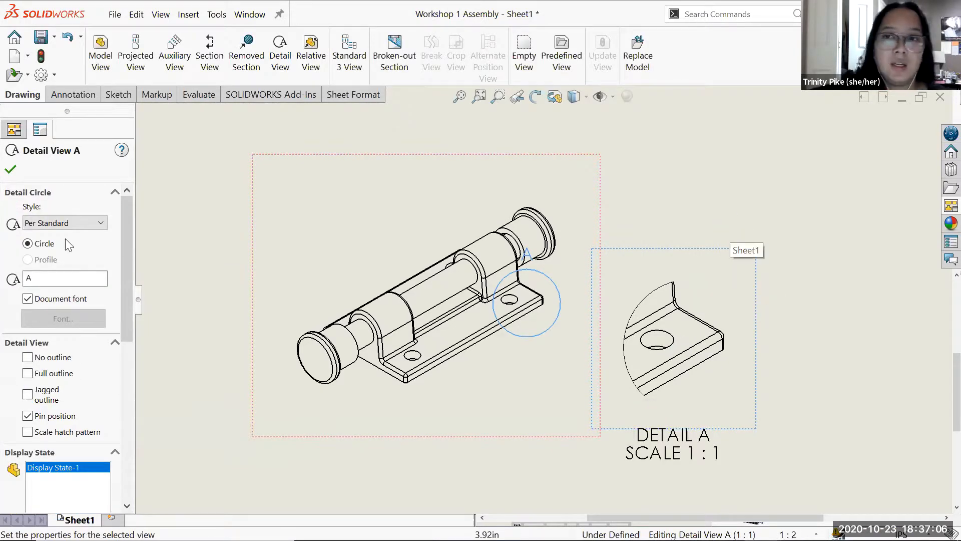
pyautogui.click(11, 170)
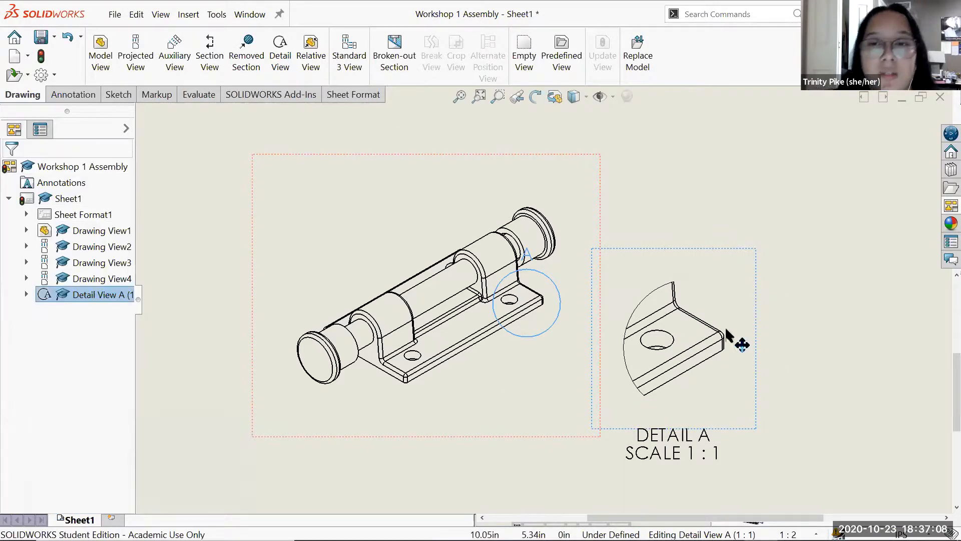
pyautogui.scroll(3, 622, 336)
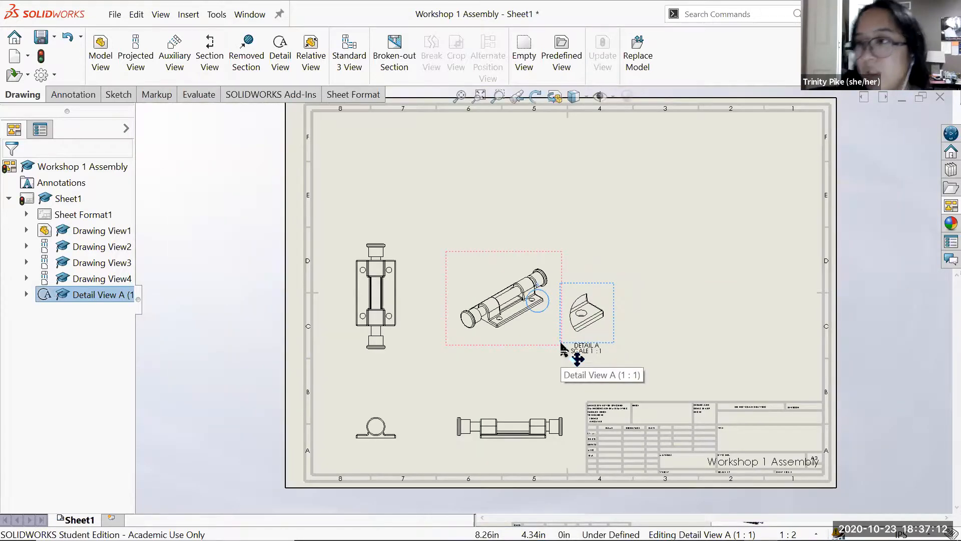
pyautogui.scroll(-2, 468, 280)
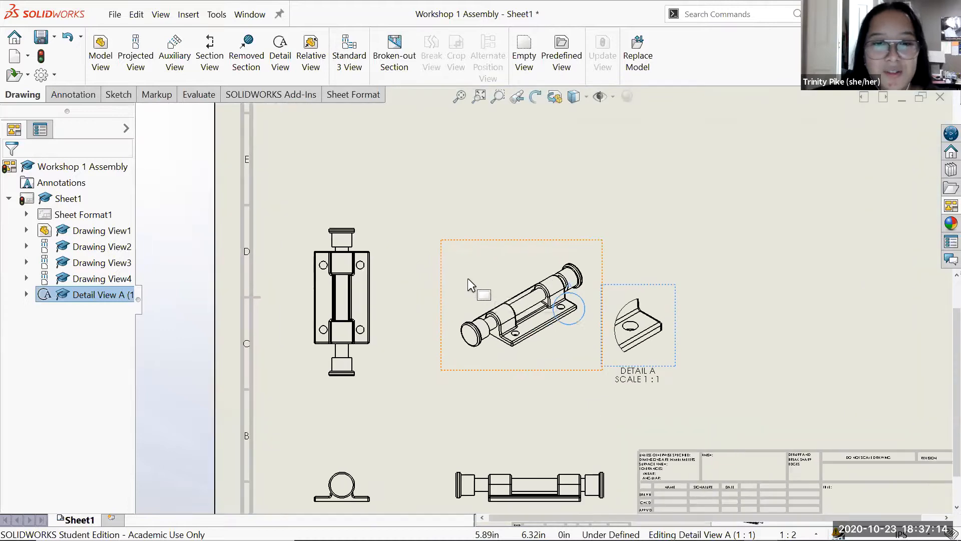
# - Start a Section View and choose a horizontal cutting line after previewing the auxiliary, aligned and half-section types
pyautogui.click(390, 202)
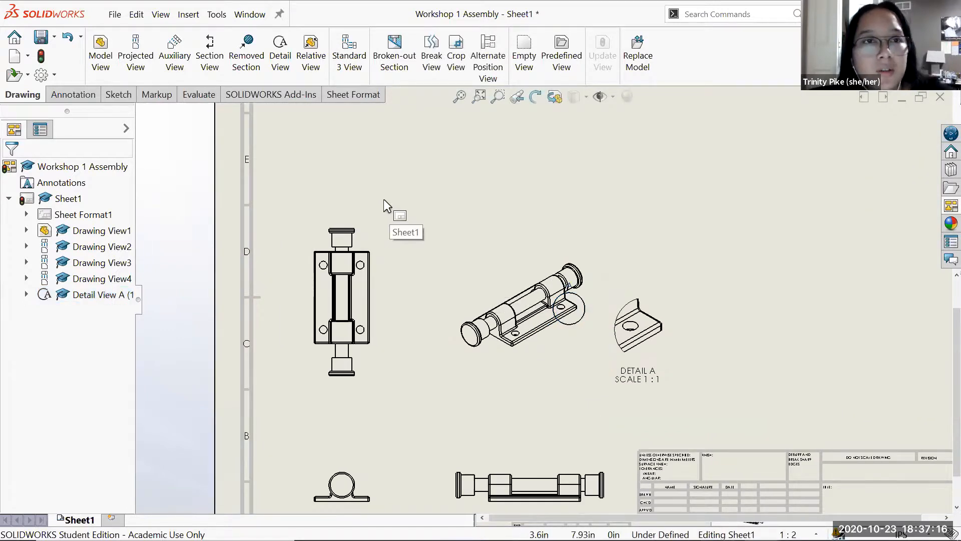
pyautogui.click(215, 68)
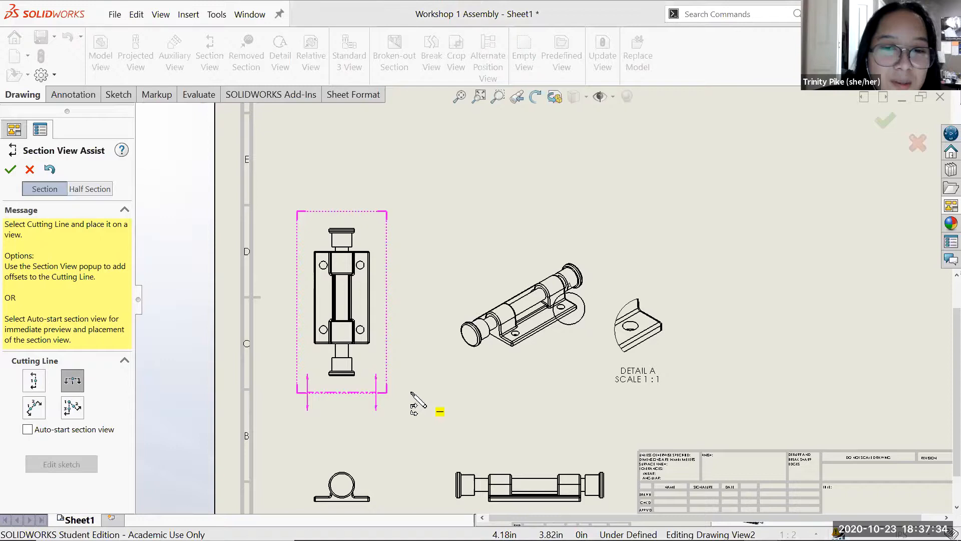
pyautogui.press('v')
pyautogui.click(72, 380)
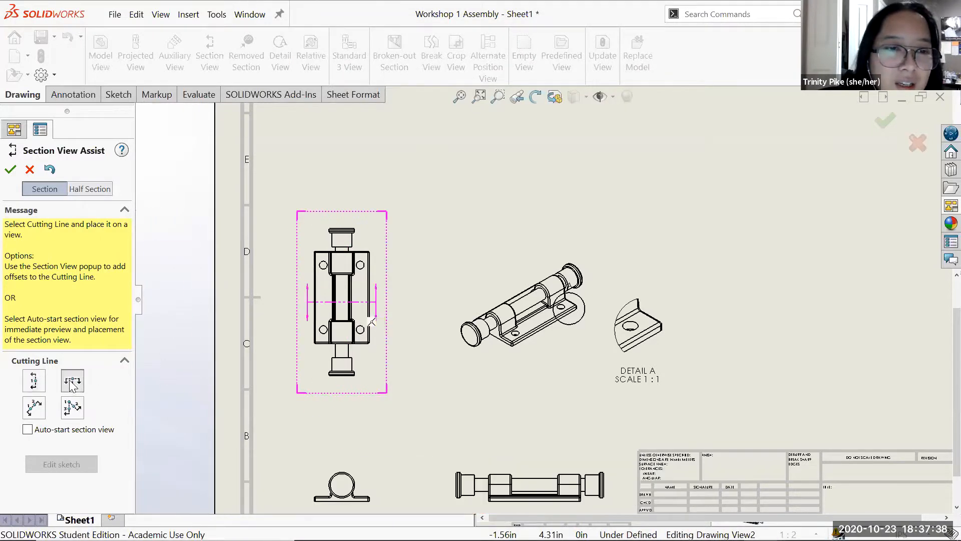
pyautogui.click(34, 407)
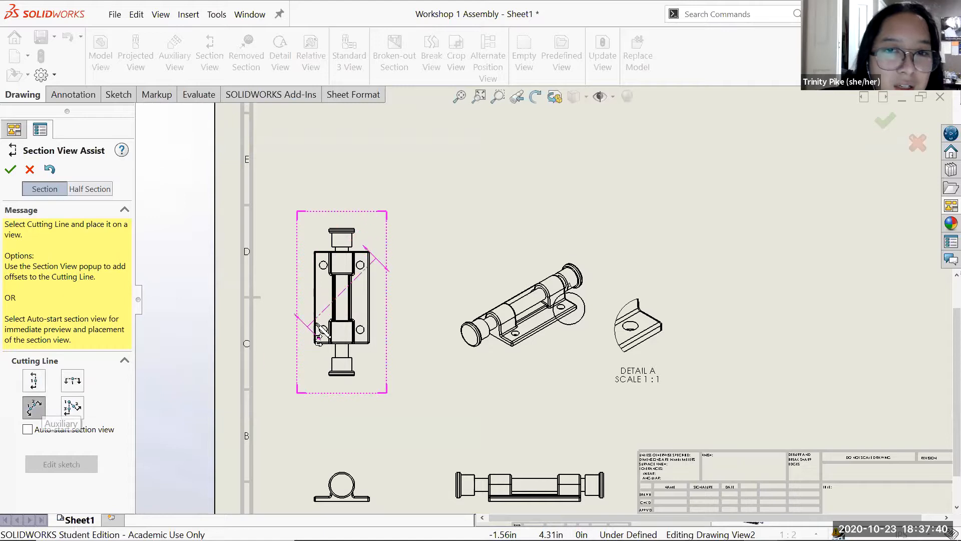
pyautogui.click(73, 407)
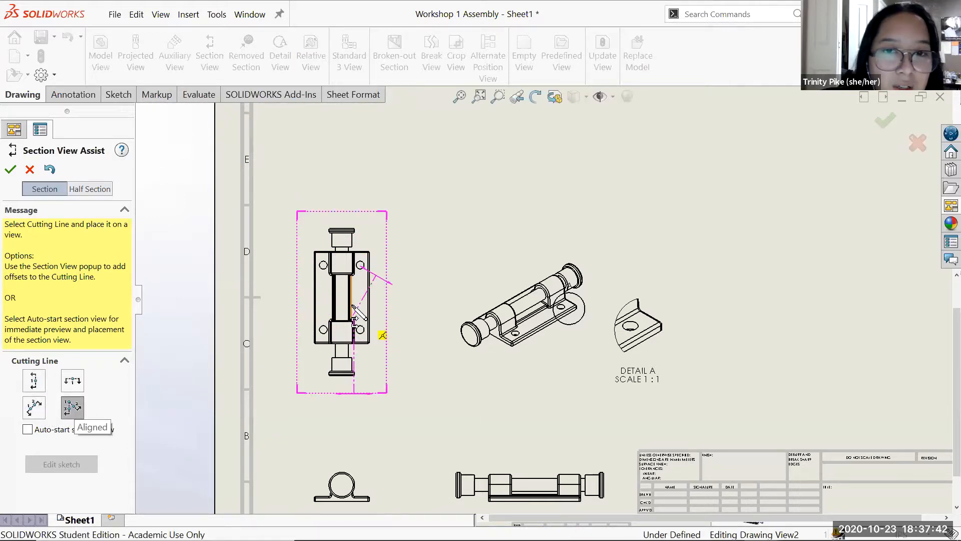
pyautogui.click(87, 188)
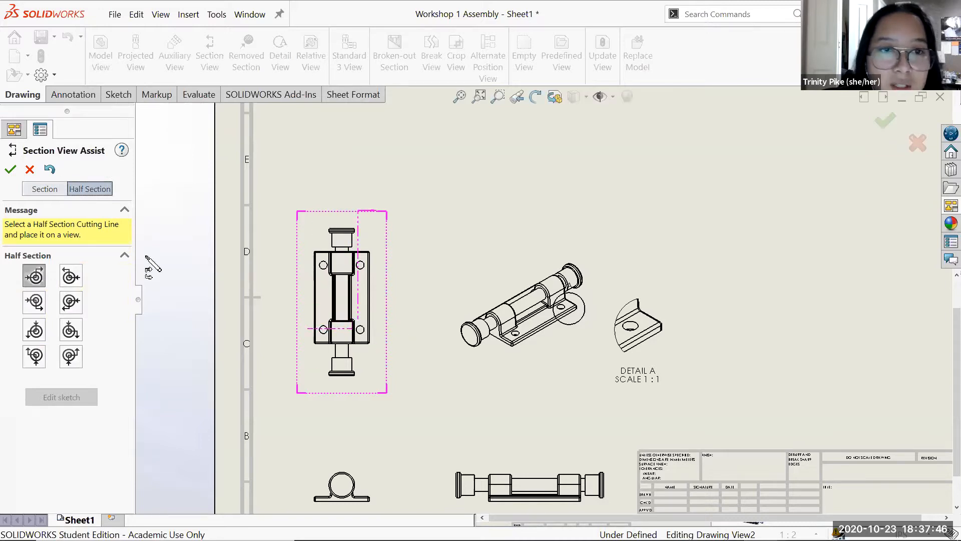
pyautogui.click(47, 193)
pyautogui.click(72, 381)
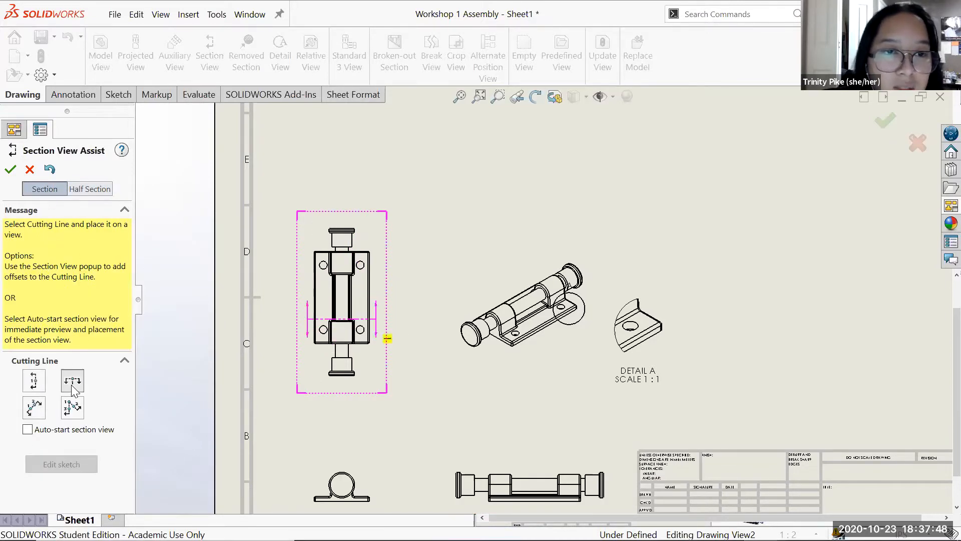
# - Cut the top view across its middle without excluding any components, and place section view B-B above it
pyautogui.click(376, 299)
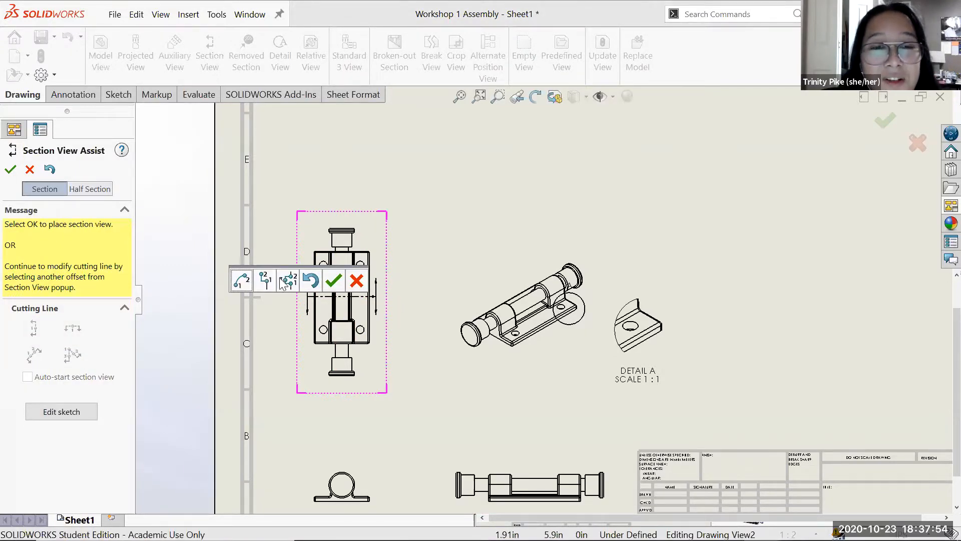
pyautogui.click(333, 285)
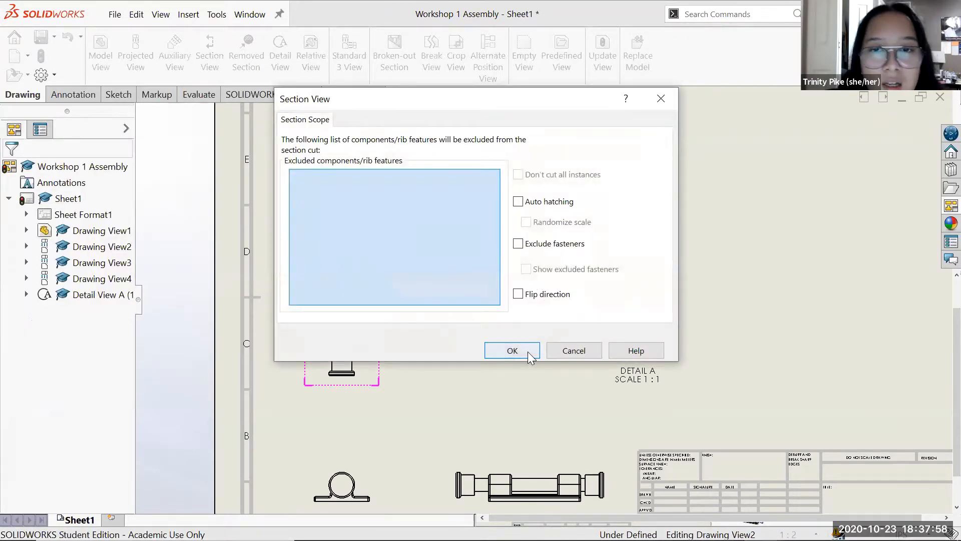
pyautogui.click(529, 355)
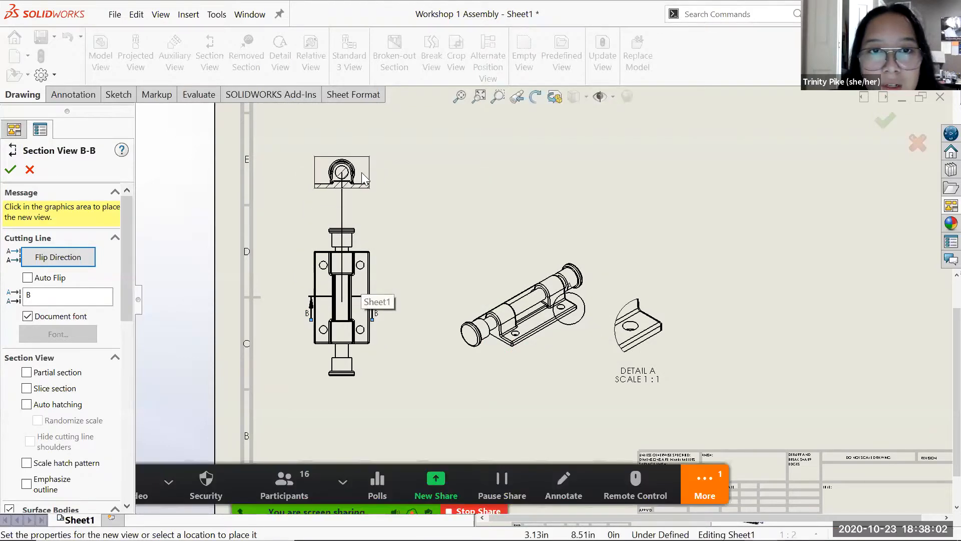
pyautogui.click(363, 176)
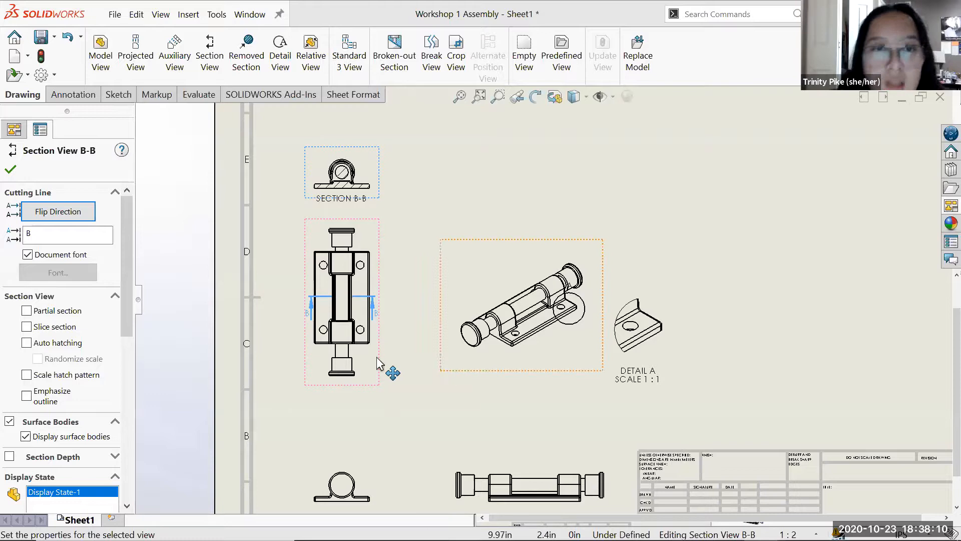
pyautogui.click(272, 195)
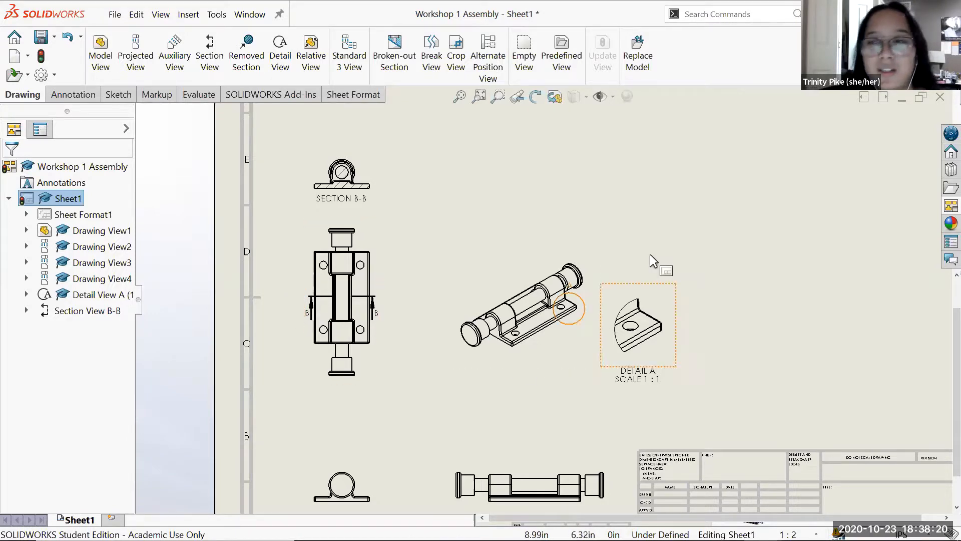
# - Add a dimetric view of the assembly to the right of detail view A and display it Shaded With Edges
pyautogui.press('f')
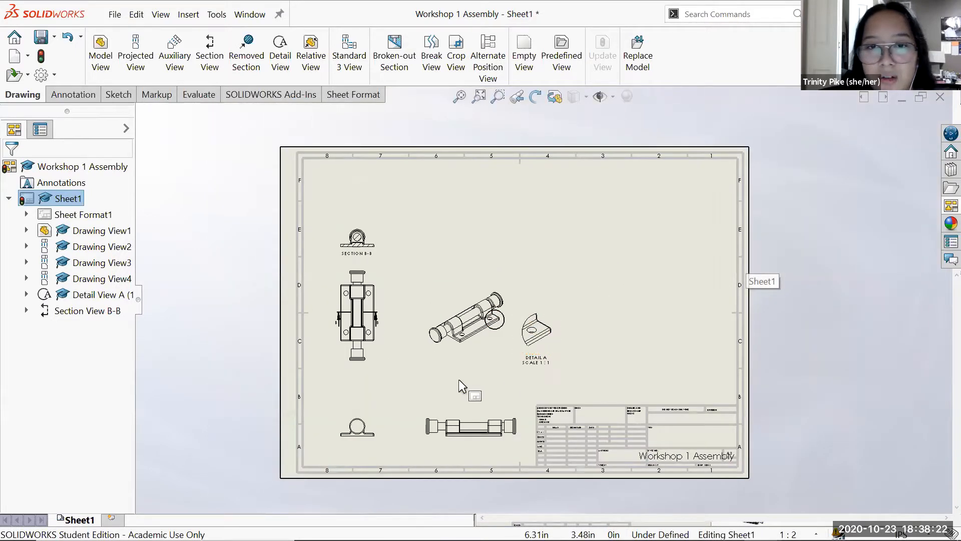
pyautogui.click(945, 205)
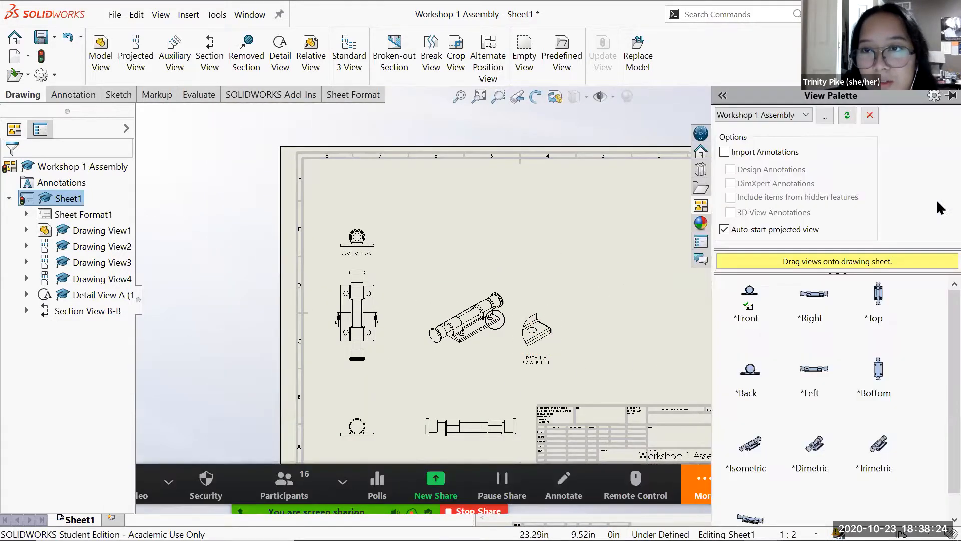
pyautogui.moveTo(817, 453)
pyautogui.mouseDown()
pyautogui.moveTo(613, 325)
pyautogui.moveTo(631, 329)
pyautogui.mouseUp()
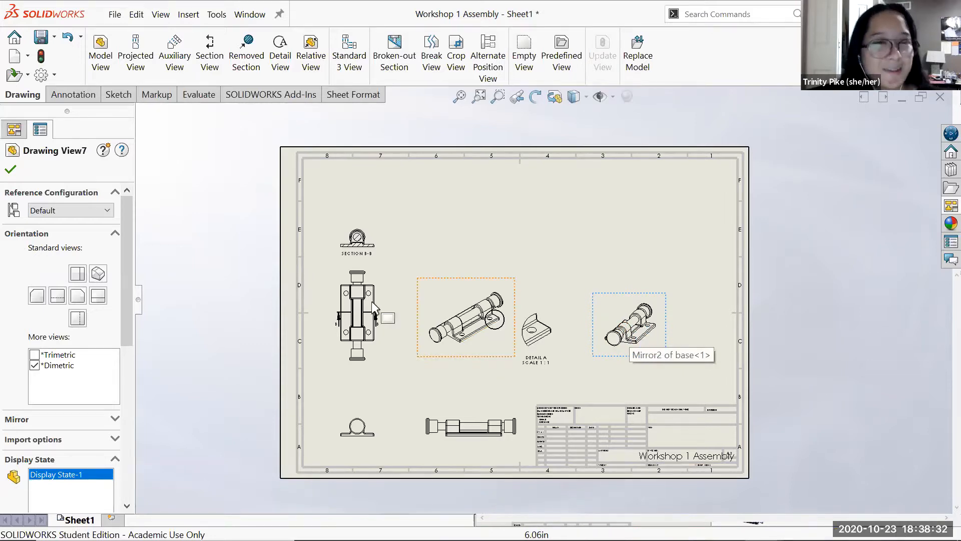
pyautogui.moveTo(125, 209); pyautogui.dragTo(123, 331)
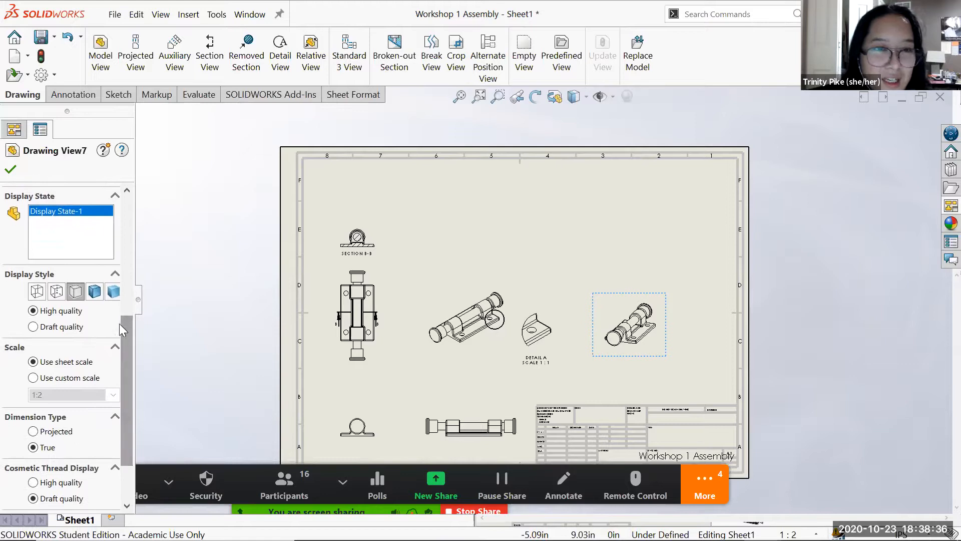
pyautogui.click(95, 292)
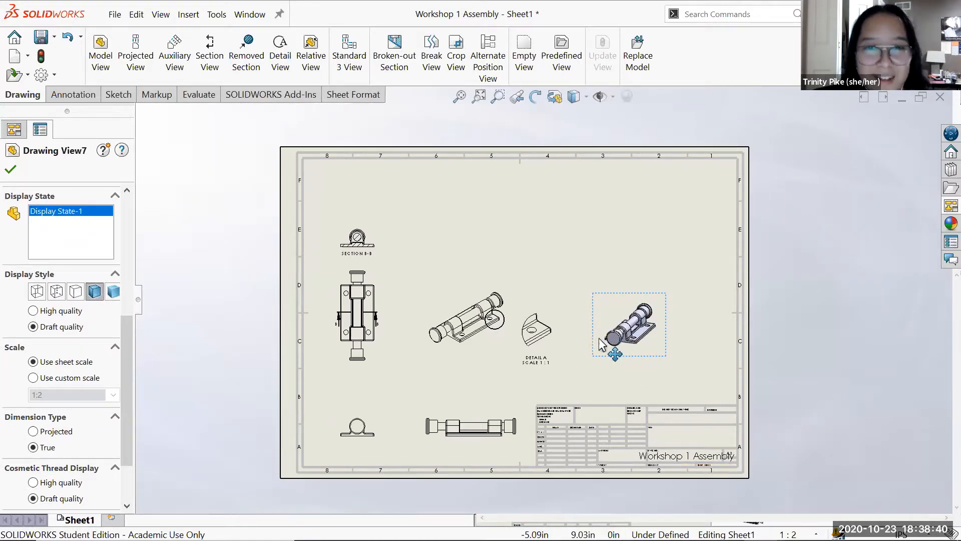
# - Set the dimetric view to a custom scale of 1.5:1
pyautogui.moveTo(131, 335); pyautogui.dragTo(126, 370)
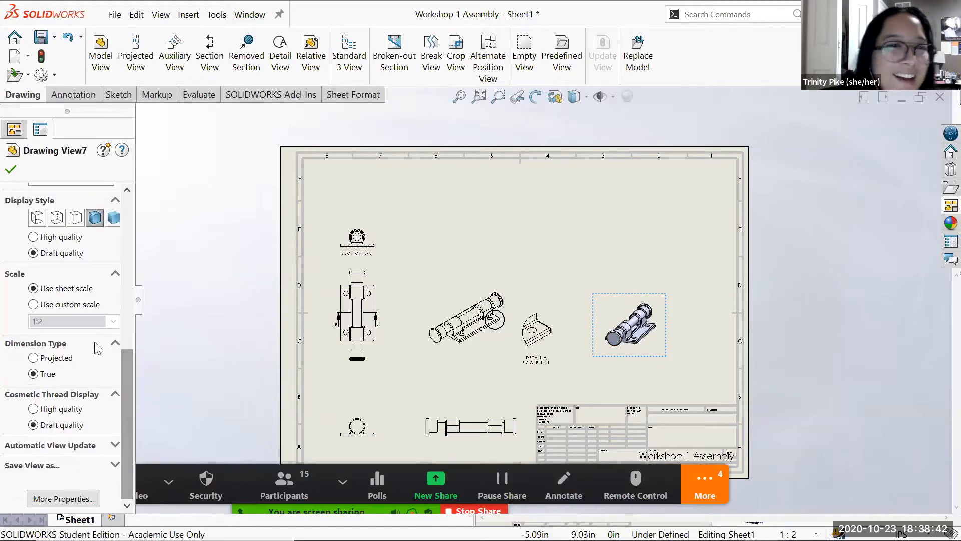
pyautogui.click(43, 306)
pyautogui.doubleClick(51, 320)
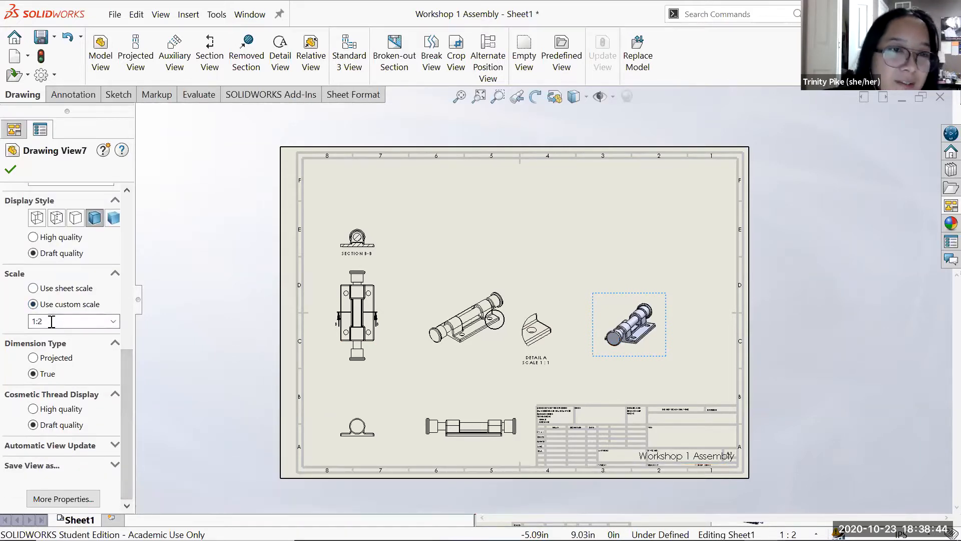
pyautogui.write('1:2.5')
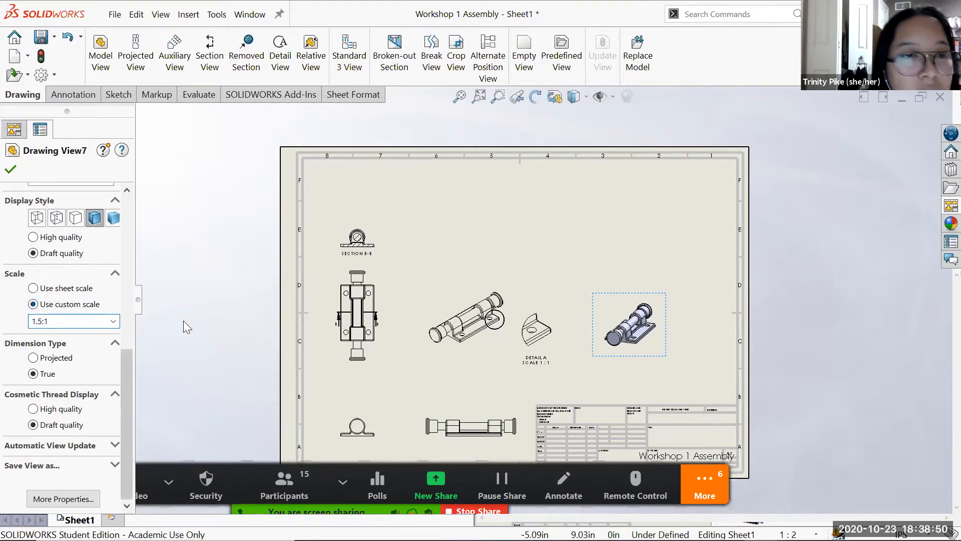
pyautogui.press('Return')
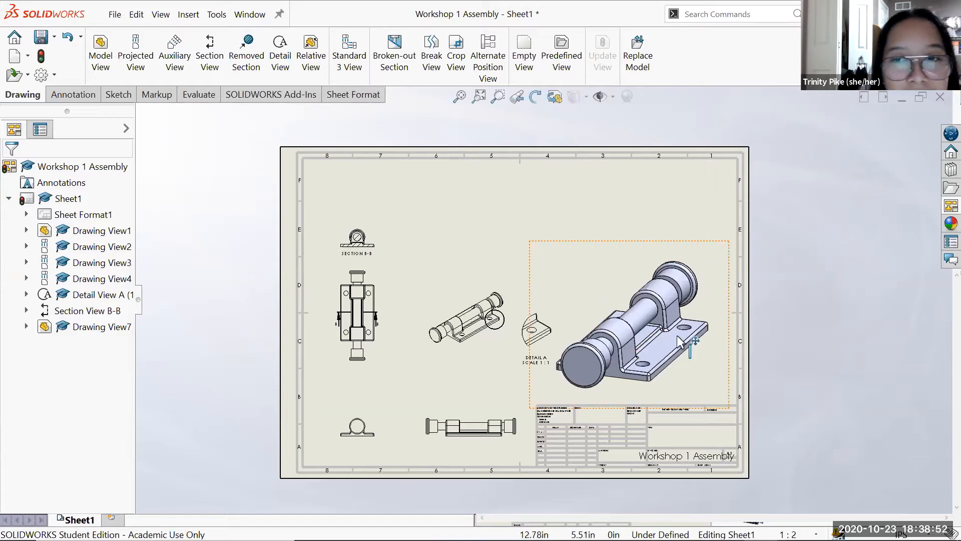
# - Move the enlarged dimetric view up and to the right, clear of the title block and detail view A
pyautogui.scroll(-1, 726, 250)
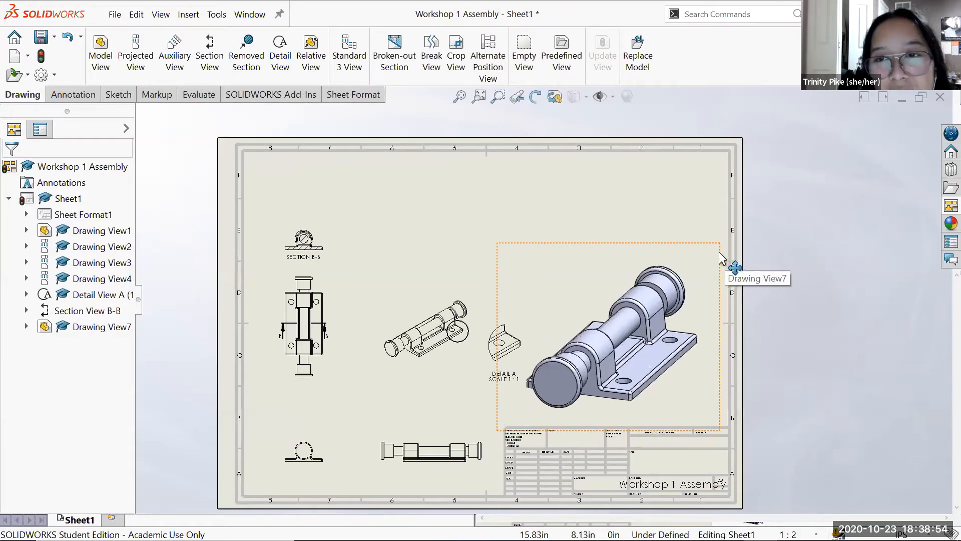
pyautogui.moveTo(707, 249)
pyautogui.mouseDown()
pyautogui.moveTo(719, 240)
pyautogui.moveTo(714, 217)
pyautogui.moveTo(713, 243)
pyautogui.moveTo(574, 257)
pyautogui.moveTo(457, 131)
pyautogui.moveTo(602, 155)
pyautogui.moveTo(488, 323)
pyautogui.moveTo(503, 196)
pyautogui.moveTo(713, 192)
pyautogui.moveTo(731, 216)
pyautogui.moveTo(723, 219)
pyautogui.mouseUp()
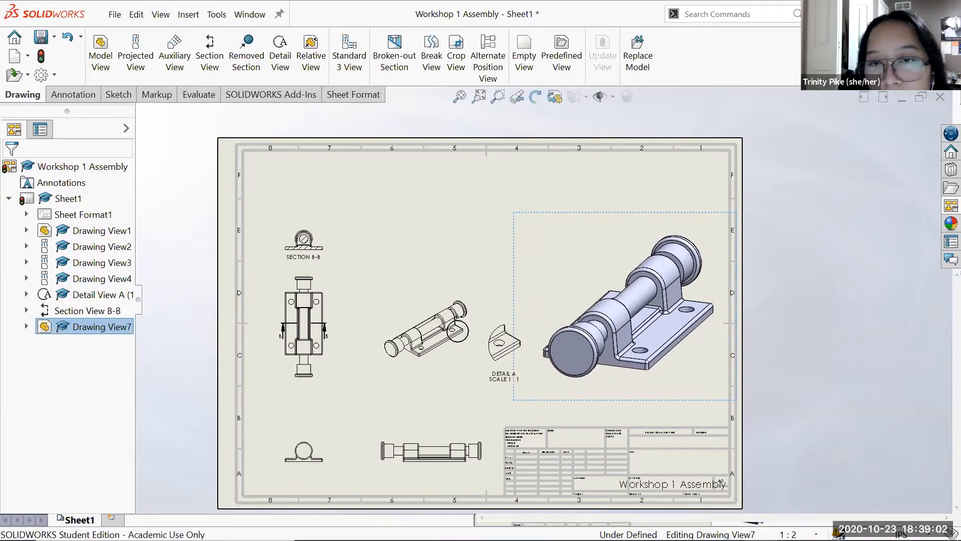
pyautogui.click(757, 311)
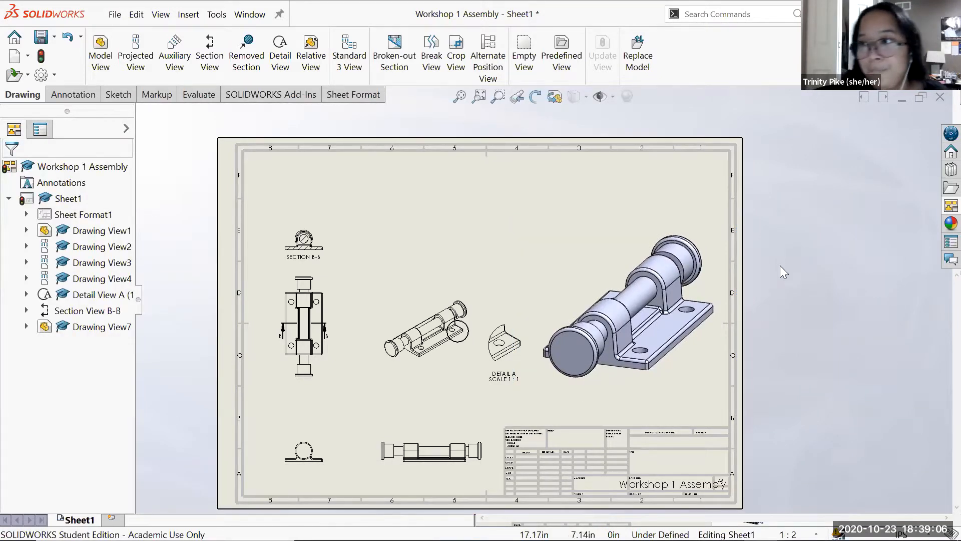
pyautogui.scroll(1, 501, 397)
pyautogui.scroll(-1, 358, 396)
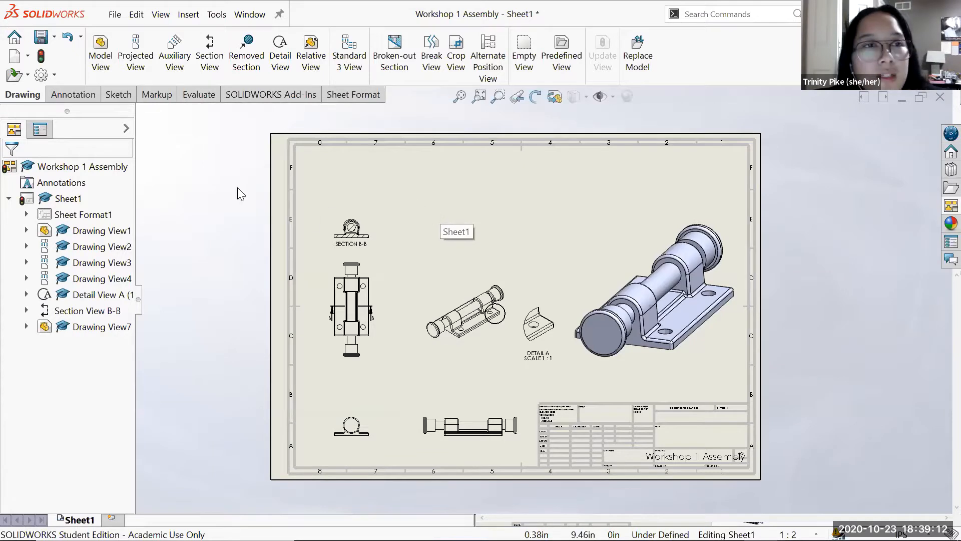
# - Insert a top-level-only Bill of Materials from the dimetric view with the bom-standard template, placing it above the isometric view
pyautogui.click(188, 14)
pyautogui.moveTo(194, 100)
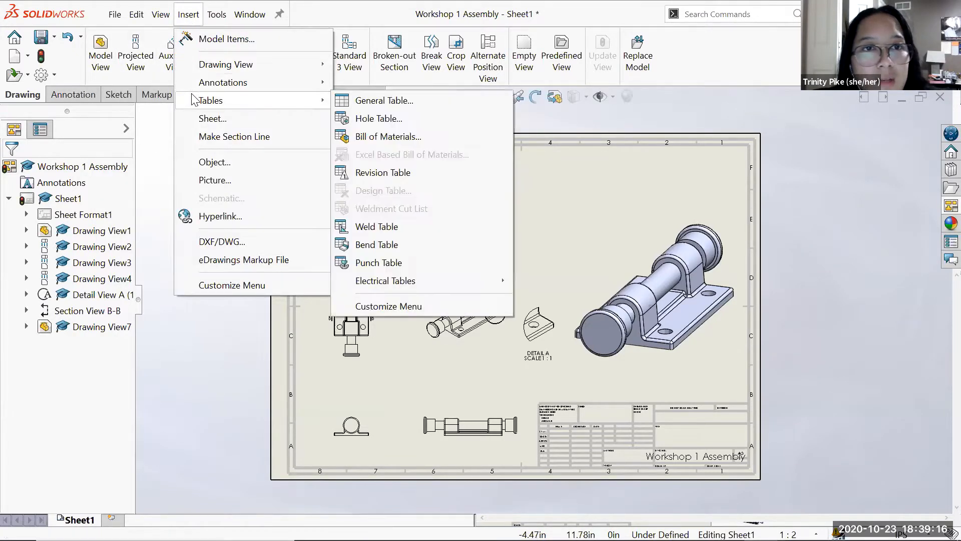
pyautogui.click(349, 137)
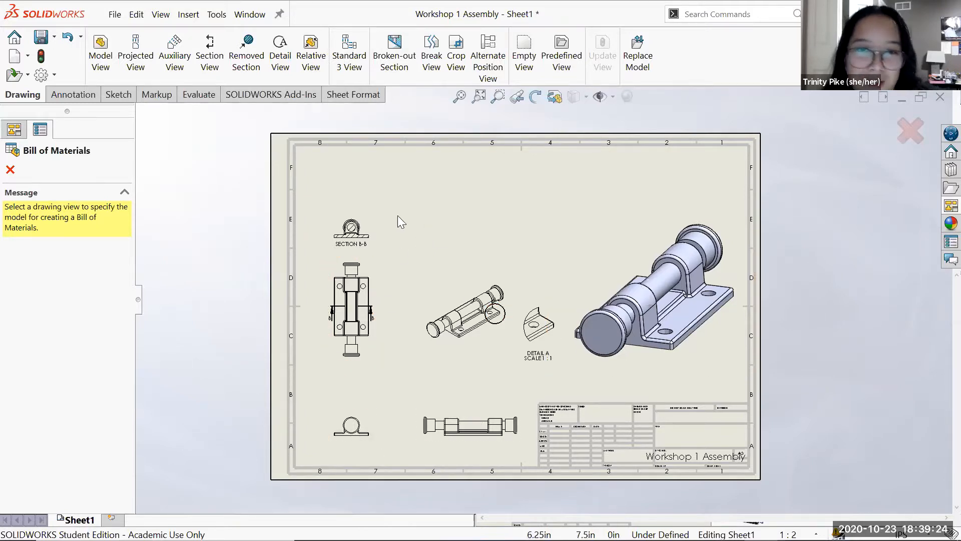
pyautogui.click(673, 304)
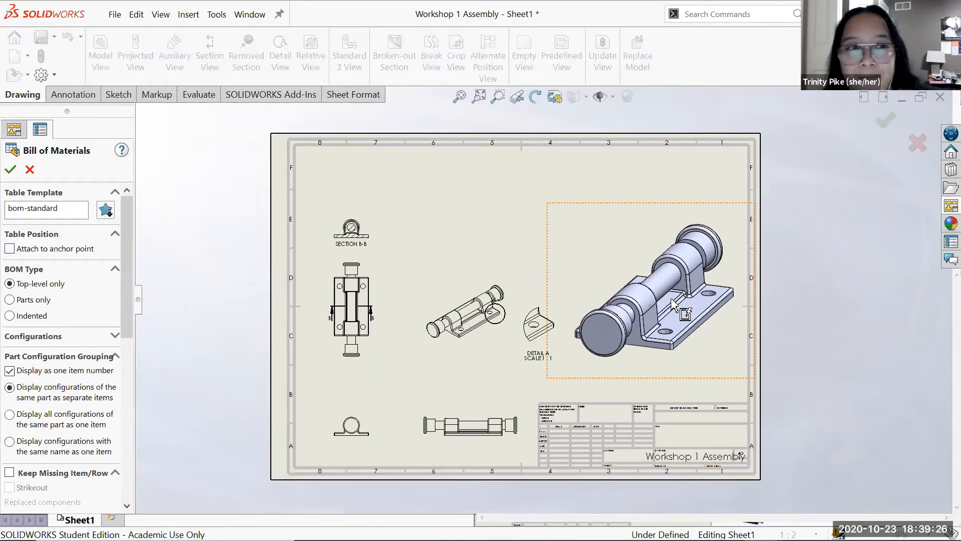
pyautogui.moveTo(125, 214)
pyautogui.mouseDown()
pyautogui.moveTo(129, 336)
pyautogui.moveTo(120, 198)
pyautogui.mouseUp()
pyautogui.click(8, 170)
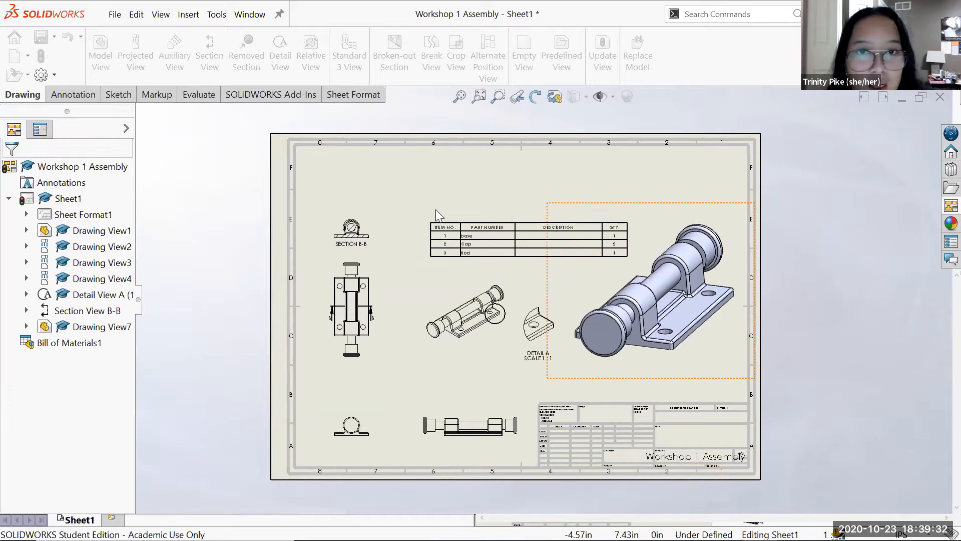
pyautogui.click(407, 232)
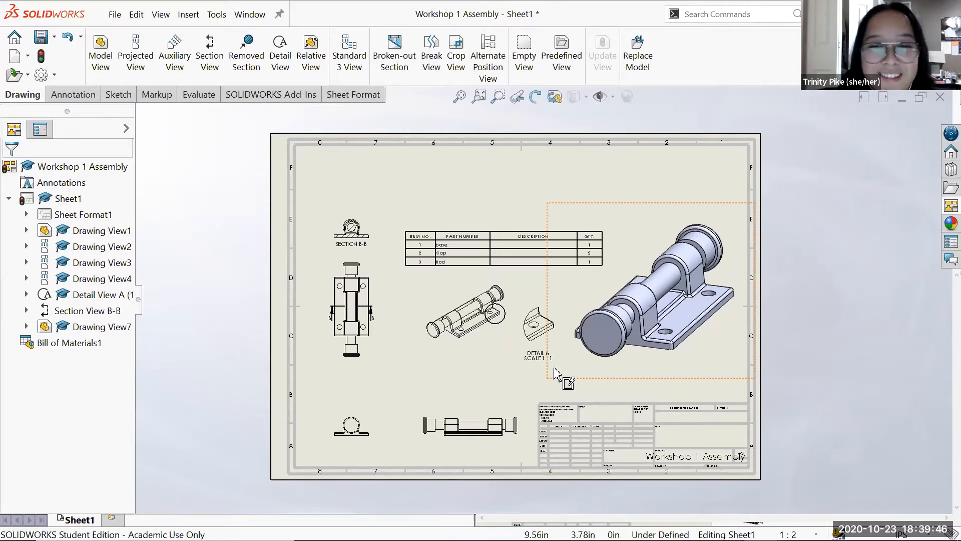
pyautogui.rightClick(88, 214)
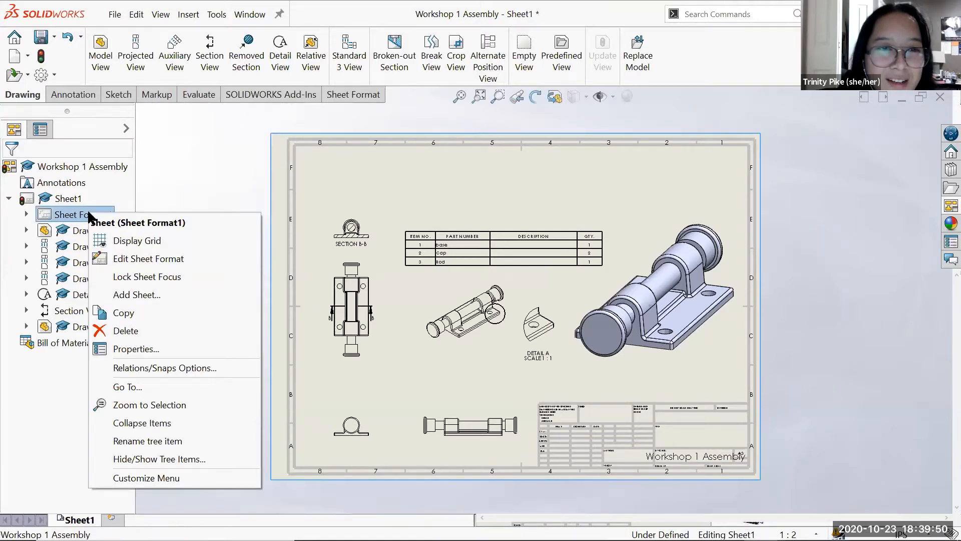
pyautogui.click(254, 176)
pyautogui.click(590, 325)
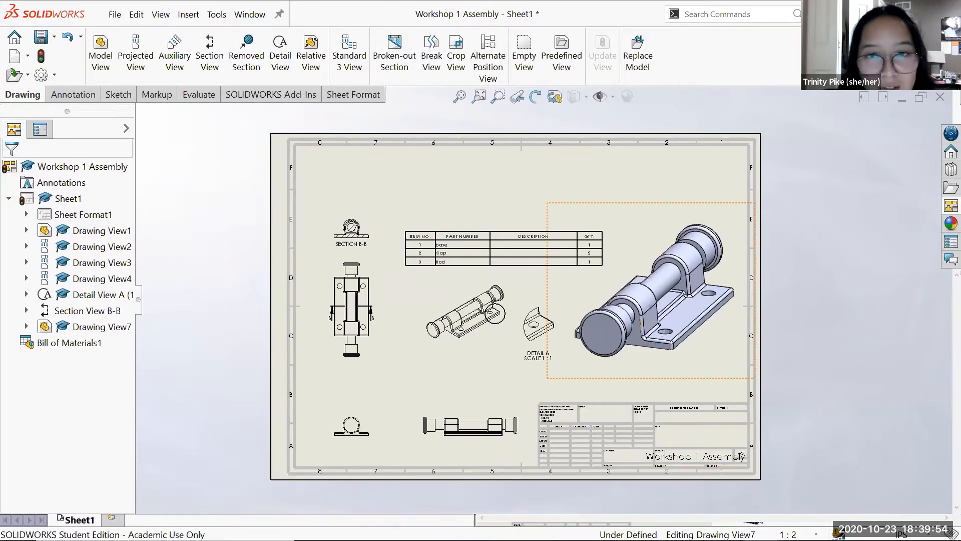
pyautogui.click(378, 251)
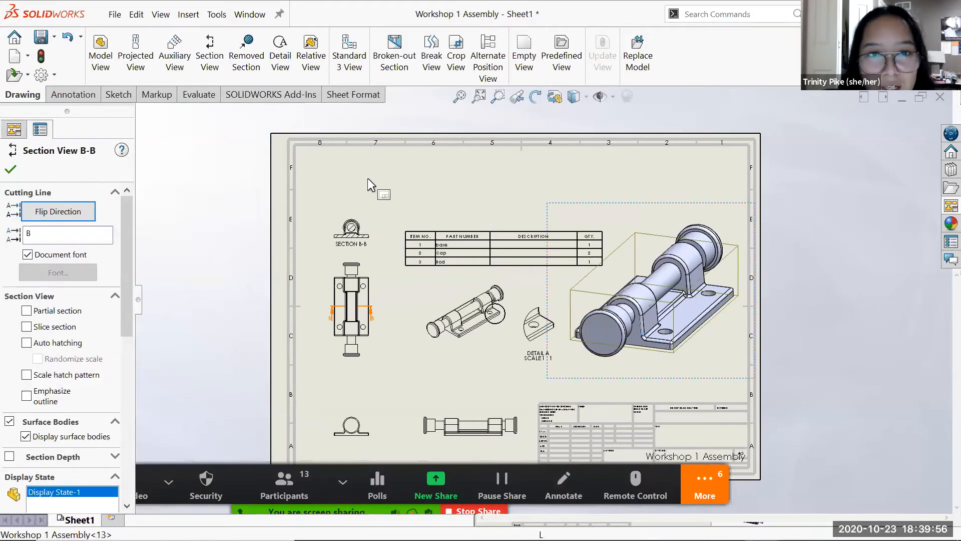
pyautogui.click(420, 153)
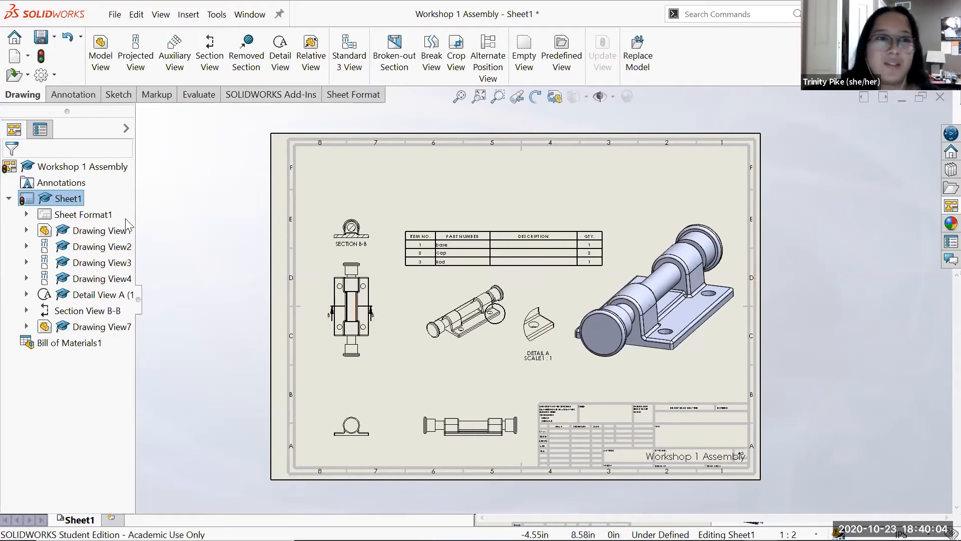
# - Open the sheet format for editing and change the title block's DWG NO. text to "Rod Assembly"
pyautogui.rightClick(103, 220)
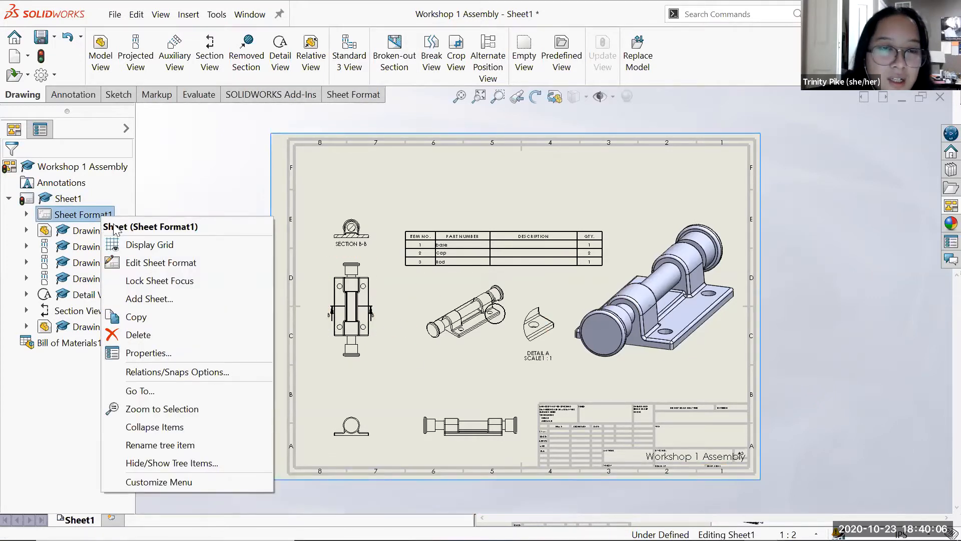
pyautogui.click(112, 262)
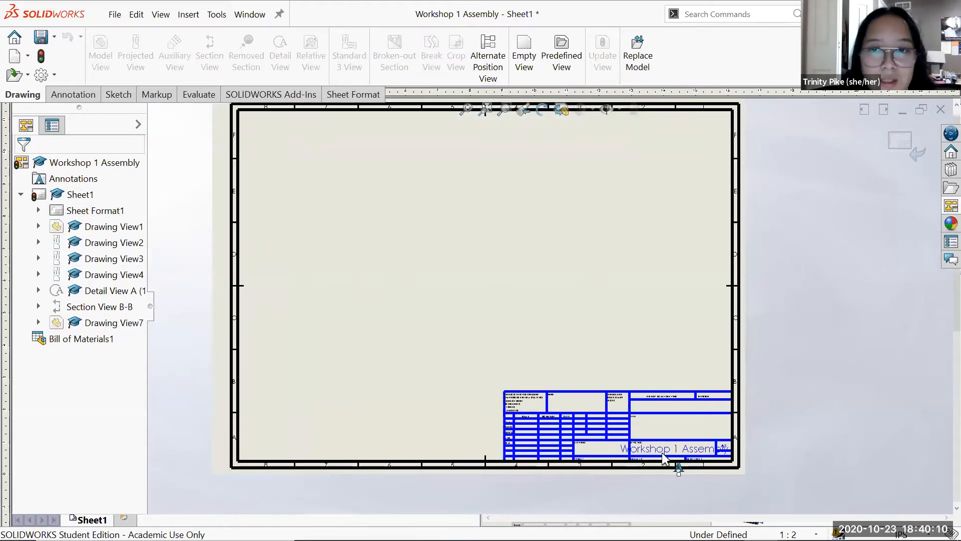
pyautogui.scroll(-5, 674, 450)
pyautogui.scroll(-1, 701, 453)
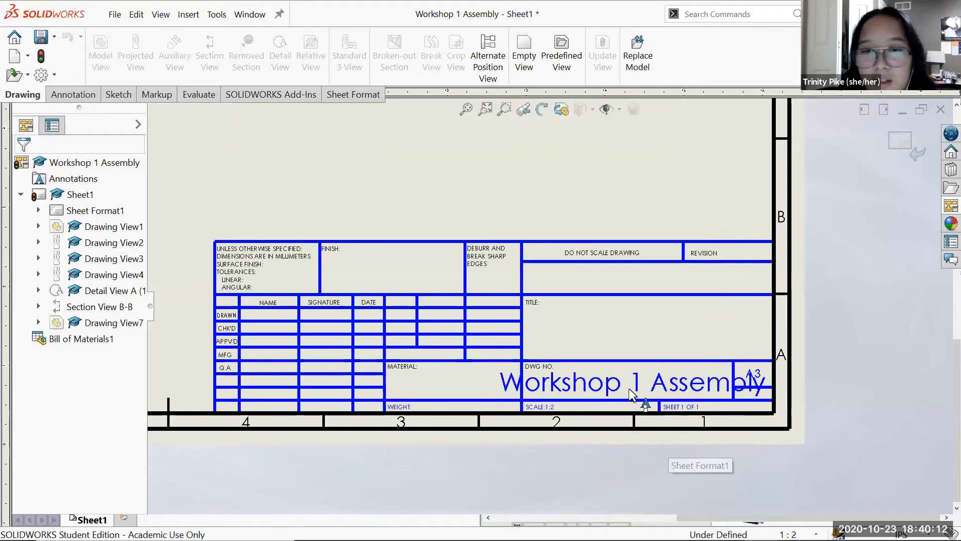
pyautogui.click(593, 387)
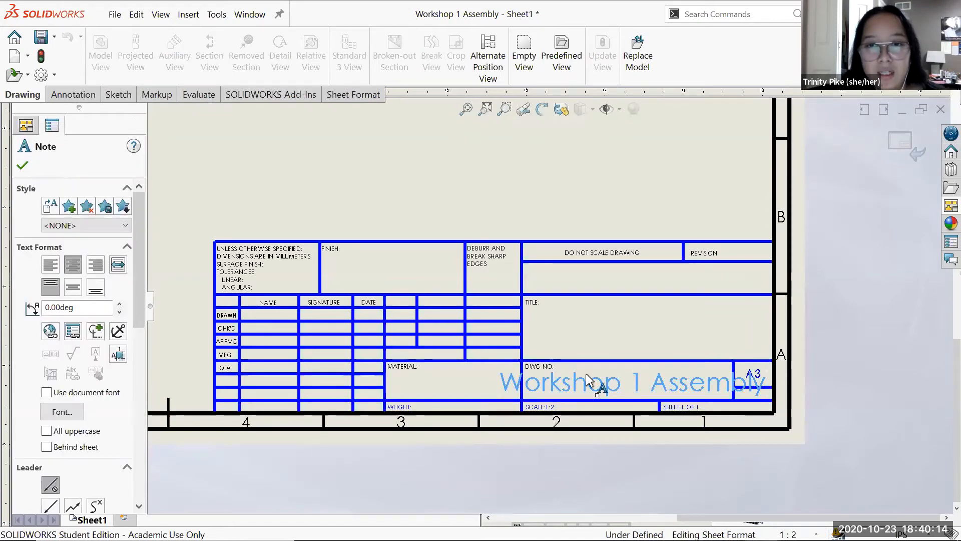
pyautogui.doubleClick(584, 387)
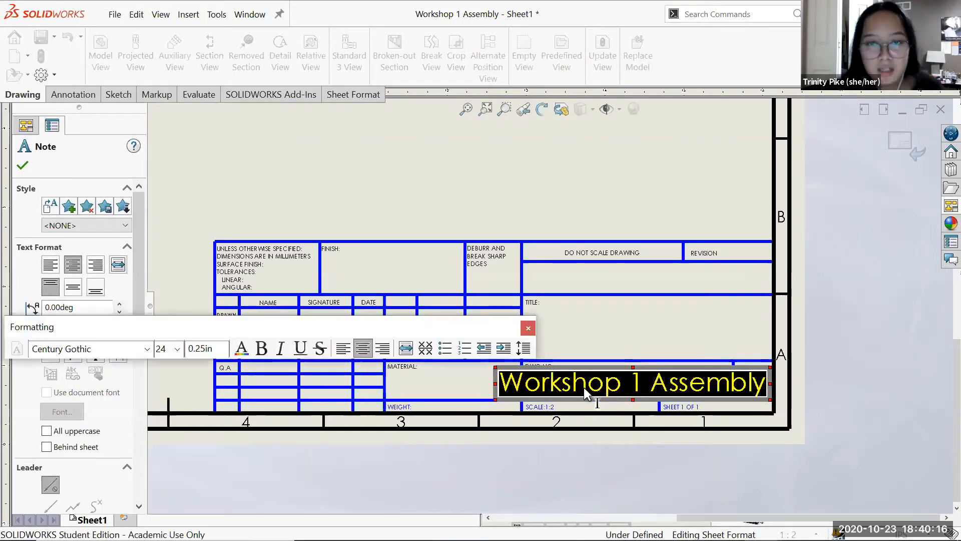
pyautogui.write('Rod Assembly')
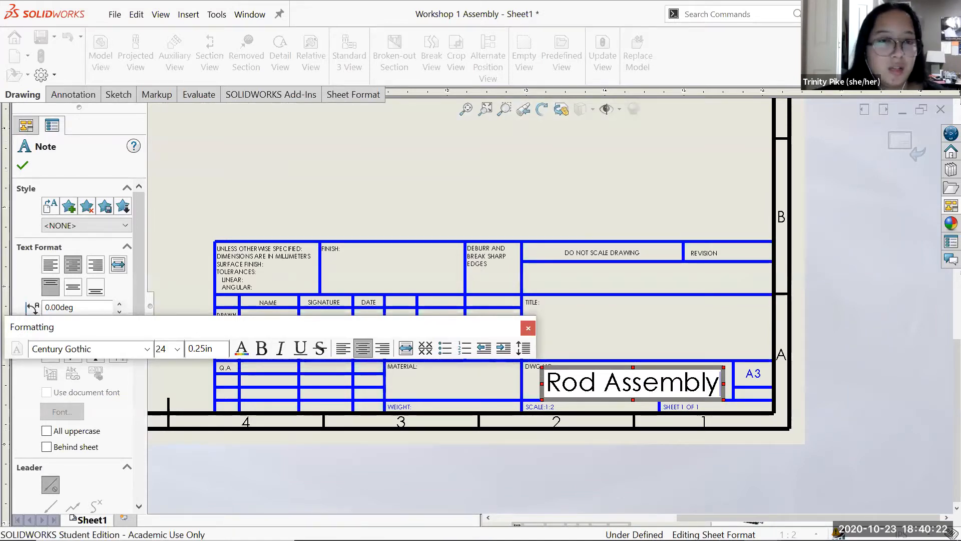
pyautogui.click(594, 337)
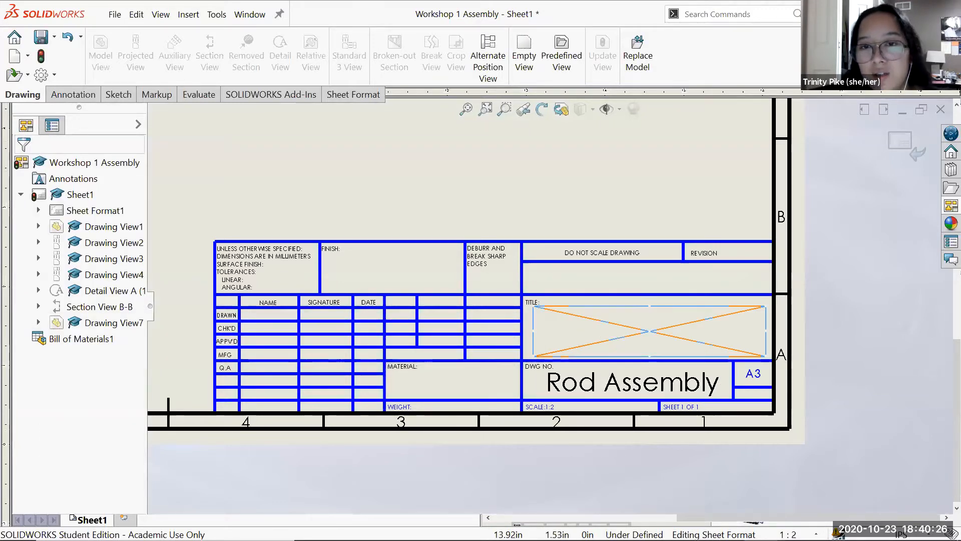
# - Fill in the title block's empty TITLE field with "EFAC Workshop 1"
pyautogui.doubleClick(644, 325)
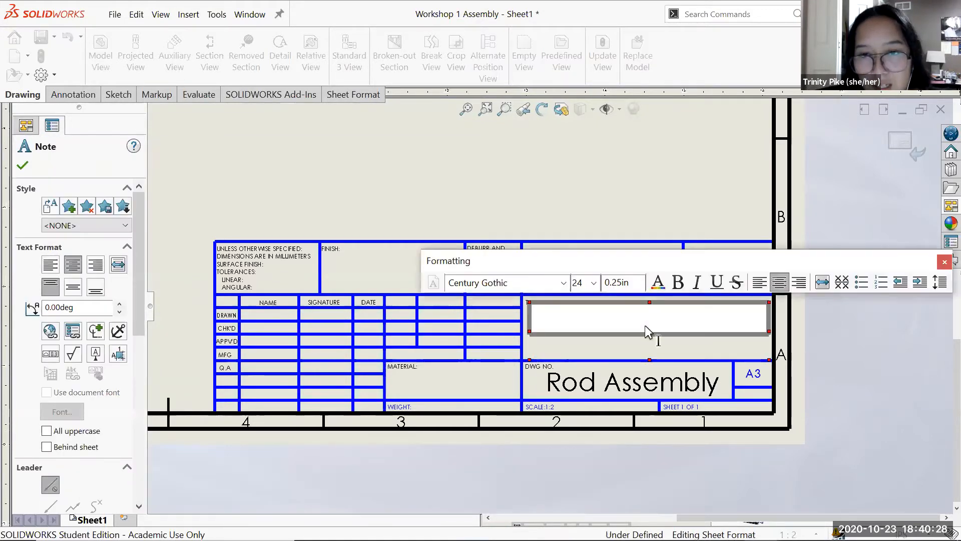
pyautogui.write('EF')
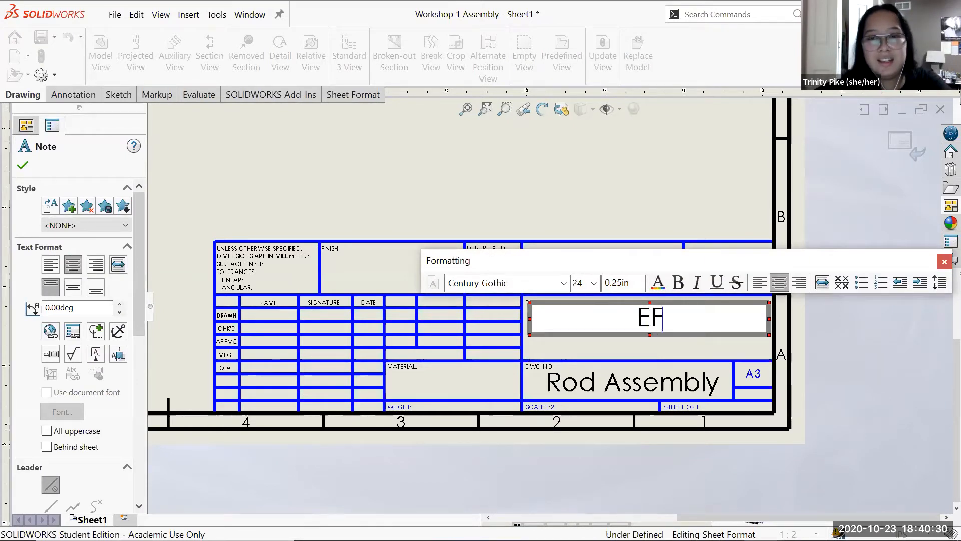
pyautogui.write('AC Workshop ')
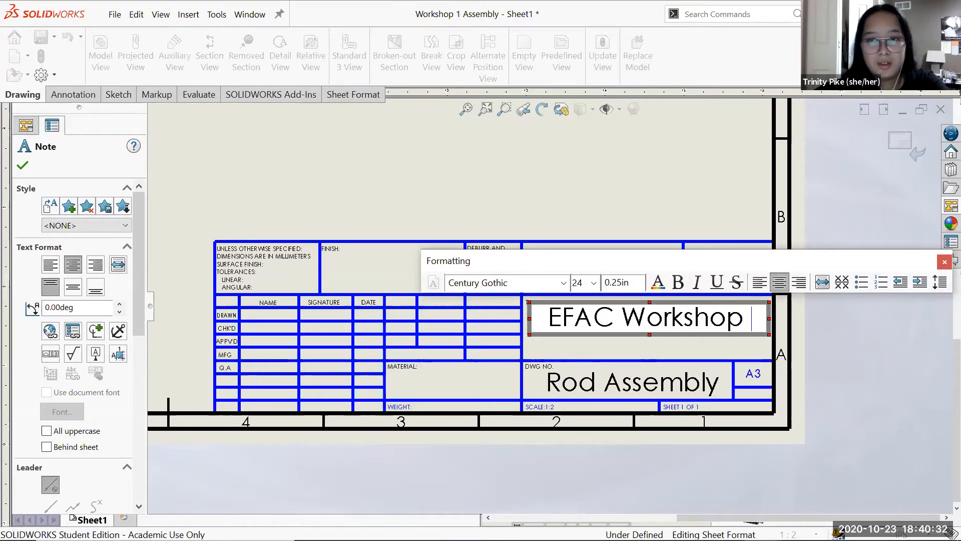
pyautogui.write('1')
pyautogui.click(811, 365)
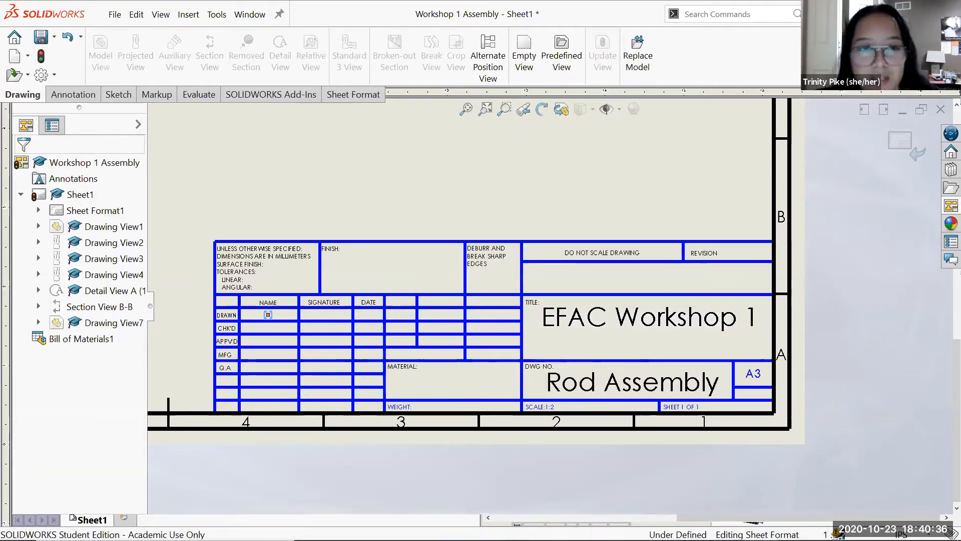
# - Enter the drafter's full name in the title block's DRAWN row and return from the sheet format to the drawing sheet
pyautogui.click(268, 314)
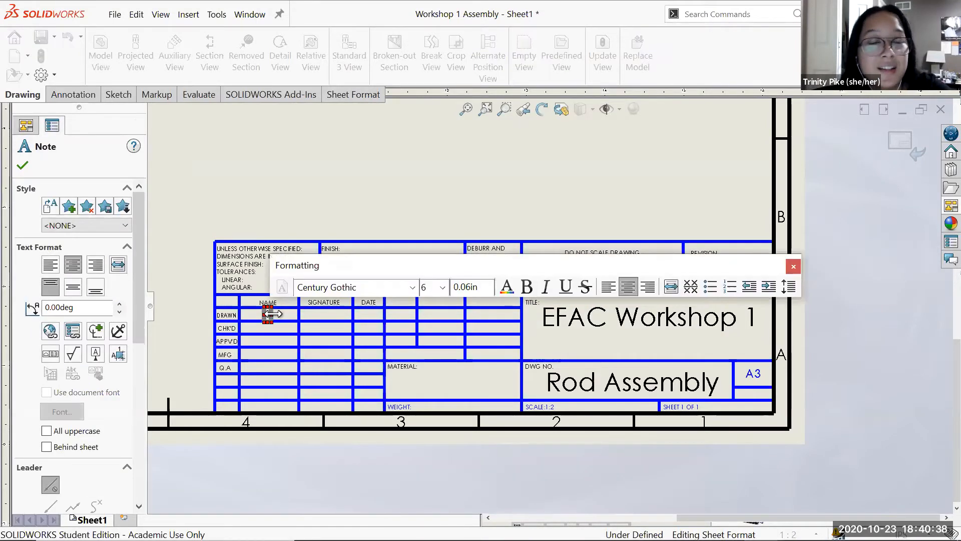
pyautogui.write('Trinity Pike')
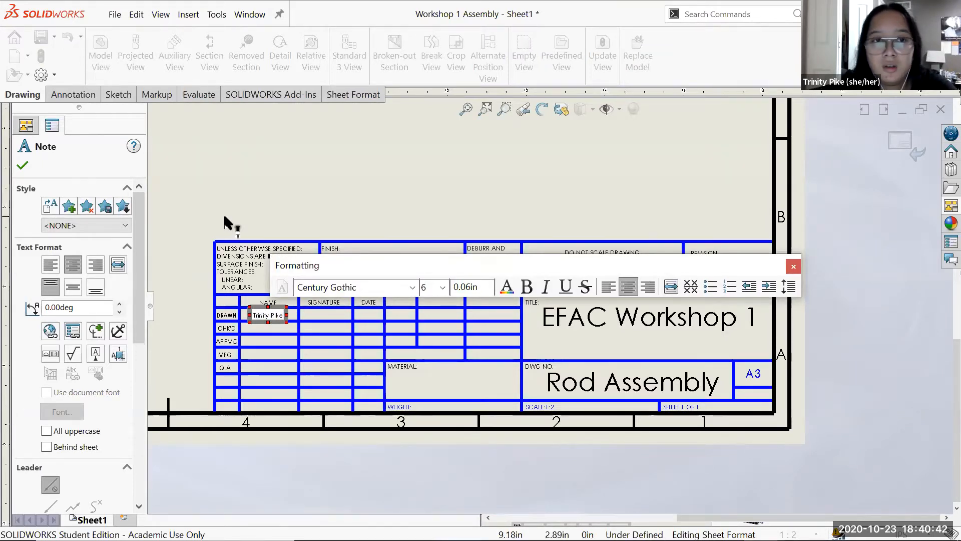
pyautogui.press('Escape')
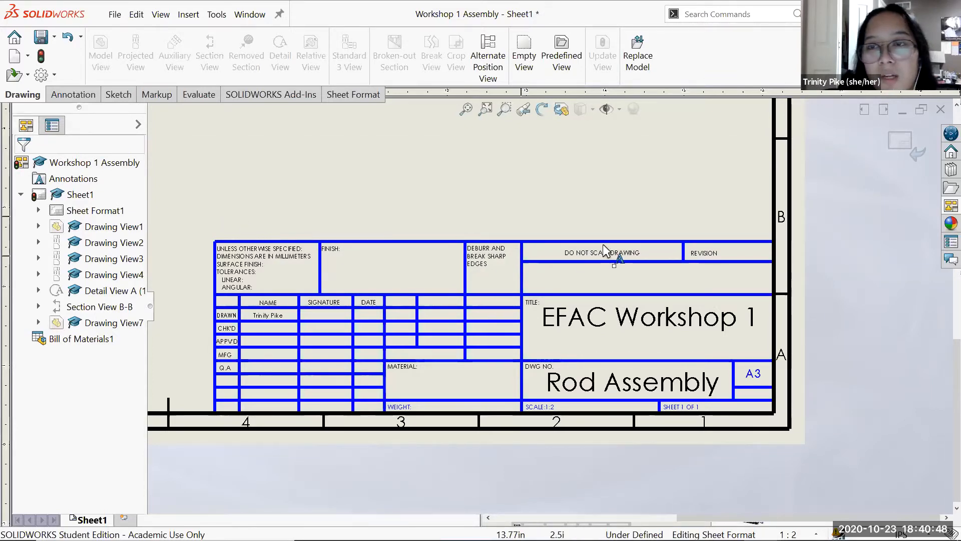
pyautogui.click(905, 149)
# - Add a note reading "Engineers for a Cause SolidWorkshop Drawing" above the bill of materials
pyautogui.scroll(2, 458, 317)
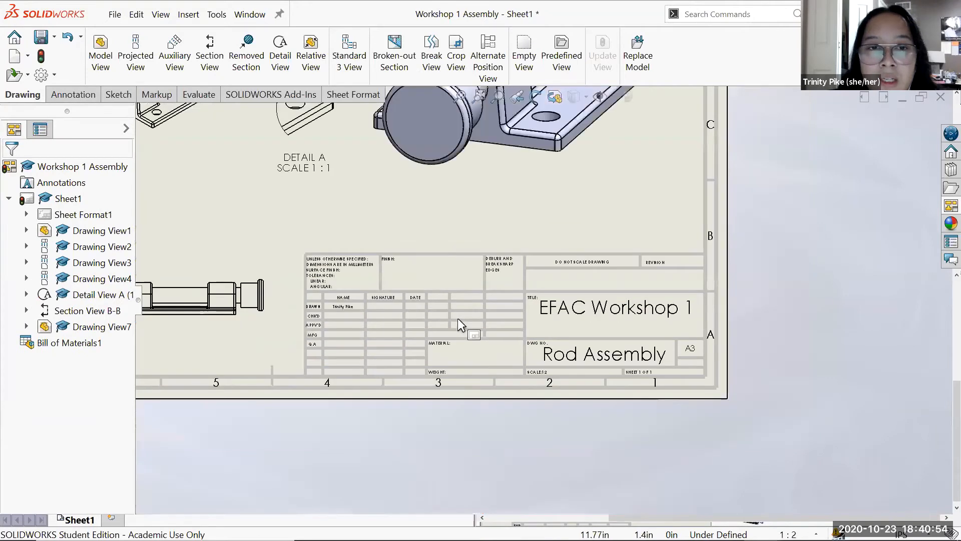
pyautogui.scroll(4, 342, 245)
pyautogui.scroll(1, 342, 235)
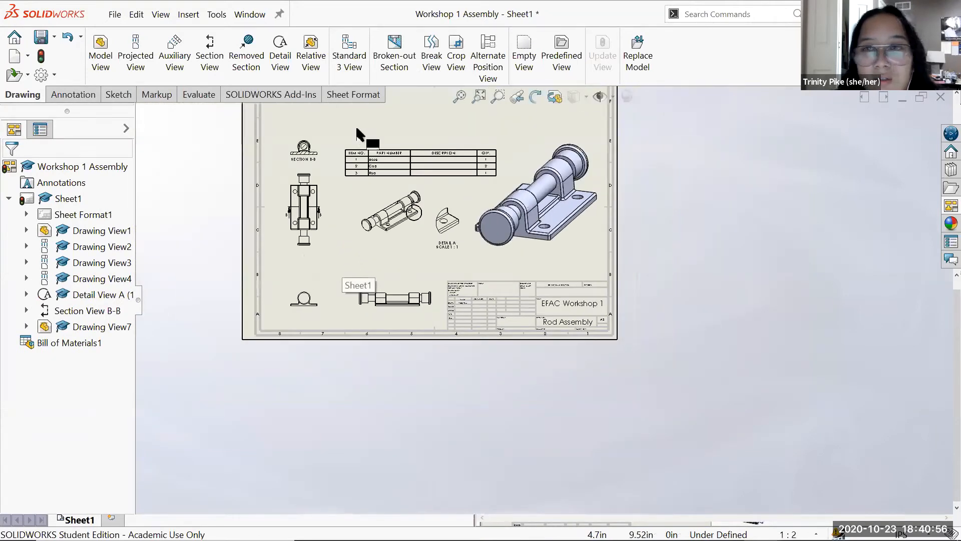
pyautogui.scroll(2, 356, 126)
pyautogui.scroll(-3, 394, 153)
pyautogui.scroll(-1, 646, 301)
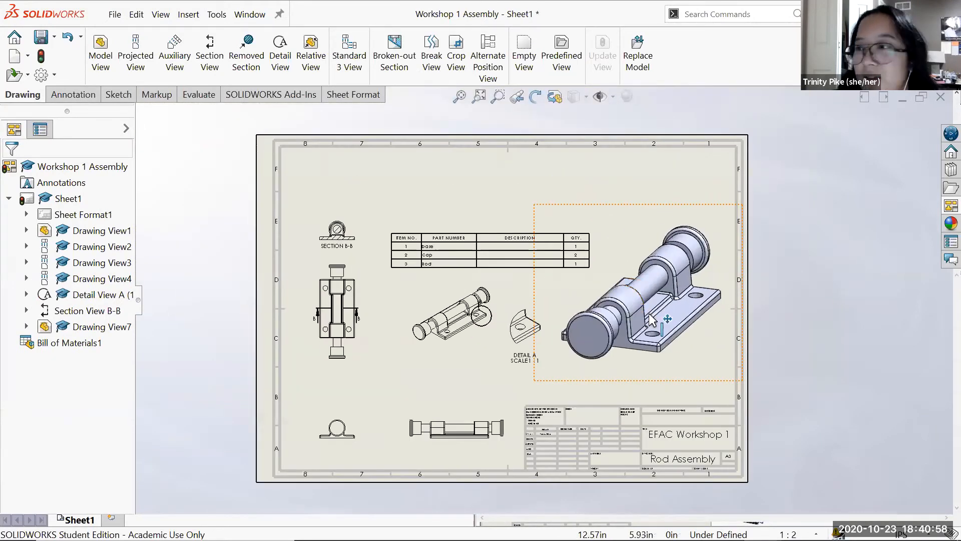
pyautogui.scroll(-1, 671, 345)
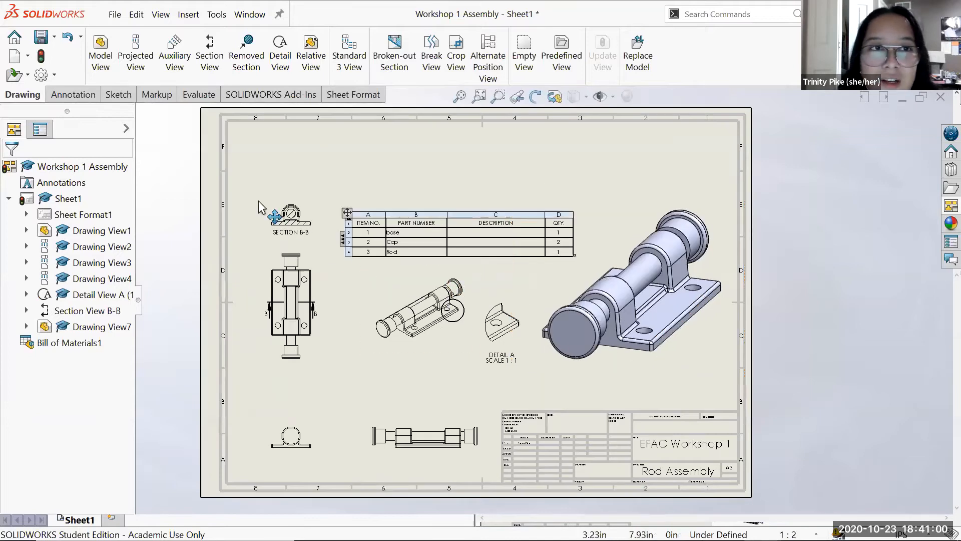
pyautogui.click(73, 95)
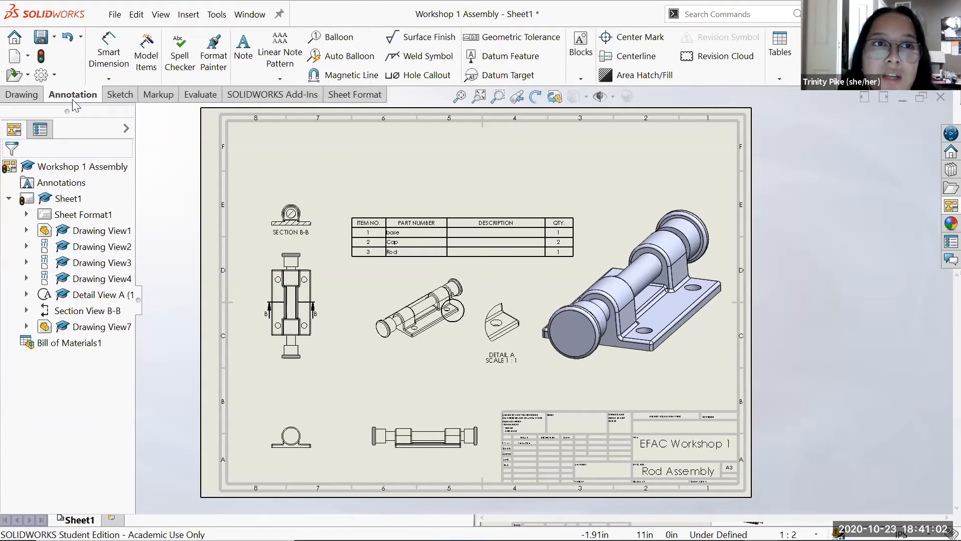
pyautogui.click(244, 56)
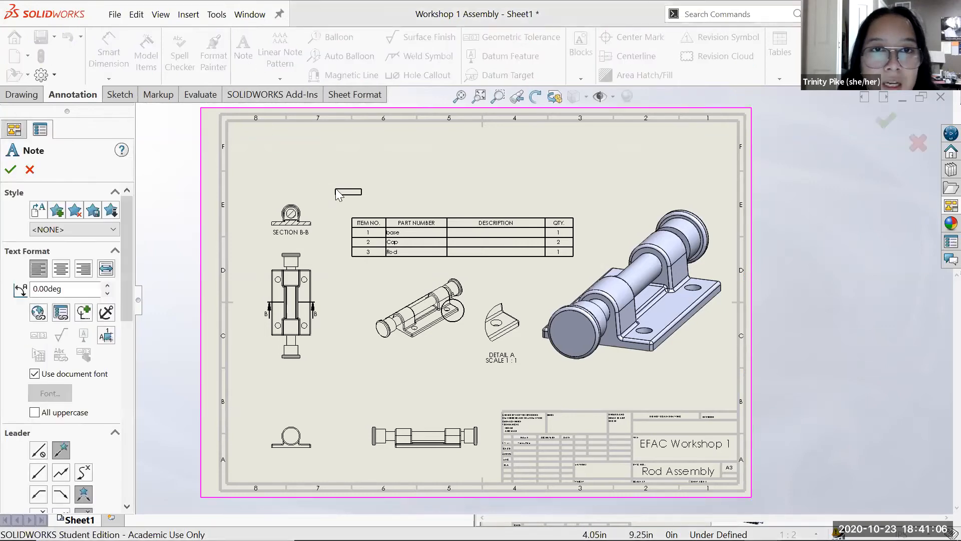
pyautogui.click(378, 176)
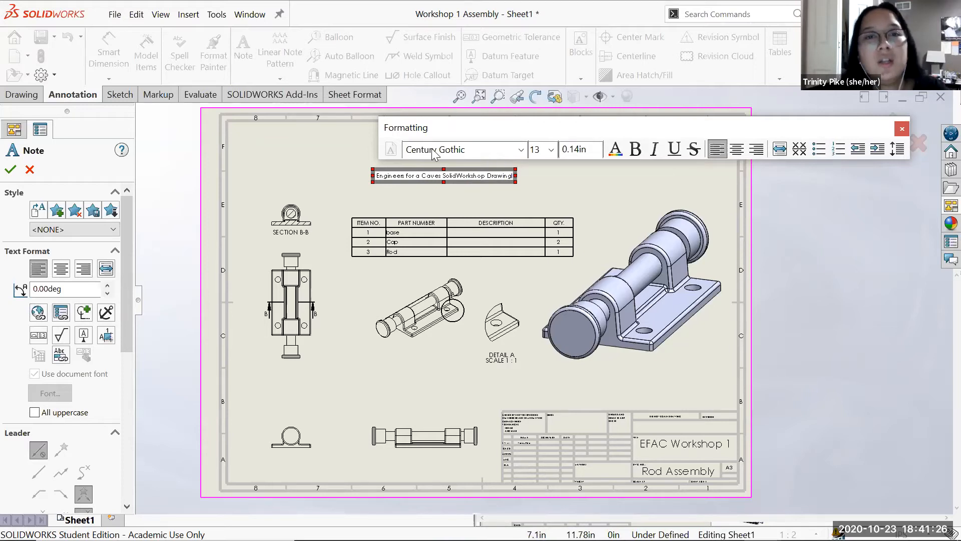
pyautogui.click(443, 175)
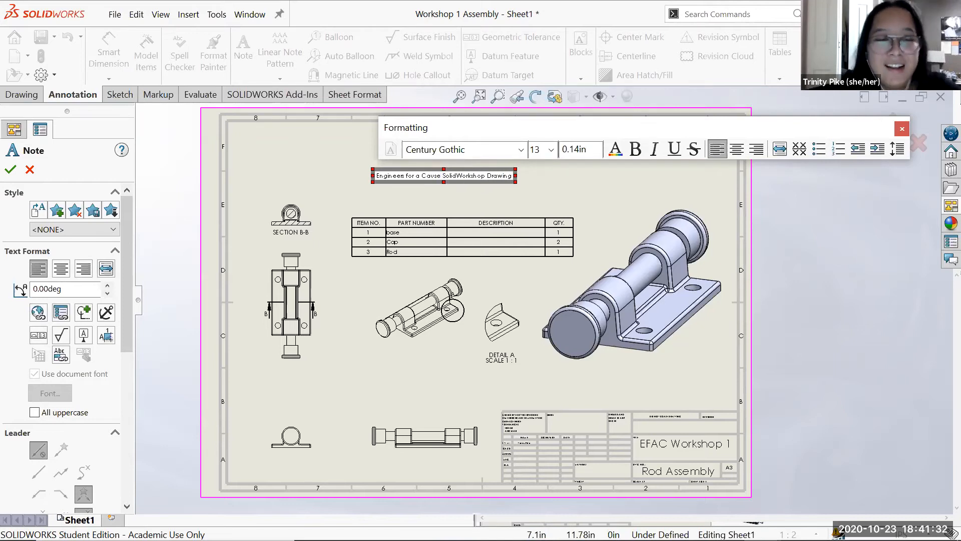
# - Set the whole heading note to font size 48 and move it so it spans the upper sheet inside the border
pyautogui.hotkey('ctrl', 'a')
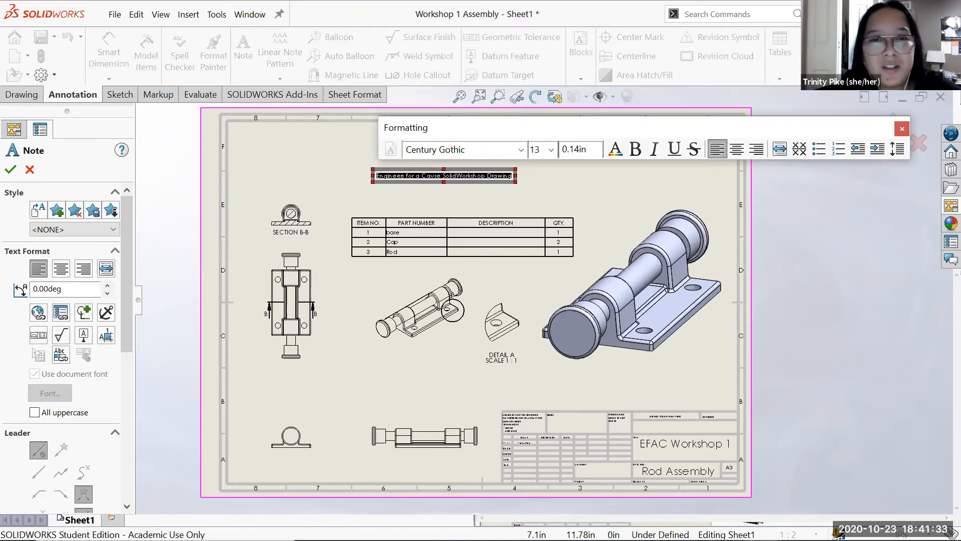
pyautogui.click(551, 149)
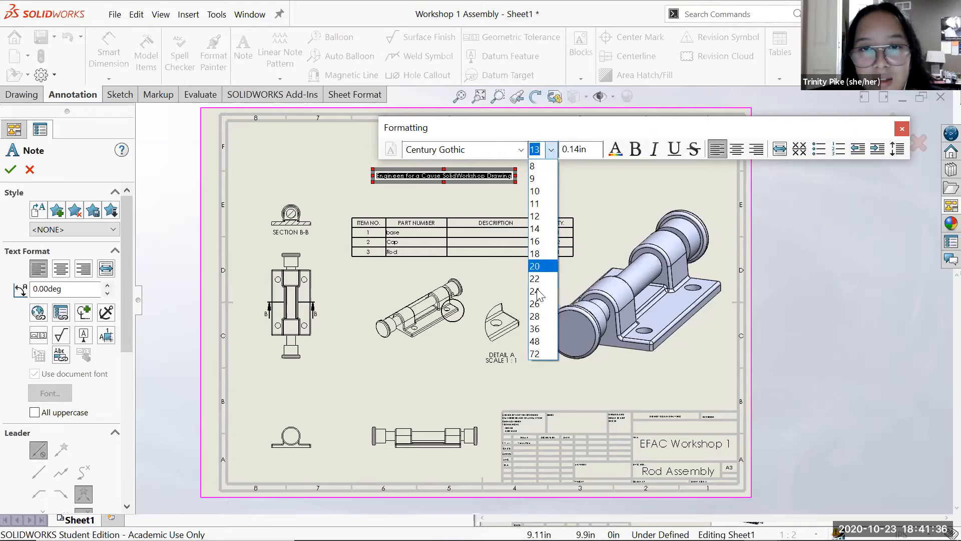
pyautogui.click(546, 342)
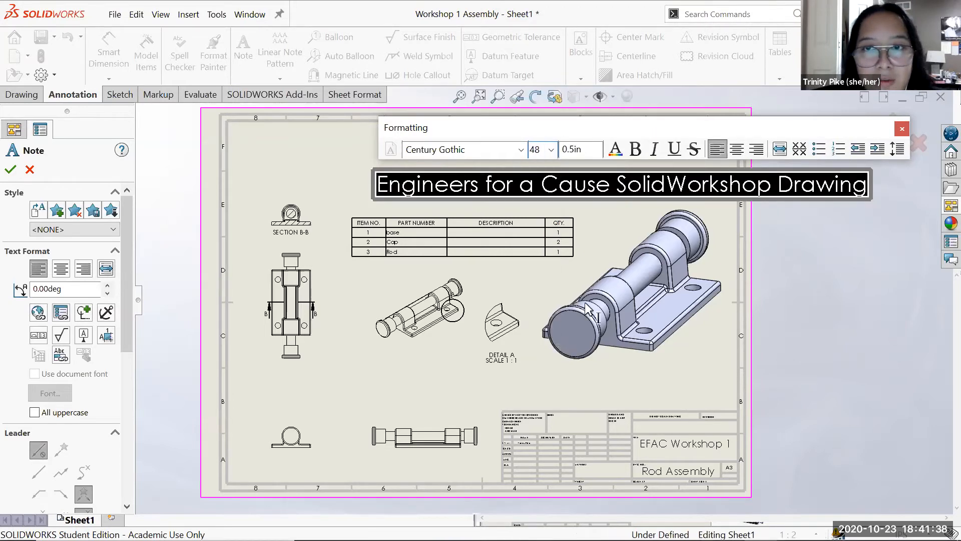
pyautogui.click(855, 170)
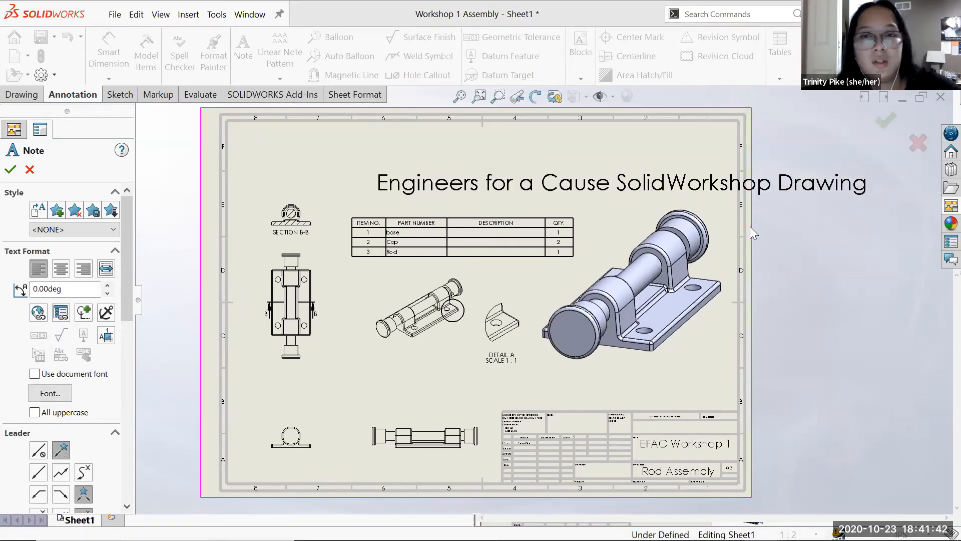
pyautogui.press('Escape')
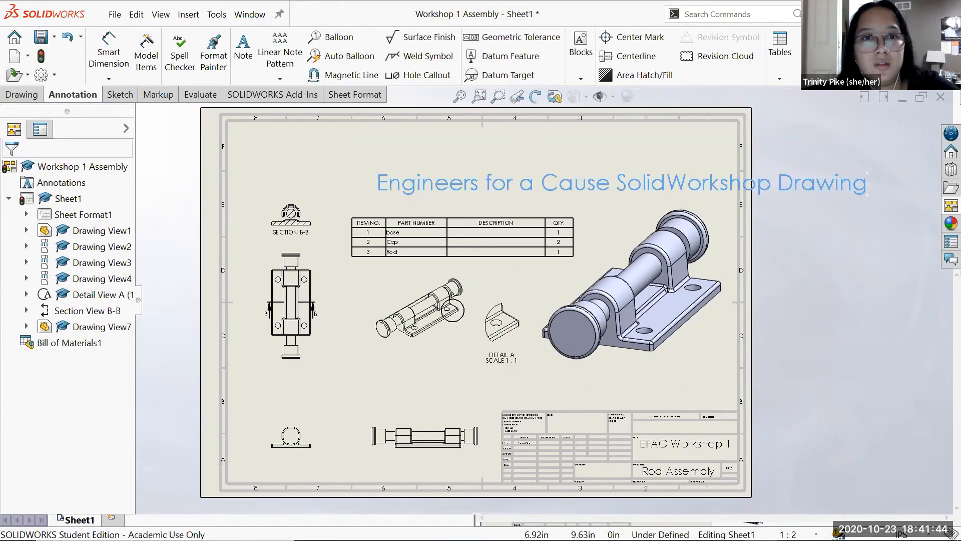
pyautogui.moveTo(364, 176)
pyautogui.mouseDown()
pyautogui.moveTo(289, 152)
pyautogui.moveTo(262, 157)
pyautogui.moveTo(354, 174)
pyautogui.moveTo(266, 154)
pyautogui.moveTo(245, 172)
pyautogui.moveTo(237, 157)
pyautogui.mouseUp()
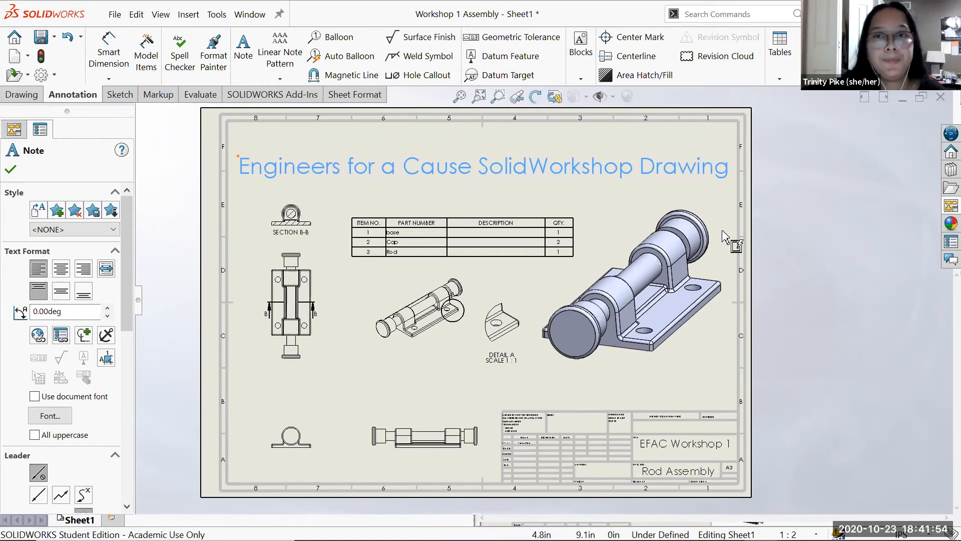
pyautogui.click(790, 241)
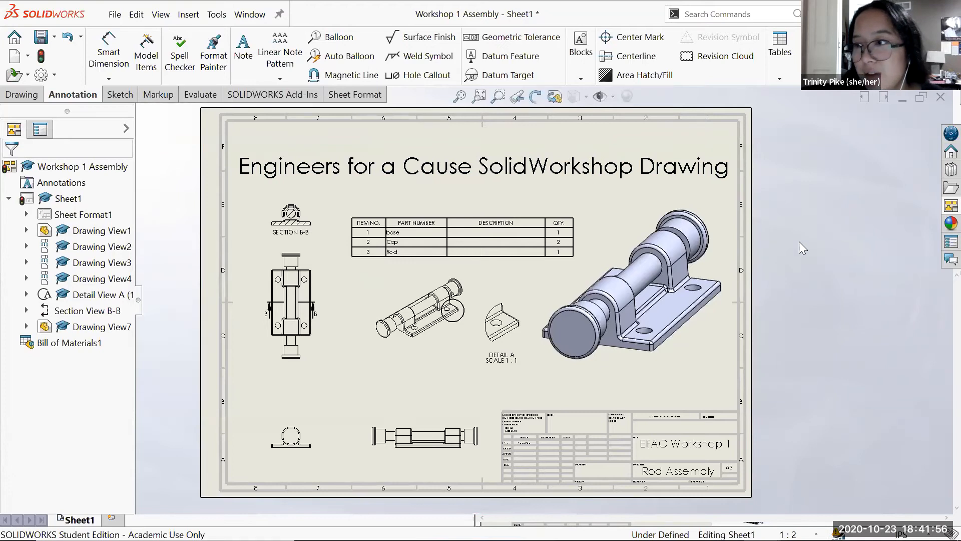